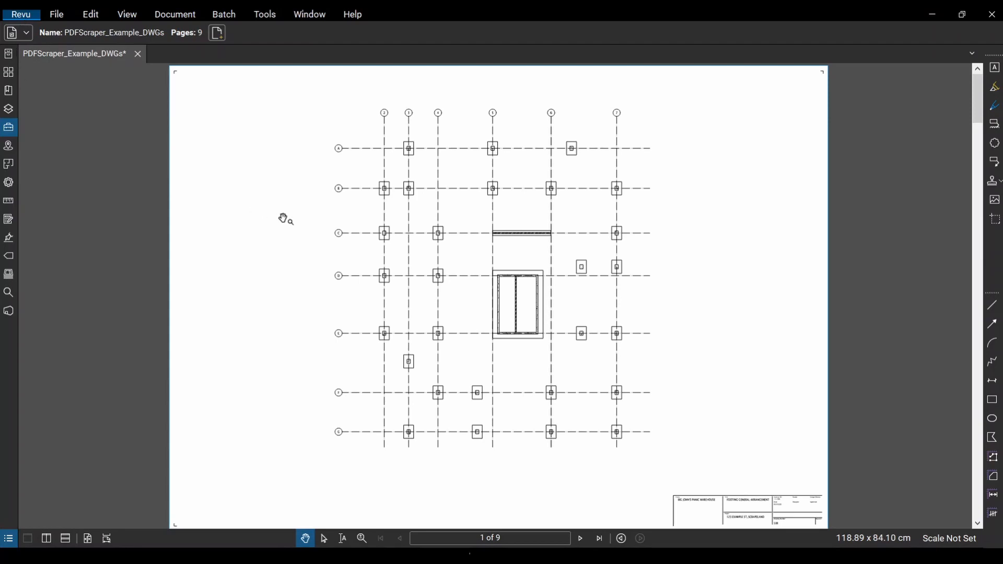
scroll(360, 186, up, 2)
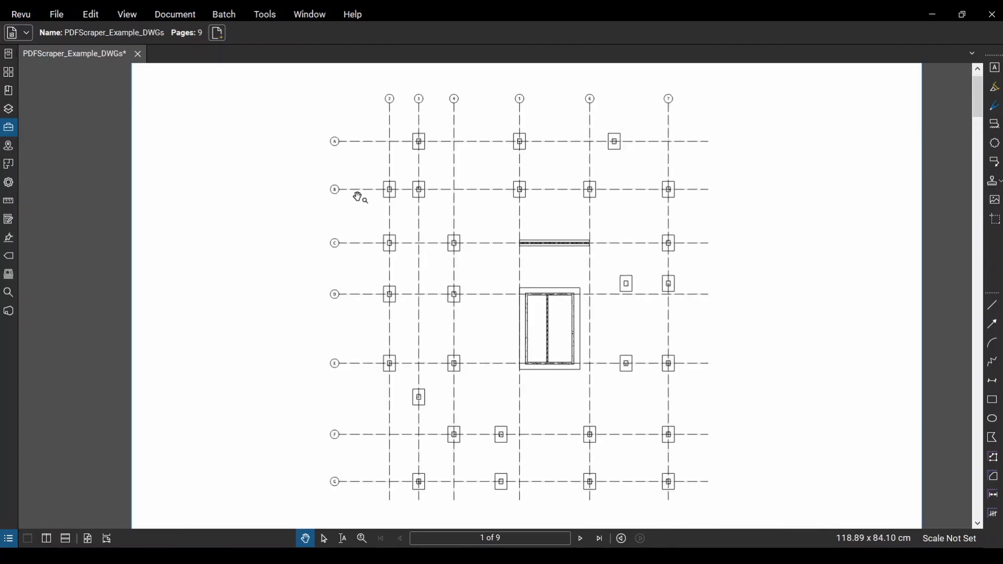
scroll(359, 196, down, 3)
scroll(340, 191, up, 1)
drag(337, 189, 343, 186)
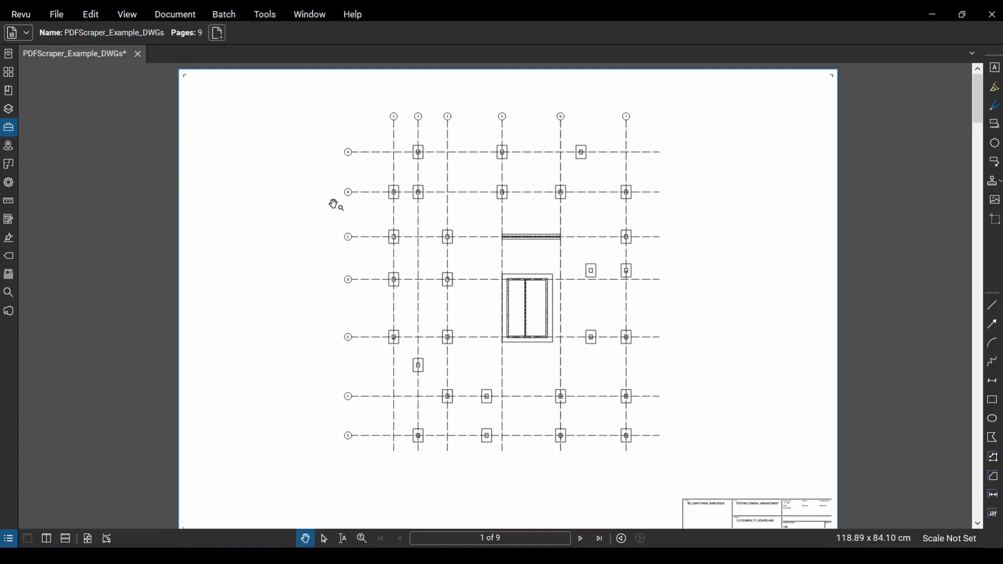
drag(477, 295, 477, 294)
scroll(477, 294, down, 1)
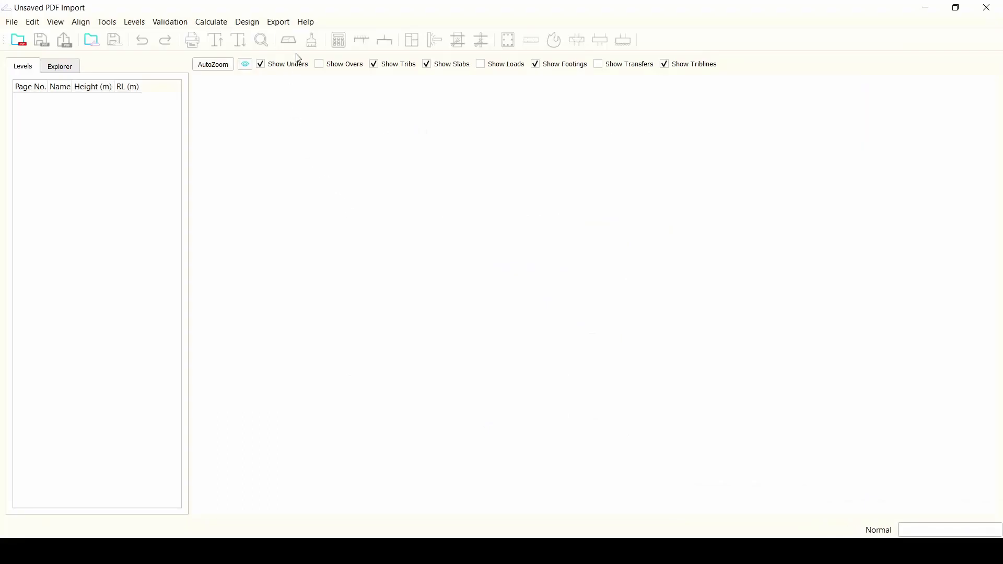
Open the PDF Scraper user manual and look through its table of contents down to the Concepts chapter.
click(310, 24)
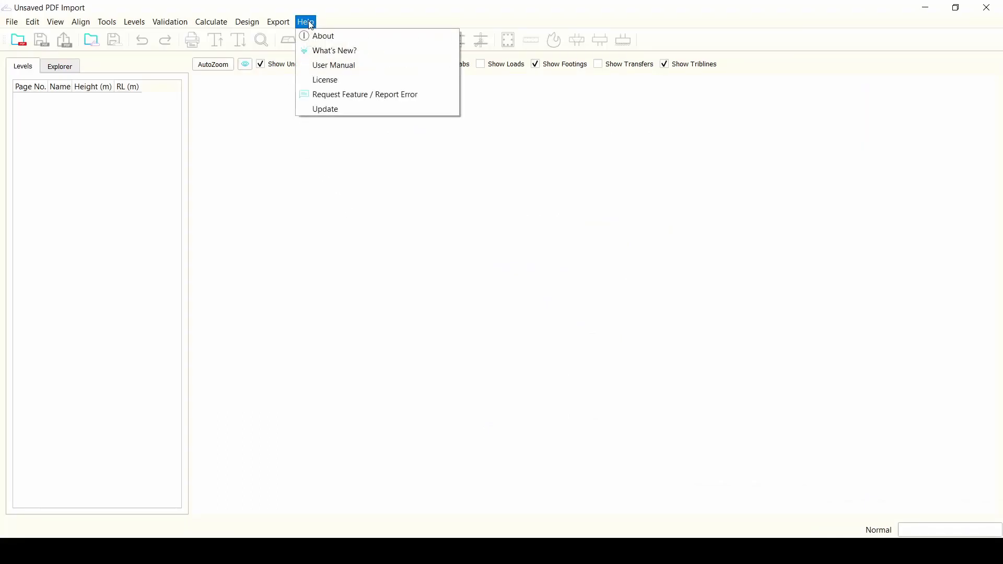
click(330, 70)
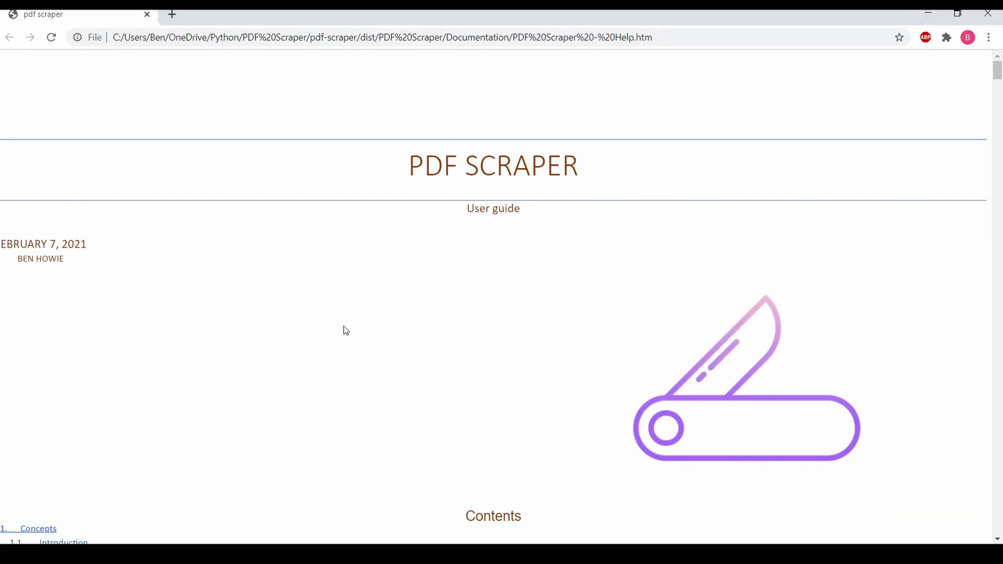
scroll(416, 223, down, 10)
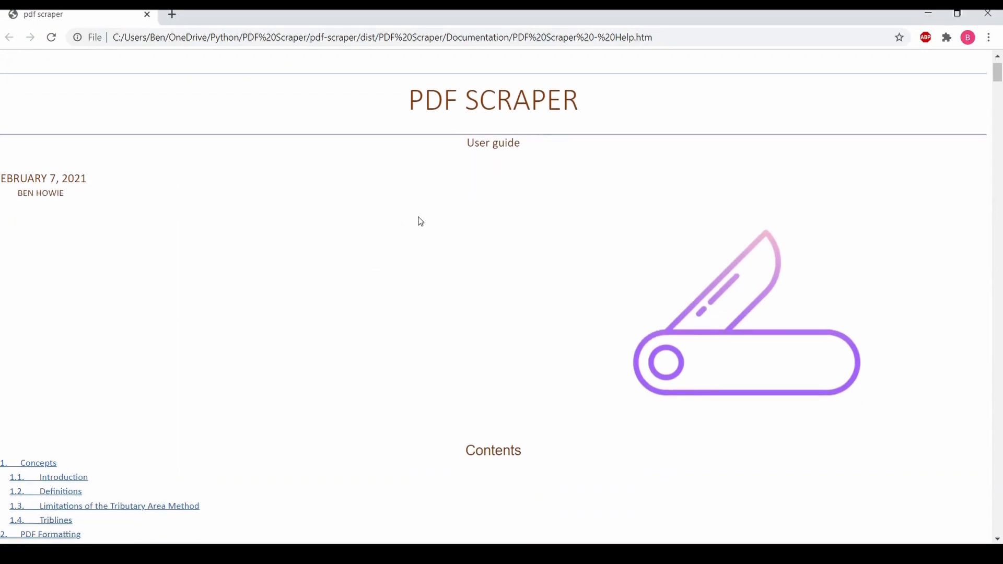
scroll(416, 223, down, 15)
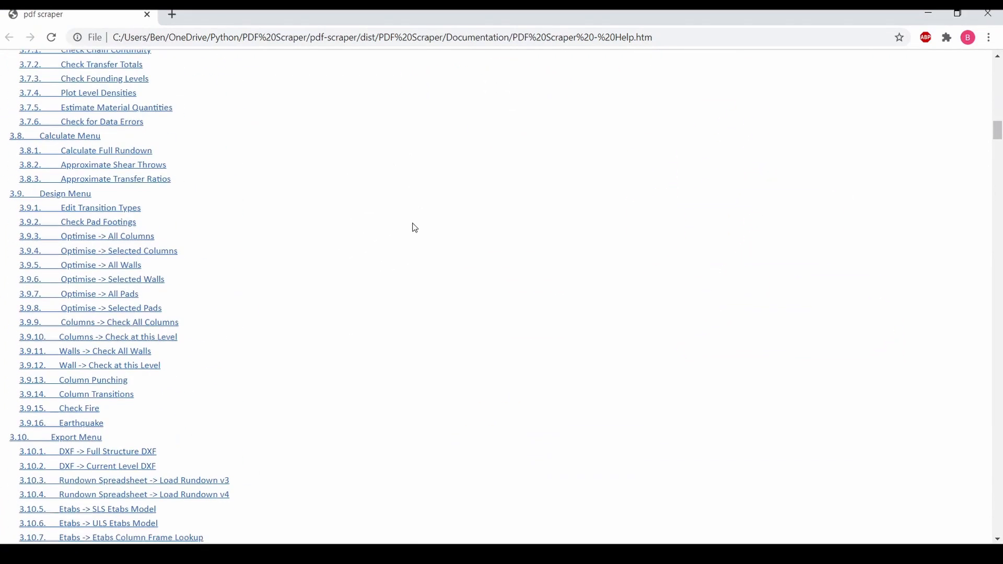
scroll(450, 238, up, 2)
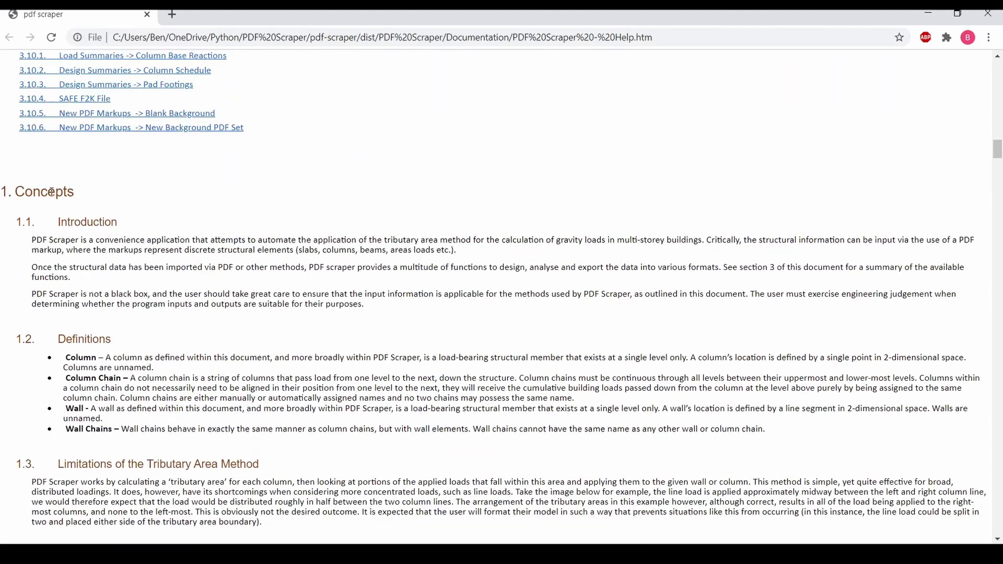
Review the Concepts chapter of the manual, from the introduction and definitions through the tributary area limitations to triblines.
drag(48, 192, 399, 400)
scroll(399, 399, down, 3)
click(68, 157)
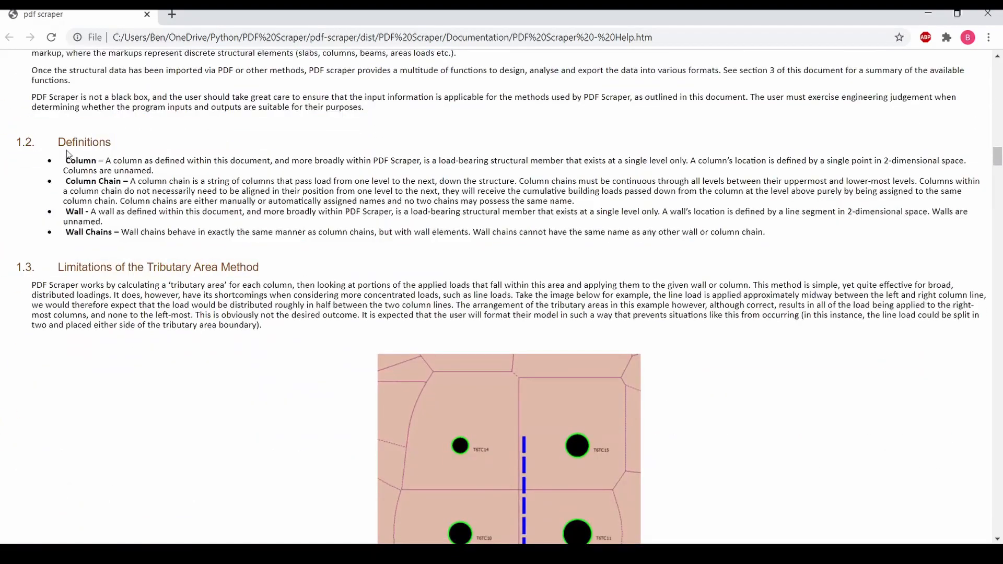
scroll(129, 212, up, 2)
drag(74, 274, 272, 356)
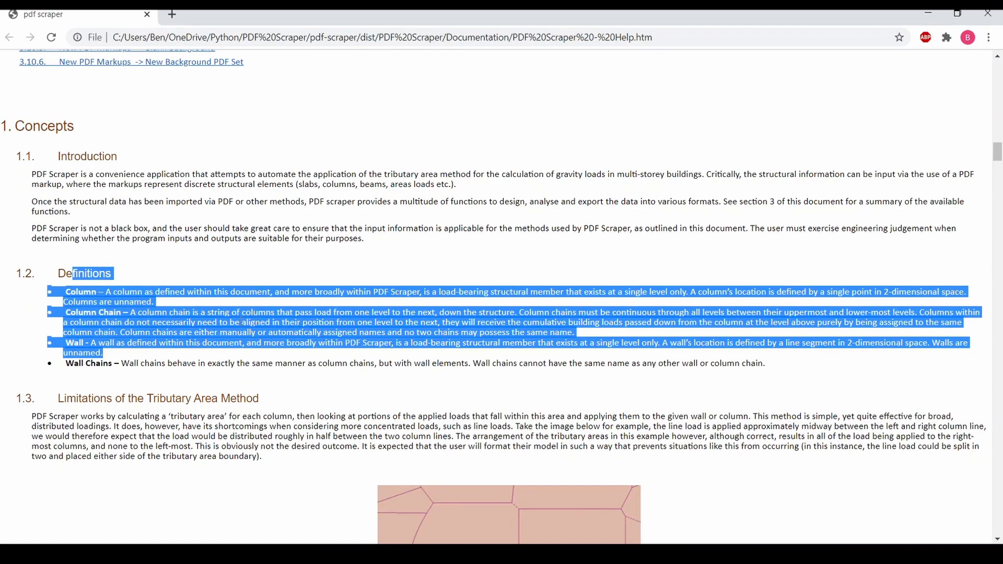
scroll(233, 318, down, 10)
scroll(258, 309, up, 1)
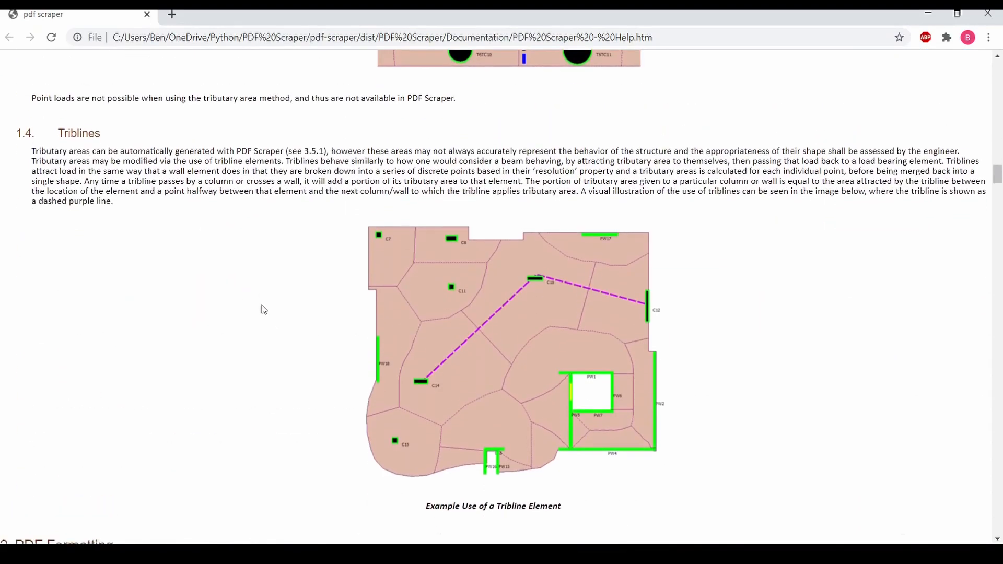
Examine the PDF Formatting chapter, including the Rectangle Properties example for element type and element properties and the notes on markup layers.
scroll(262, 305, down, 5)
drag(118, 246, 26, 236)
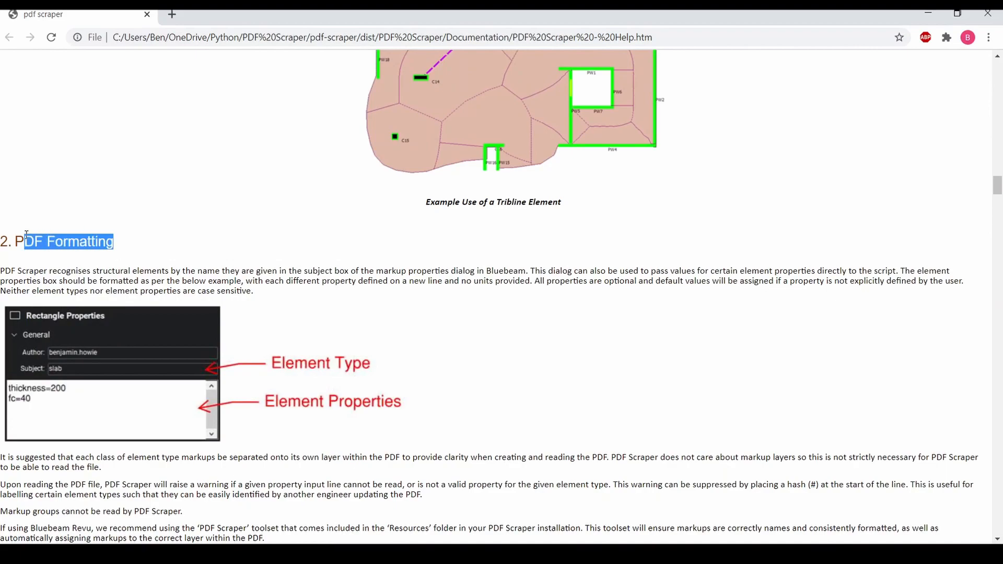
scroll(26, 235, down, 2)
drag(9, 112, 78, 116)
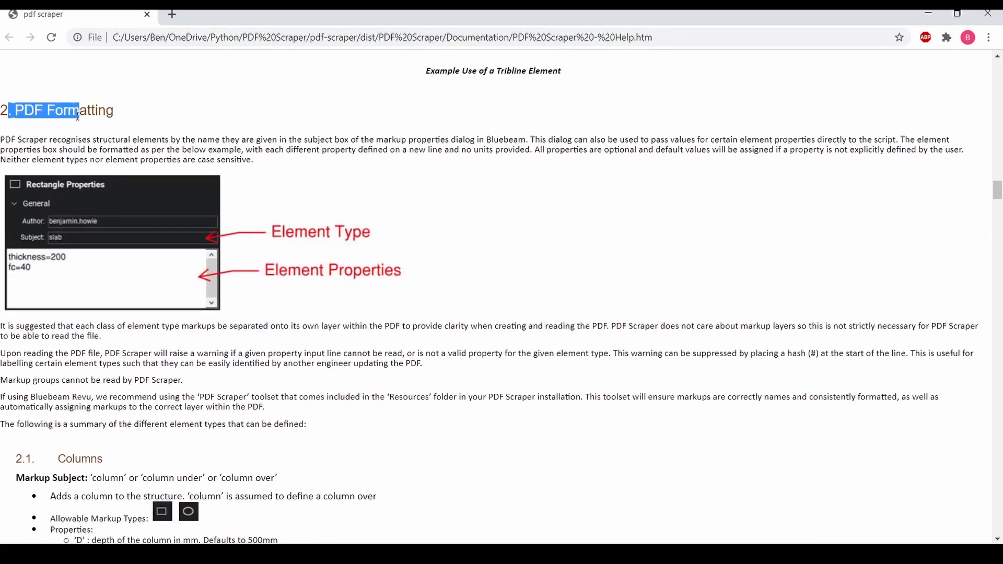
click(120, 127)
scroll(120, 128, down, 5)
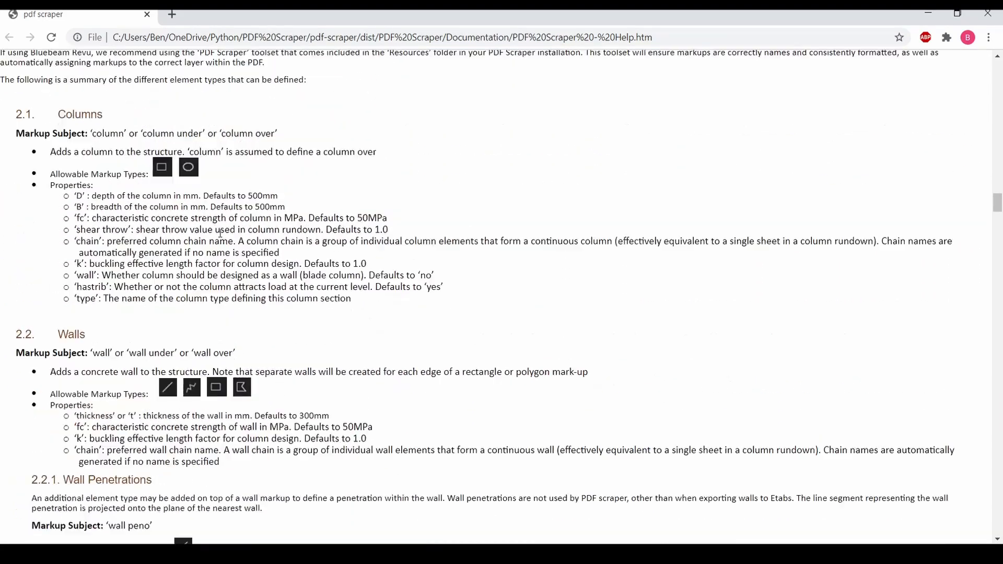
scroll(220, 233, up, 5)
drag(90, 261, 163, 314)
scroll(159, 308, up, 2)
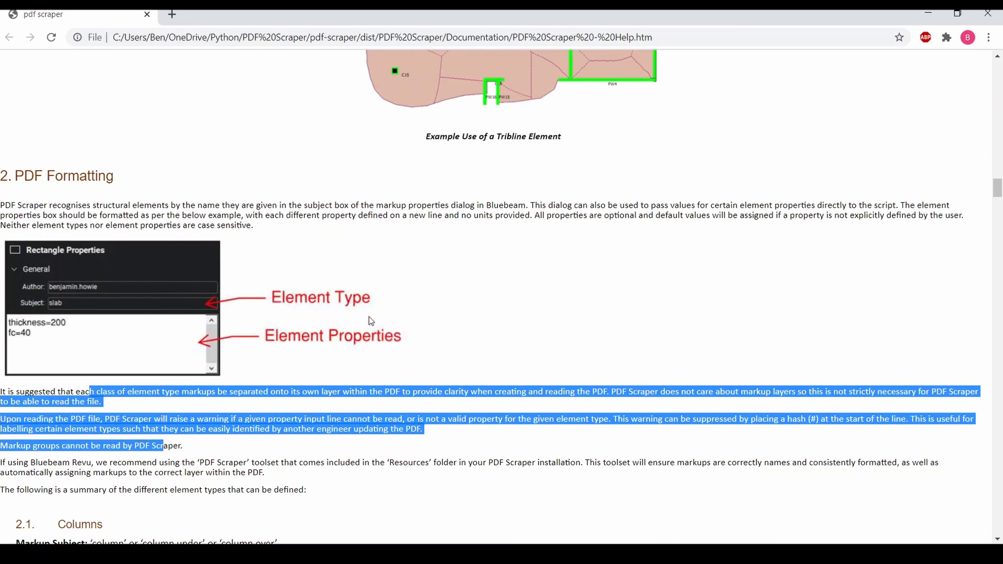
click(431, 440)
scroll(418, 418, down, 2)
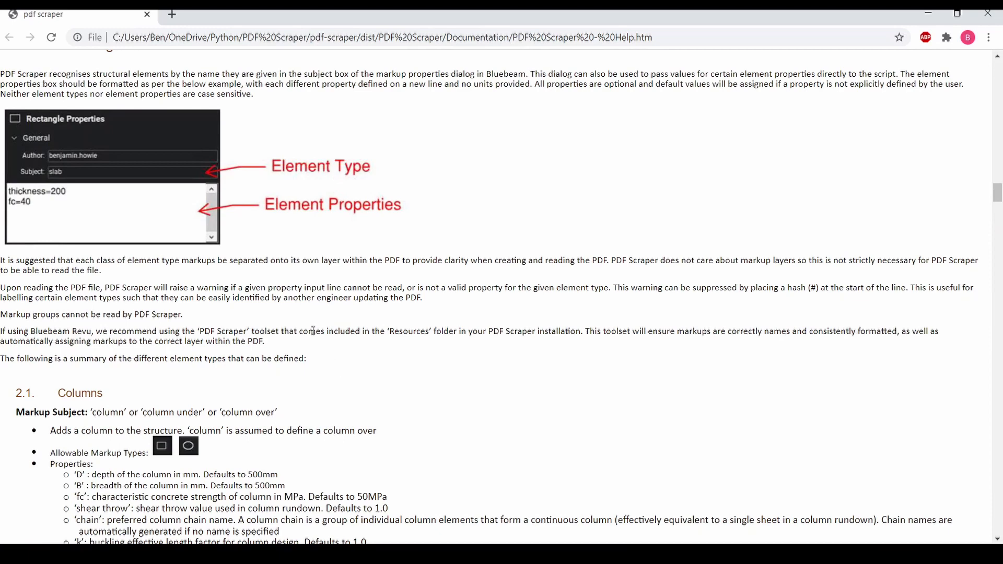
scroll(173, 269, down, 2)
scroll(183, 384, up, 2)
scroll(76, 284, up, 3)
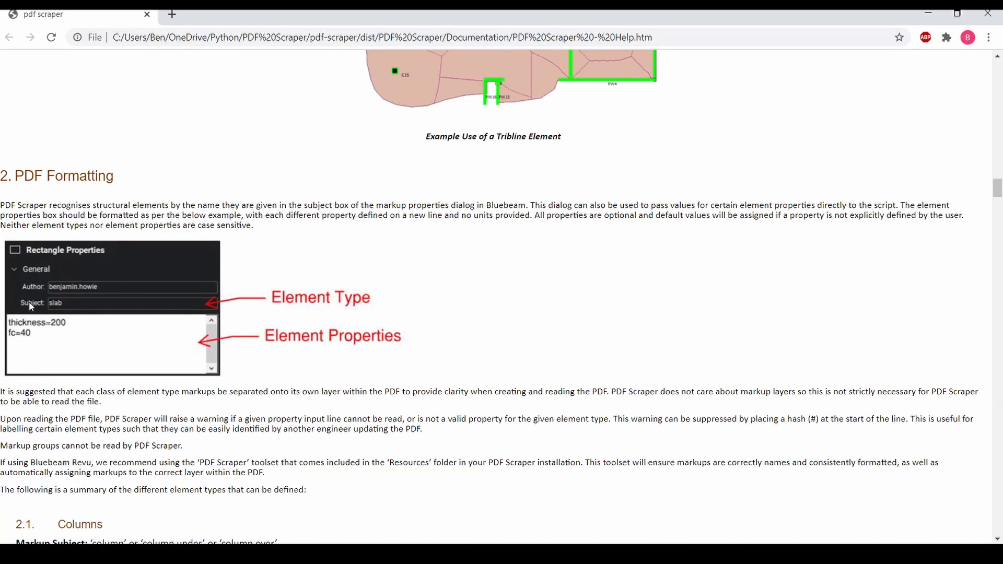
scroll(54, 303, down, 3)
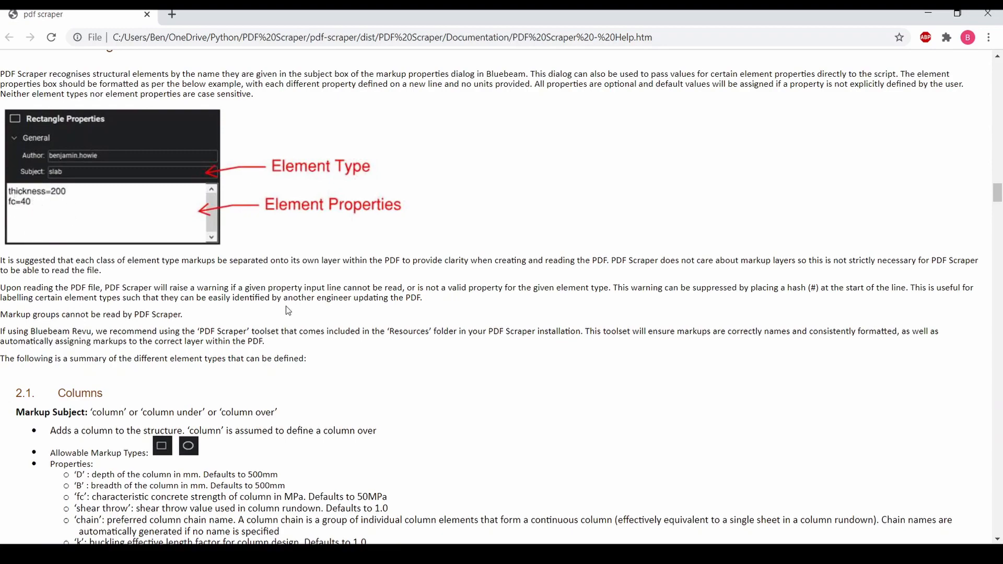
Check the markup subject names listed for Columns in section 2.1 against the Subject field in the Rectangle Properties example.
scroll(288, 311, down, 5)
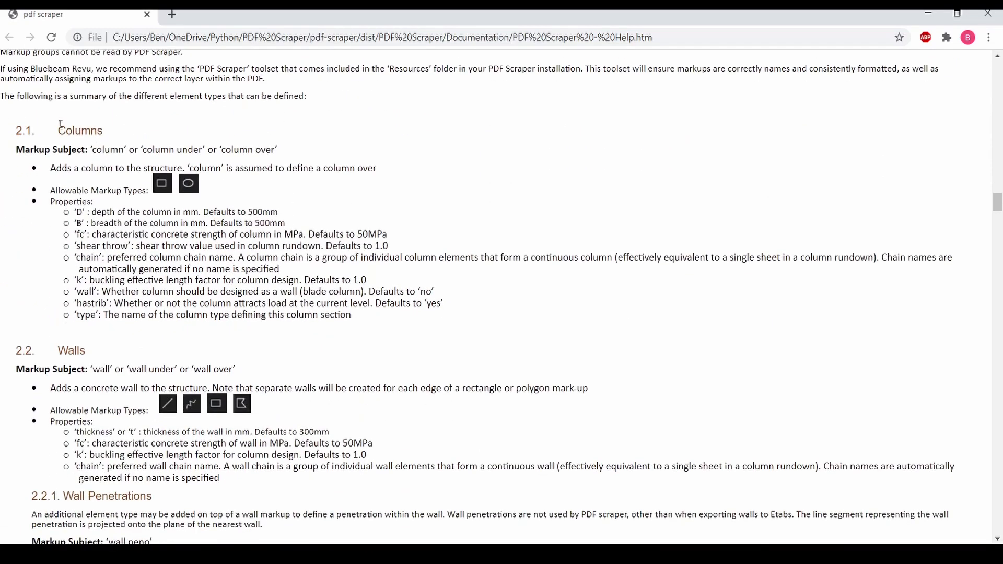
drag(61, 124, 119, 151)
scroll(148, 204, up, 6)
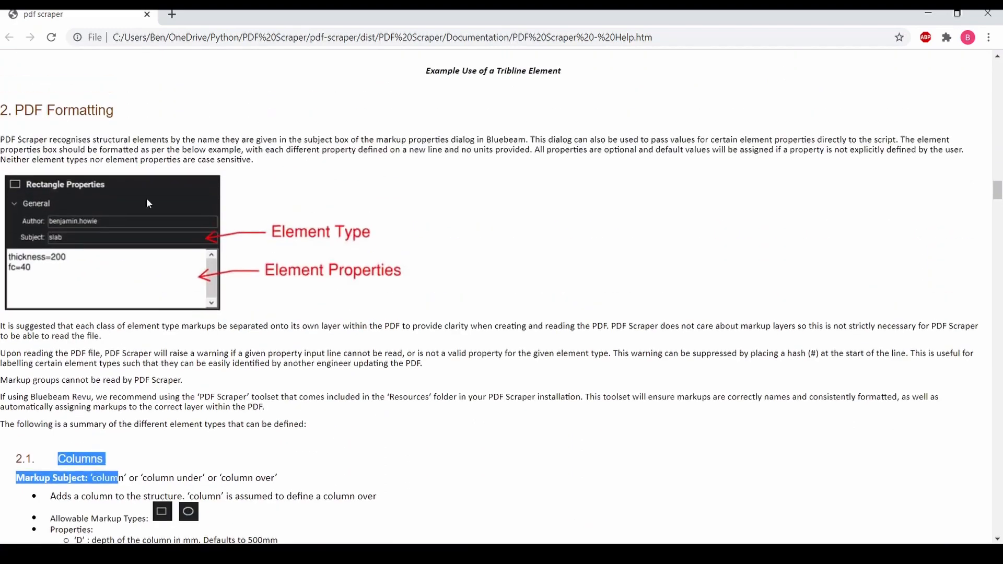
scroll(148, 204, down, 4)
click(90, 265)
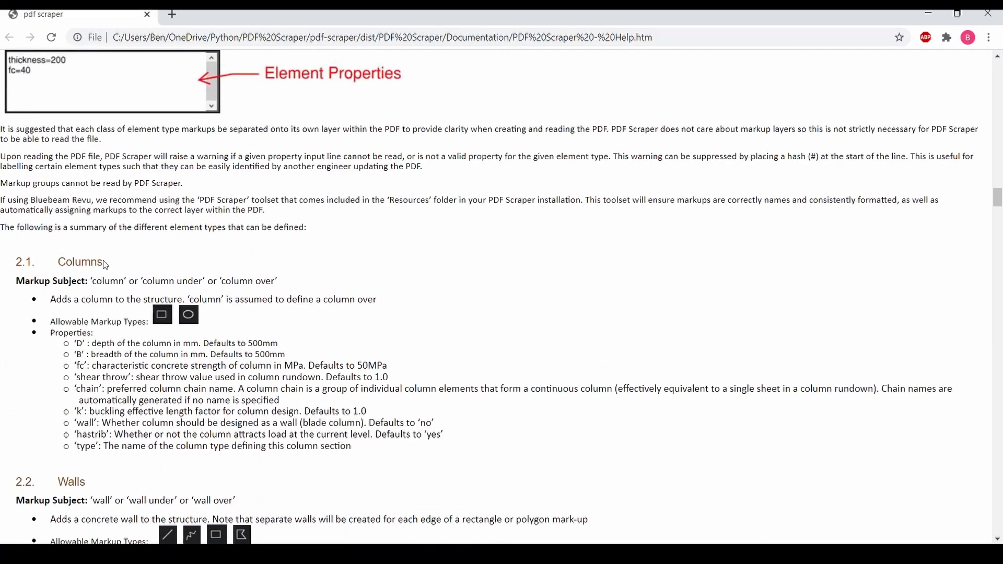
drag(105, 265, 66, 263)
scroll(62, 220, down, 1)
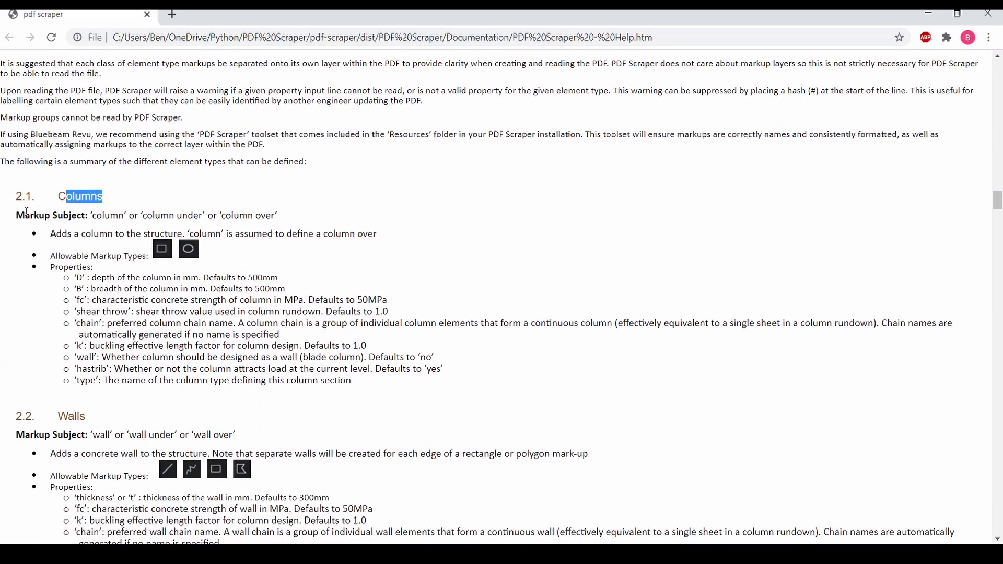
drag(25, 214, 85, 234)
scroll(55, 194, up, 3)
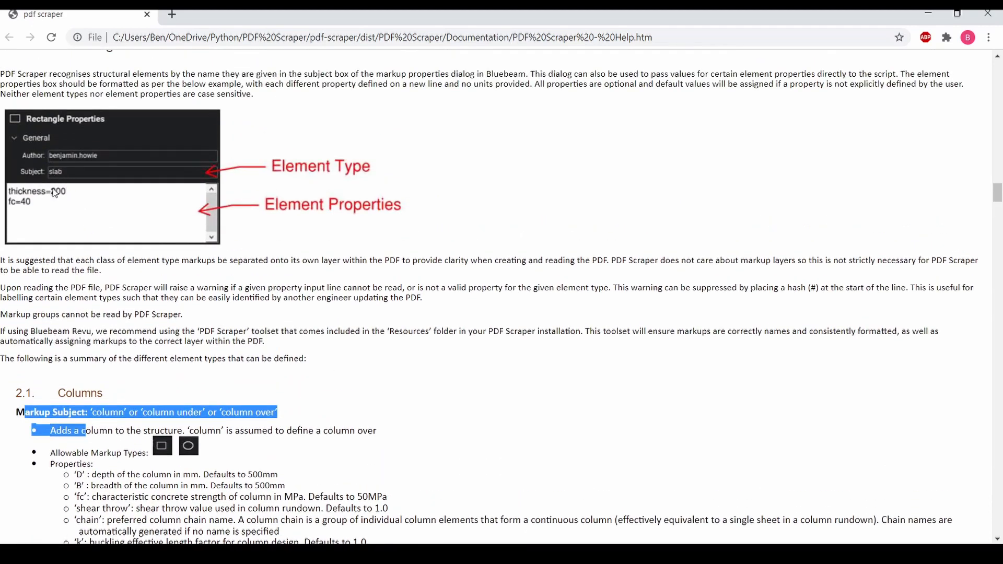
scroll(108, 282, down, 3)
click(99, 244)
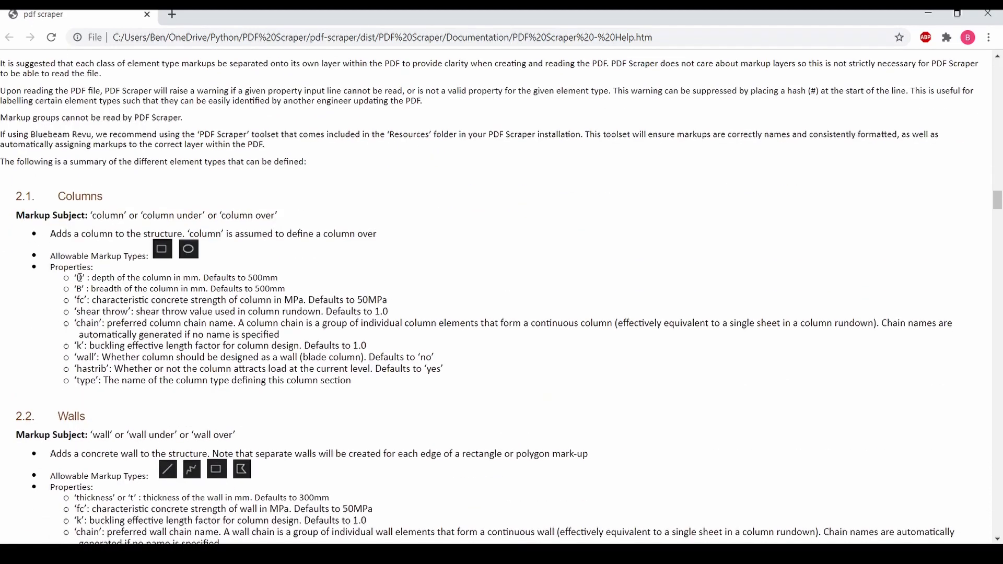
Review the column properties and their default values in section 2.1, comparing their format with the element properties example.
drag(90, 281, 137, 369)
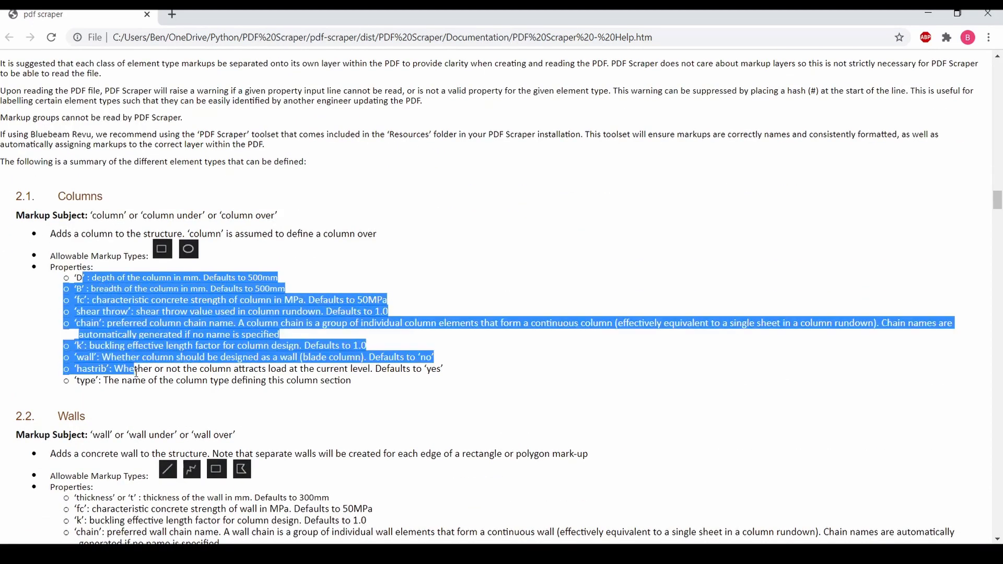
scroll(136, 368, up, 3)
scroll(125, 314, down, 2)
click(83, 326)
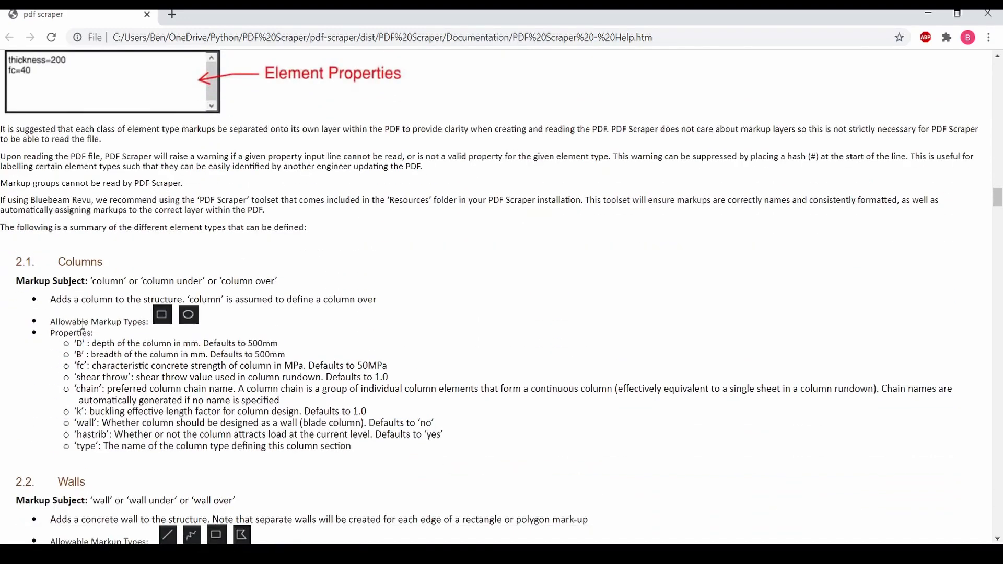
drag(76, 343, 94, 344)
scroll(149, 447, up, 2)
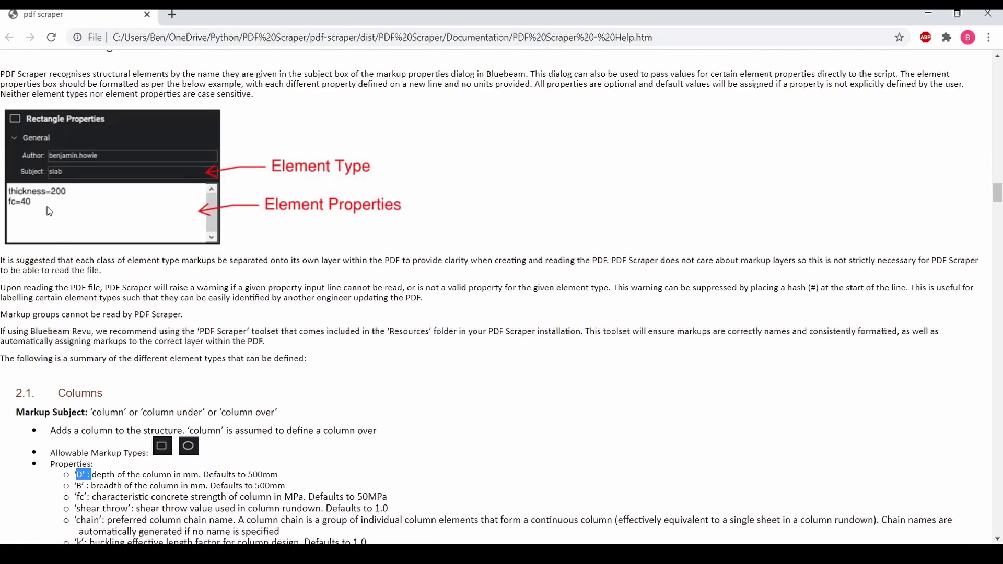
scroll(64, 216, down, 3)
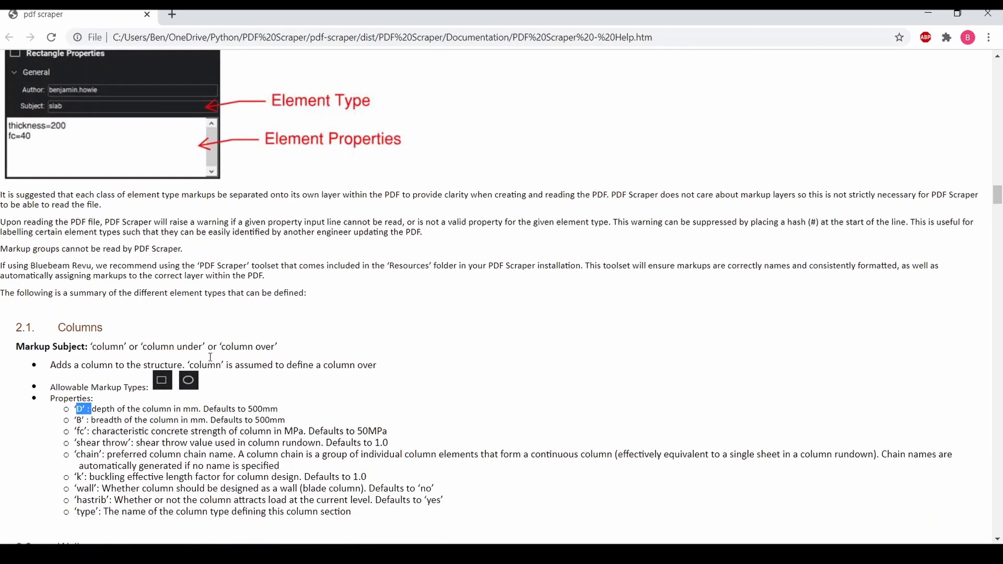
click(158, 346)
drag(100, 277, 191, 325)
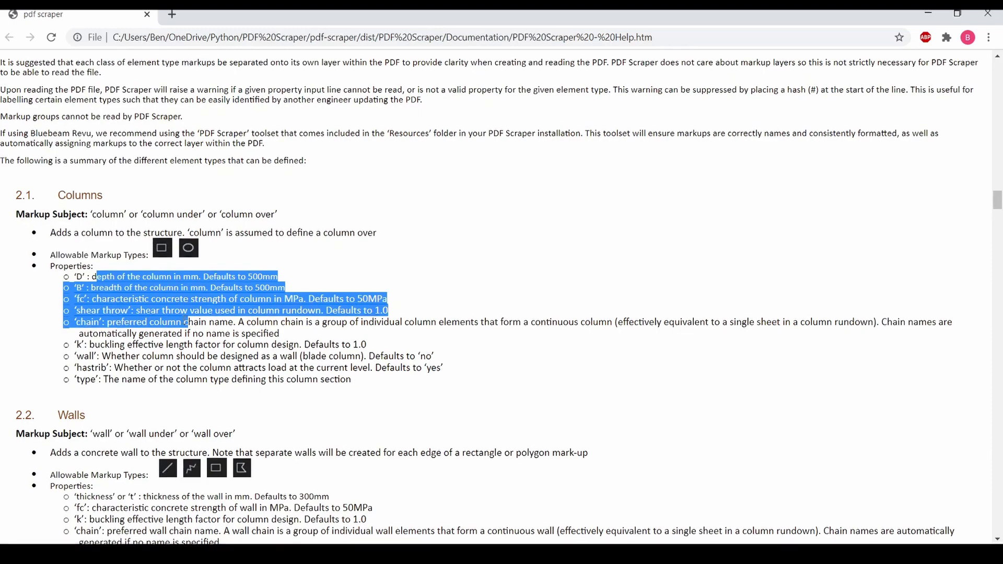
scroll(186, 323, down, 1)
scroll(185, 325, up, 1)
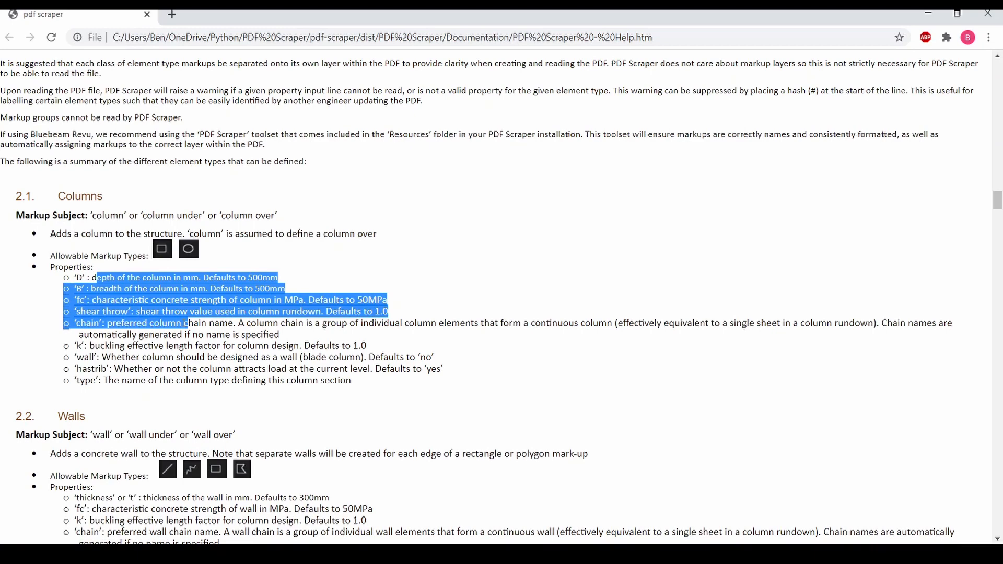
click(217, 301)
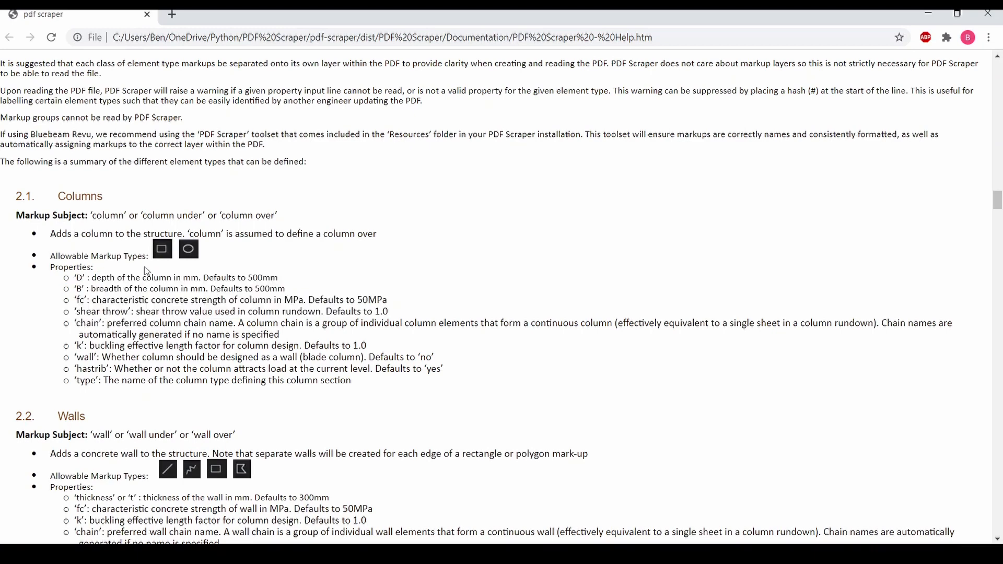
drag(250, 278, 261, 287)
click(260, 289)
scroll(254, 298, down, 2)
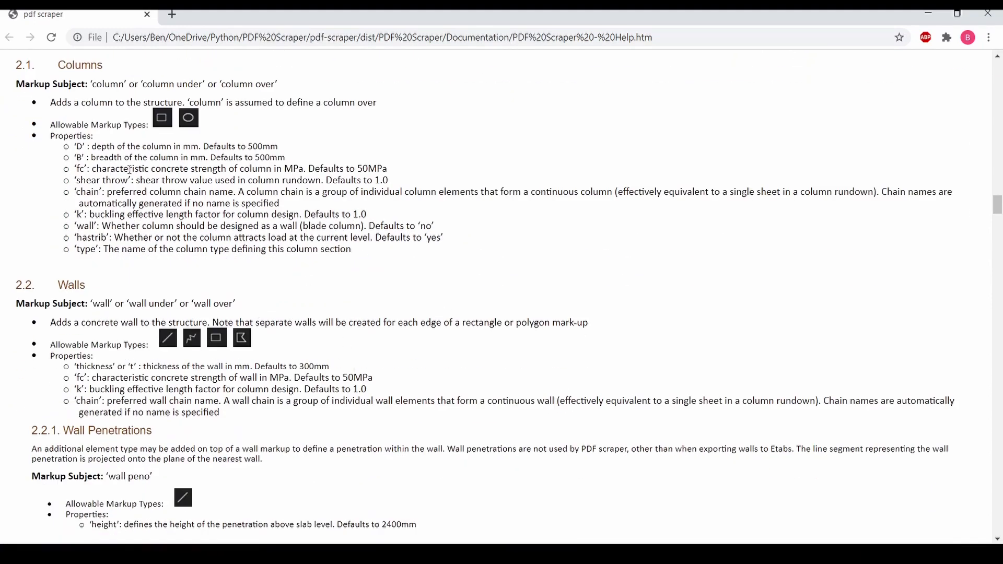
Skim the formatting rules for walls, slabs, slab voids, area loads, line loads and beams.
scroll(129, 169, down, 3)
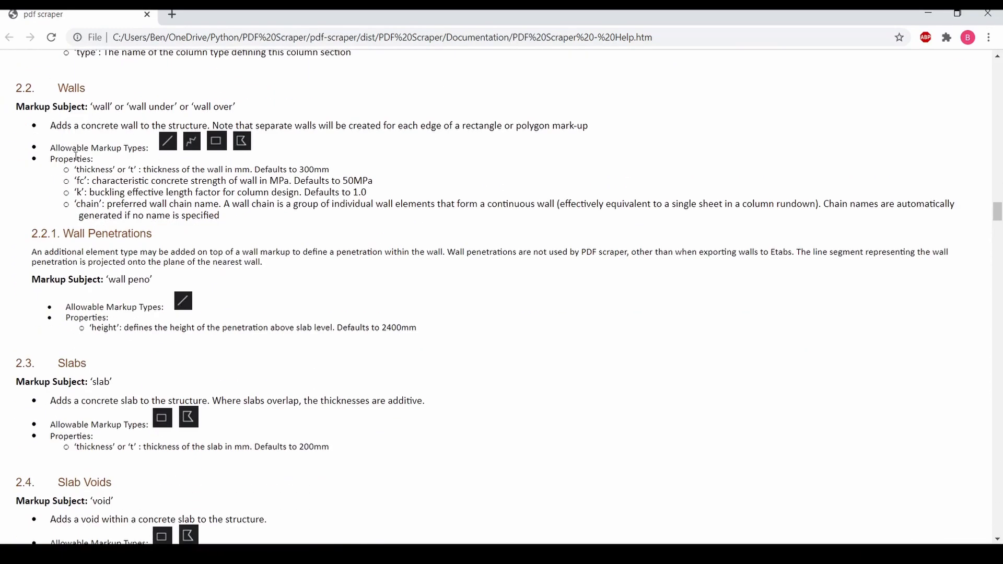
scroll(139, 335, down, 5)
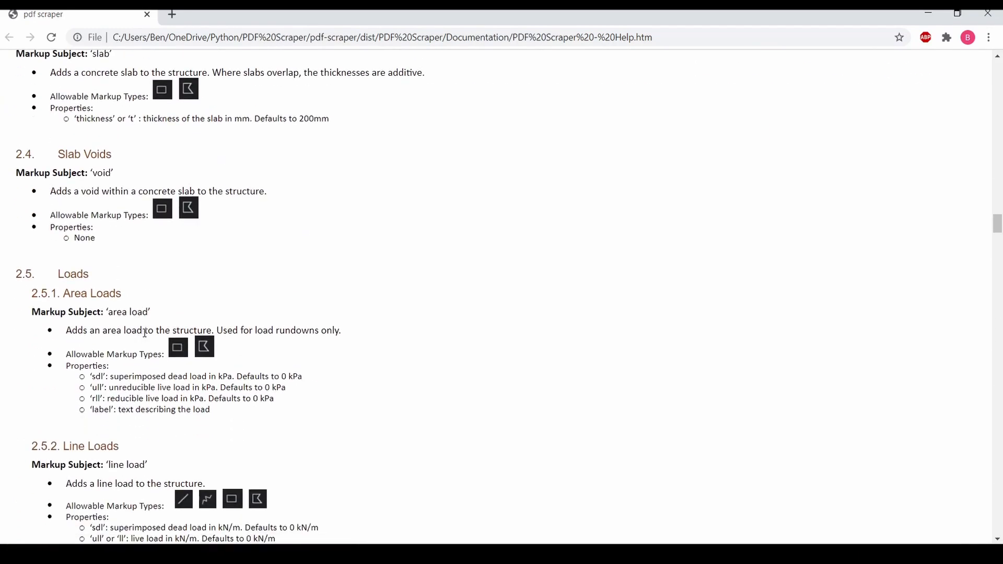
scroll(134, 235, down, 4)
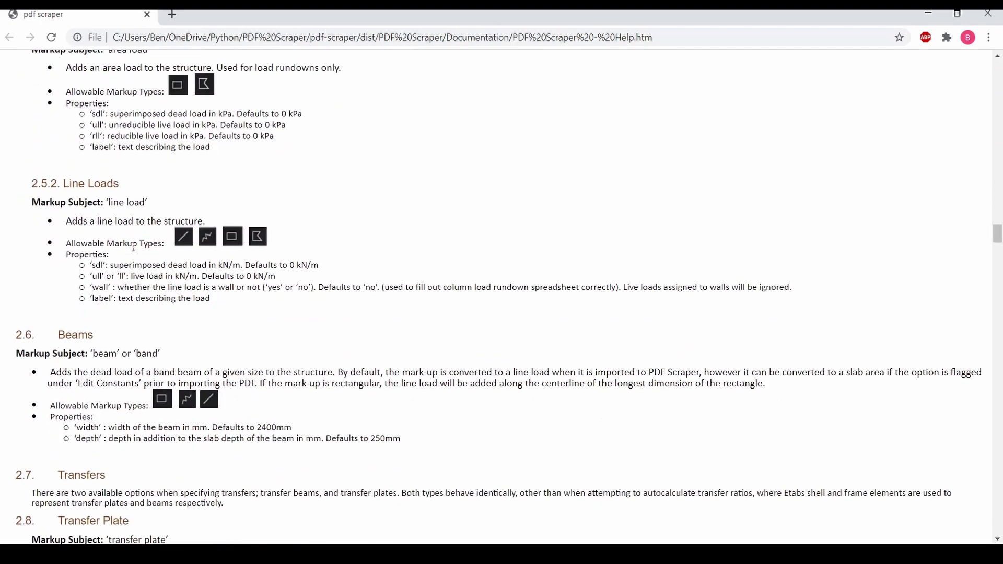
Review the slab, slab void and load formatting rules, and switch to the PDFScraper_Example_DWGs drawing set in Bluebeam Revu.
scroll(133, 247, down, 3)
scroll(341, 412, up, 8)
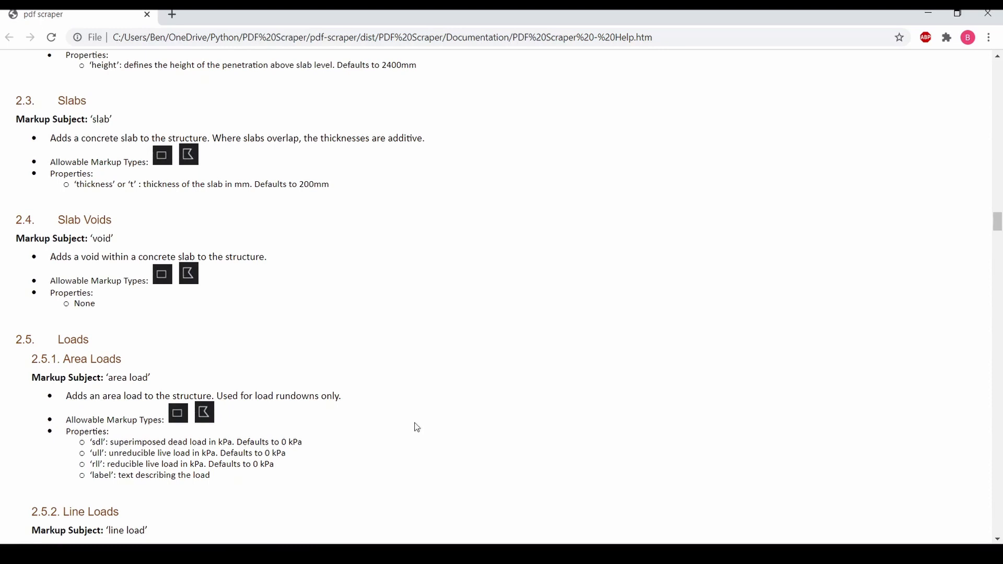
click(527, 483)
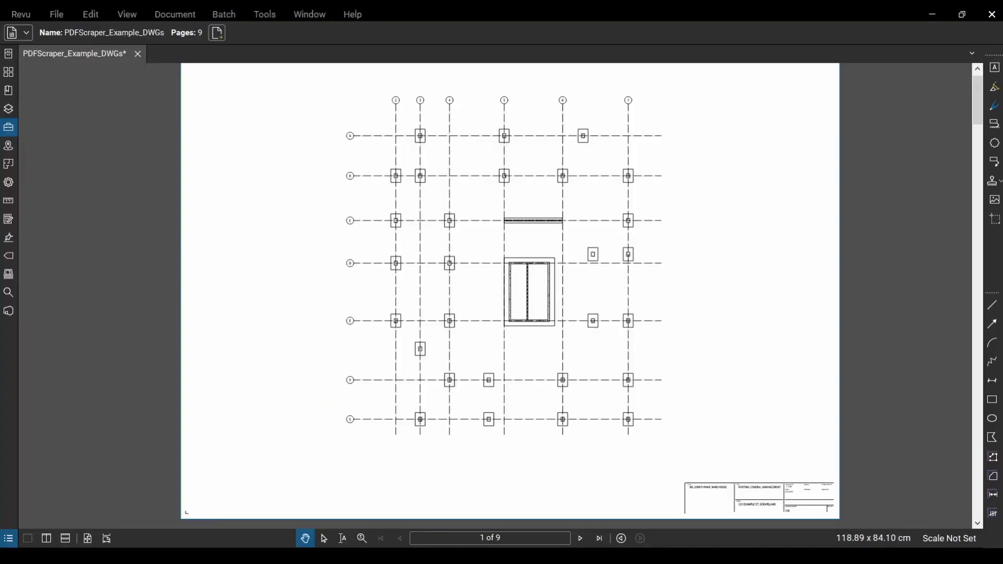
Leaf through all nine pages of the example drawing set and return to the footing plan on page 1.
drag(495, 232, 462, 264)
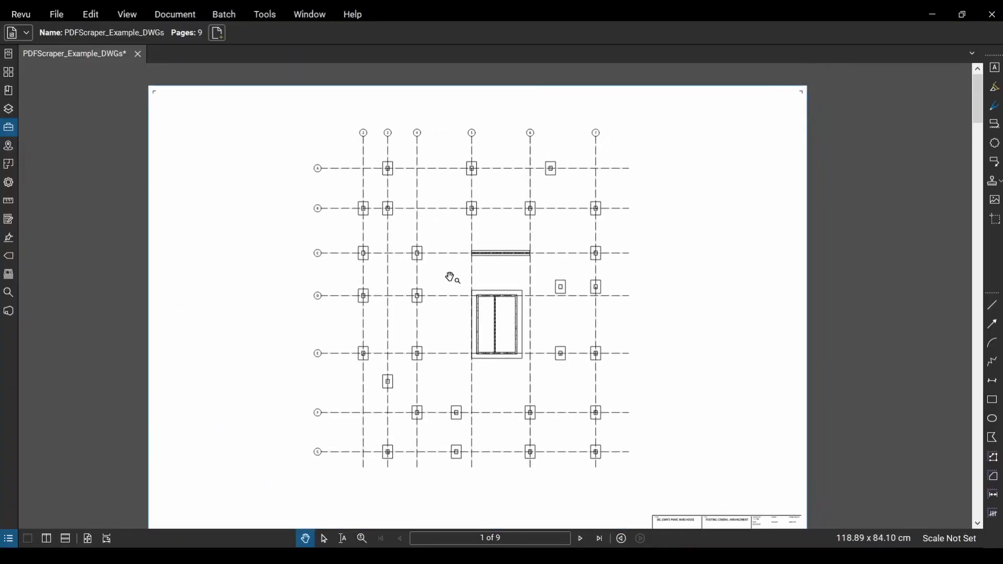
scroll(395, 335, down, 1)
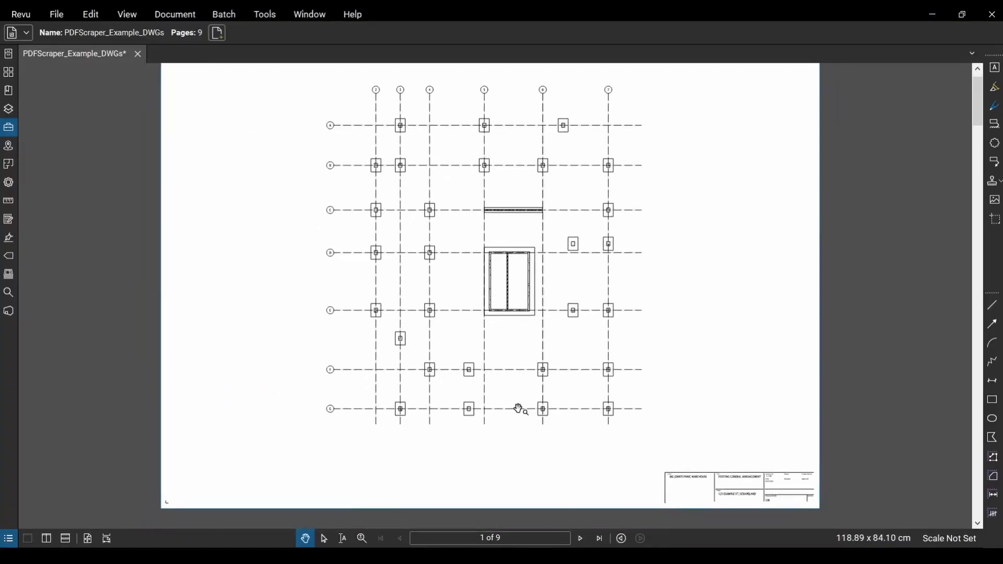
scroll(519, 409, down, 8)
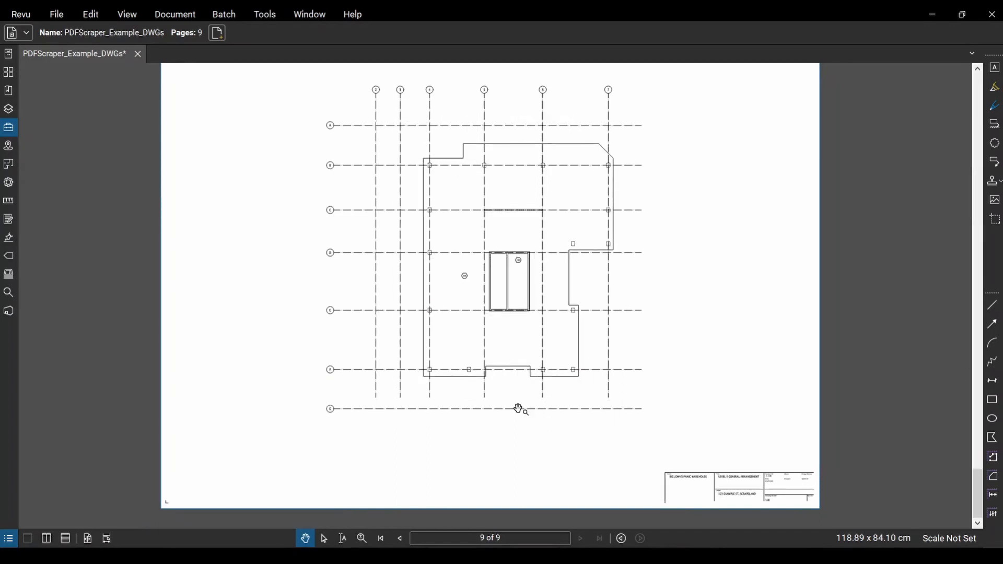
scroll(687, 454, up, 5)
scroll(708, 429, down, 3)
drag(346, 256, 379, 403)
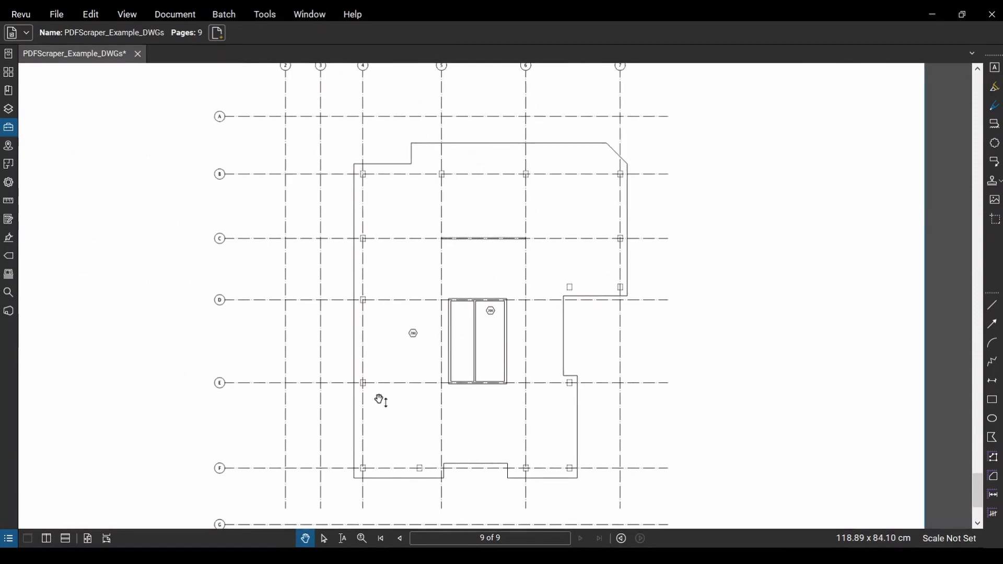
scroll(381, 400, up, 8)
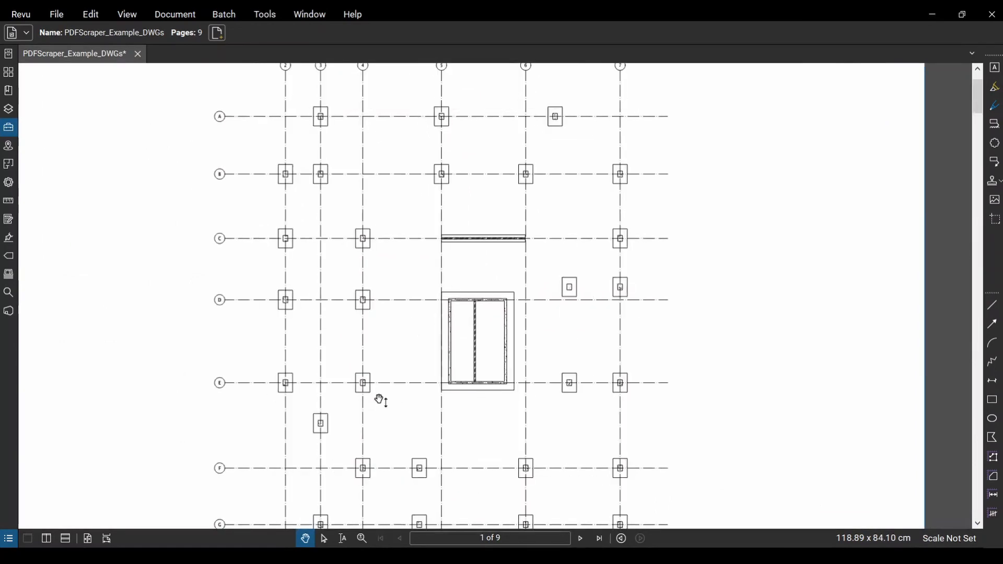
Examine the grid lines, pad footings and core walls on the Footing General Arrangement plan on page 1.
scroll(399, 397, down, 3)
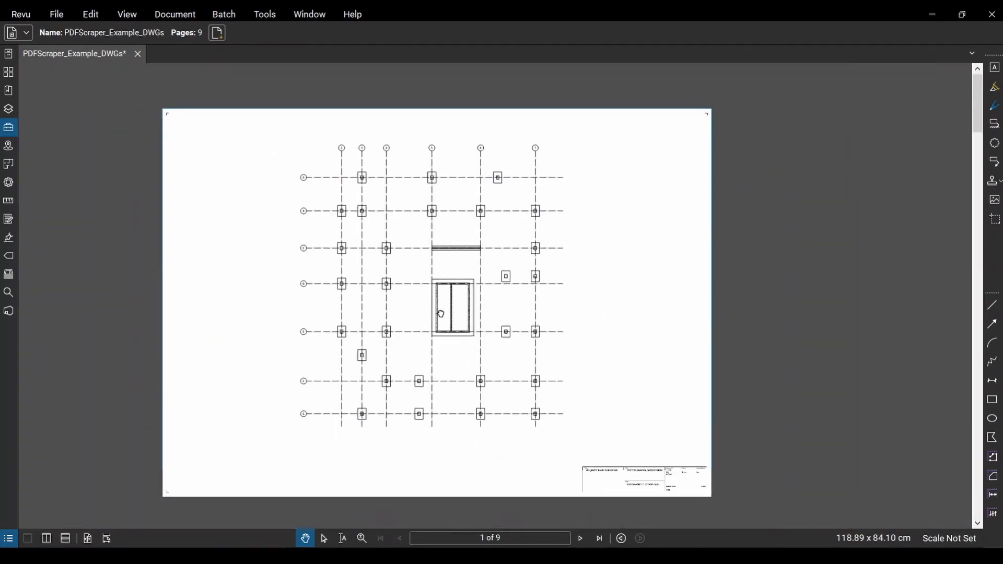
scroll(419, 287, up, 2)
scroll(421, 291, down, 1)
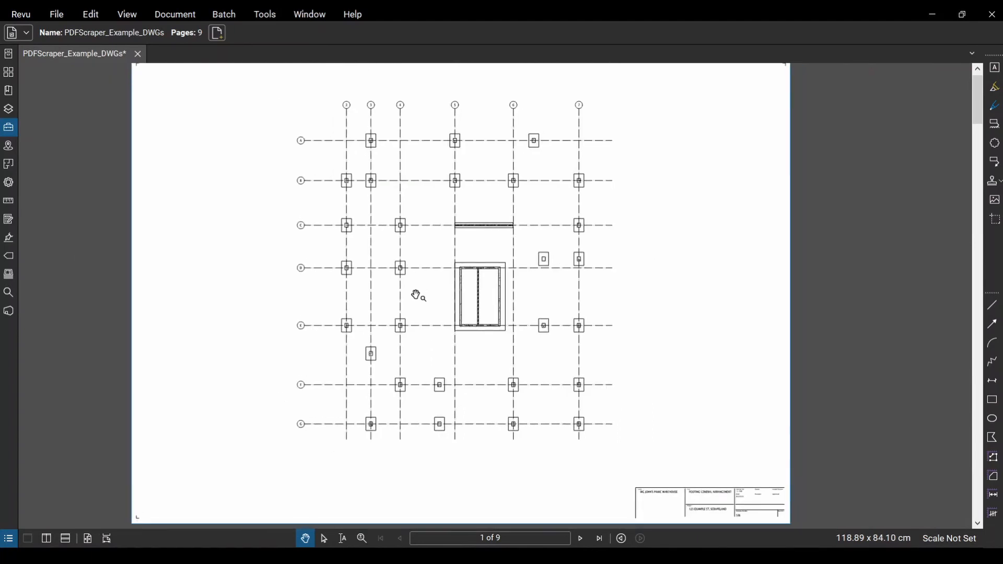
drag(530, 297, 522, 301)
scroll(433, 353, up, 2)
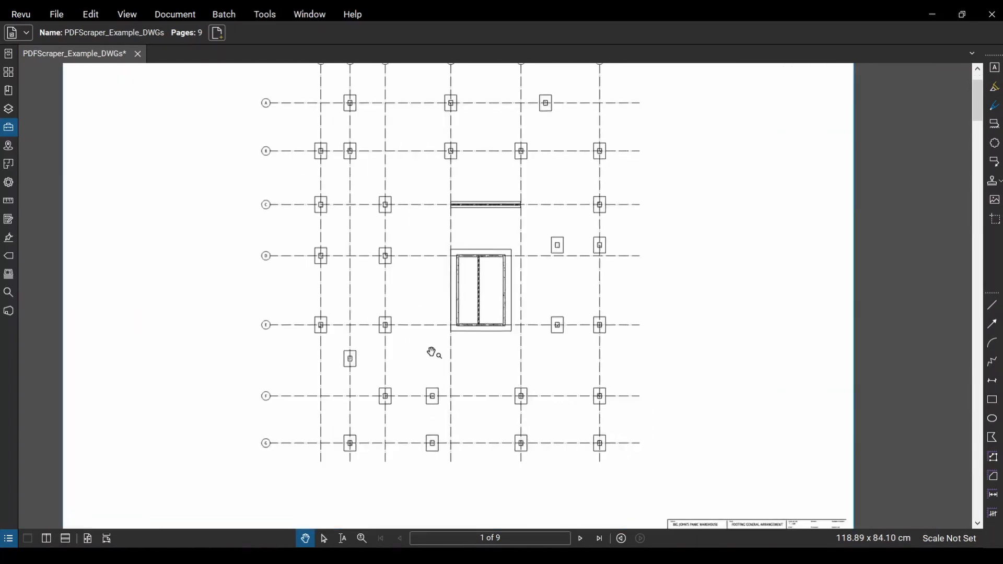
drag(439, 376, 451, 357)
scroll(451, 358, down, 2)
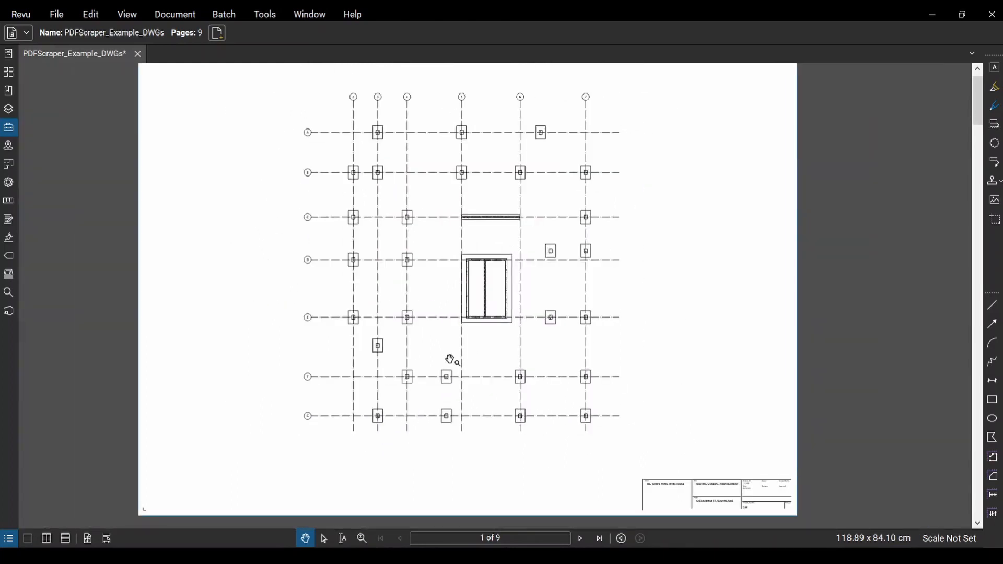
Look over the floor plans up to page 7 and go back to the footing plan.
scroll(452, 361, down, 4)
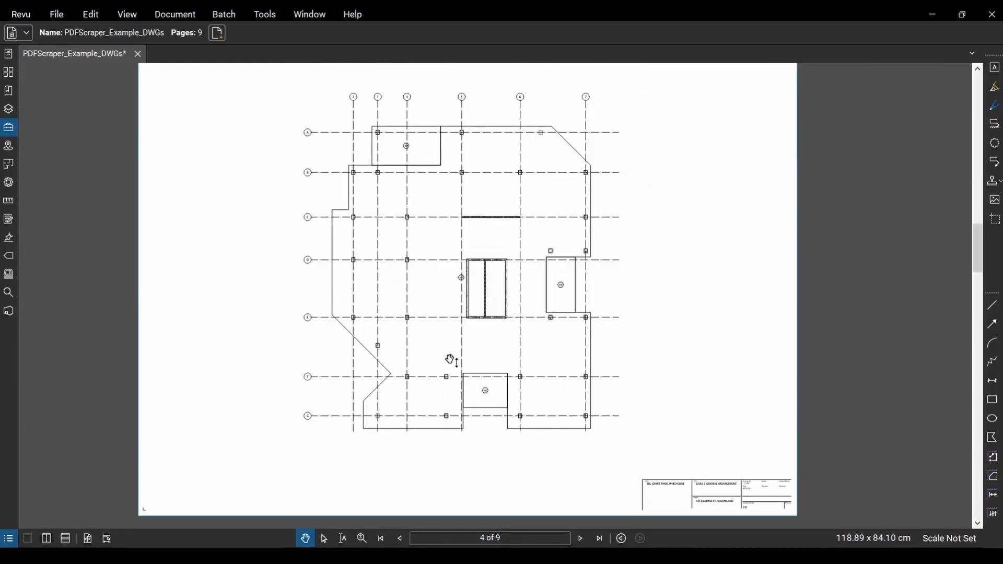
scroll(452, 360, down, 2)
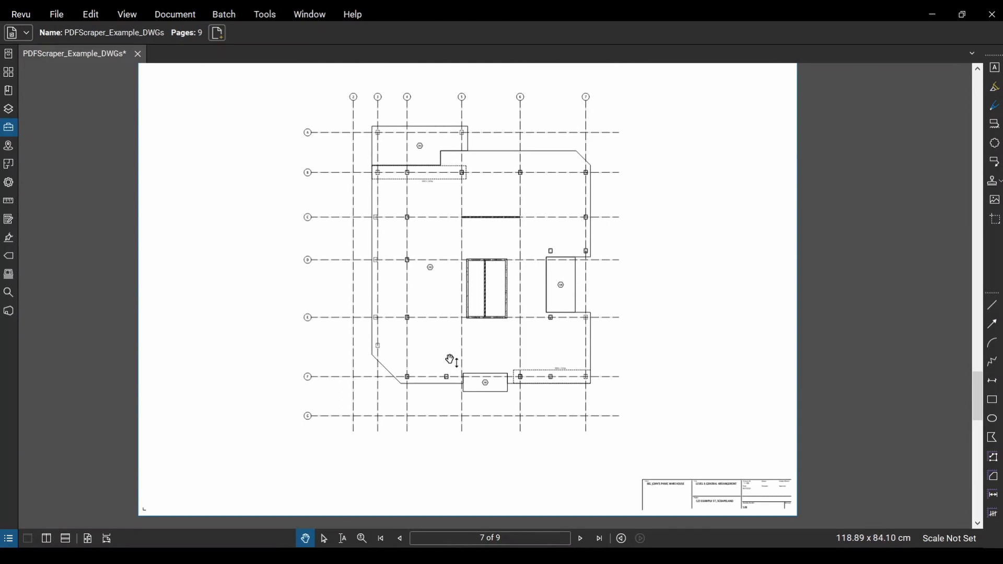
scroll(451, 361, up, 3)
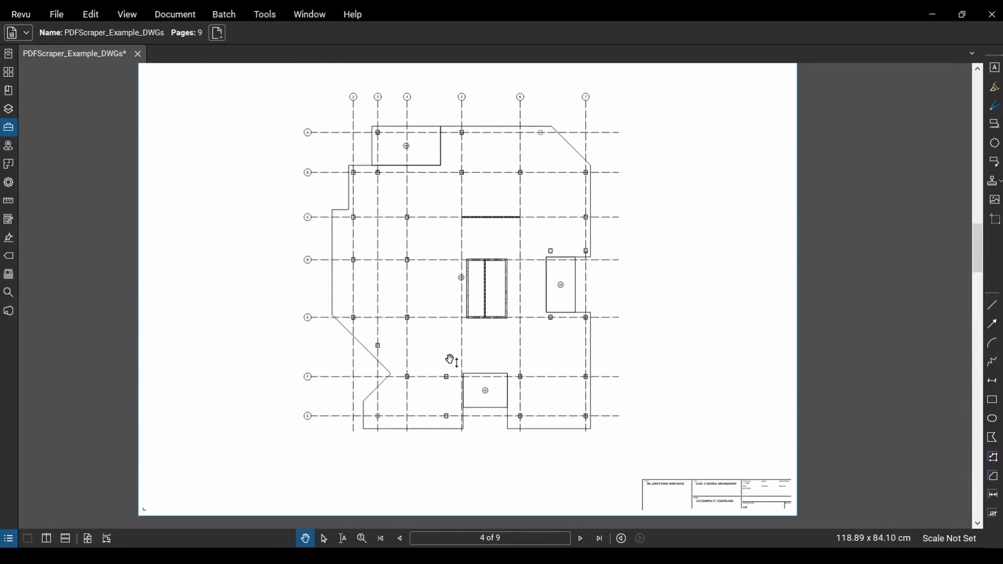
scroll(451, 361, up, 1)
scroll(451, 360, up, 2)
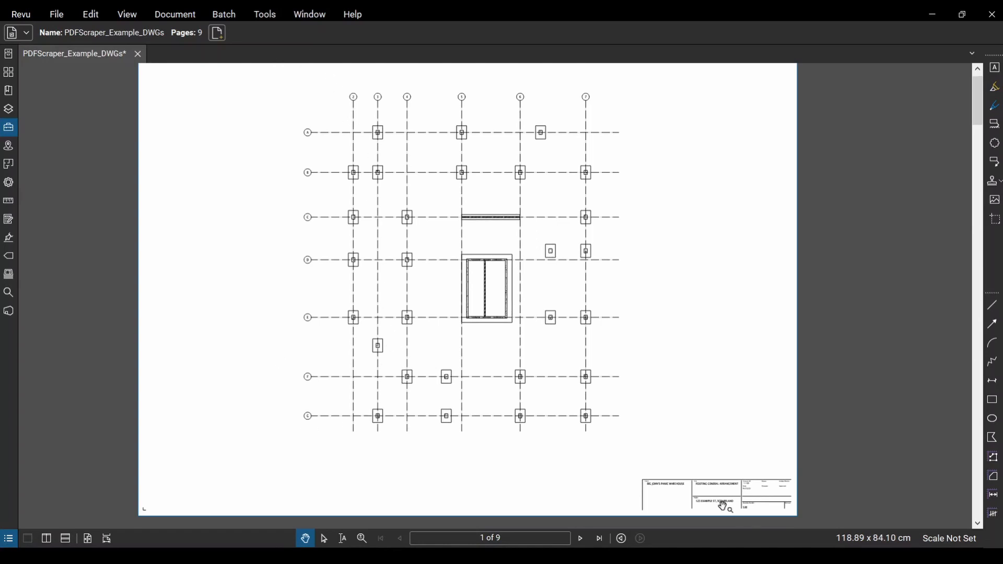
Examine the floor plans page by page, comparing slab outlines, columns and walls from the footing plan to the upper levels.
scroll(585, 426, up, 2)
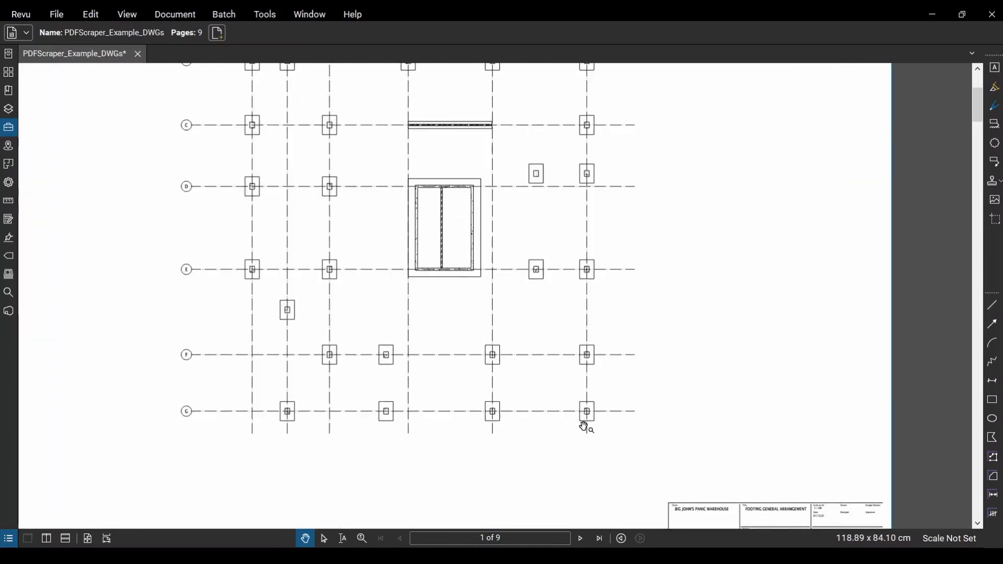
key(ctrl+Right)
key(ctrl+Right)
key(ctrl+Right)
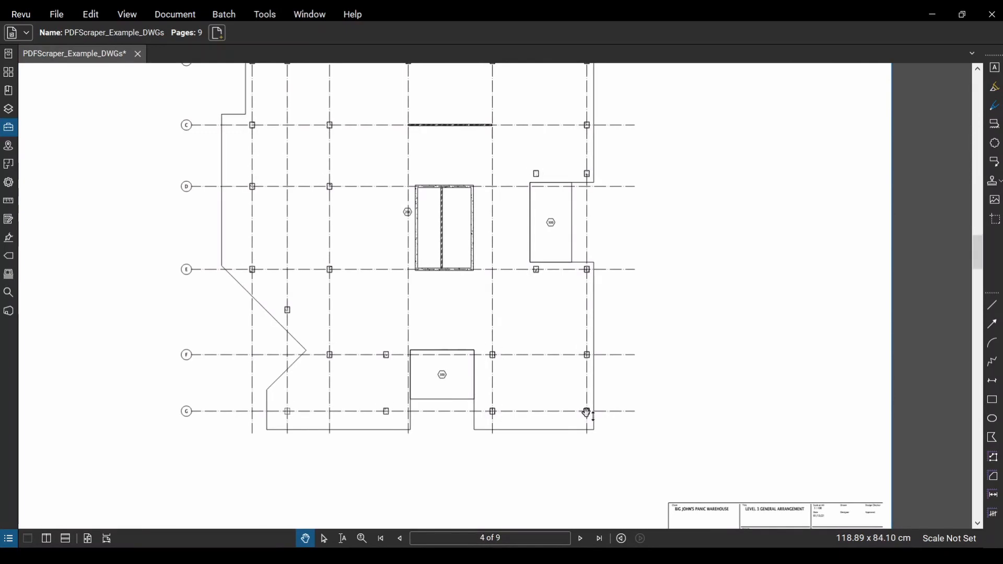
key(ctrl+Right)
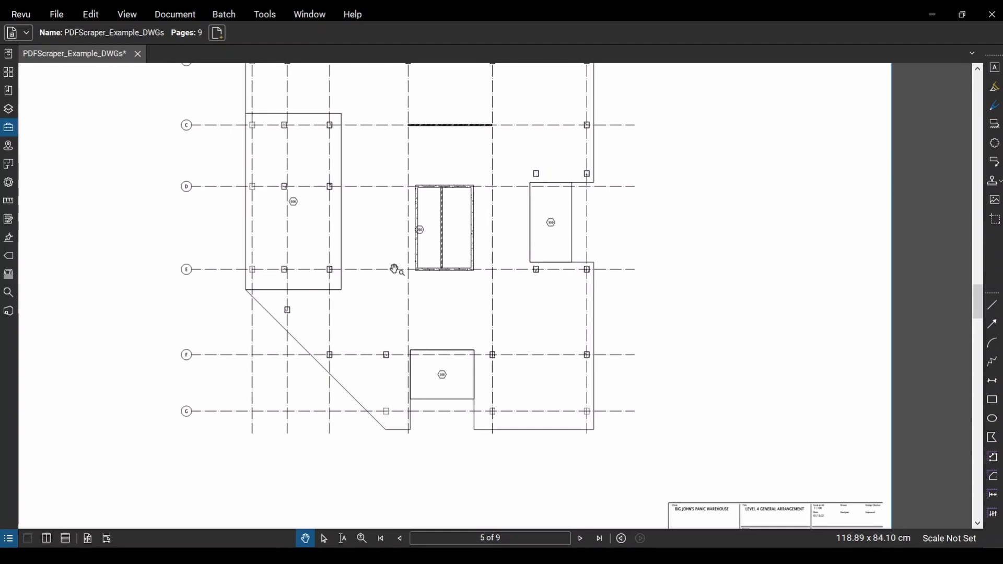
scroll(394, 269, up, 3)
scroll(478, 396, down, 1)
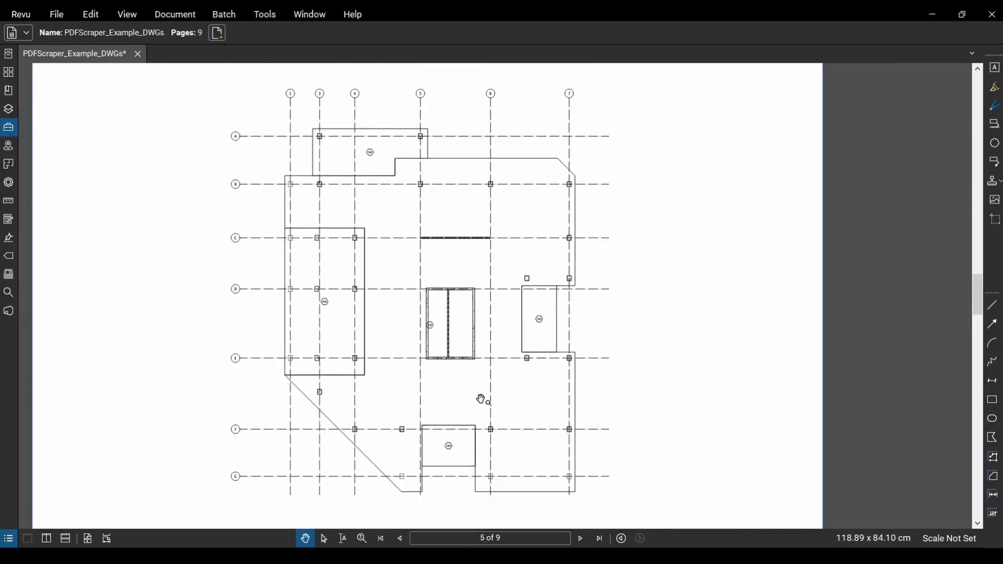
key(ctrl+Right)
key(ctrl+Right)
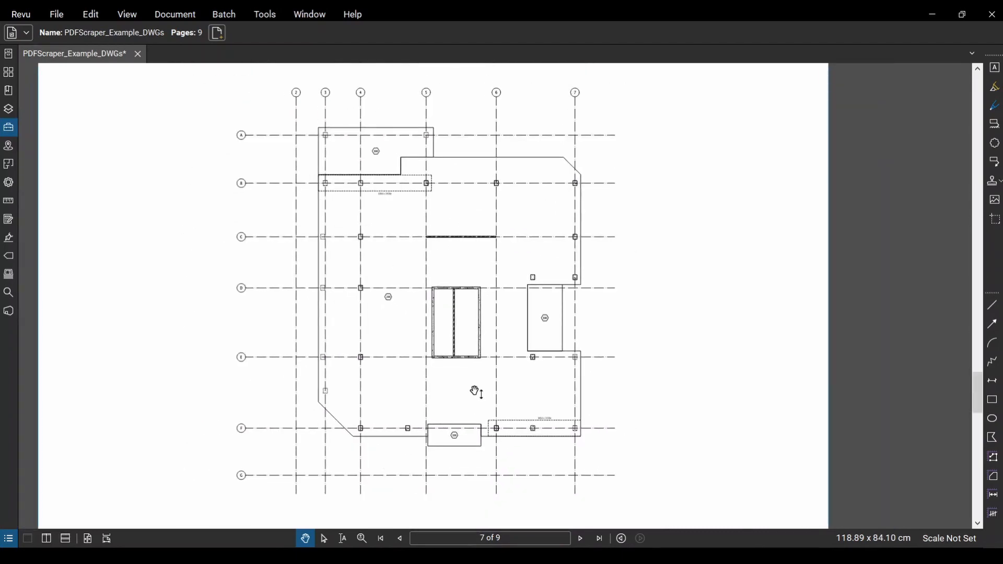
key(ctrl+Right)
key(ctrl+Right)
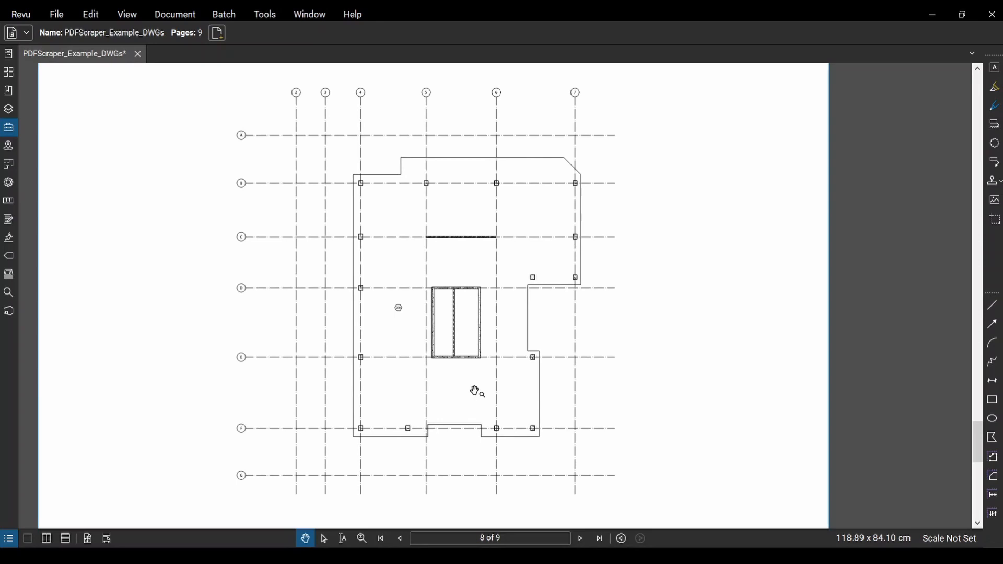
Draw a rectangle markup about 1.81 by 2.40 cm over the pad footing at grid A-3 on page 1.
scroll(477, 392, up, 7)
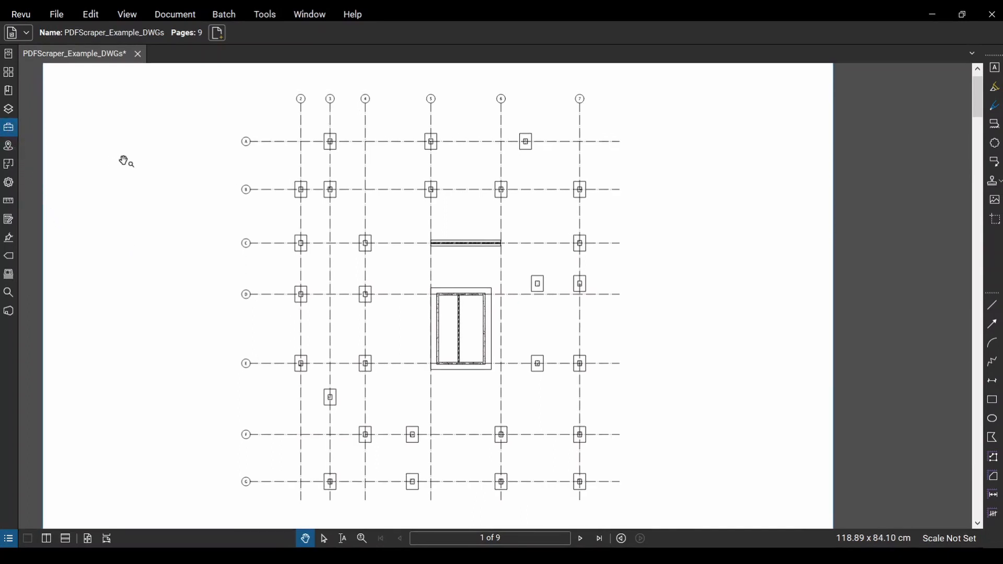
drag(991, 291, 988, 236)
scroll(340, 167, up, 4)
drag(271, 103, 339, 230)
scroll(366, 165, up, 2)
scroll(367, 167, up, 1)
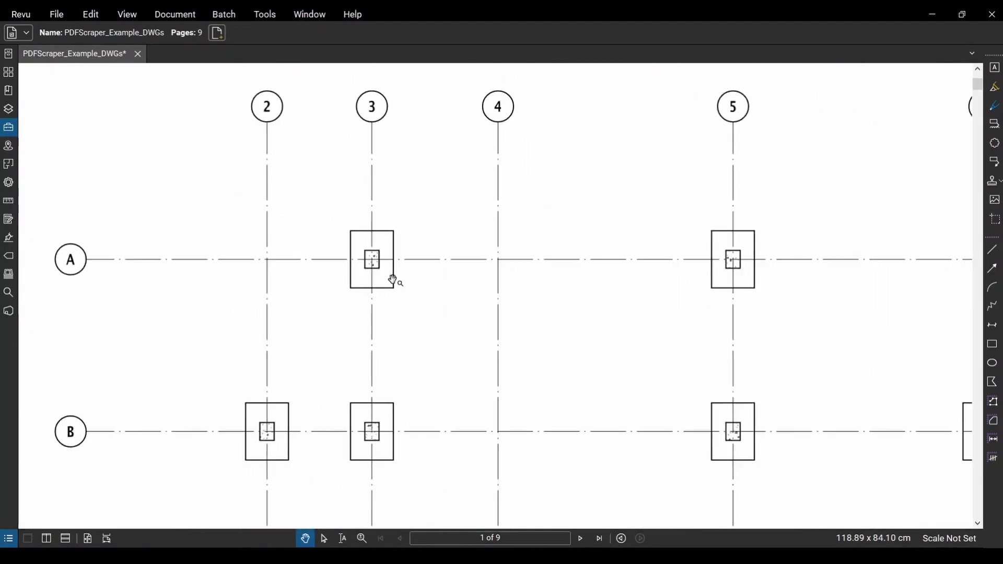
drag(394, 277, 374, 227)
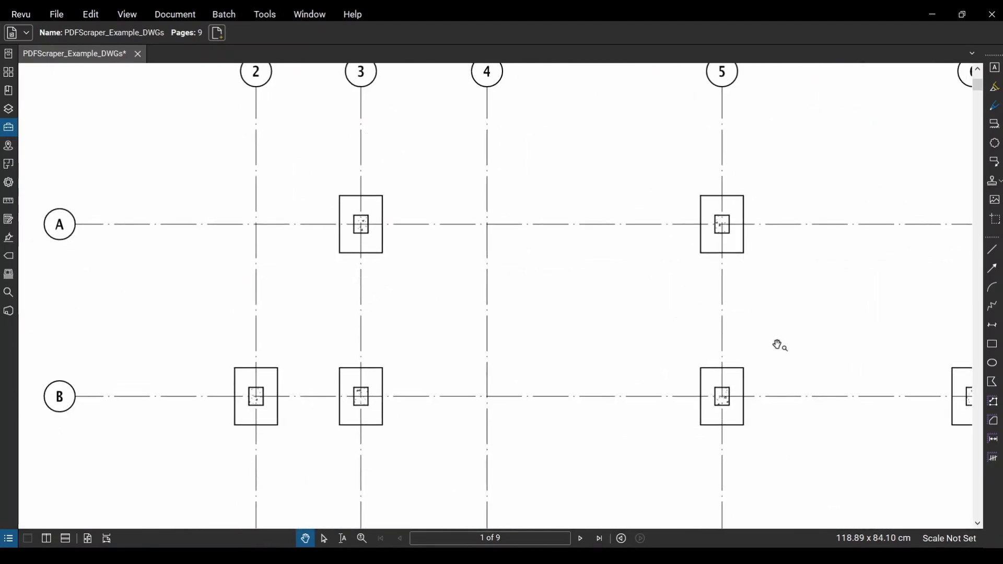
click(992, 344)
drag(339, 195, 383, 252)
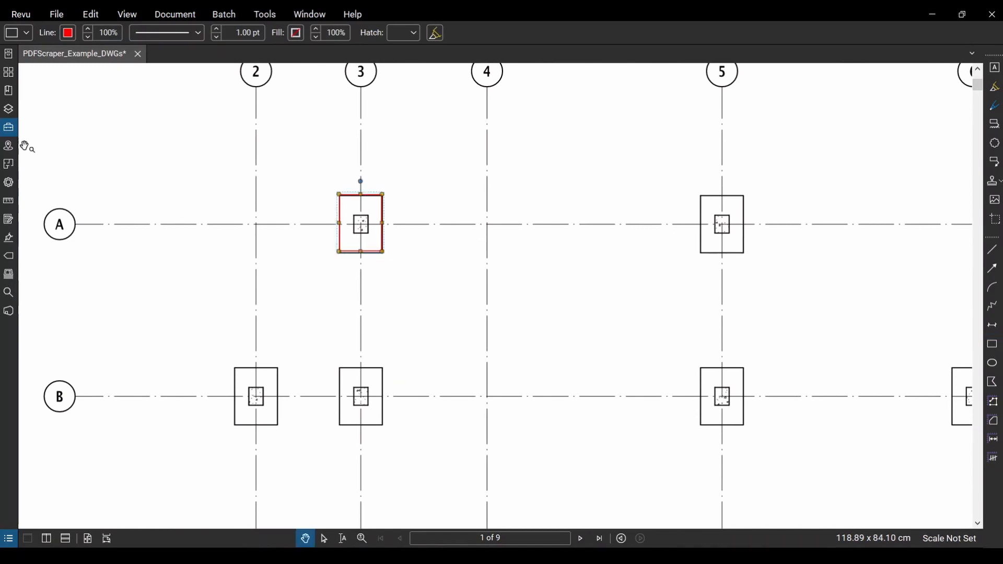
Set the subject of the rectangle markup at grid A-3 to "pad" in its properties.
click(9, 182)
double_click(105, 88)
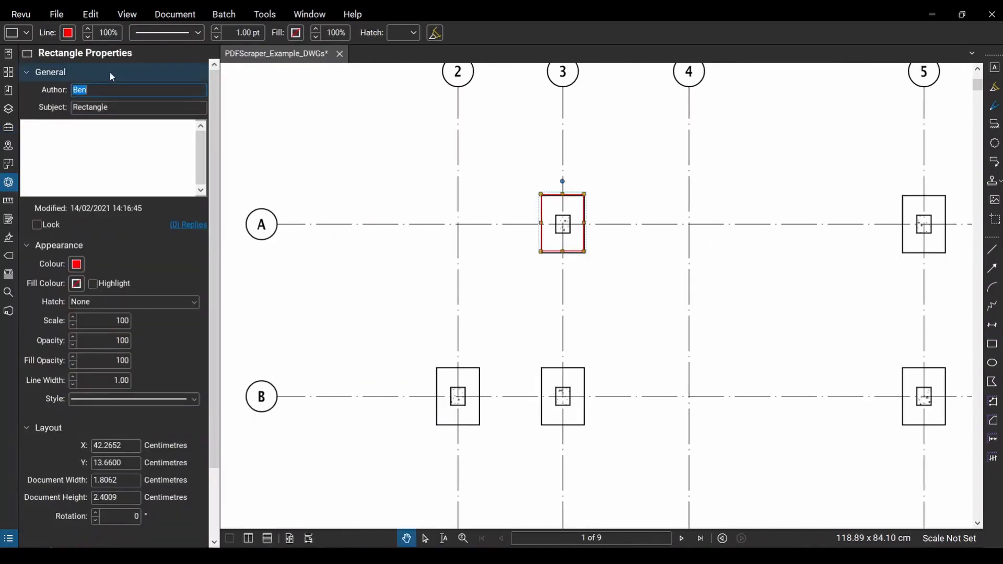
click(118, 107)
drag(118, 106, 44, 106)
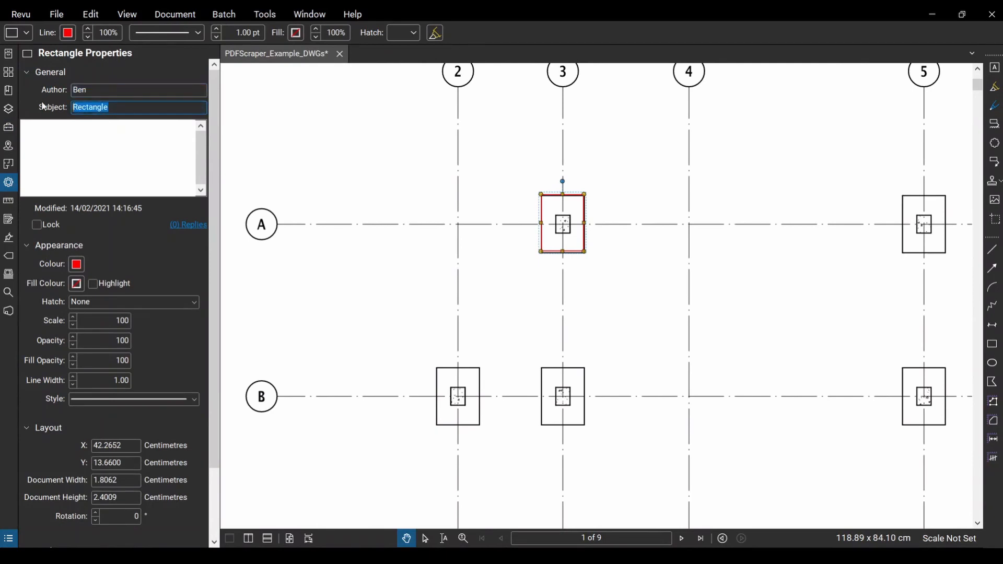
text(pad)
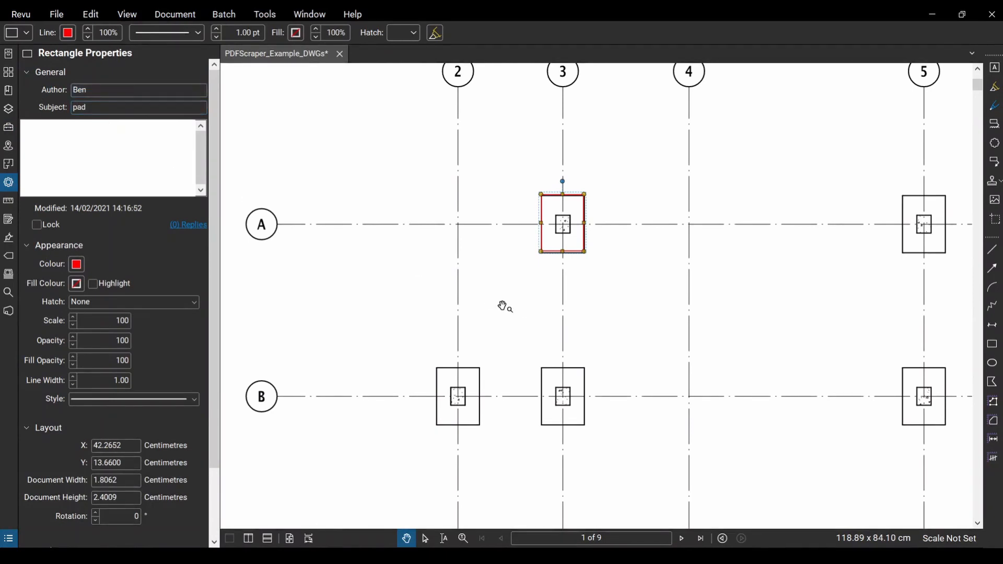
Delete the plain rectangle markup from the footing at grid A-3.
click(562, 328)
drag(562, 328, 555, 333)
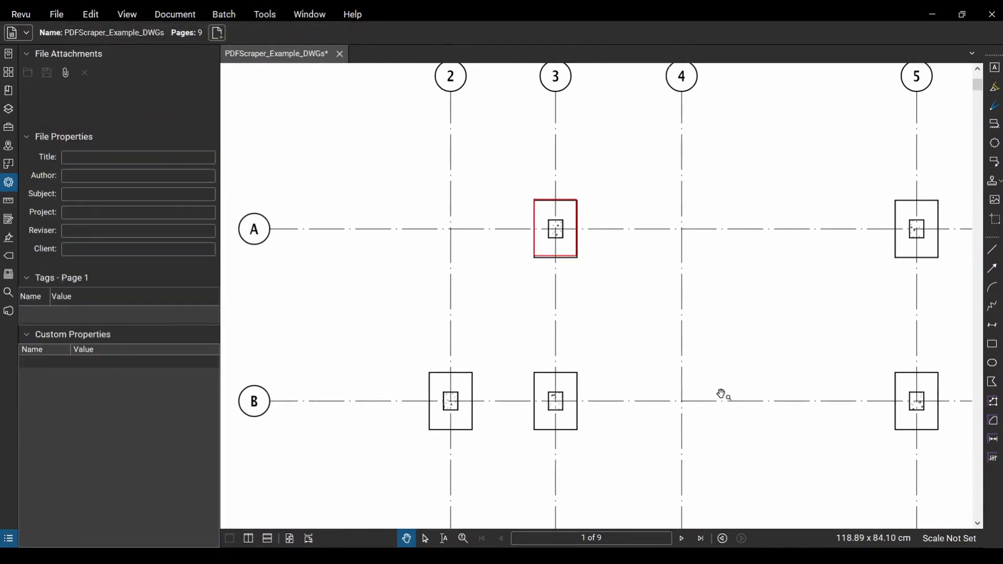
click(566, 258)
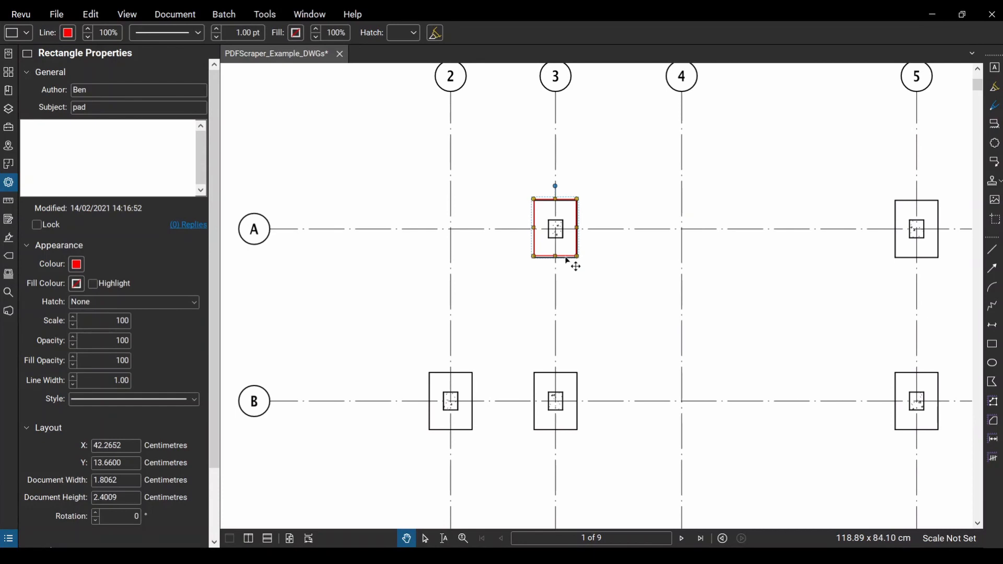
click(574, 264)
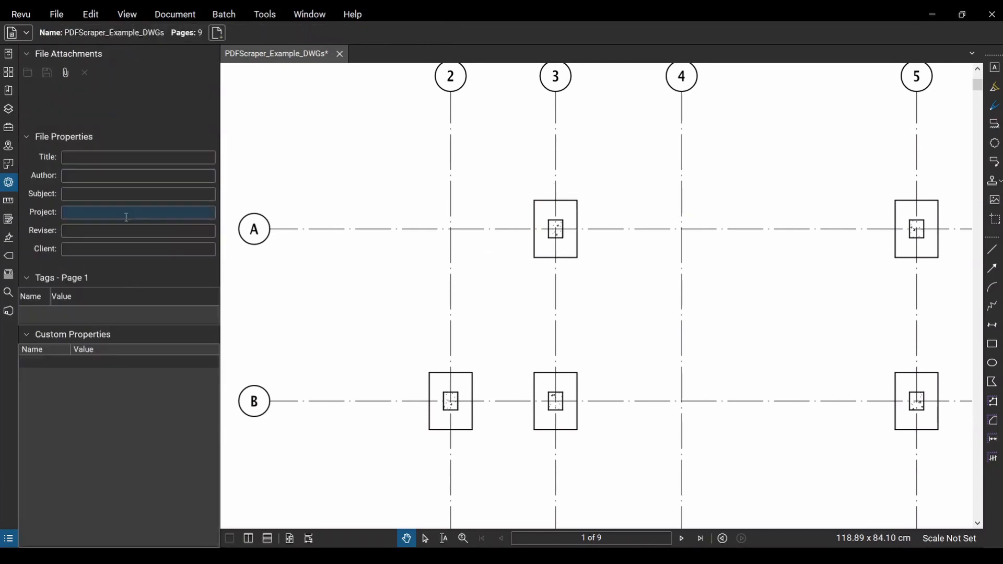
Draw a grey-filled pad rectangle over the footing at grid A-3, using the preset from the PDF Scraper tool set.
click(9, 131)
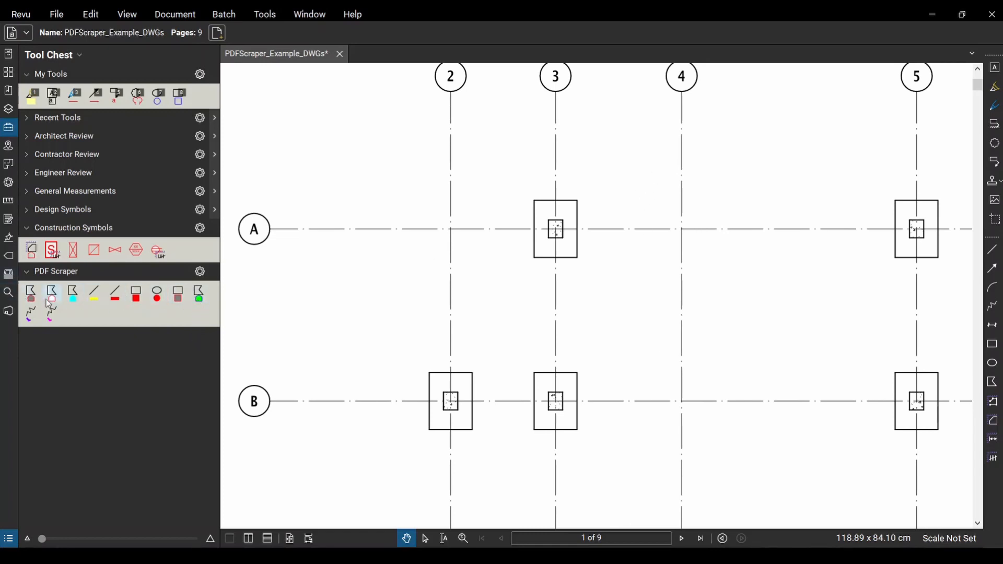
drag(606, 298, 603, 303)
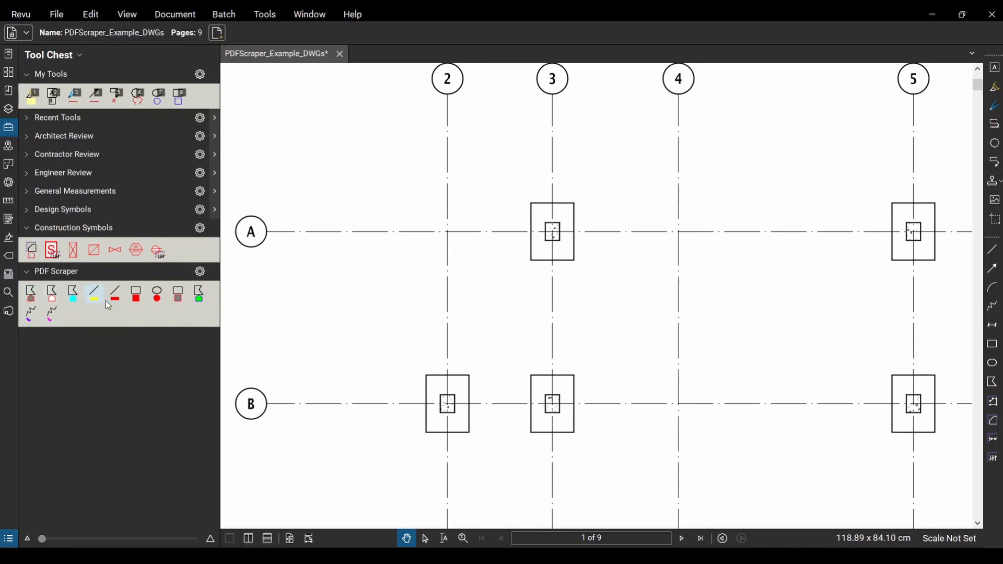
click(179, 299)
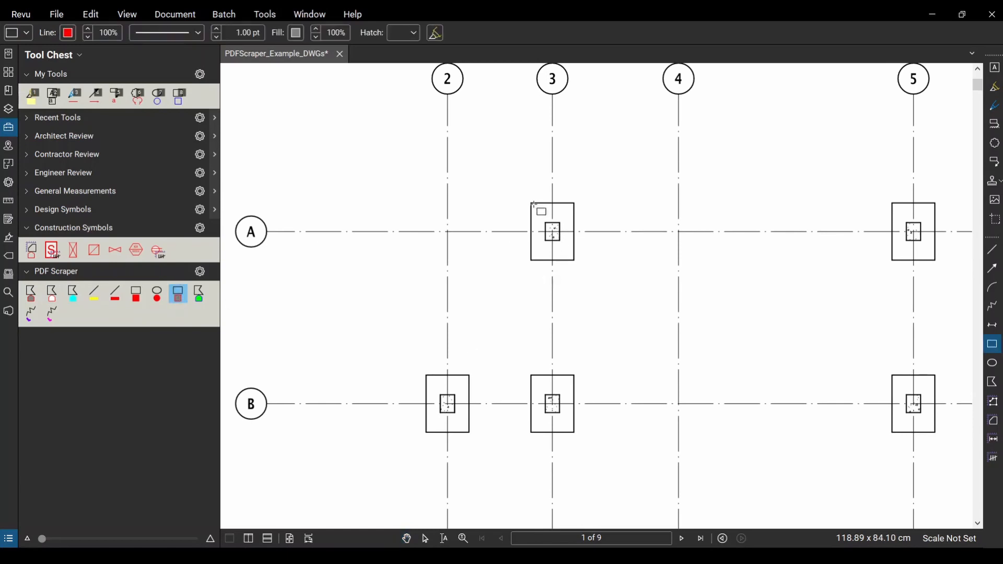
drag(530, 202, 575, 260)
drag(687, 223, 662, 255)
click(525, 274)
scroll(536, 275, up, 2)
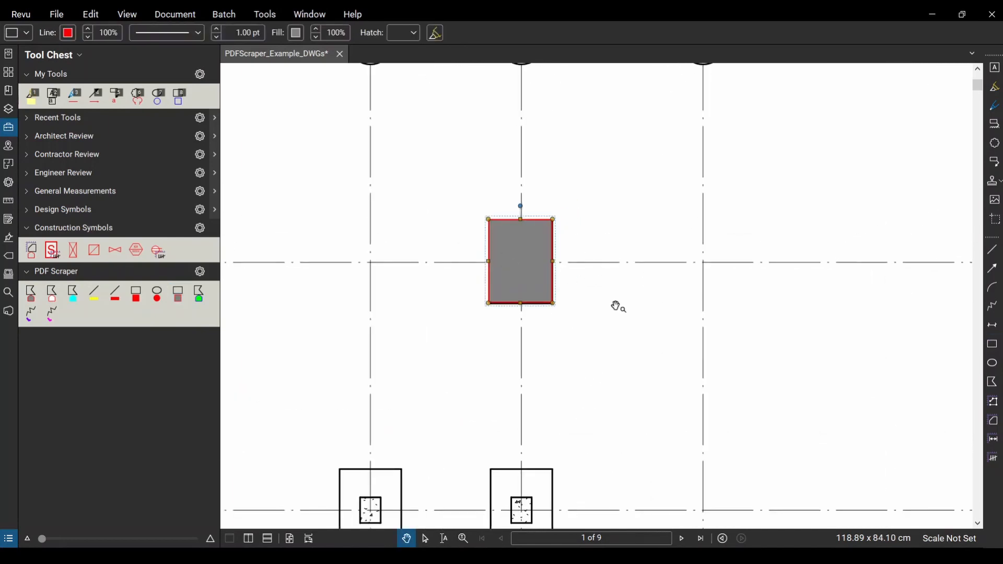
Check which layer holds the pad markup at grid A-3 by switching the Footings layer off and on again.
mouse_move(686, 255)
mouse_down()
mouse_move(568, 283)
mouse_move(570, 296)
mouse_up()
scroll(569, 284, down, 3)
drag(522, 318, 553, 333)
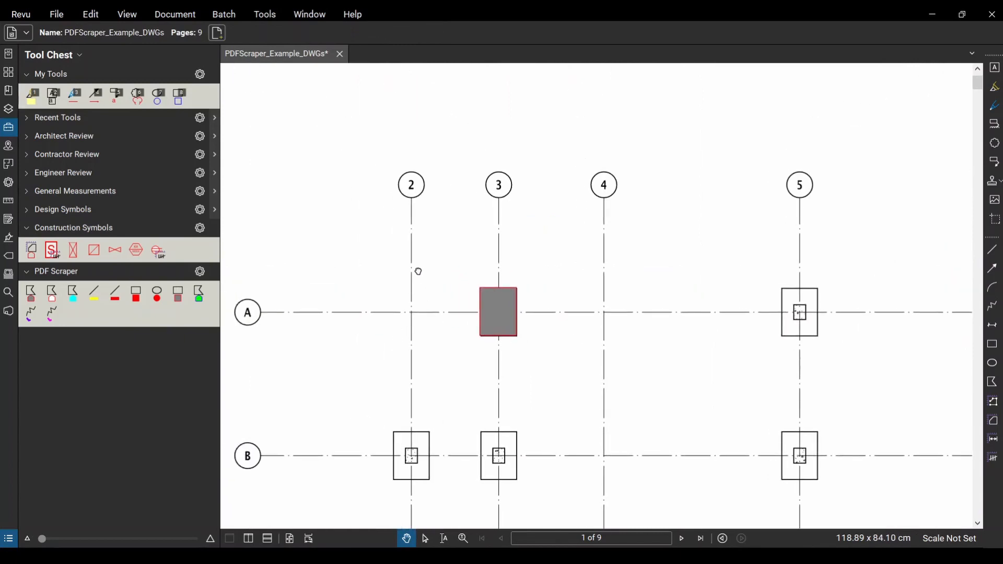
drag(418, 270, 431, 270)
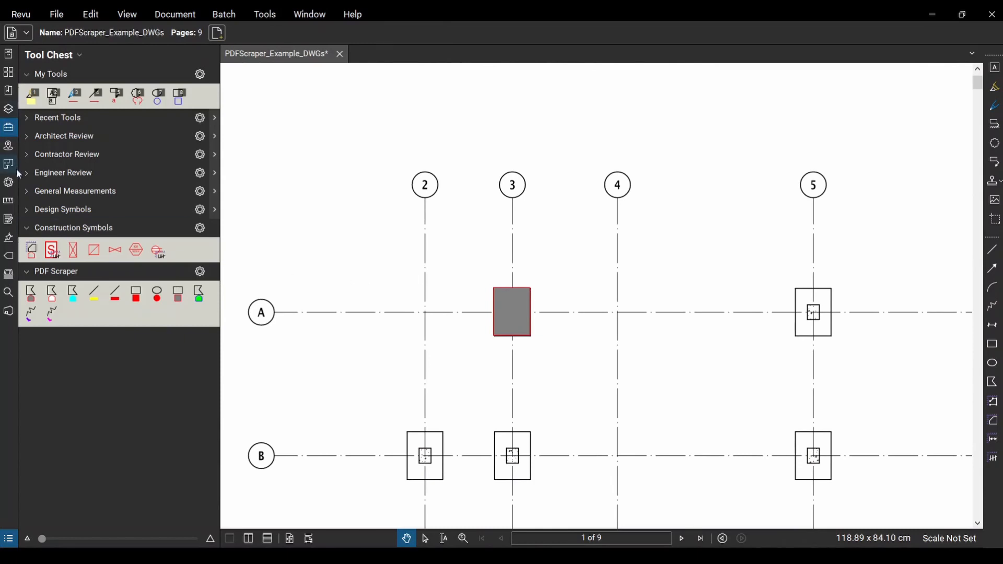
click(9, 110)
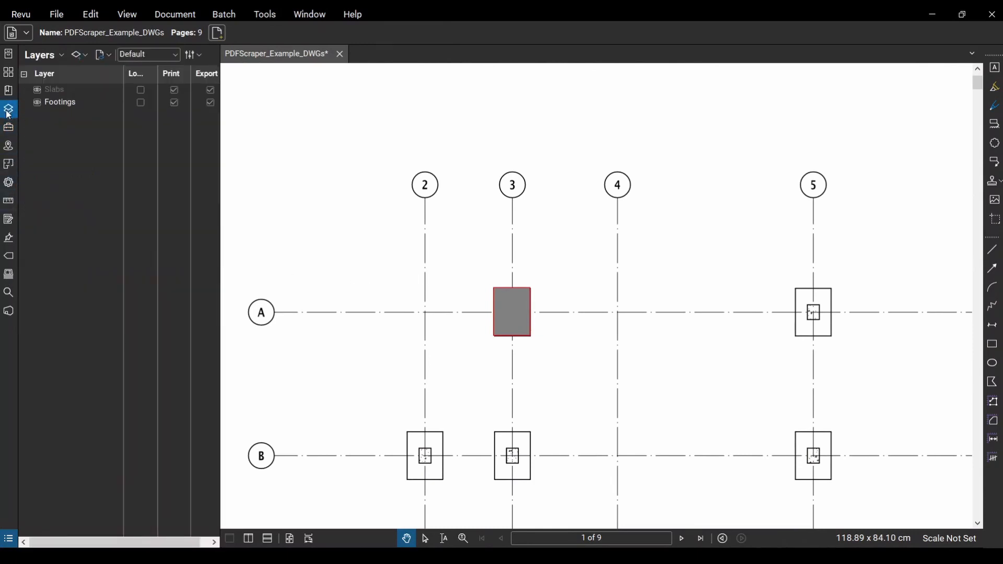
click(525, 321)
click(388, 265)
click(37, 103)
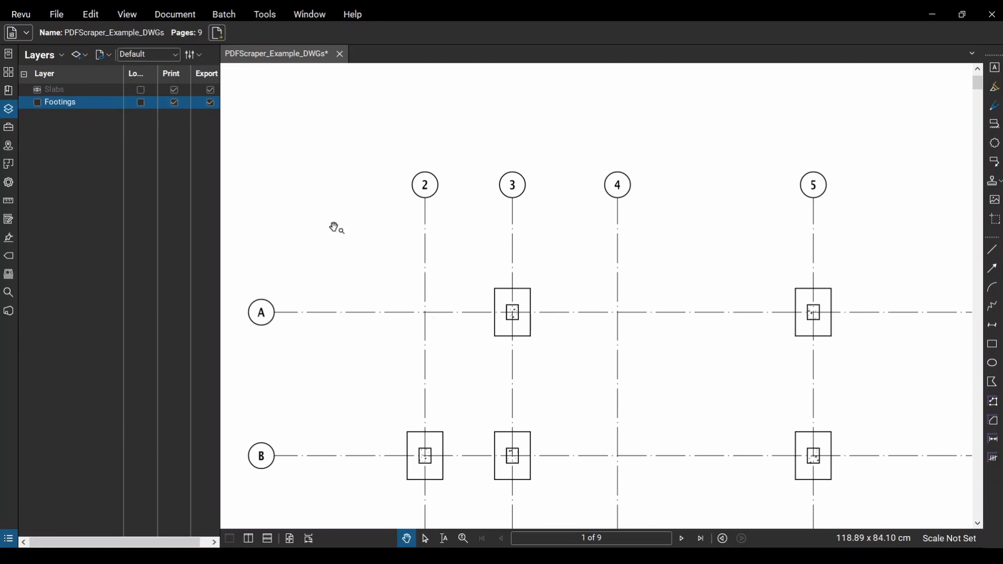
click(37, 103)
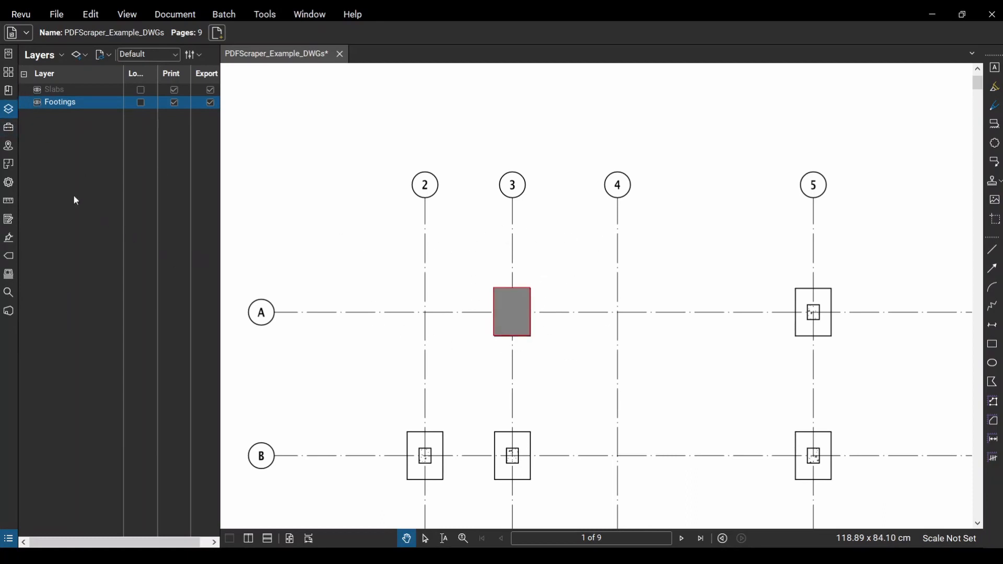
Copy the grey pad markup from grid A-3 onto the footings at B-3, B-2, C-2 and C-4.
scroll(537, 246, down, 4)
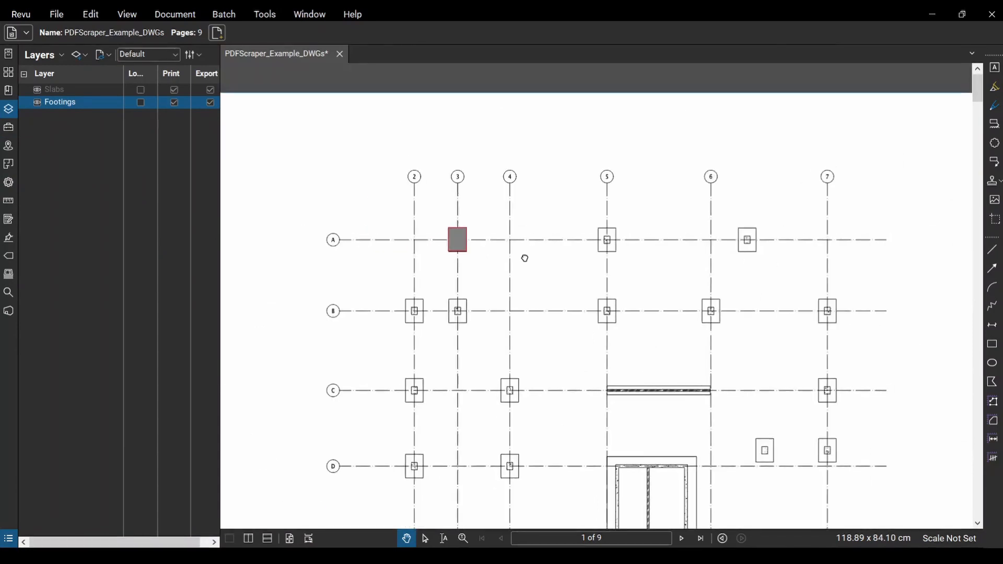
scroll(524, 258, up, 2)
click(403, 241)
drag(404, 240, 341, 346)
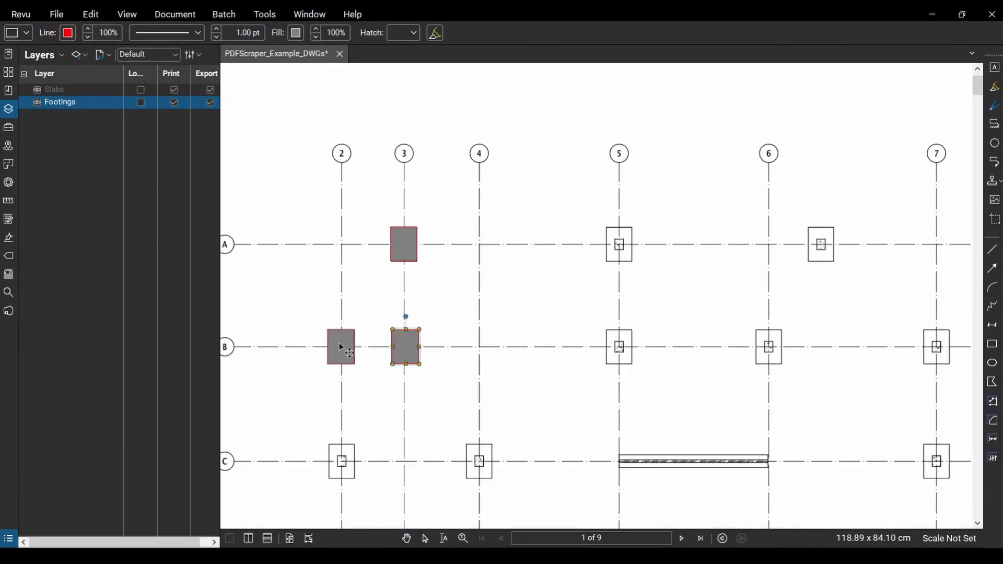
scroll(365, 300, down, 3)
click(358, 216)
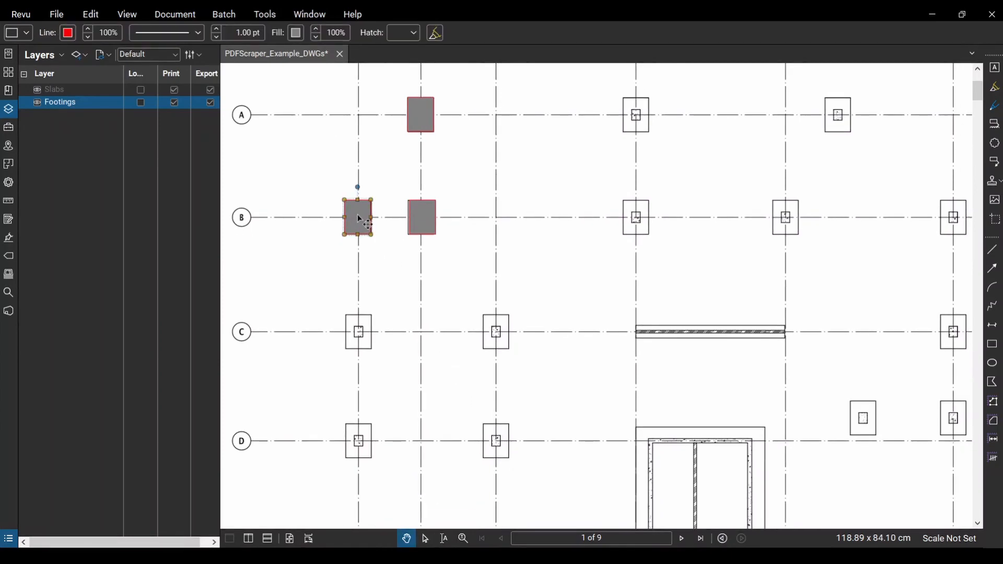
mouse_move(358, 215)
mouse_down()
mouse_move(372, 345)
mouse_move(358, 332)
mouse_move(486, 336)
mouse_move(494, 327)
mouse_up()
Copy the pad markups onto the footings at grids D-2, D-4, E-2 and E-4.
scroll(522, 206, down, 3)
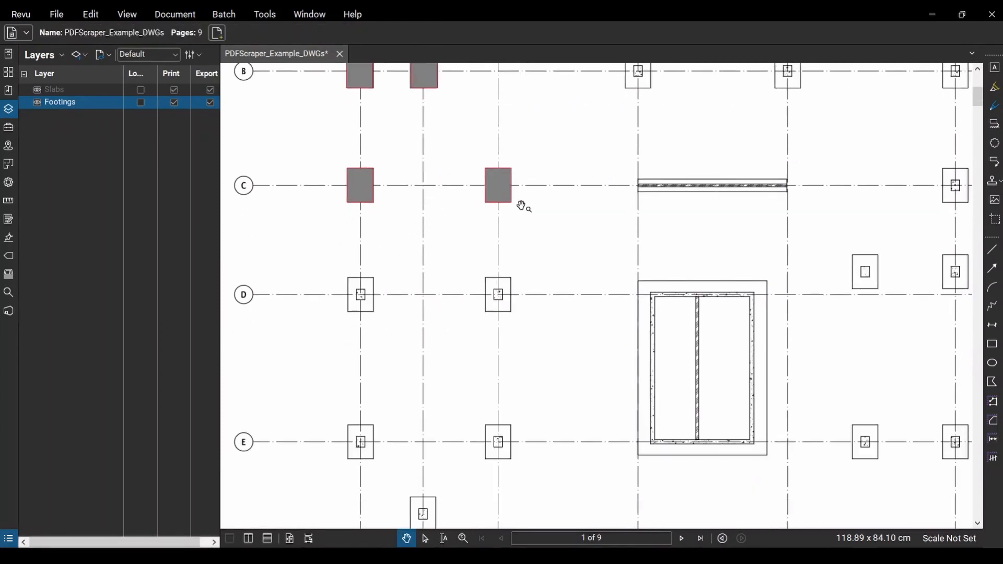
mouse_move(584, 157)
mouse_down()
mouse_move(327, 203)
mouse_move(380, 308)
mouse_move(360, 284)
mouse_move(383, 441)
mouse_move(361, 441)
mouse_up()
key(space)
Copy the pad markup onto the footings below E on grid 3, at F-4 and G-3, and between grids 4 and 5 on F and G.
drag(426, 421, 448, 193)
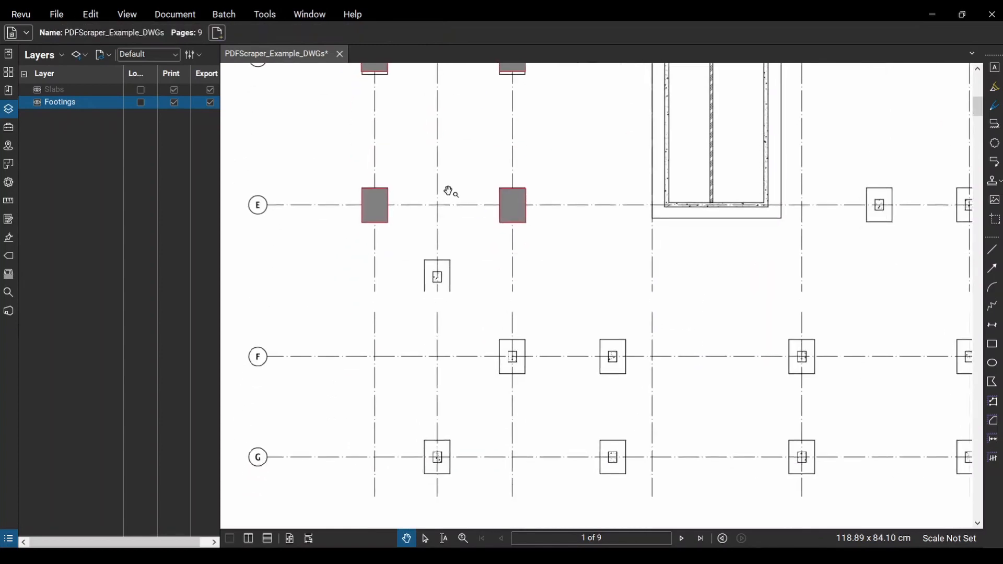
click(372, 210)
drag(372, 210, 611, 458)
click(438, 274)
drag(612, 458, 610, 353)
Copy the pad markups onto the footings at grids F-6, F-7, G-6 and G-7.
mouse_move(789, 423)
mouse_down()
mouse_move(445, 291)
mouse_move(407, 247)
mouse_move(573, 323)
mouse_up()
mouse_move(372, 186)
mouse_down()
mouse_move(336, 387)
mouse_move(439, 358)
mouse_move(566, 367)
mouse_move(548, 363)
mouse_move(593, 353)
mouse_move(713, 360)
mouse_up()
key(space)
drag(773, 286, 718, 374)
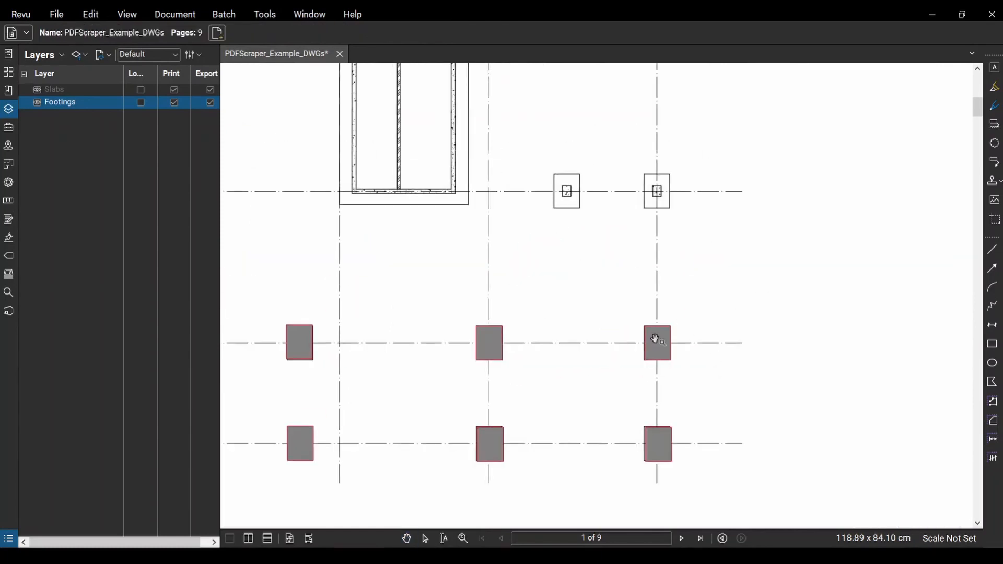
Copy the pad markup onto the footings at E-7 and C-7, just above D on grid 7, and between grids 6 and 7 near D and E.
drag(656, 340, 564, 189)
mouse_move(594, 156)
mouse_down()
mouse_move(605, 334)
mouse_move(589, 393)
mouse_up()
drag(724, 397, 503, 458)
mouse_move(562, 429)
mouse_down()
mouse_move(563, 230)
mouse_move(563, 260)
mouse_up()
mouse_move(632, 241)
mouse_down()
mouse_move(654, 264)
mouse_move(654, 180)
mouse_up()
Copy the pad markup from C-7 onto the footings at B-7, B-6, B-5, A-5 and between grids 6 and 7 on A.
drag(691, 135, 721, 346)
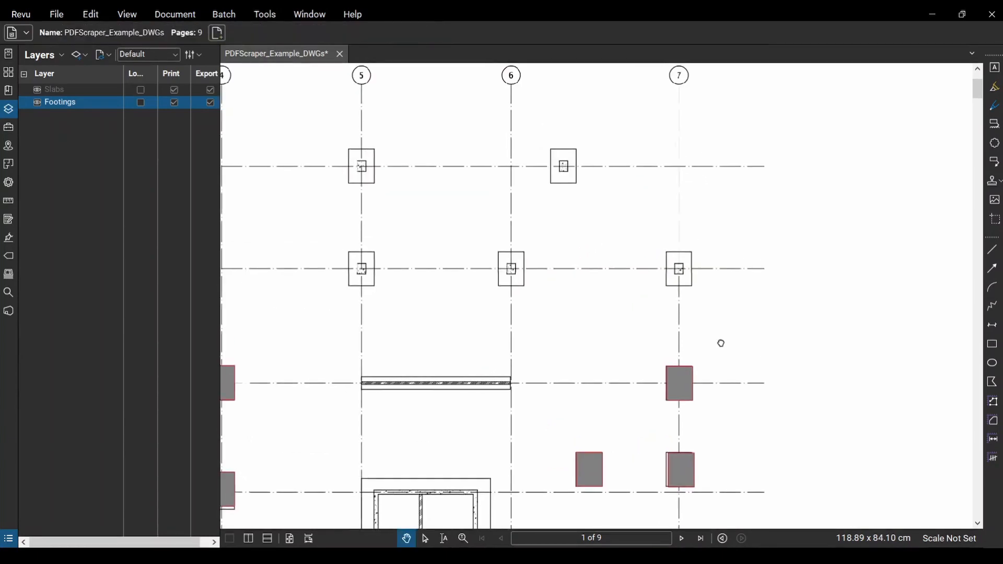
click(679, 383)
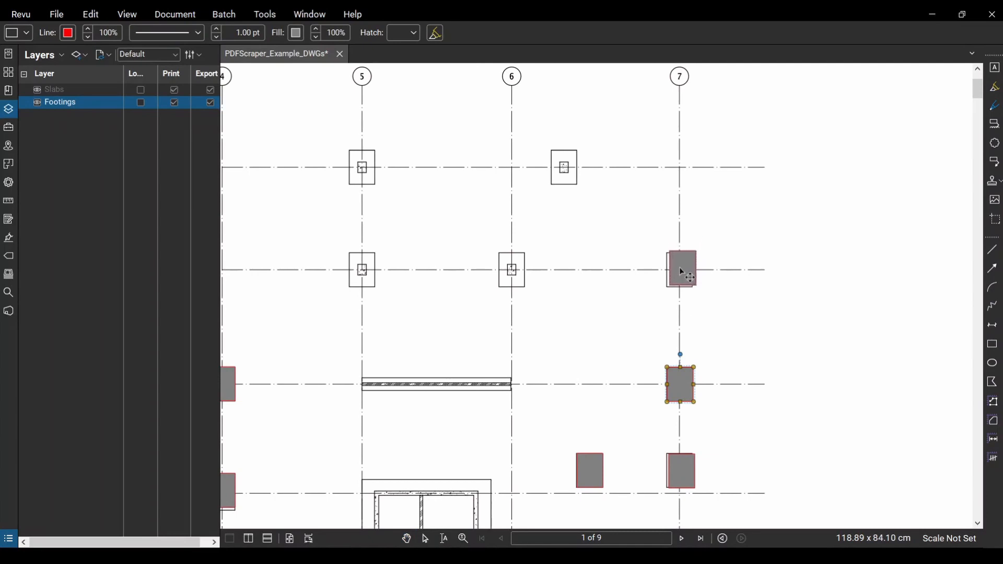
mouse_move(678, 268)
mouse_down()
mouse_move(358, 265)
mouse_move(362, 164)
mouse_move(600, 175)
mouse_move(562, 165)
mouse_up()
Move the pad markups at grids D-2 and D-4 down together to align them with their footing outlines.
scroll(517, 235, down, 3)
scroll(517, 235, up, 5)
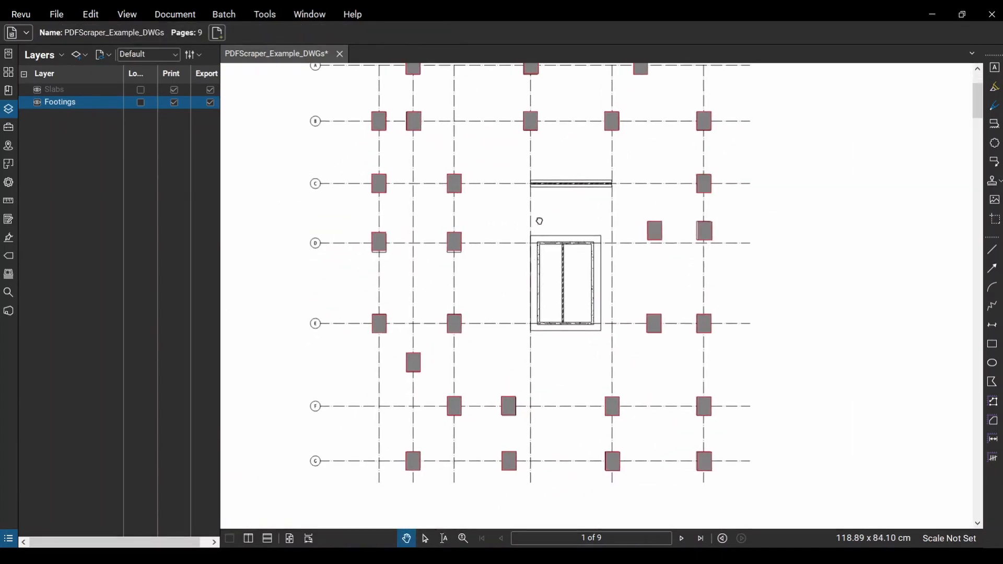
scroll(538, 222, up, 1)
scroll(392, 285, up, 2)
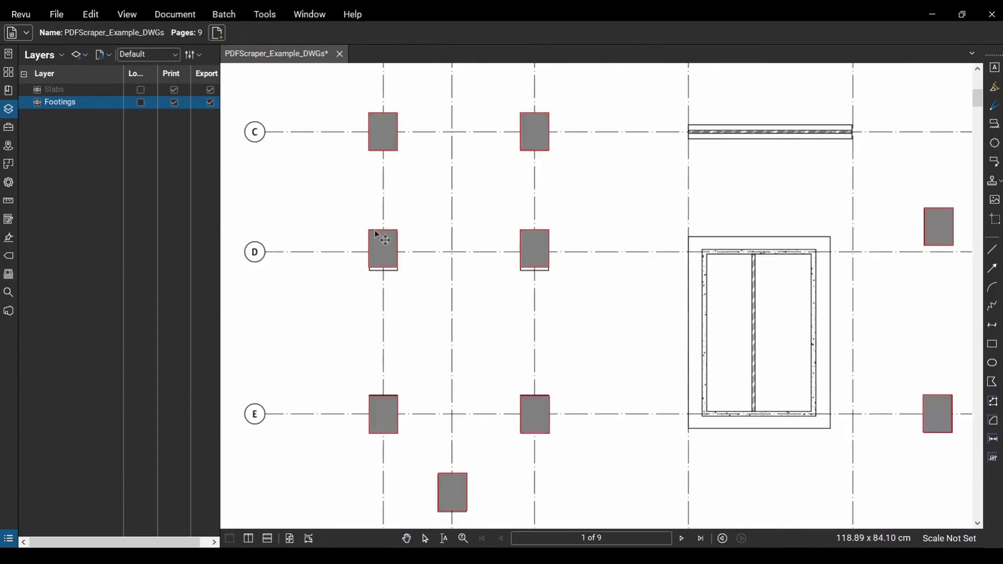
click(383, 243)
scroll(498, 280, up, 1)
ctrl+click(541, 252)
drag(542, 250, 542, 253)
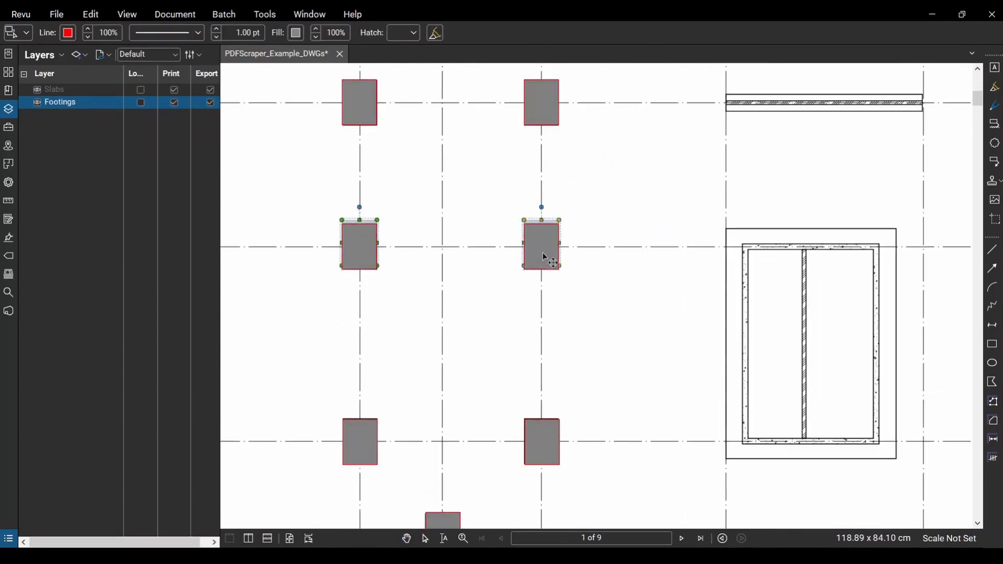
click(632, 262)
Hide the Footings layer to expose the columns on page 1.
scroll(631, 266, down, 4)
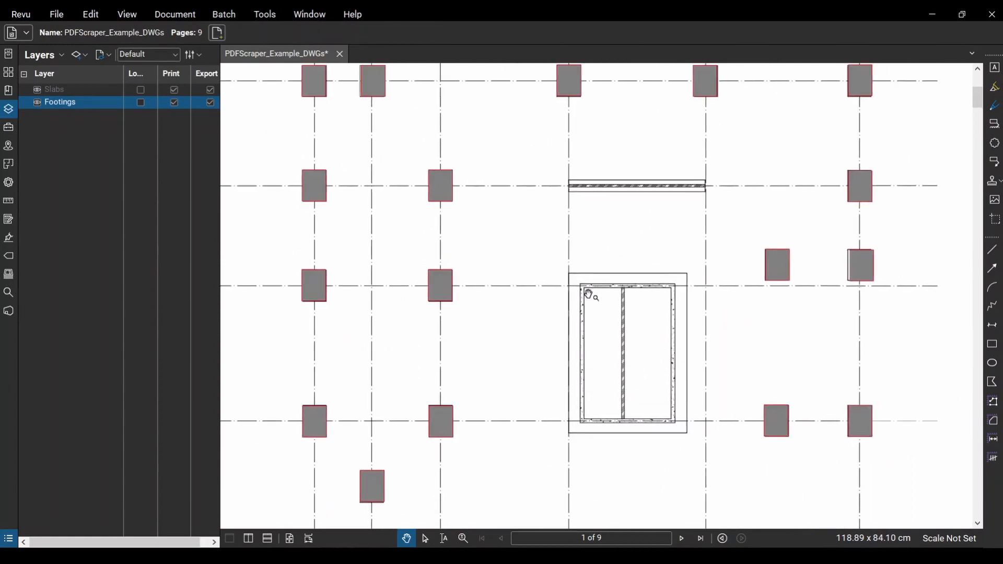
scroll(538, 353, up, 1)
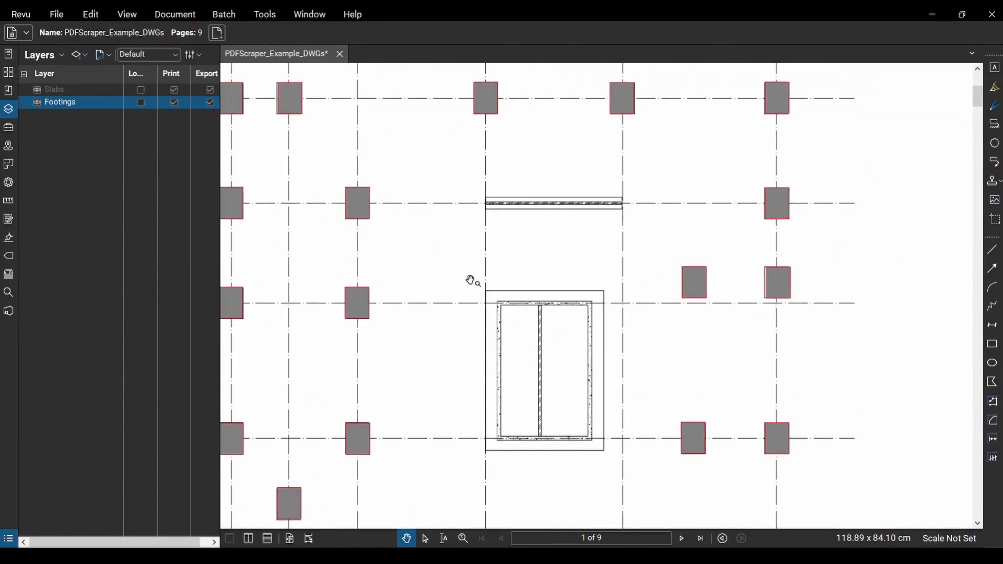
drag(471, 281, 477, 265)
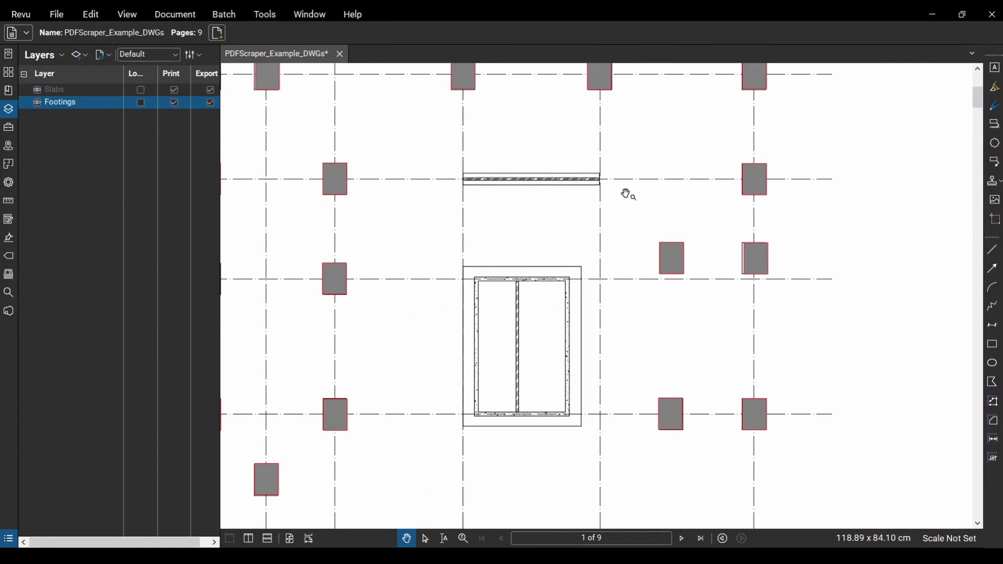
drag(625, 194, 623, 226)
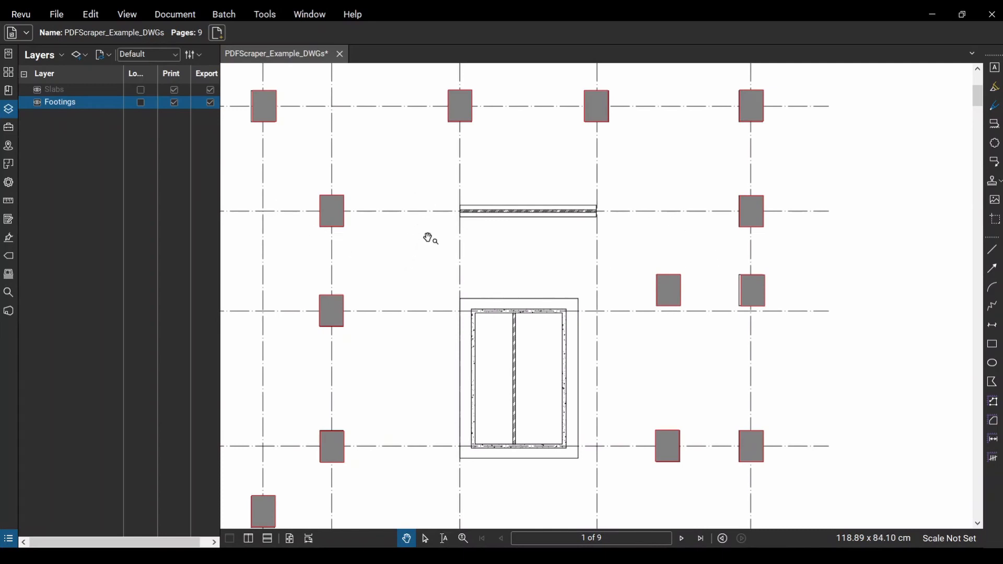
scroll(460, 262, down, 5)
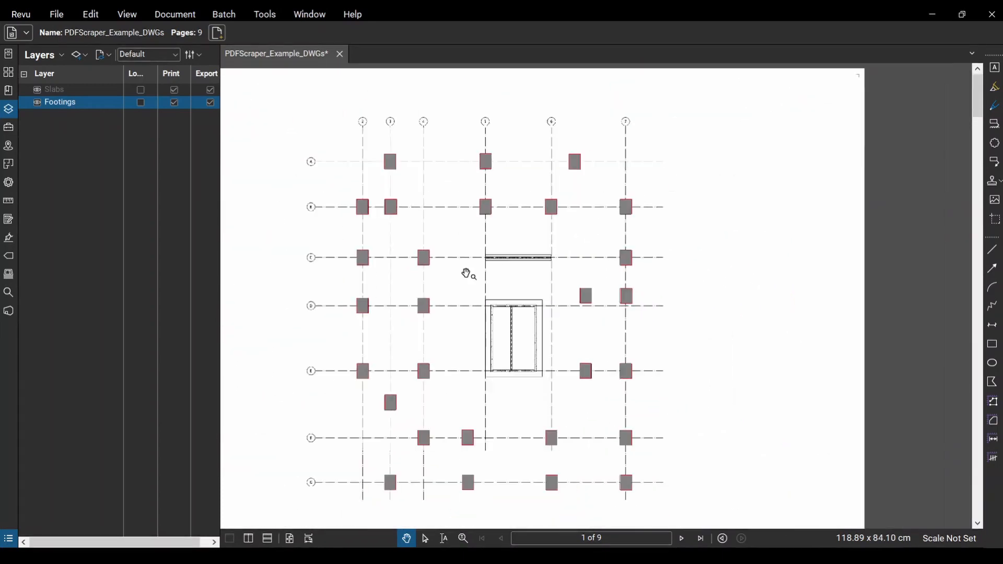
drag(470, 293, 487, 286)
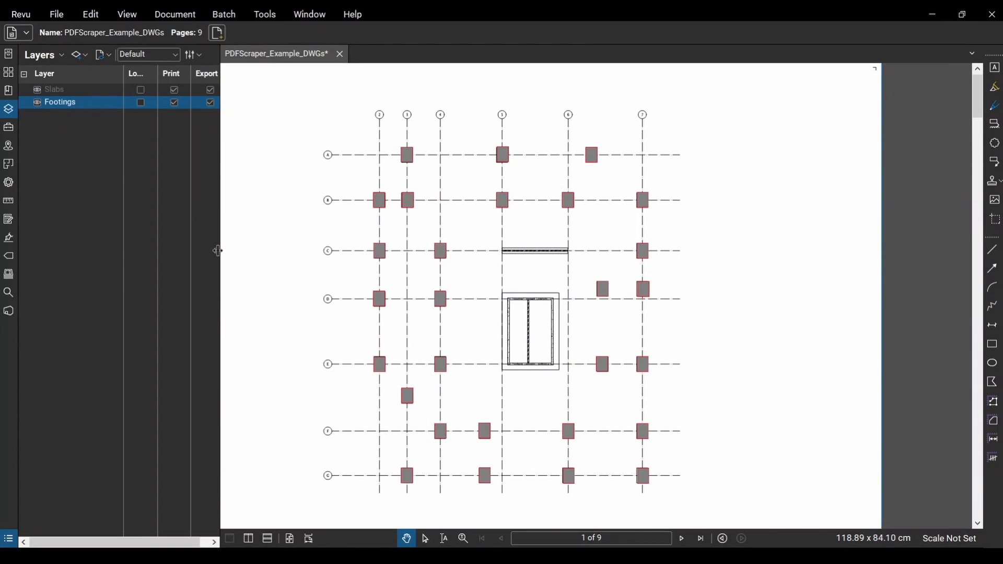
click(37, 103)
scroll(415, 240, up, 1)
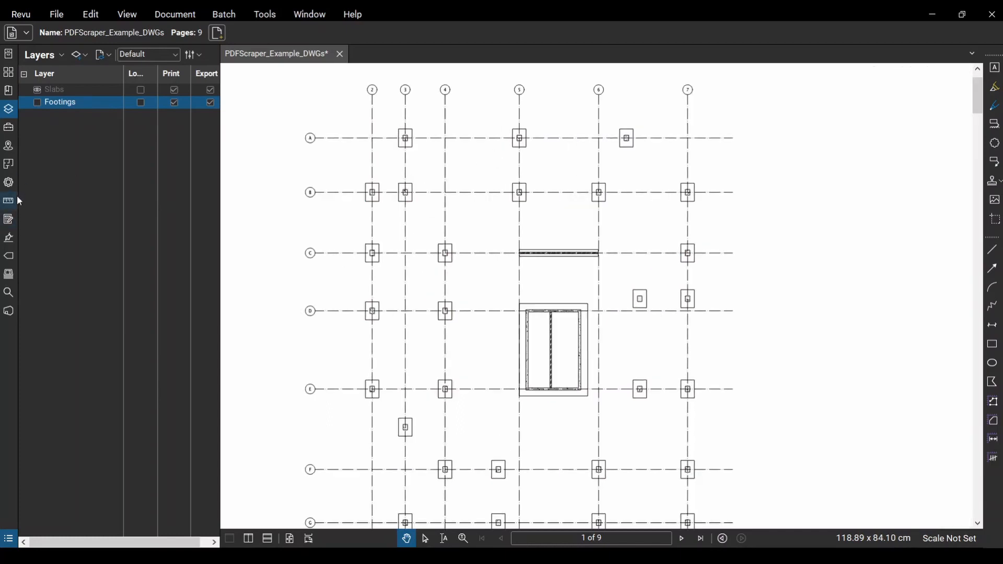
Draw a red column rectangle about 0.63 by 0.80 cm over the column at grid A-3, using the PDF Scraper tool set preset.
click(9, 129)
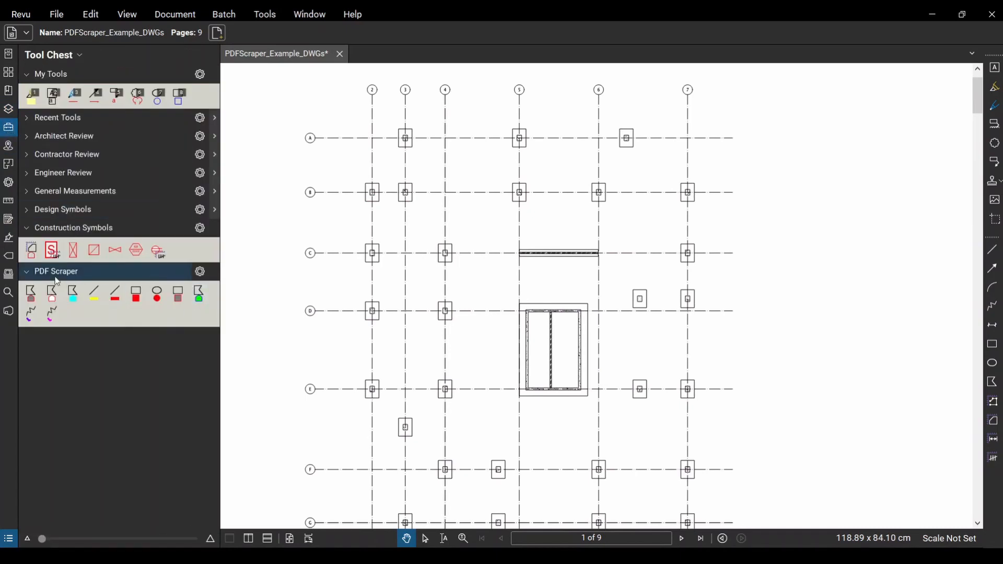
click(136, 296)
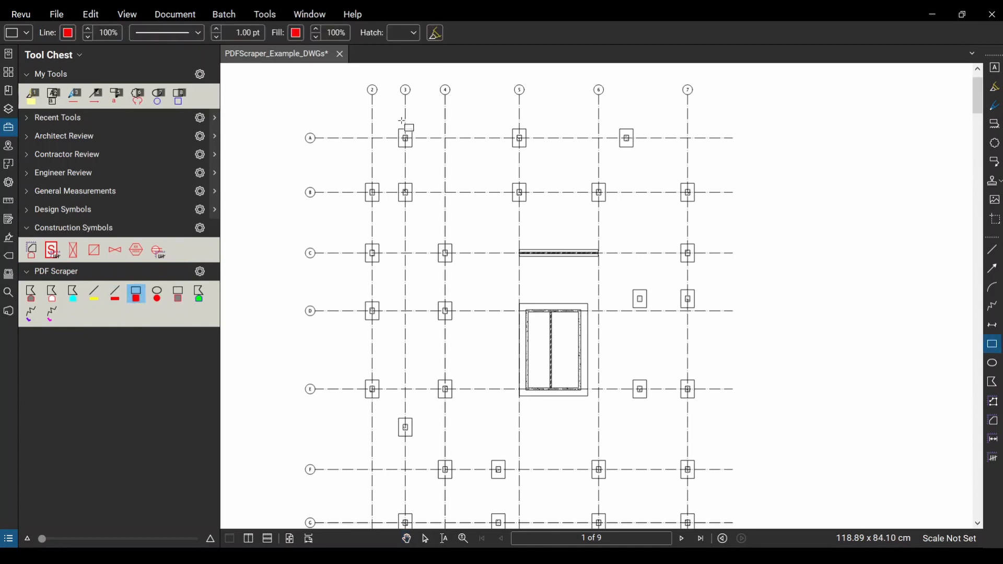
scroll(402, 122, up, 5)
drag(377, 152, 412, 194)
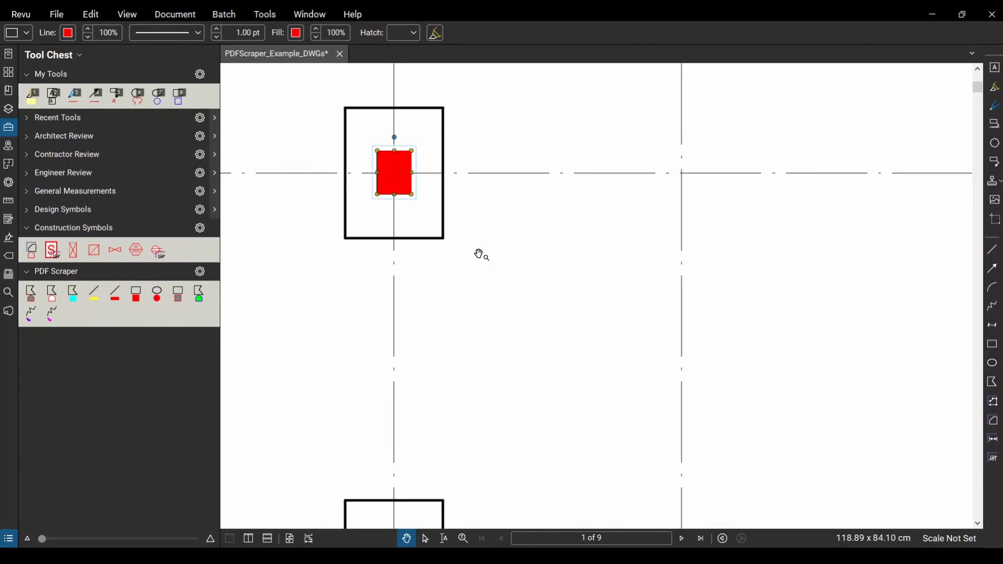
click(461, 199)
Check the red rectangle's subject in its properties and toggle the Columns layer off and on to check its layer.
click(394, 176)
click(10, 184)
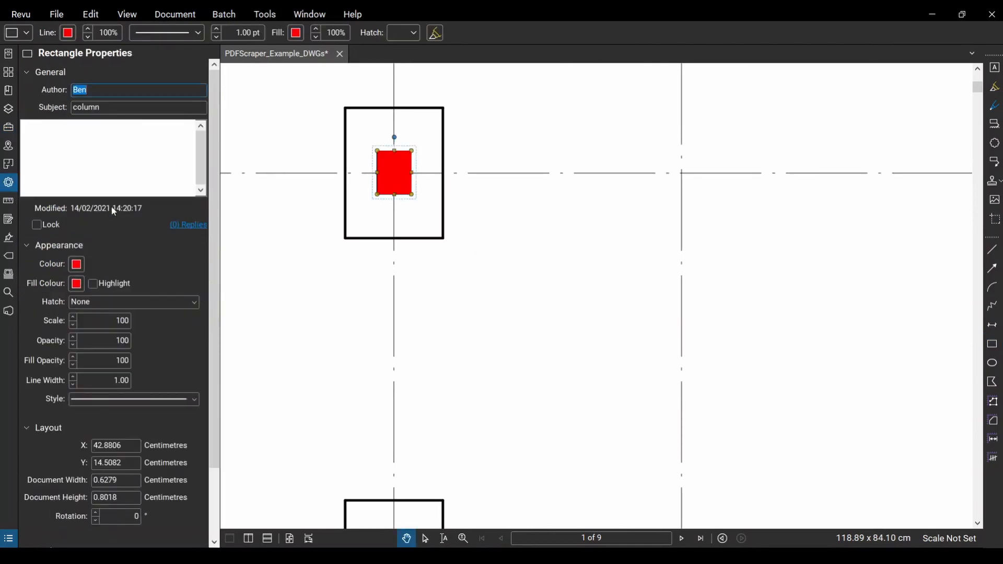
click(117, 107)
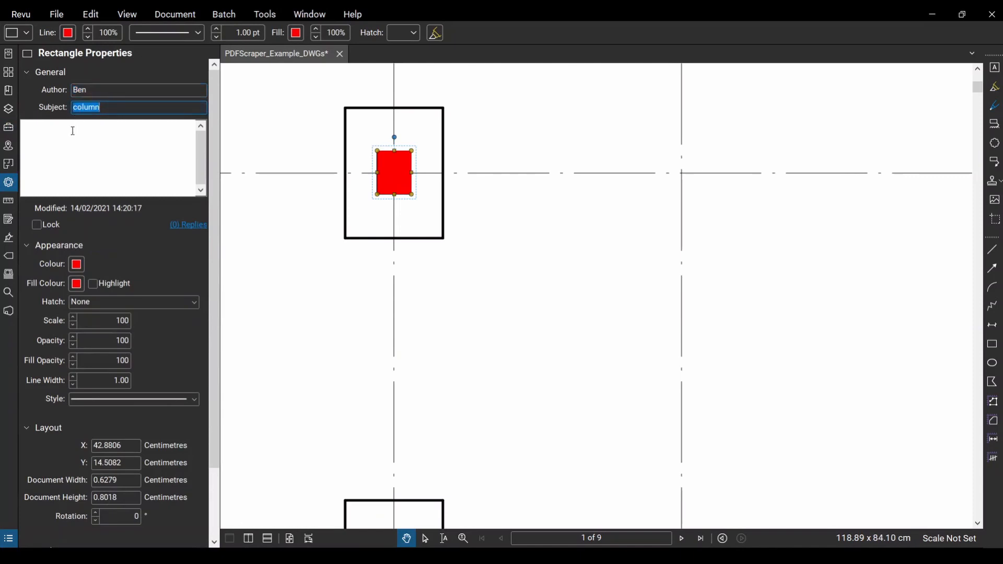
click(8, 109)
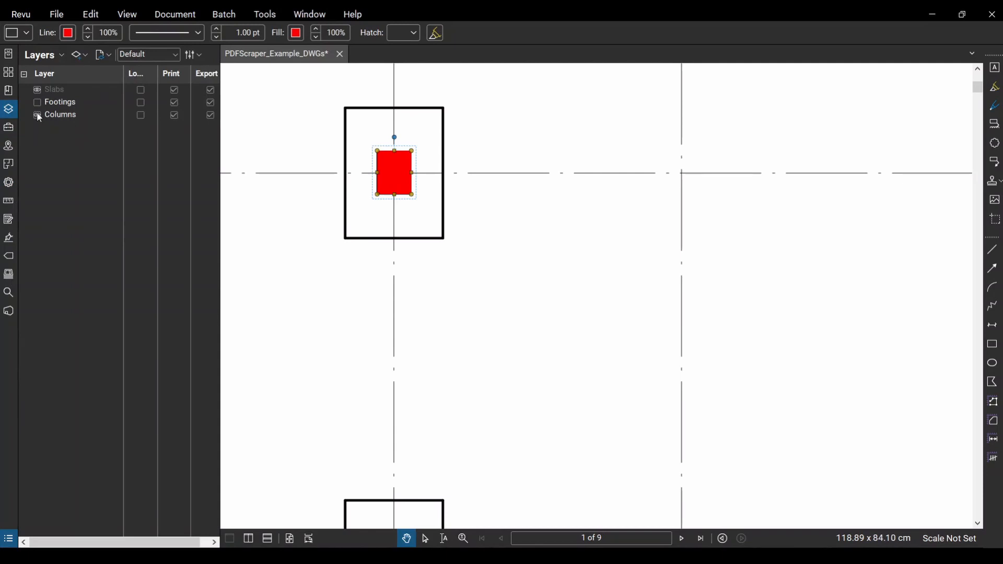
click(38, 115)
click(37, 115)
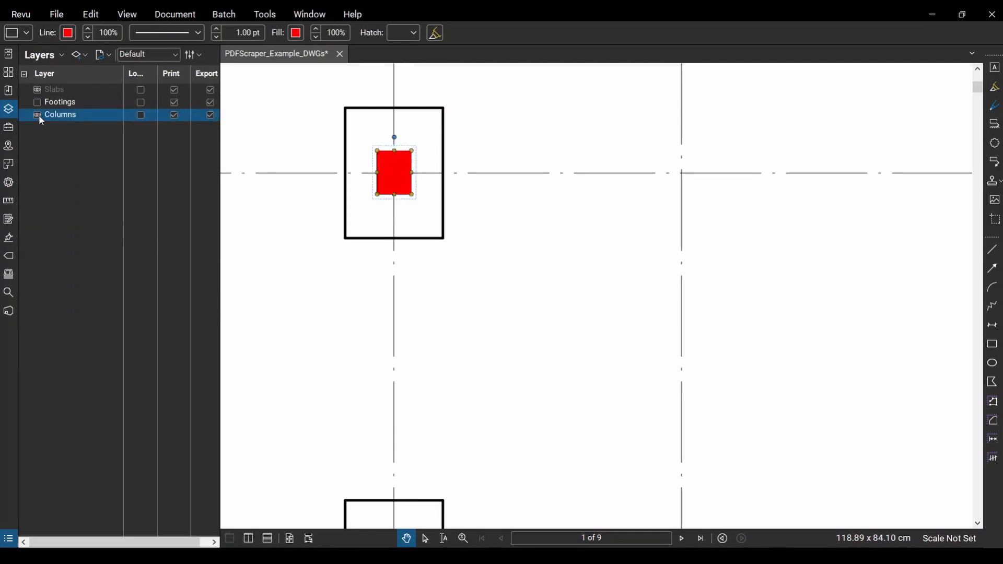
click(494, 379)
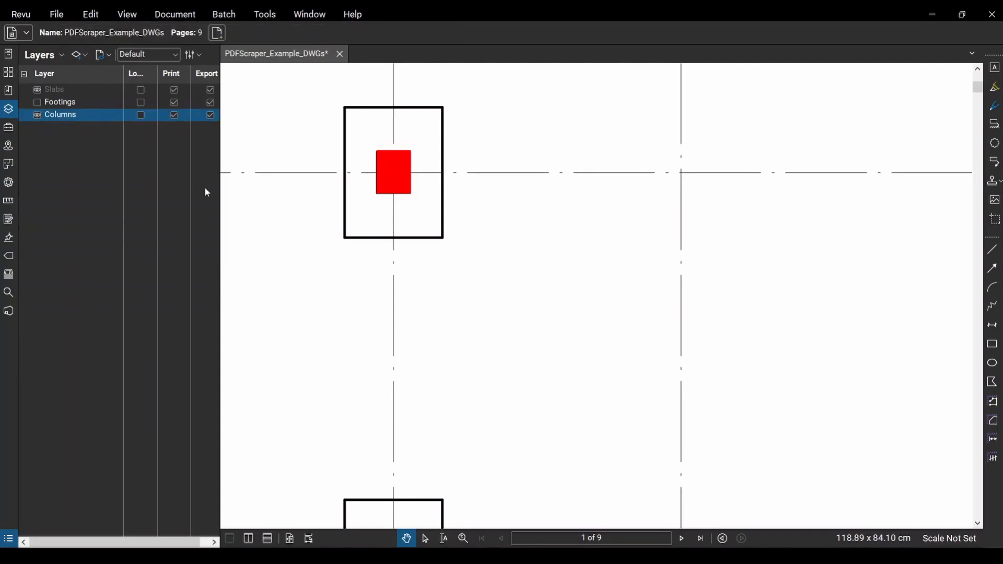
Copy the red column markup from grid A-3 onto the columns at B-3 and B-2.
scroll(421, 298, down, 3)
drag(485, 333, 654, 350)
scroll(574, 334, up, 1)
drag(573, 335, 578, 309)
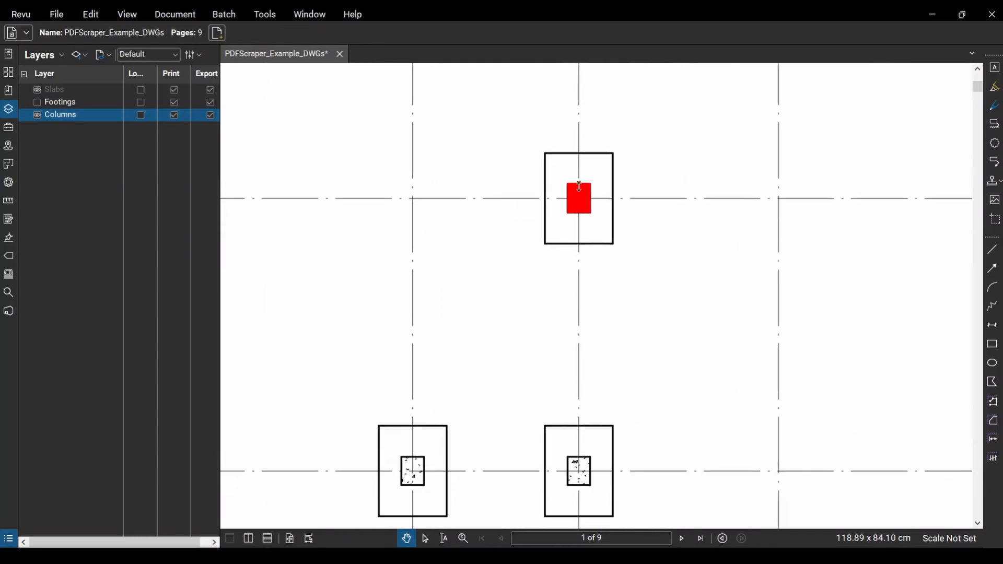
click(583, 209)
mouse_move(584, 201)
mouse_down()
mouse_move(583, 470)
mouse_move(412, 470)
mouse_up()
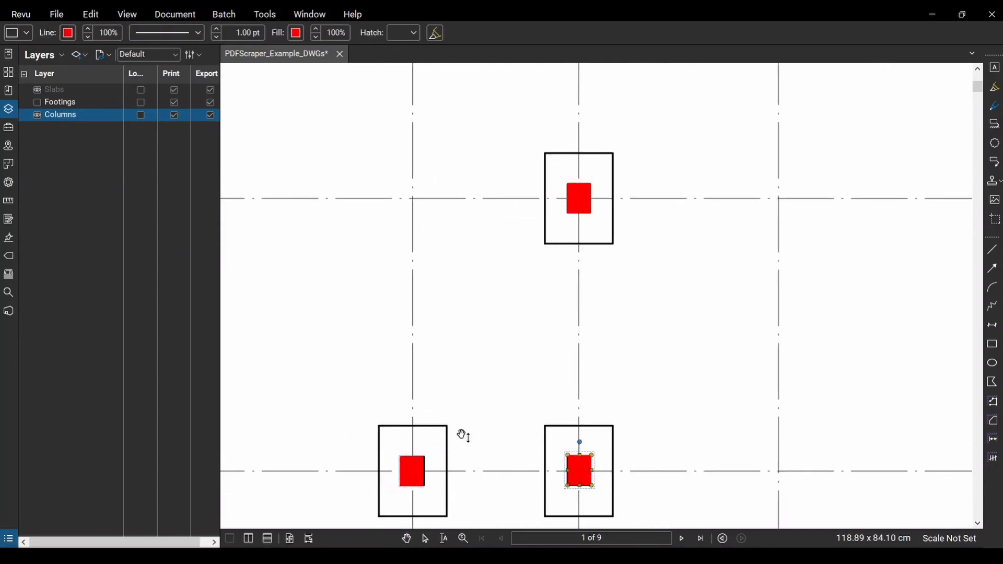
Copy the red column markup from grid B-2 onto the columns at C-2, C-4, D-2 and D-4.
drag(465, 435, 488, 209)
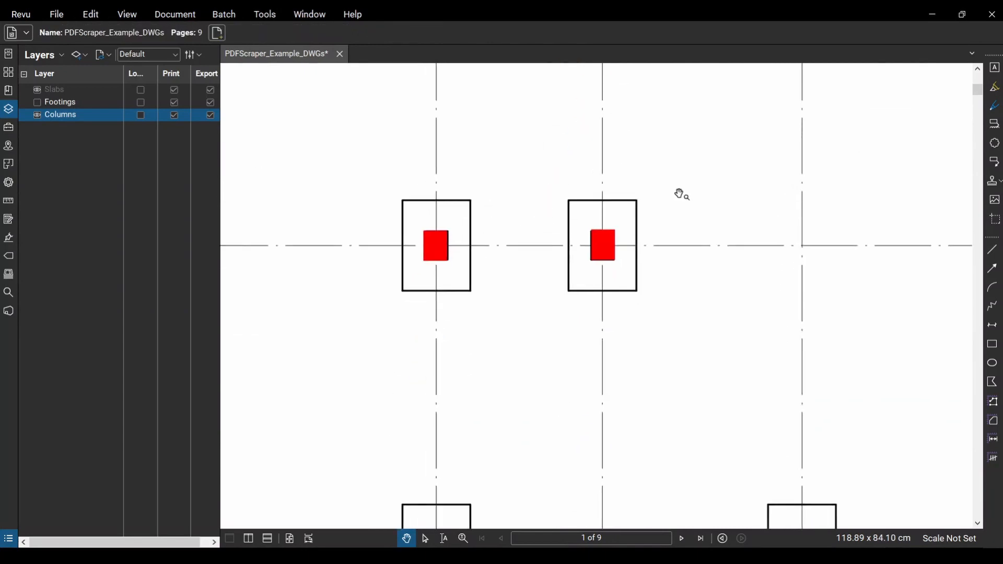
click(443, 252)
drag(442, 251, 801, 501)
drag(801, 501, 435, 501)
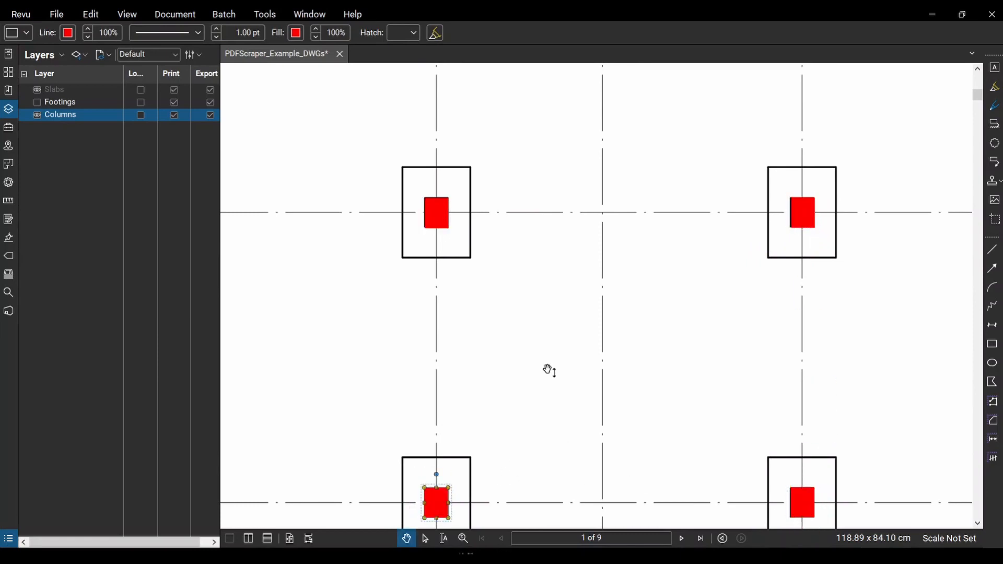
Copy the red column markups from grid D-2 and D-4 together onto the columns at E-2 and E-4.
drag(549, 370, 533, 164)
click(405, 137)
scroll(517, 128, down, 2)
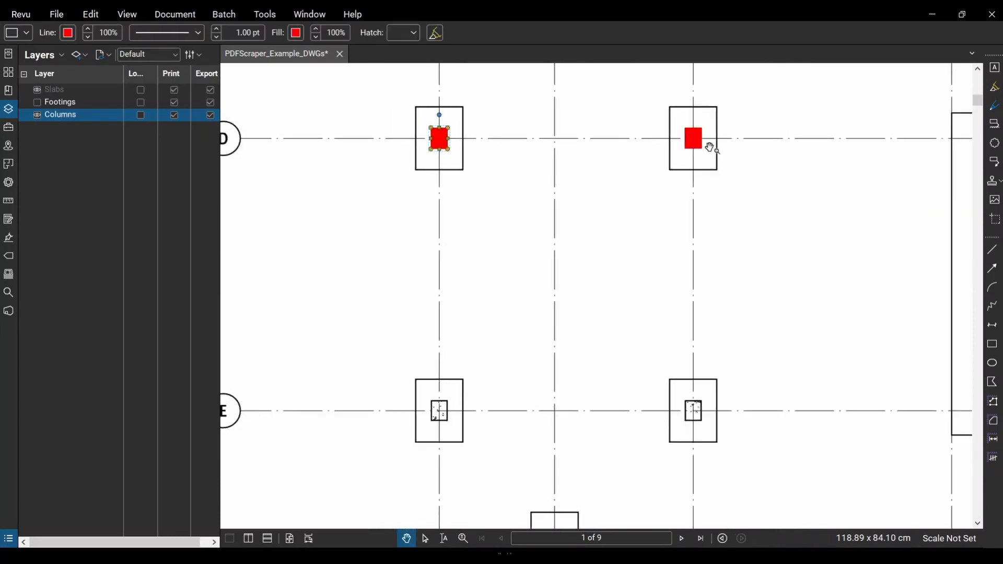
shift+click(704, 148)
drag(704, 148, 699, 415)
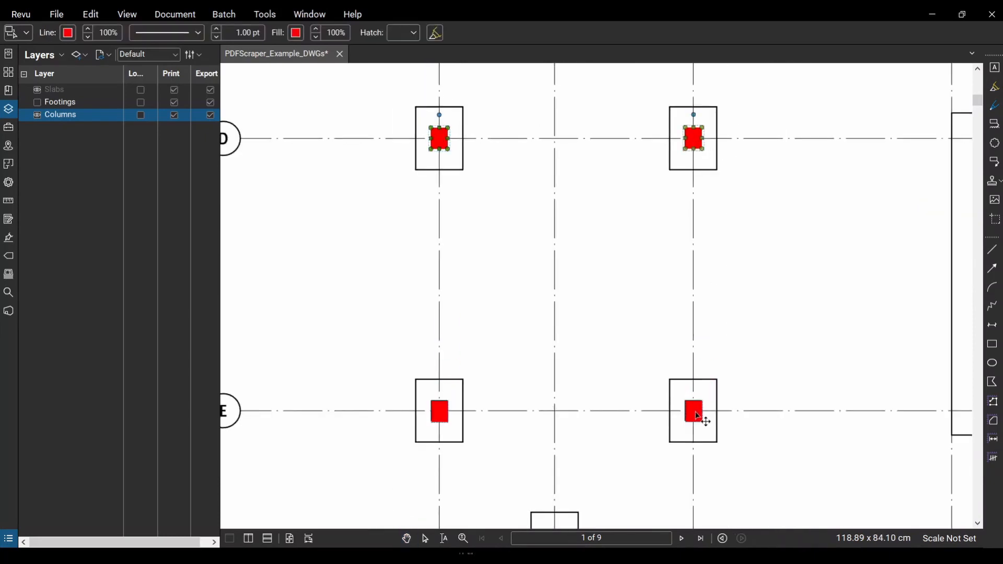
Copy the red column markup onto the column on grid 3 between E and F, F-4, and the column on F between 4 and 5.
mouse_move(810, 421)
mouse_down()
mouse_move(802, 354)
mouse_move(730, 158)
mouse_up()
drag(708, 120, 330, 181)
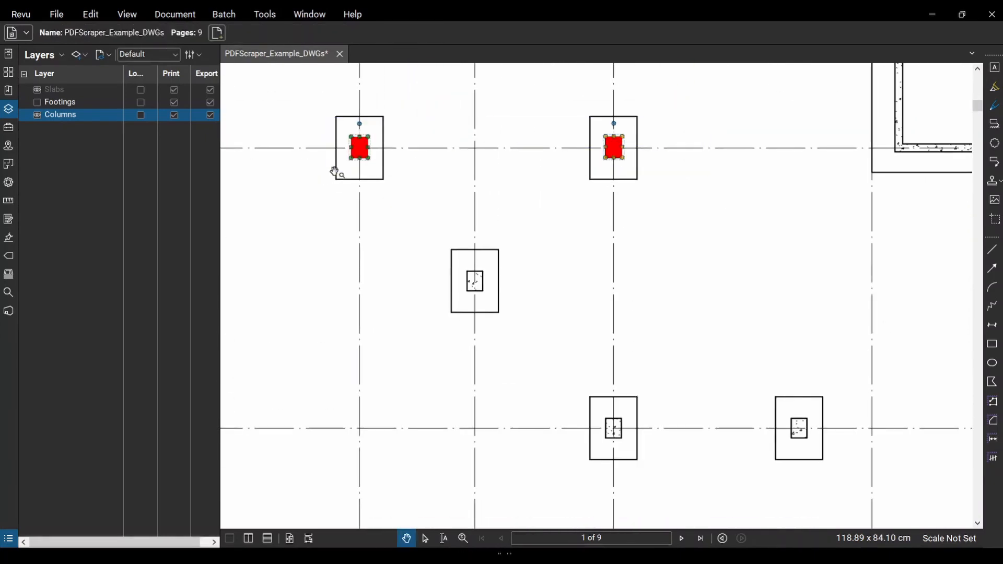
click(426, 158)
click(360, 148)
drag(360, 147, 617, 434)
click(8, 182)
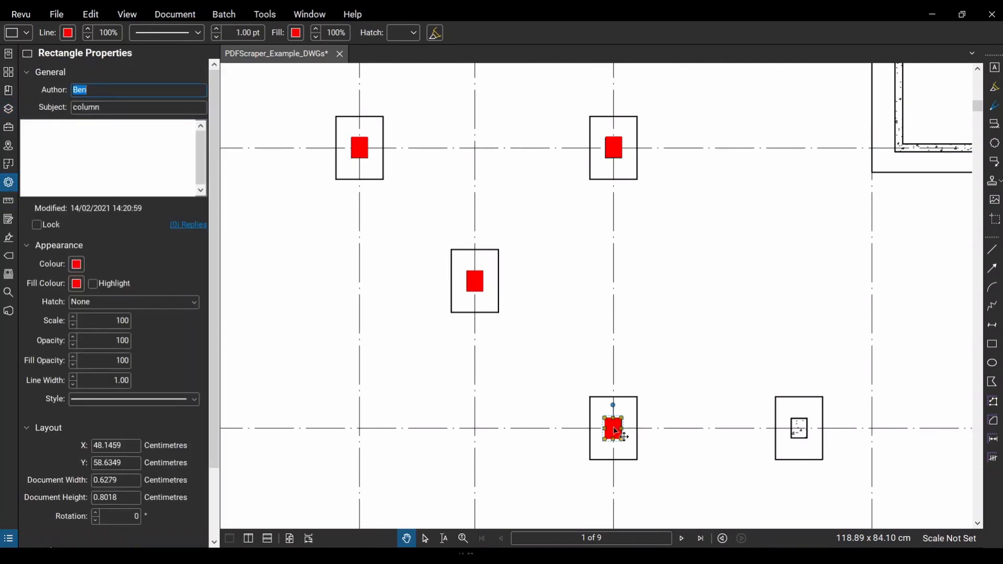
scroll(615, 429, up, 2)
drag(615, 429, 883, 431)
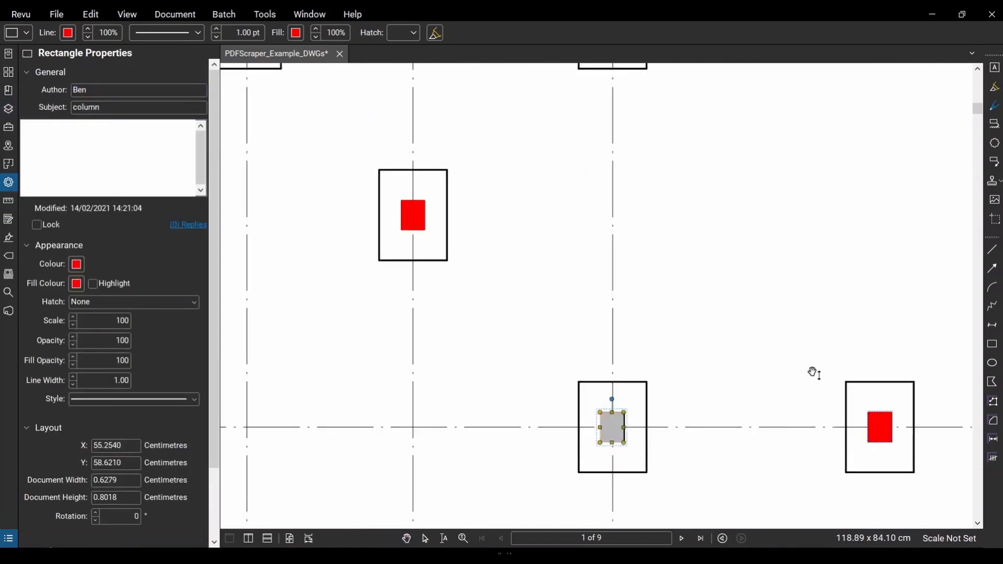
key(ctrl+v)
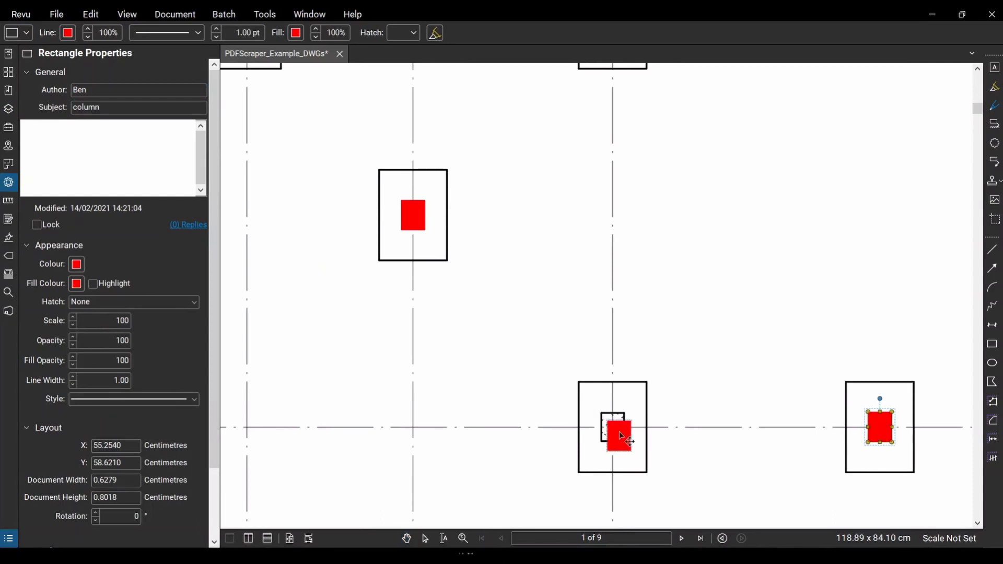
Copy the red column markup from grid F between 4 and 5 onto the column directly below on grid G and onto G-3.
scroll(655, 354, down, 3)
drag(831, 265, 696, 171)
click(621, 302)
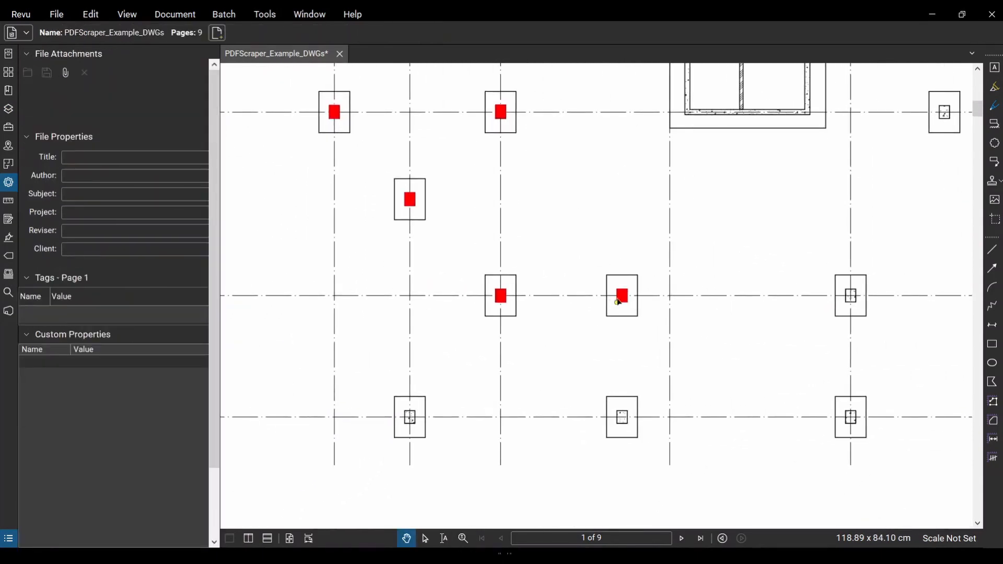
scroll(625, 301, up, 2)
drag(624, 295, 275, 481)
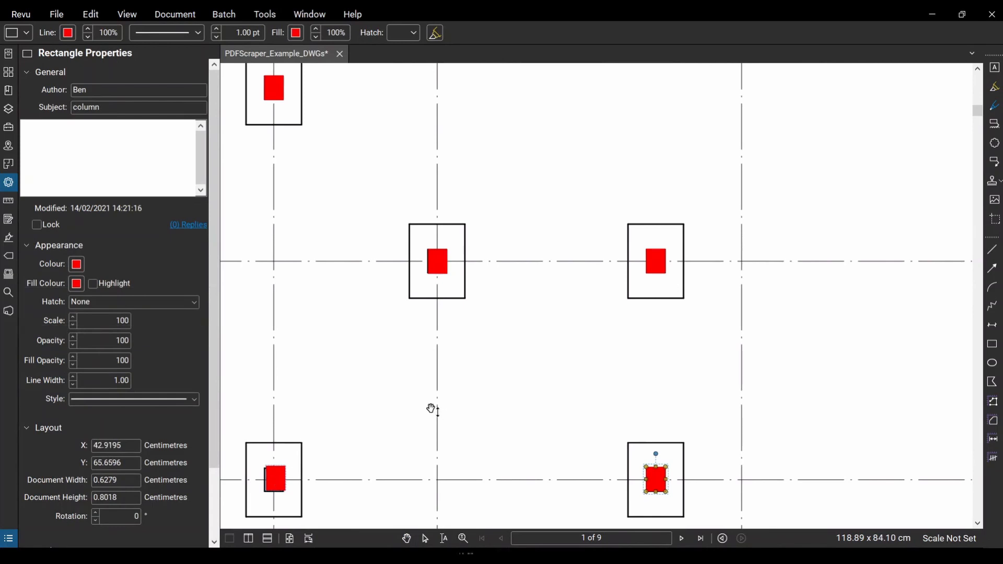
Copy the two red column markups between grids 4 and 5 on F and G onto the columns at F-6, G-6, F-7 and G-7.
scroll(432, 410, down, 3)
drag(695, 398, 467, 371)
scroll(432, 350, up, 1)
drag(367, 281, 262, 467)
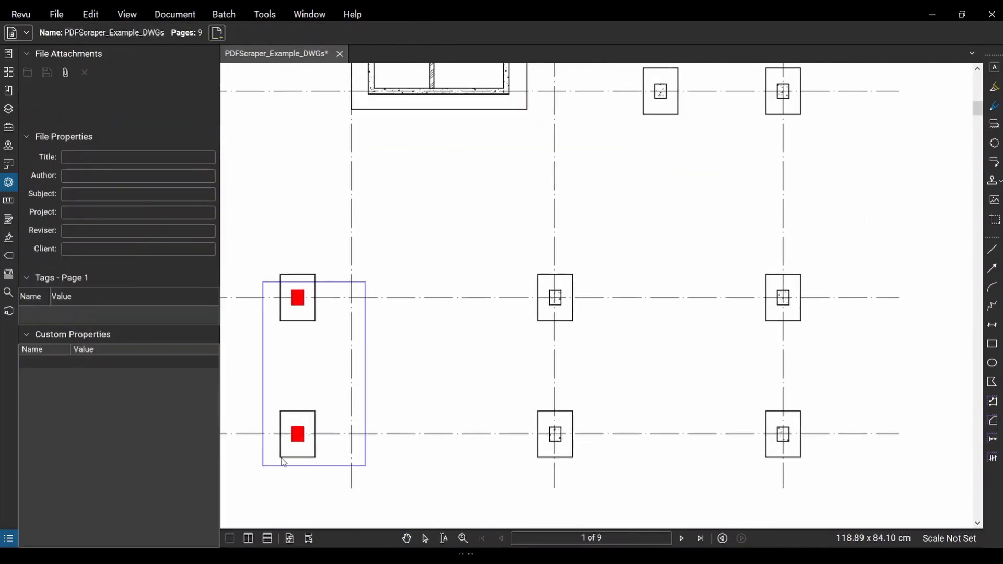
scroll(307, 437, up, 2)
drag(307, 438, 913, 437)
Copy the red column markup from grid F-7 onto E-7 and the column on grid E between 6 and 7.
drag(953, 334, 551, 332)
scroll(581, 318, down, 4)
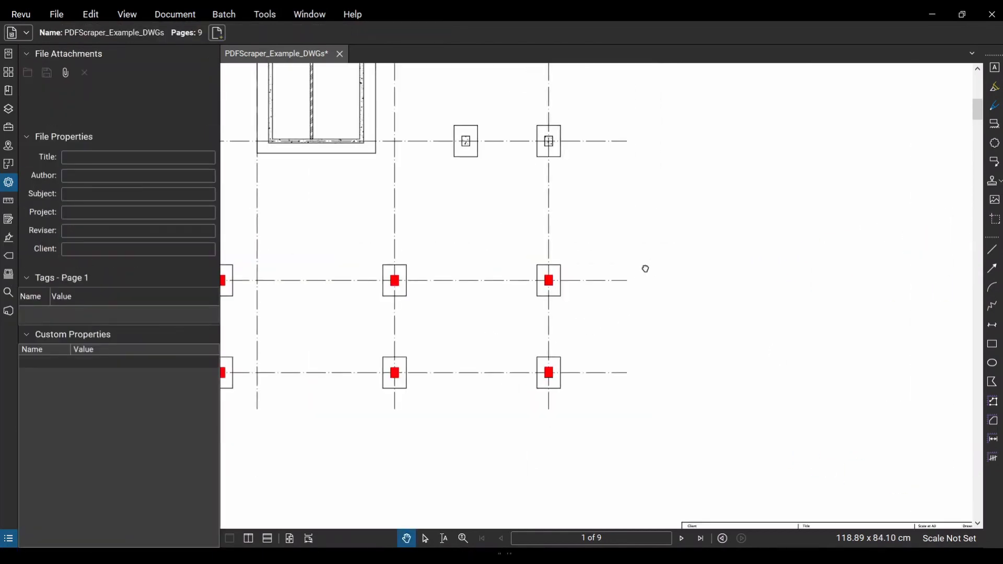
scroll(575, 359, up, 4)
click(570, 400)
scroll(567, 399, up, 2)
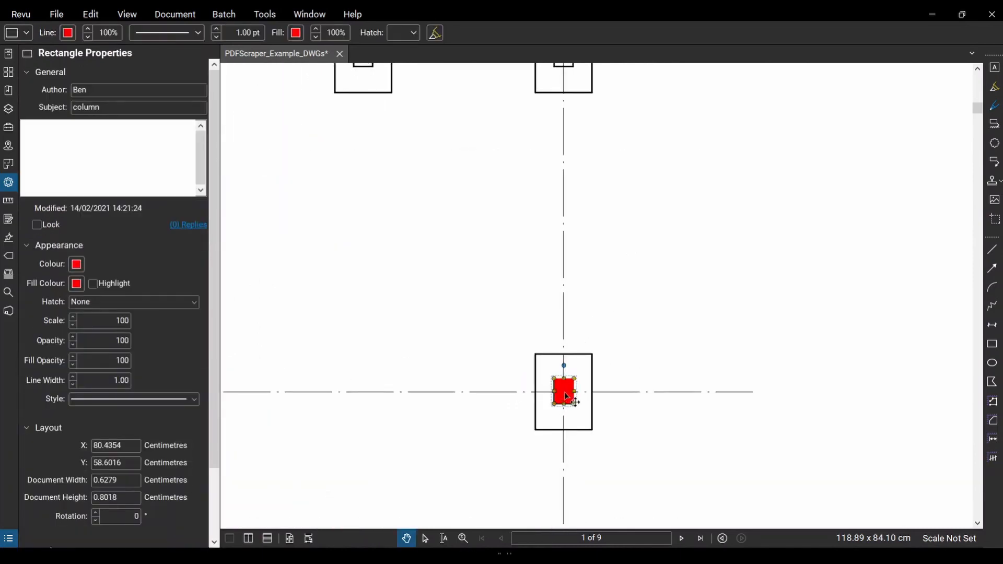
drag(568, 398, 363, 94)
Copy both red column markups from the right end of grid E onto the two columns just above grid D.
drag(431, 97, 532, 441)
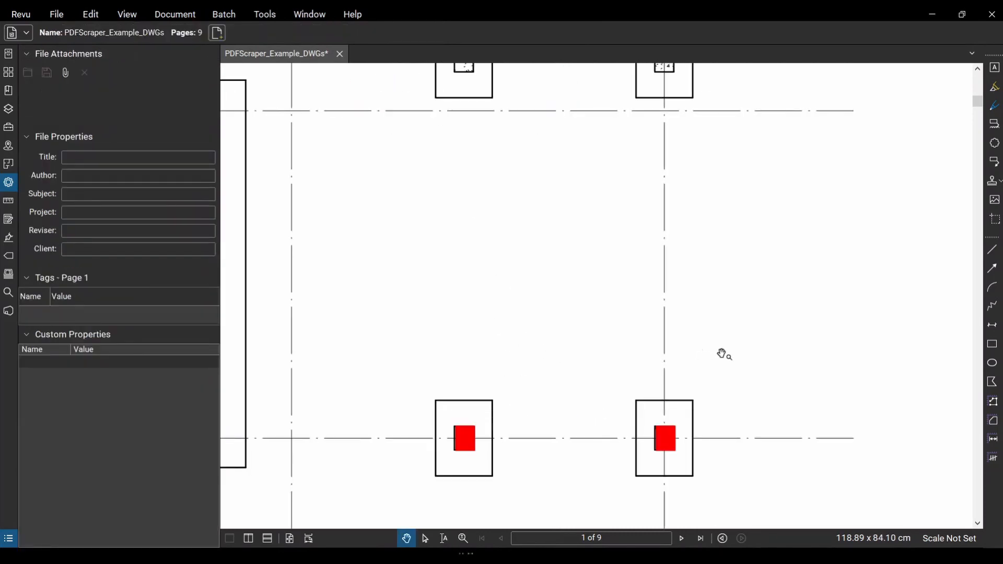
drag(724, 355, 464, 176)
scroll(534, 159, down, 2)
Copy the red column markup on grid 7 near D onto the columns at C-7, B-7 and B-6.
drag(574, 99, 620, 289)
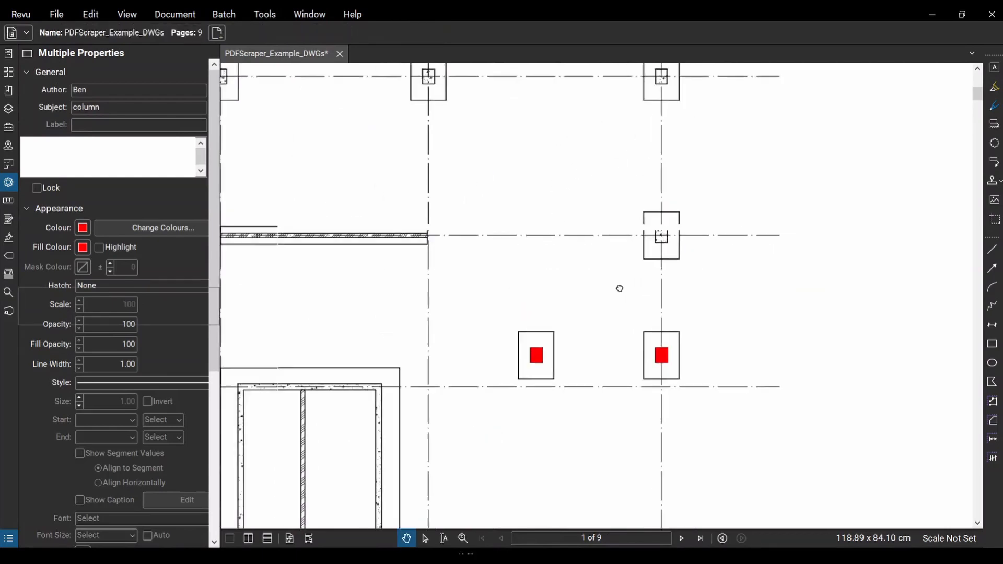
click(673, 370)
scroll(674, 373, up, 2)
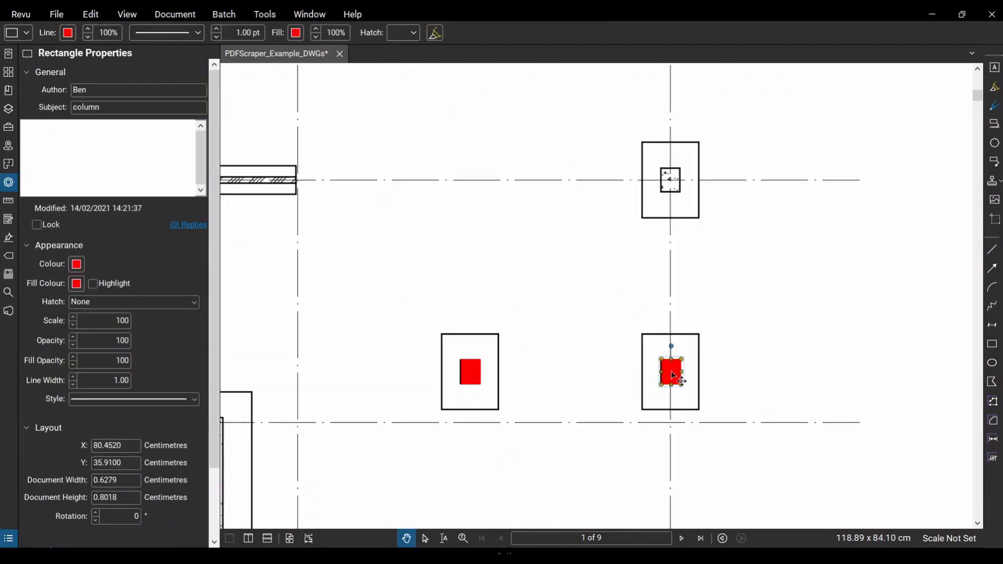
drag(674, 375, 703, 190)
click(699, 441)
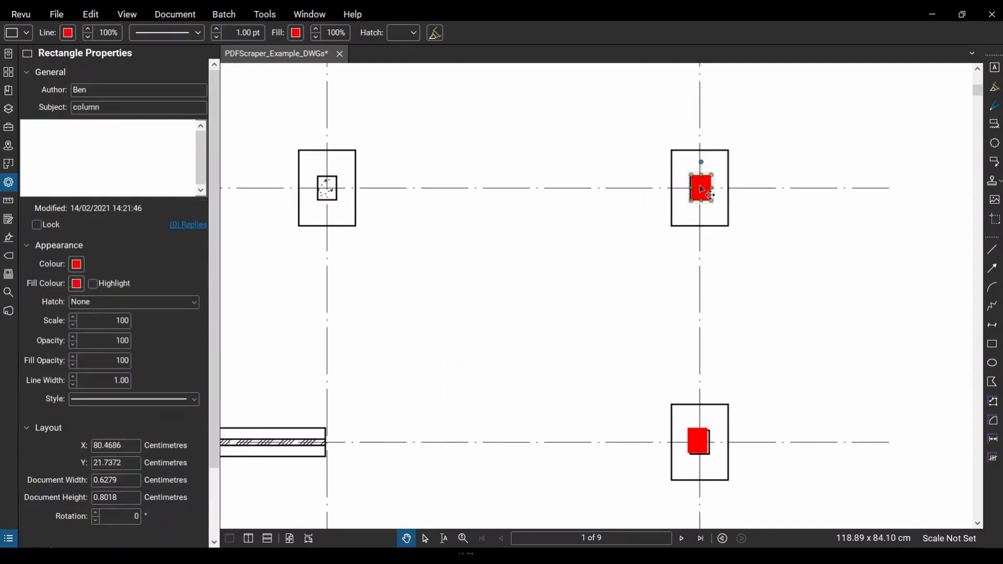
key(ctrl+v)
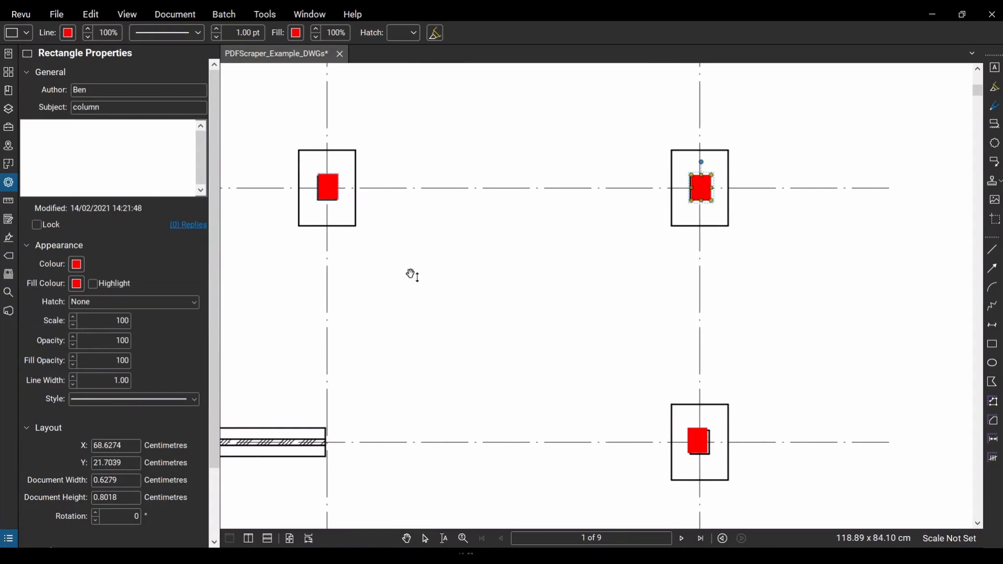
Copy the red column markup from grid B-6 onto the column at B-5.
drag(271, 246, 942, 403)
scroll(670, 359, down, 3)
scroll(712, 364, up, 4)
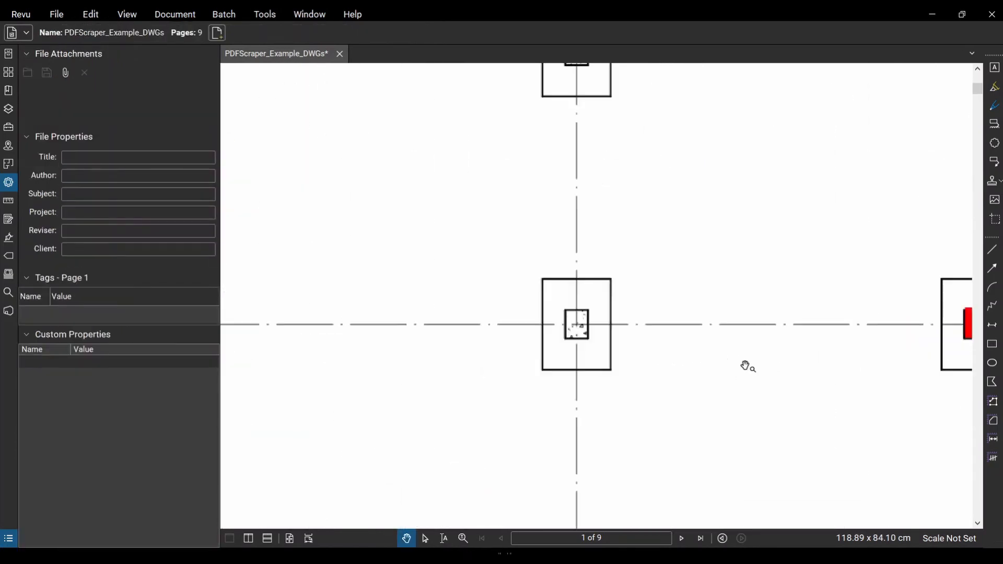
drag(951, 353, 835, 343)
click(868, 319)
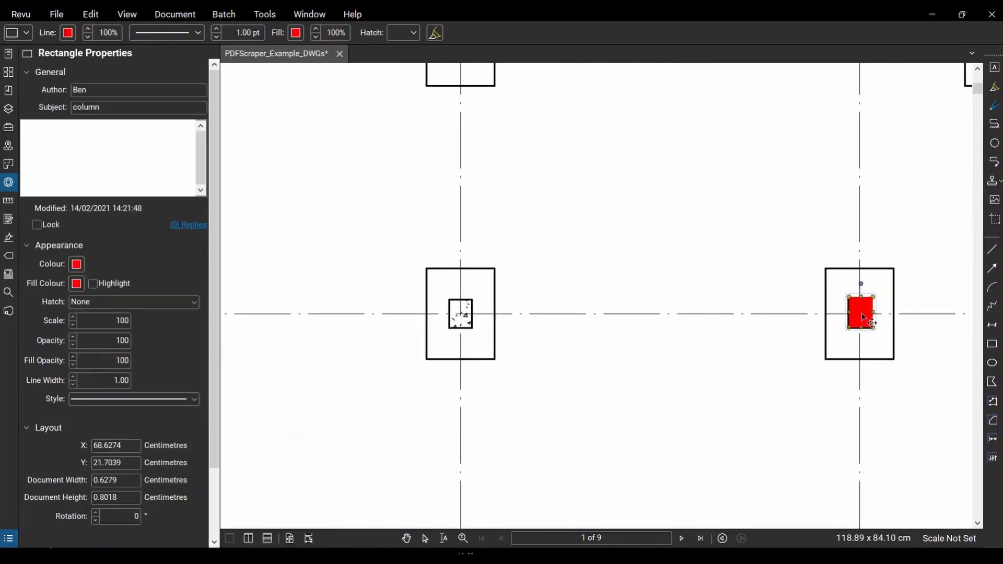
key(ctrl+v)
click(463, 320)
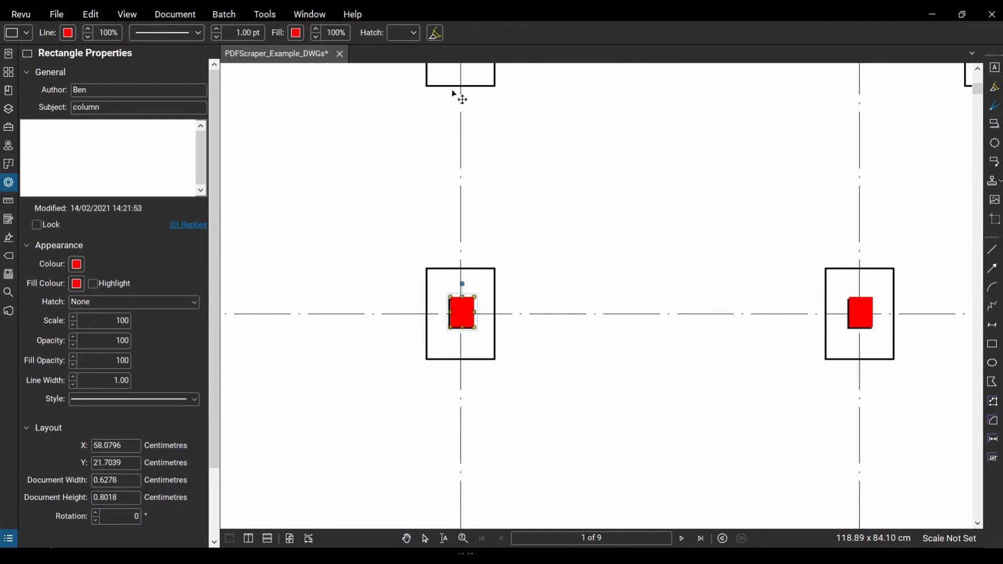
Copy the red column markup from grid B-5 onto A-5 and the column on grid A between 6 and 7.
scroll(462, 105, up, 3)
key(ctrl+v)
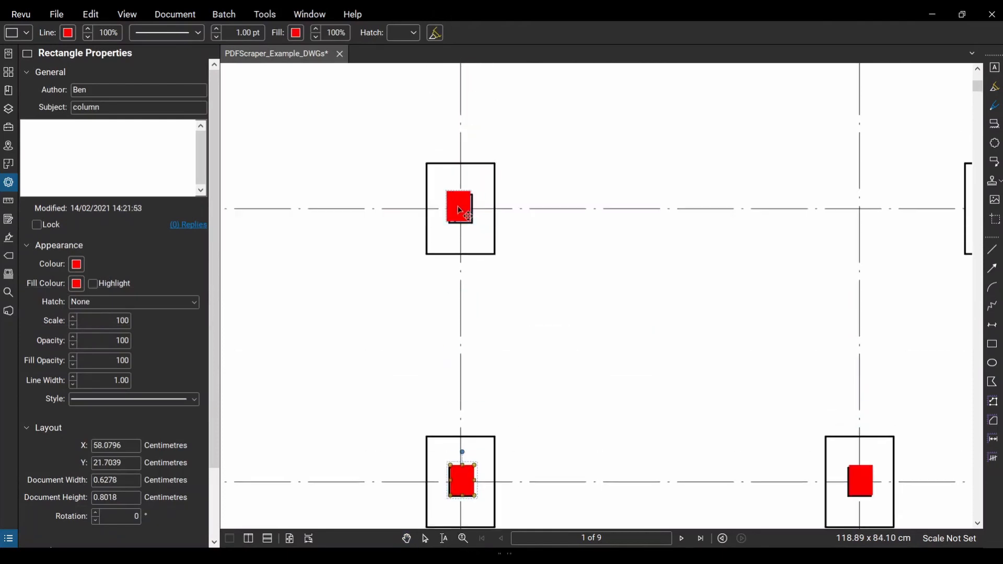
click(464, 216)
scroll(463, 214, down, 2)
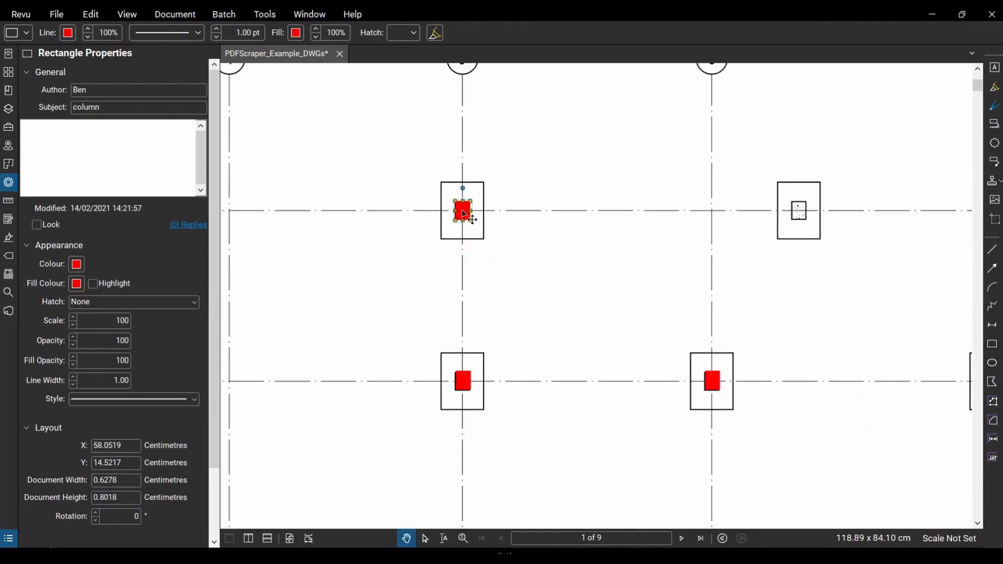
click(799, 210)
key(Escape)
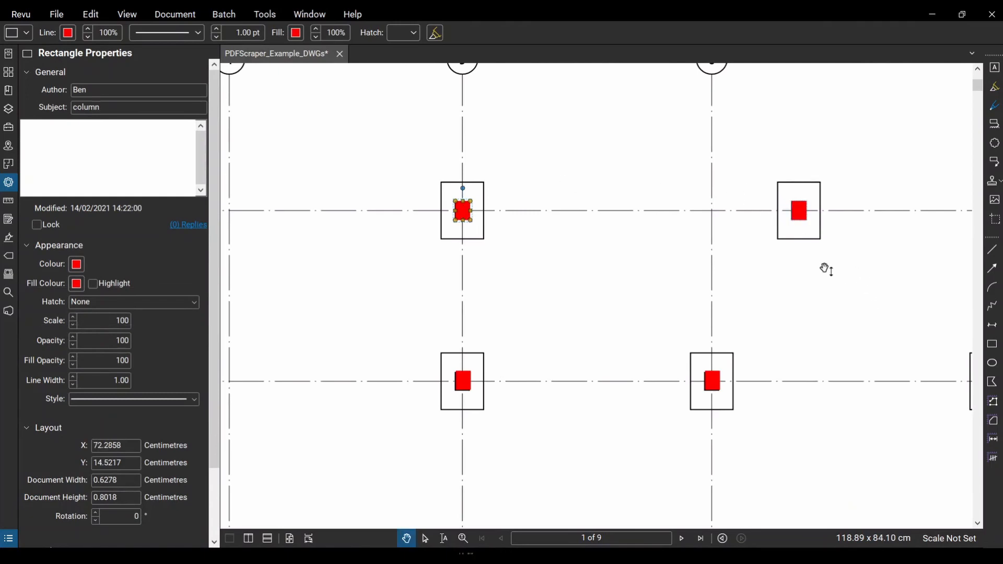
Look over the marked-up columns on the plan and hide the Columns layer.
scroll(571, 291, up, 1)
scroll(572, 291, down, 4)
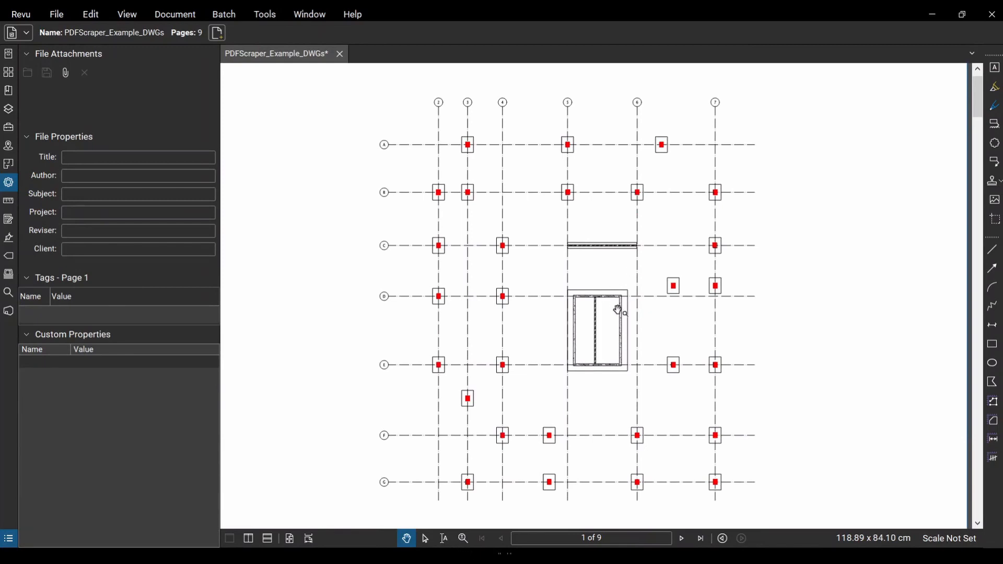
scroll(565, 262, up, 2)
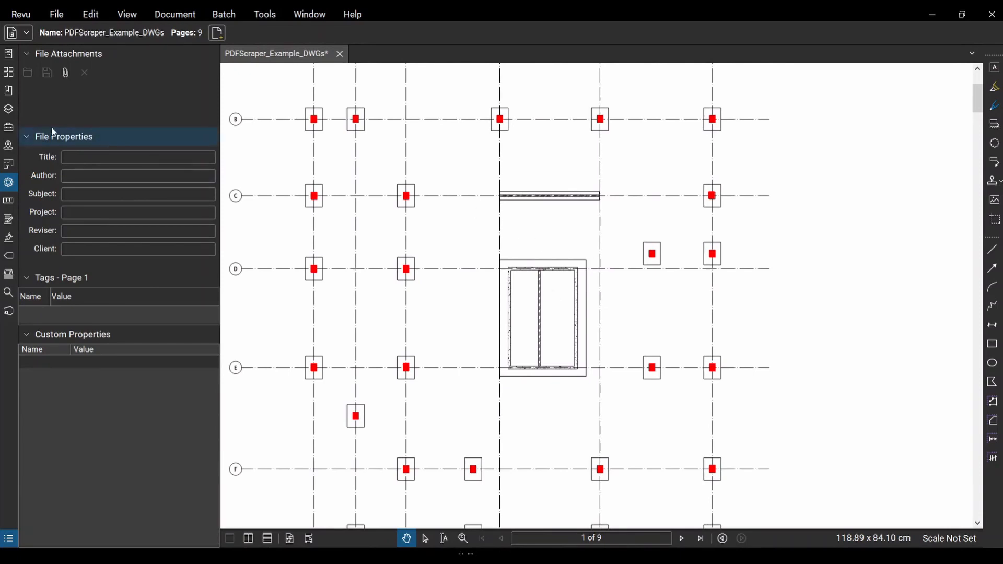
click(9, 127)
click(9, 111)
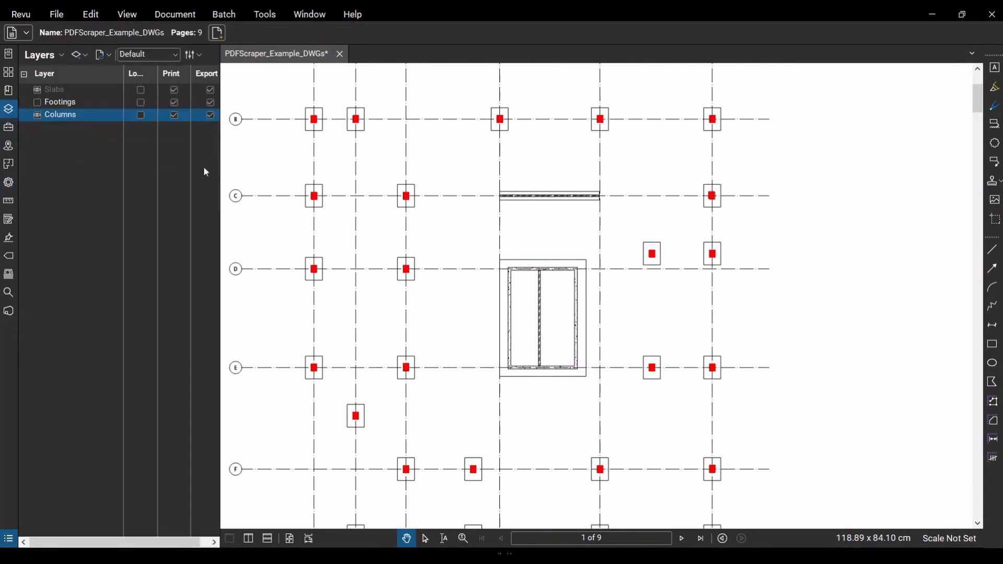
click(37, 115)
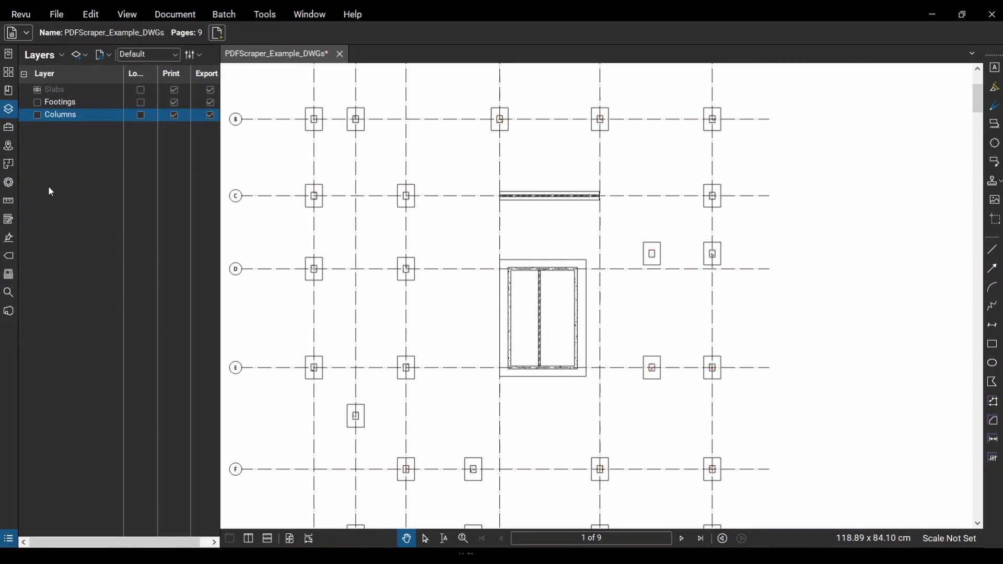
Draw a 6 pt red wall line along the wall on grid C between 5 and 6, using the PDF Scraper tool set preset.
click(8, 127)
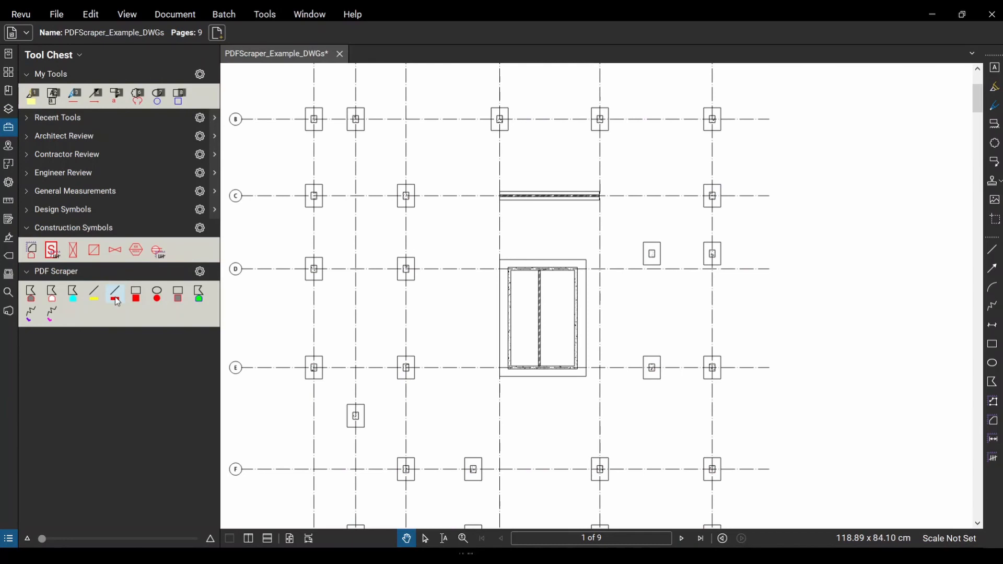
click(115, 294)
scroll(556, 175, up, 5)
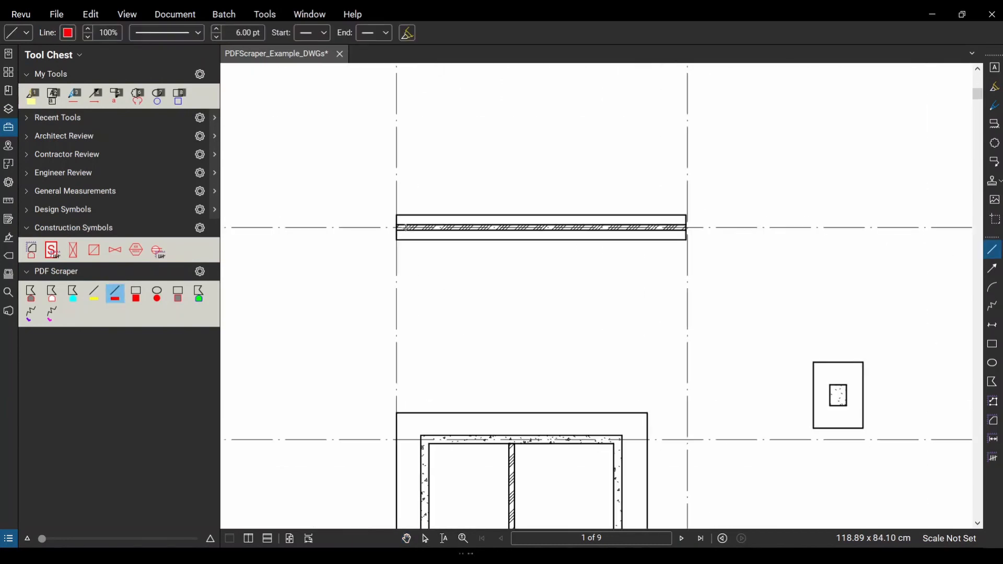
click(686, 228)
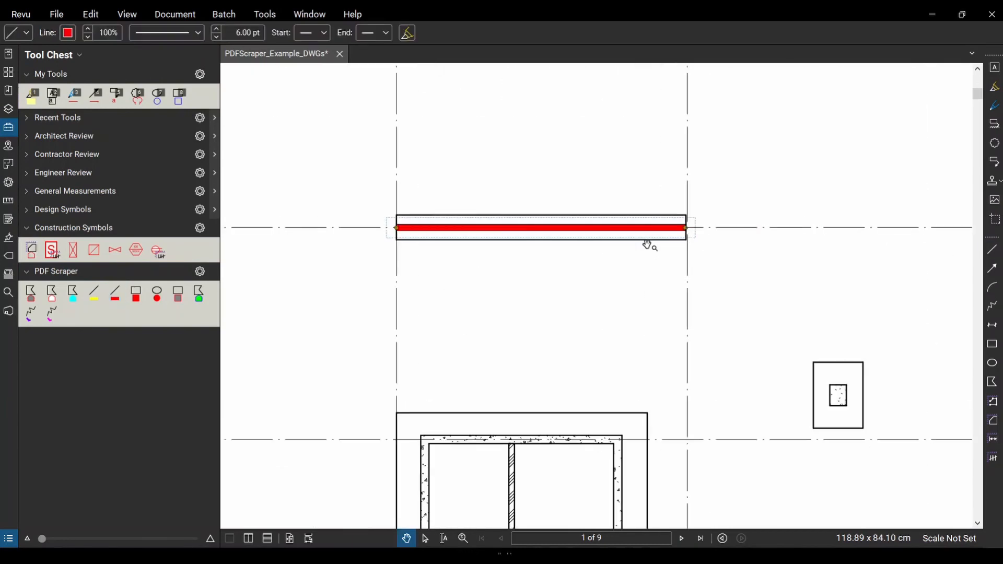
Copy the red wall line from grid C onto the core's wall along grid D and shorten it to that wall's length.
drag(635, 240, 665, 451)
drag(626, 374, 637, 168)
click(722, 235)
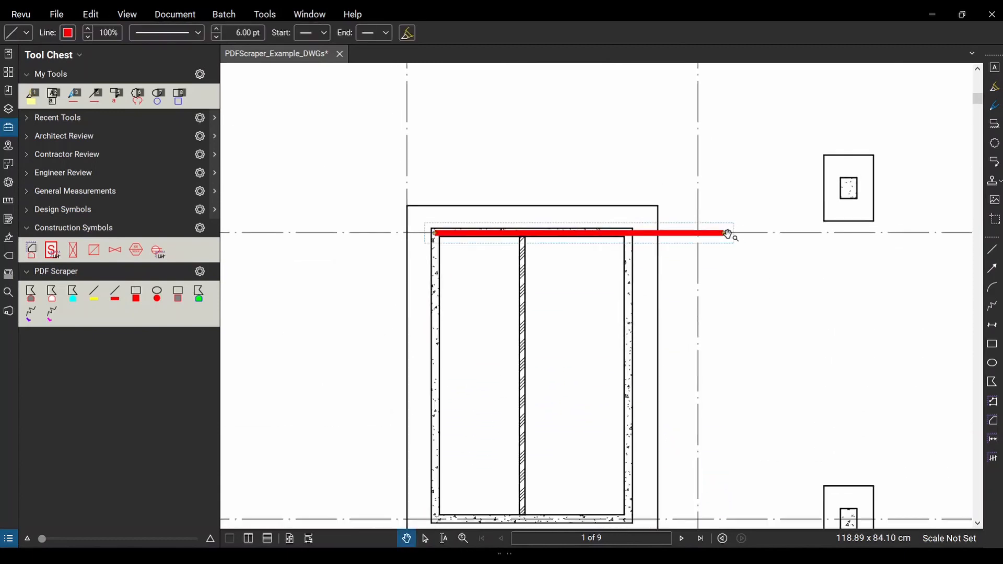
mouse_move(724, 234)
mouse_down()
mouse_move(632, 234)
mouse_move(616, 529)
mouse_move(610, 218)
mouse_move(620, 242)
mouse_move(608, 241)
mouse_up()
Mark the core's wall along grid E and its two side walls with red wall lines.
scroll(608, 242, up, 5)
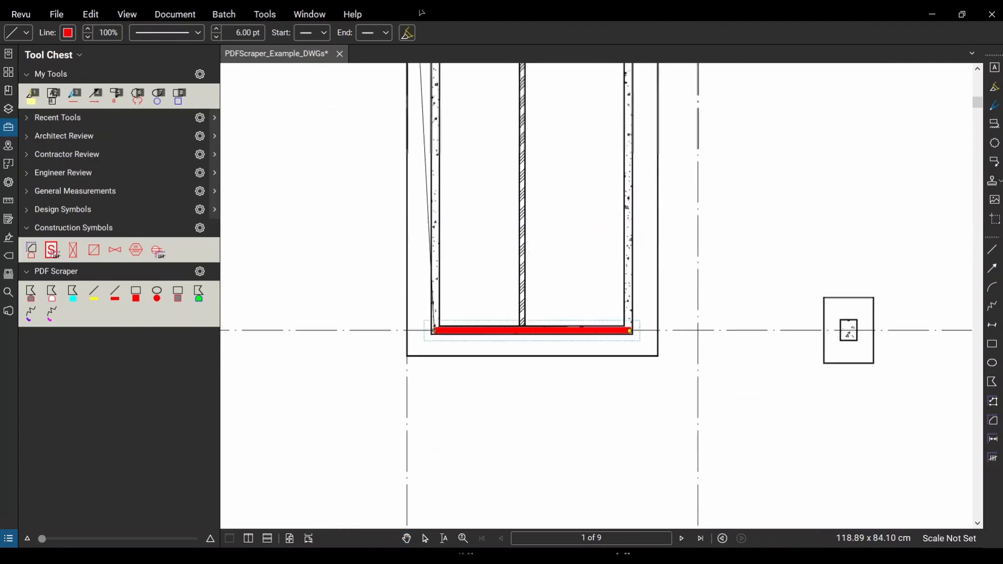
drag(444, 269, 636, 268)
key(Escape)
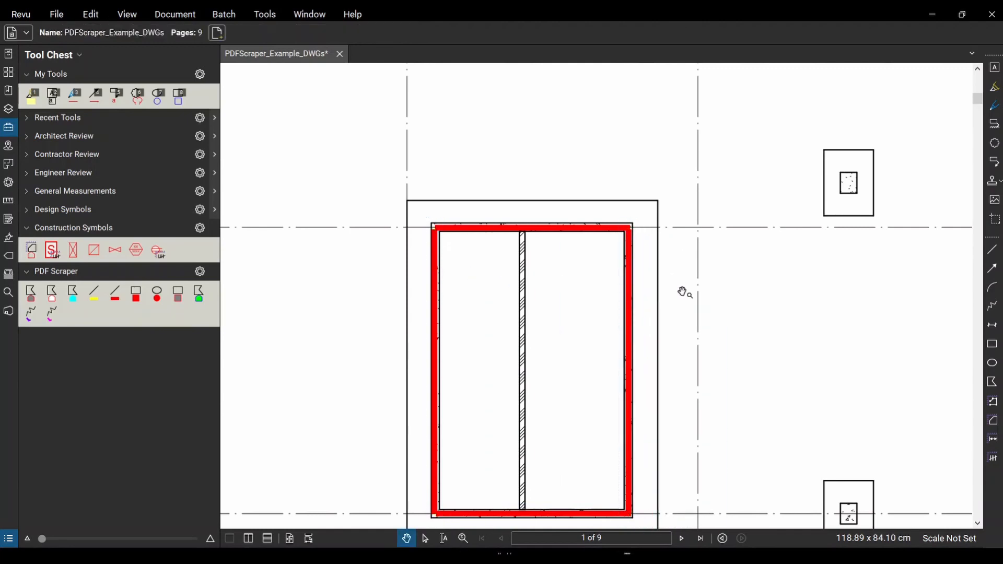
scroll(590, 329, down, 5)
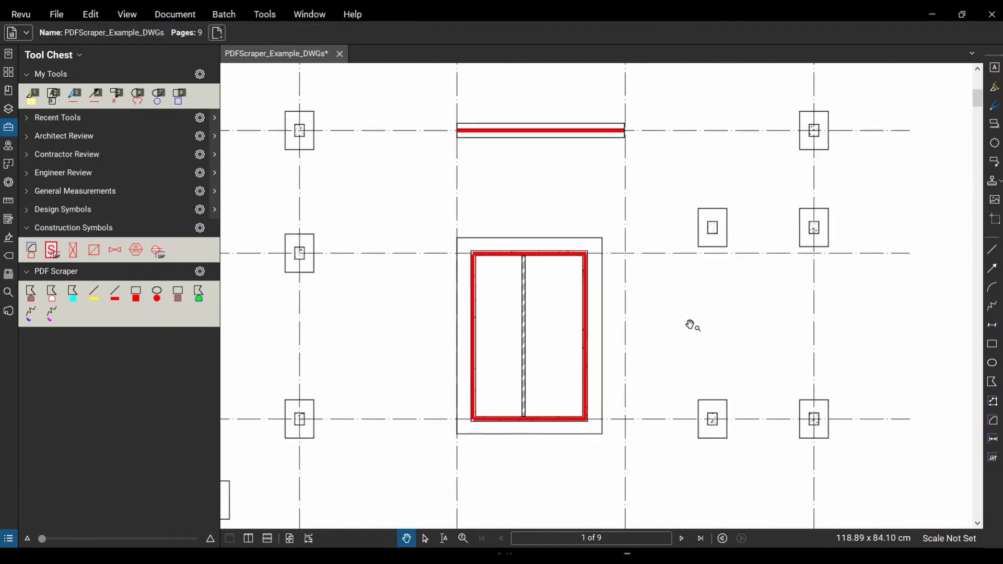
scroll(687, 356, down, 2)
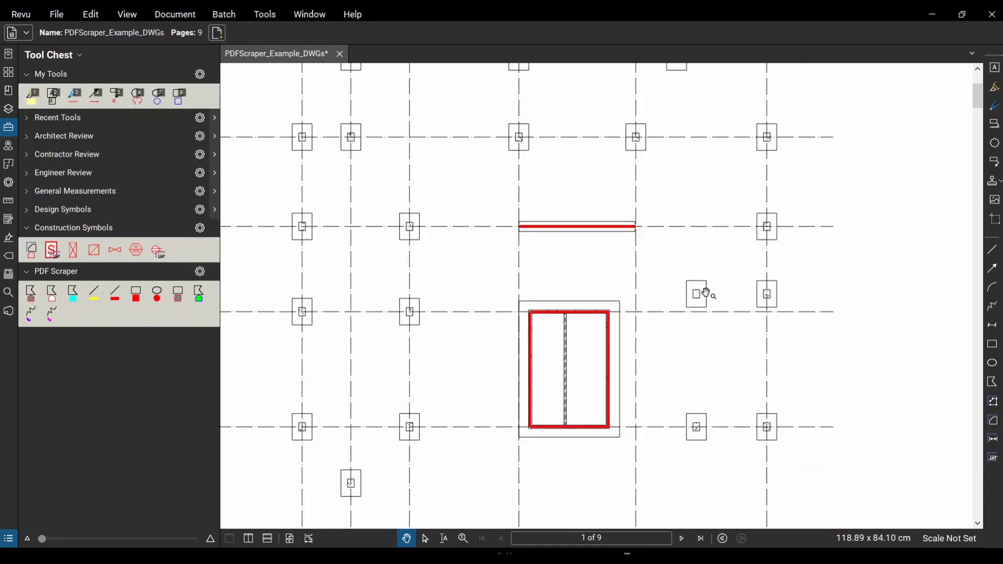
scroll(708, 290, up, 1)
scroll(732, 274, down, 1)
scroll(680, 298, up, 3)
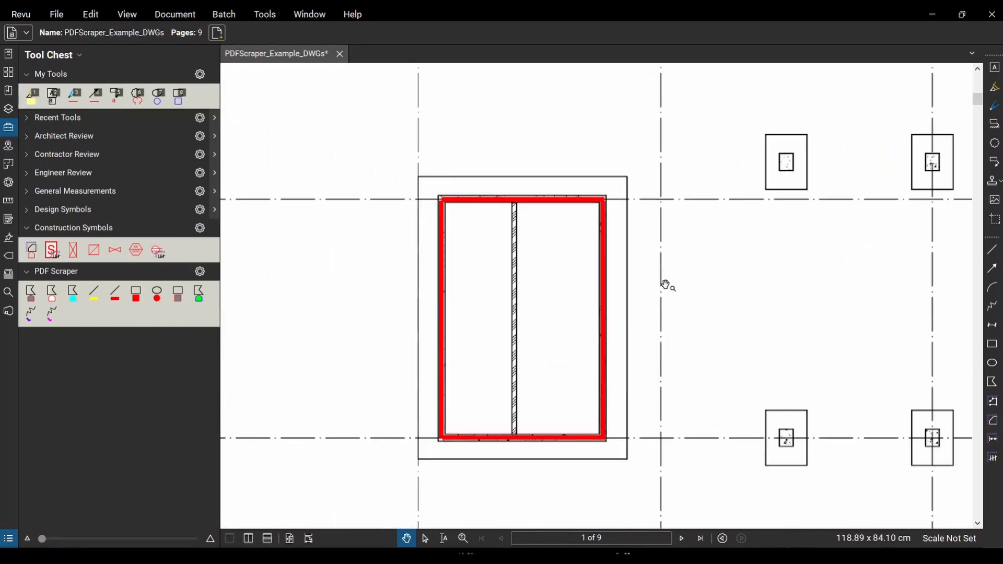
Move the core's four red wall lines together off the core onto the empty area towards grid 7.
drag(665, 285, 708, 274)
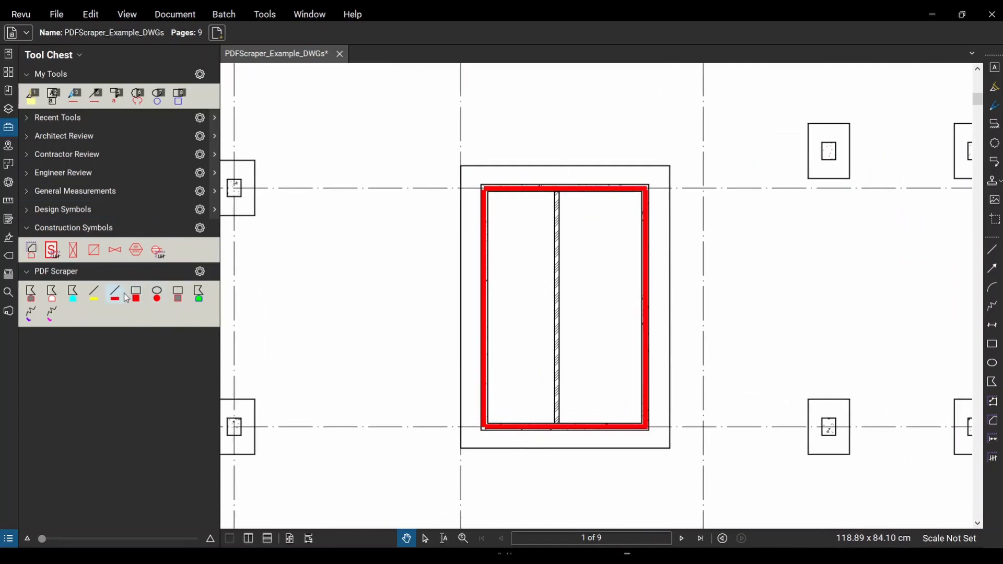
click(525, 197)
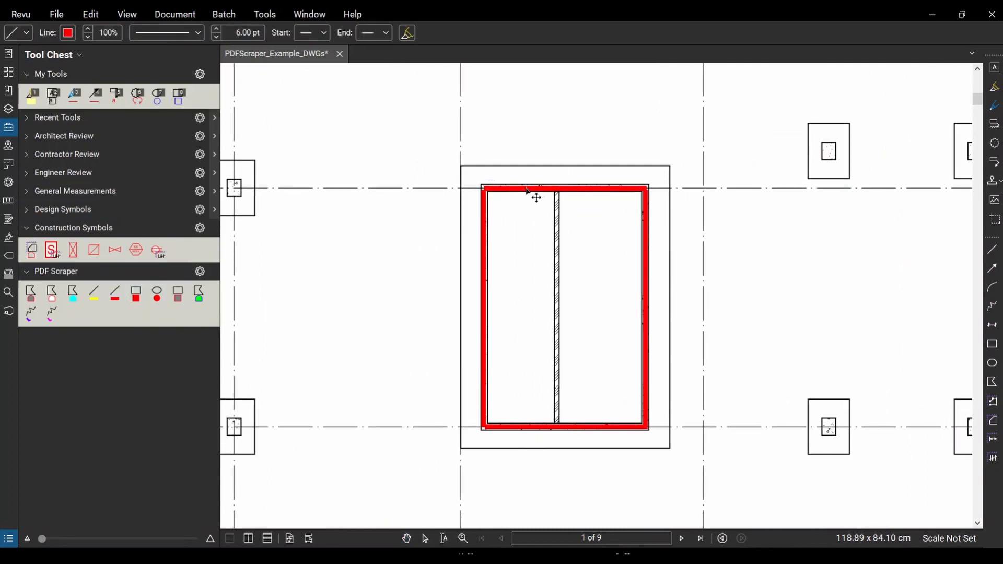
drag(689, 141, 448, 446)
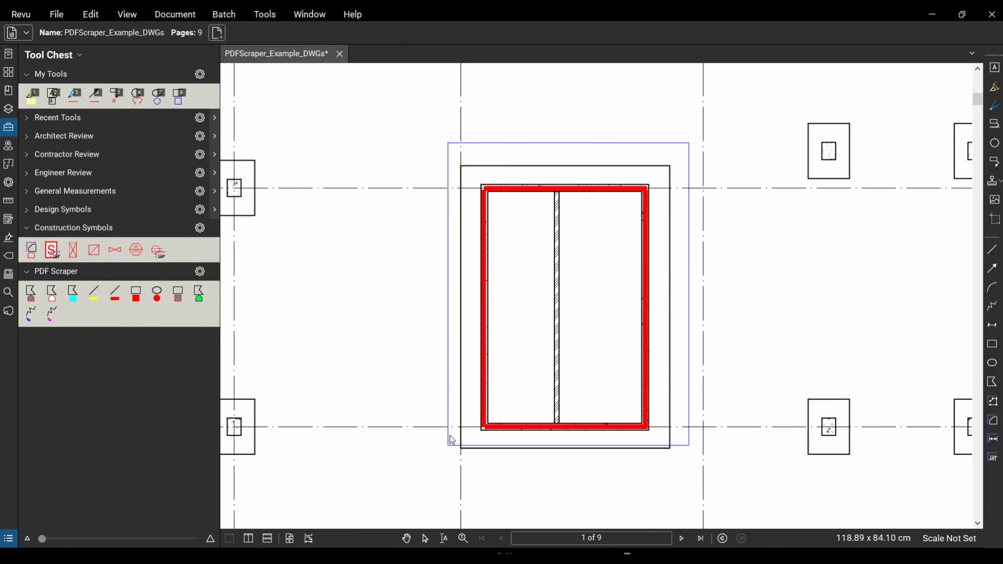
drag(798, 353, 740, 313)
click(654, 140)
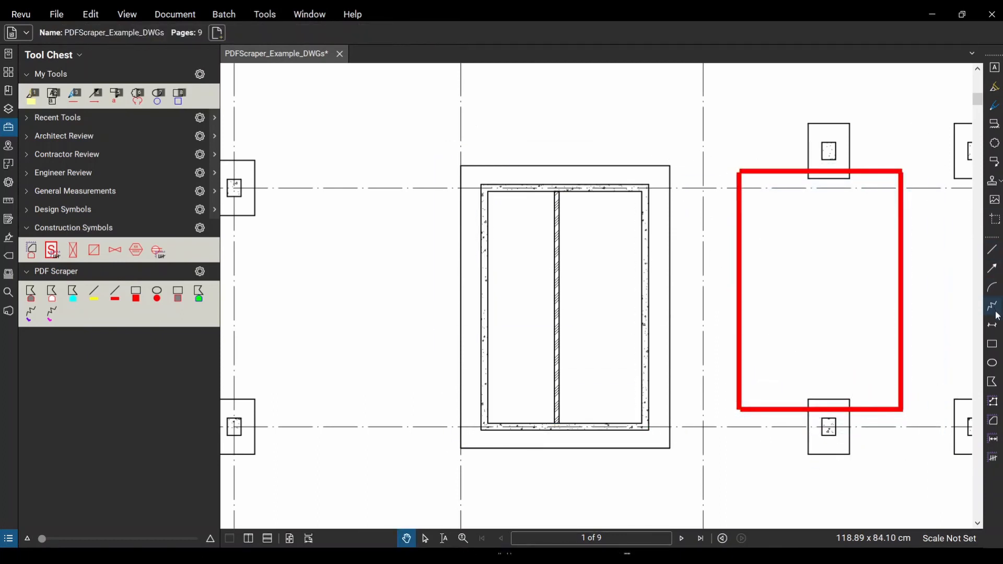
Draw a rectangle along the core's four walls and match its format to the 6 pt red wall lines.
click(992, 344)
drag(484, 186, 648, 429)
click(642, 436)
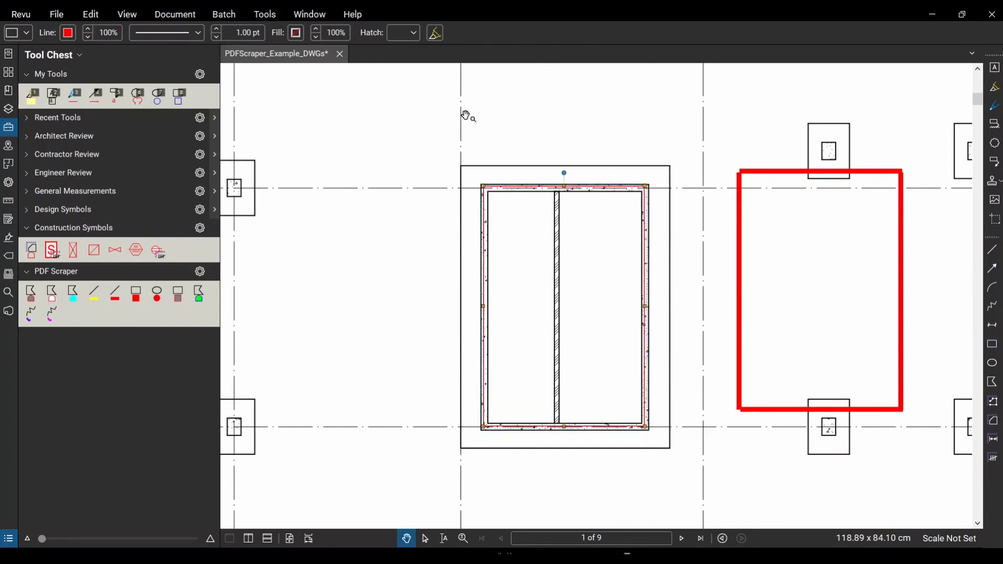
key(l)
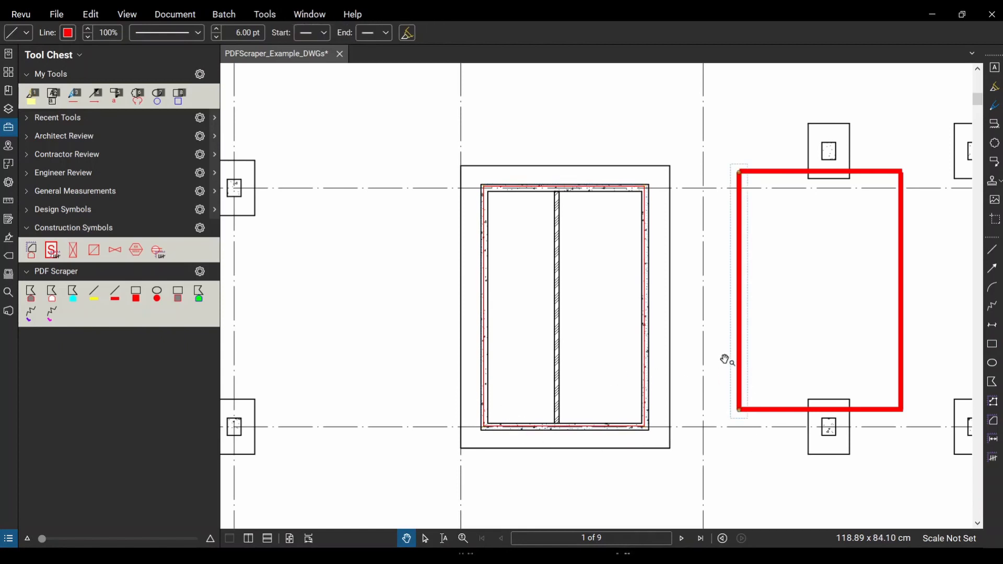
click(646, 293)
key(Escape)
key(Escape)
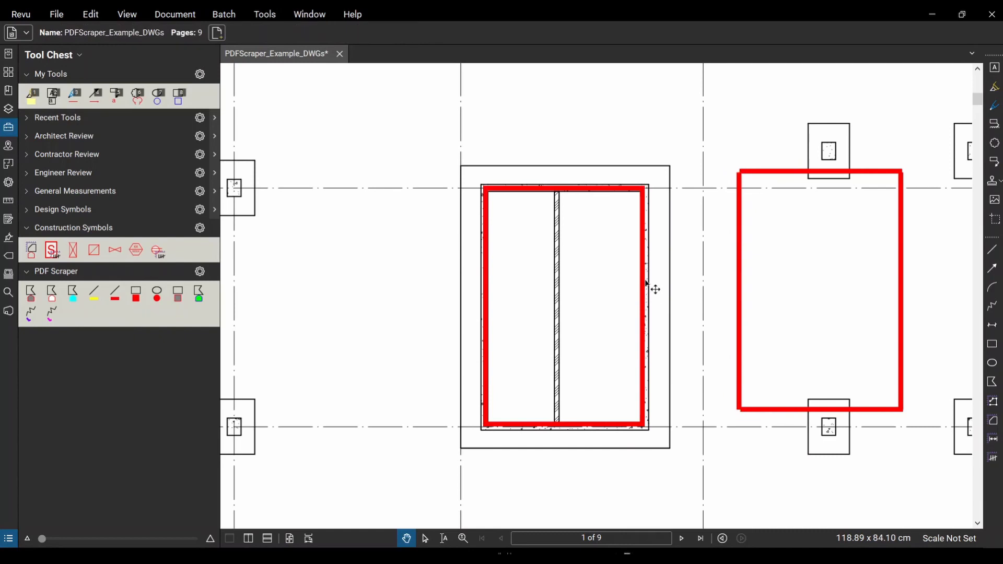
Set the subject of the core's wall rectangle to "wall".
click(647, 283)
click(9, 182)
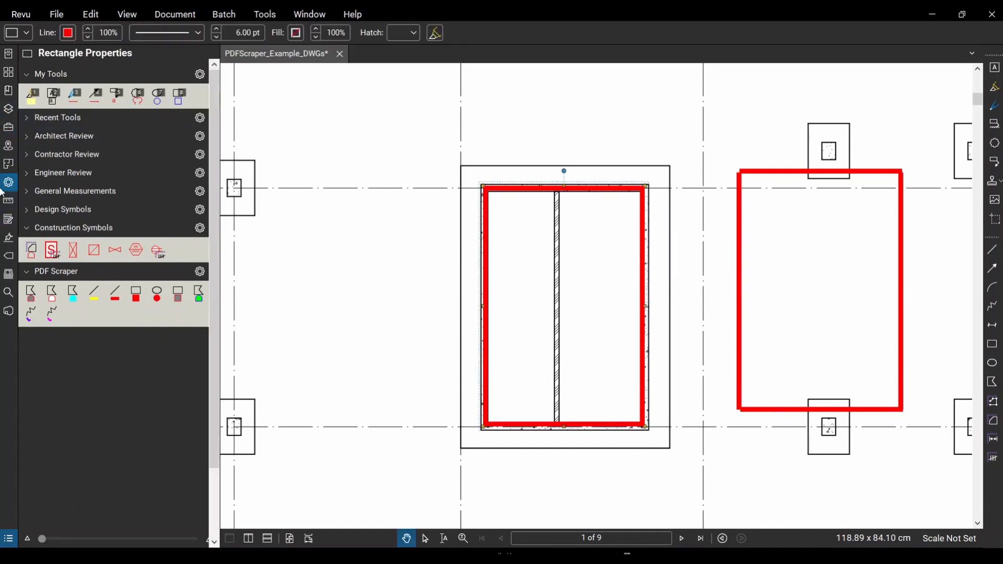
click(123, 108)
double_click(123, 107)
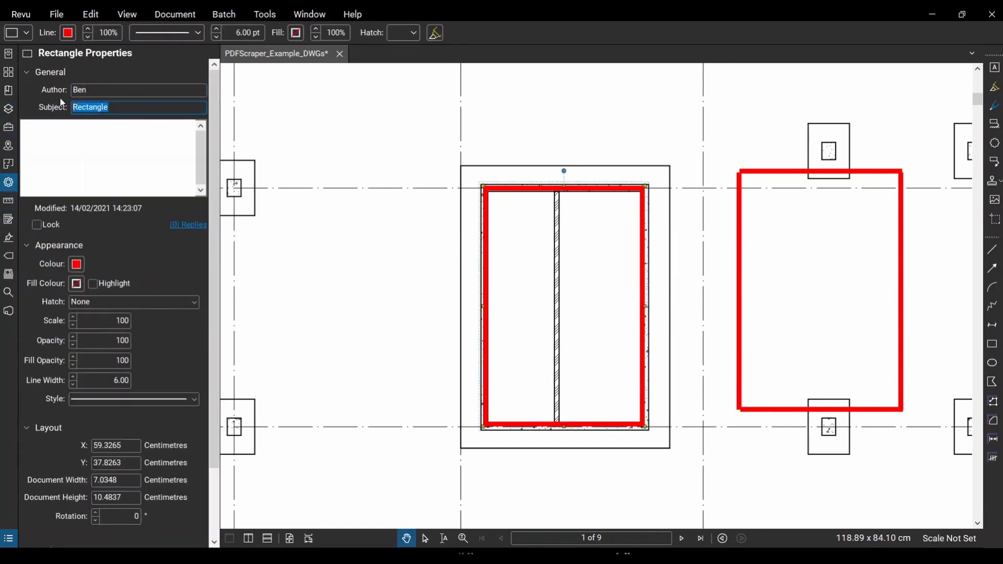
text(wall)
right_click(612, 189)
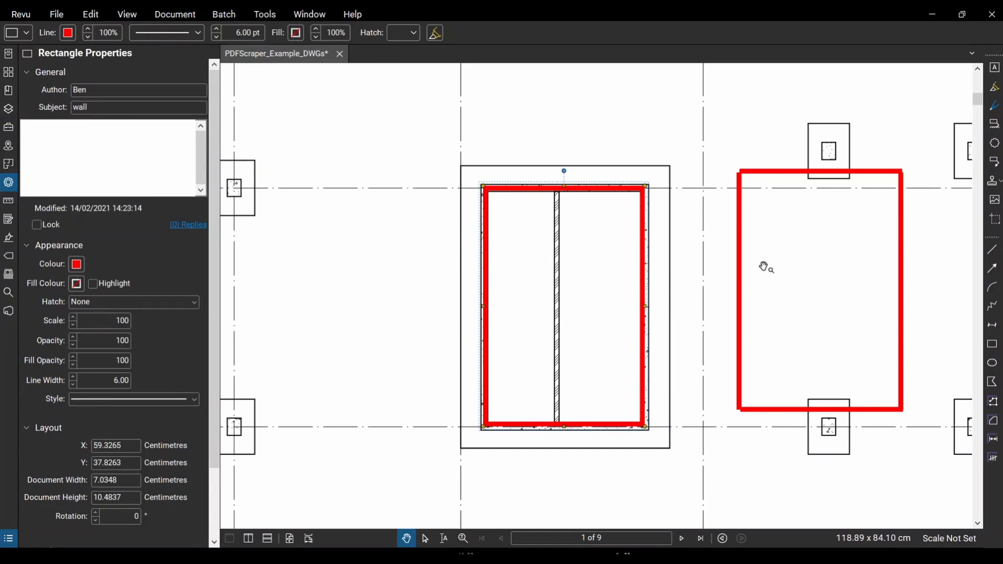
Delete the four separate red wall lines that were set aside beside the core.
click(711, 107)
drag(909, 189, 823, 177)
drag(850, 119, 653, 425)
key(Delete)
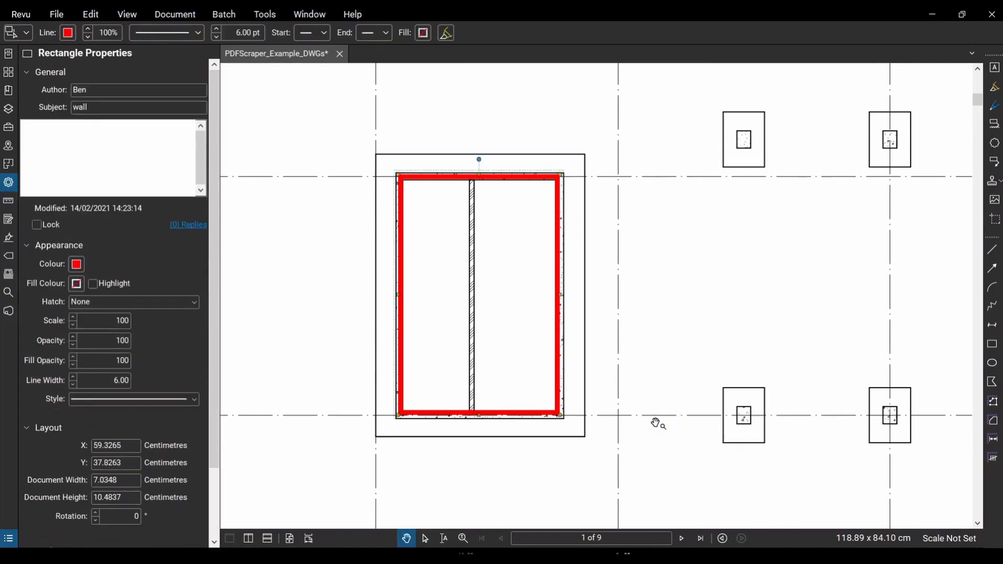
click(709, 352)
Look over the marked-up walls on the footing plan and show the Columns layer again.
scroll(709, 351, down, 3)
scroll(732, 295, down, 4)
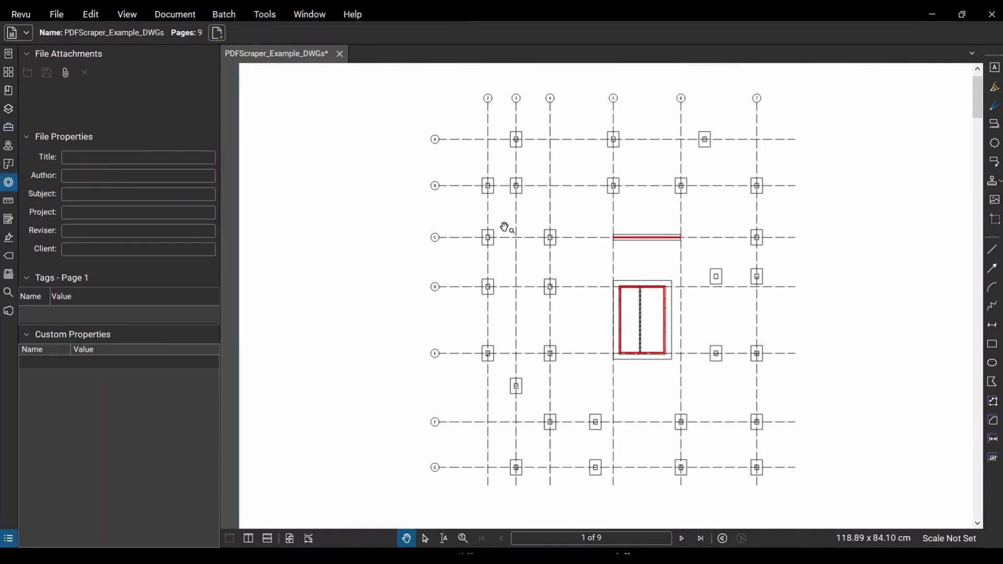
drag(546, 208, 532, 206)
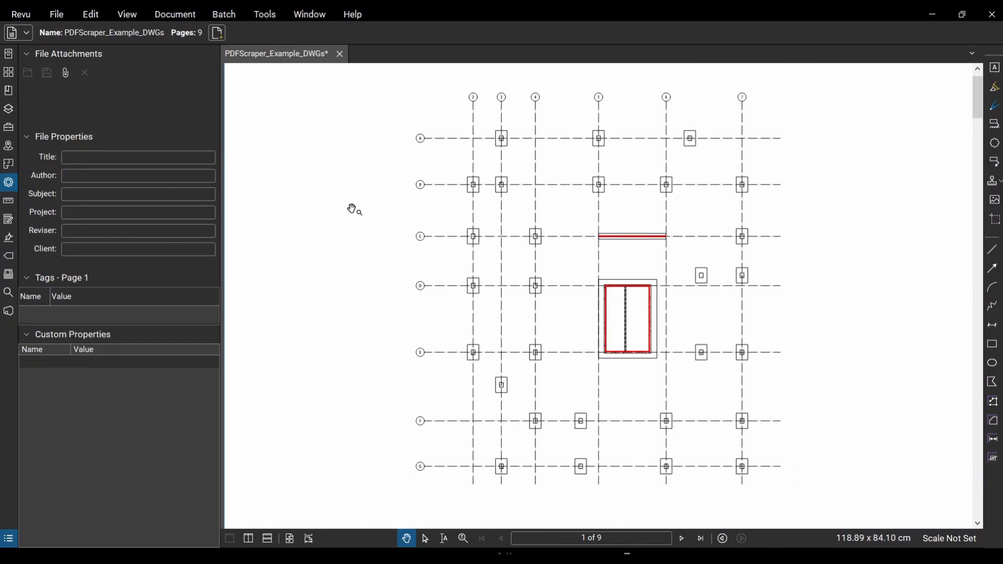
scroll(648, 204, up, 2)
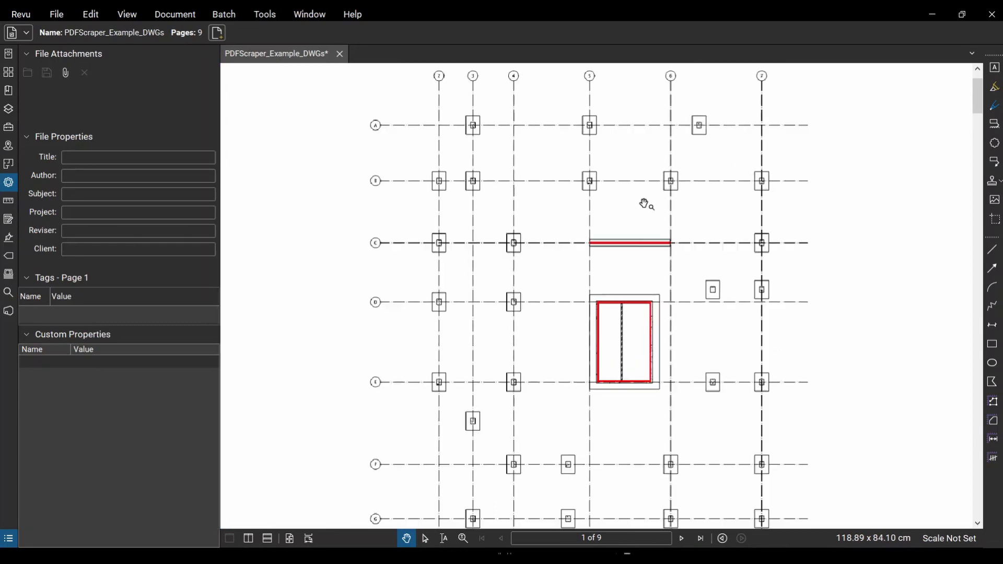
scroll(638, 178, down, 3)
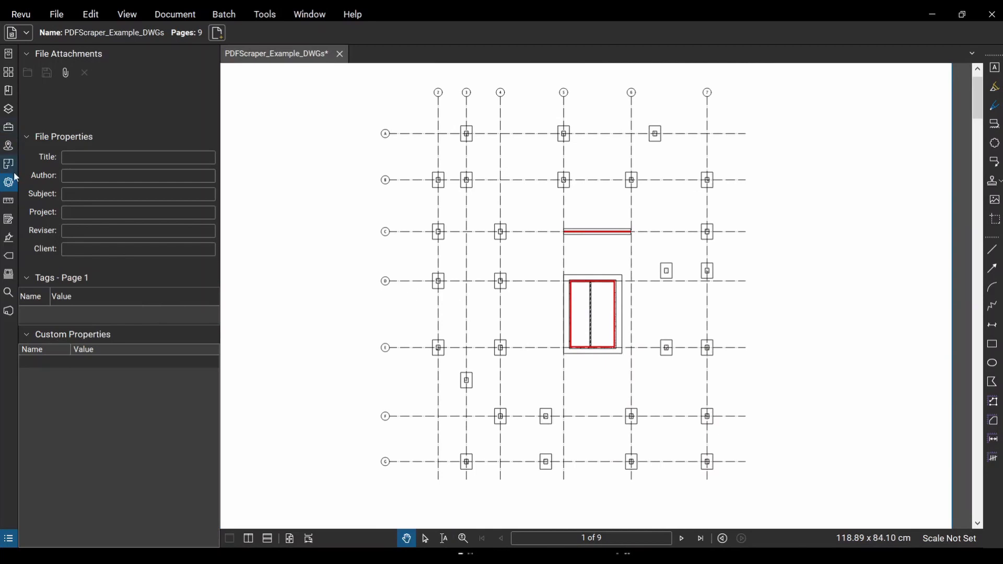
click(9, 109)
click(37, 114)
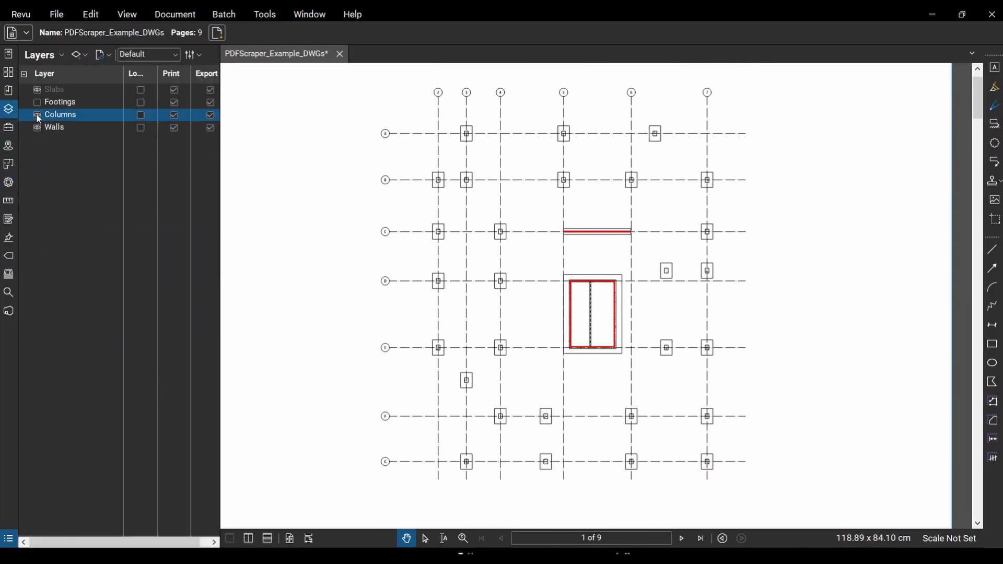
Copy all column and wall markups from page 1 onto the same locations on page 2.
scroll(846, 245, down, 1)
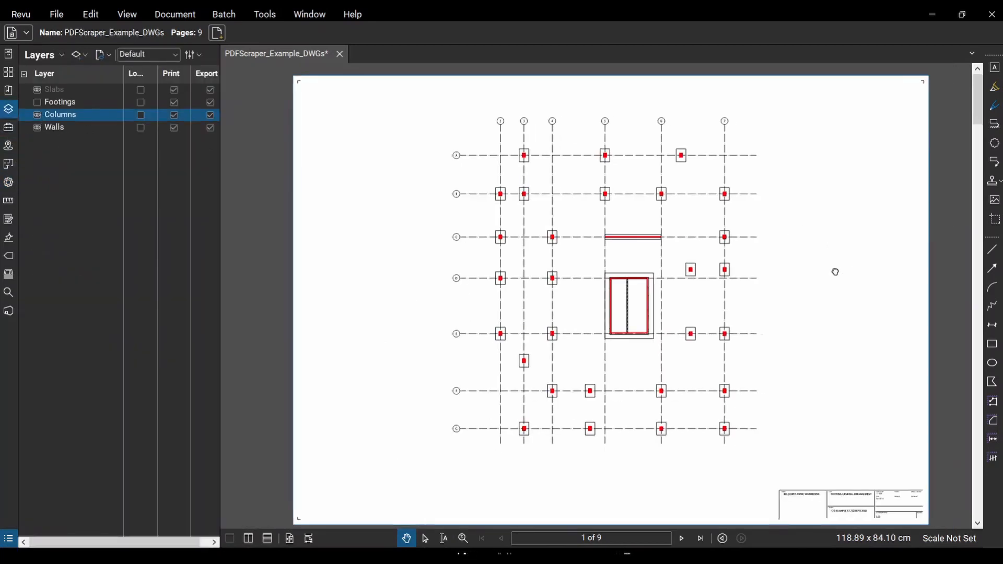
scroll(833, 271, up, 1)
mouse_move(790, 97)
mouse_down()
mouse_move(327, 464)
mouse_move(297, 518)
mouse_up()
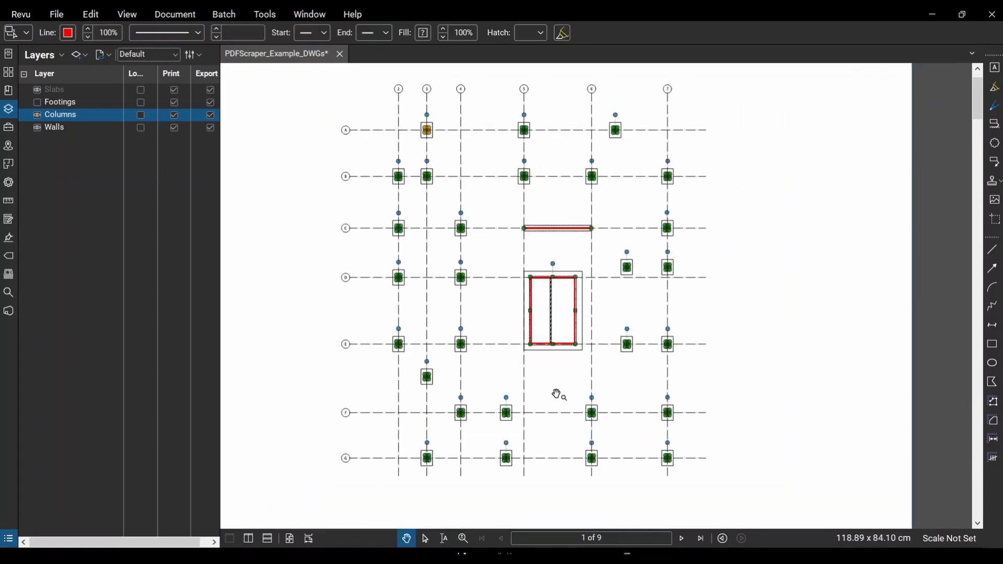
key(Page_Down)
key(ctrl+a)
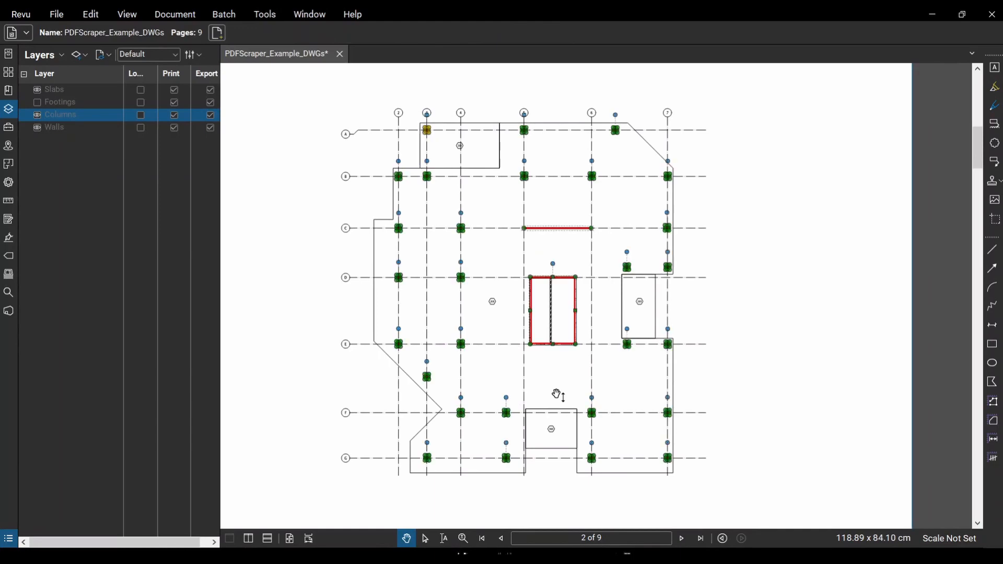
key(Escape)
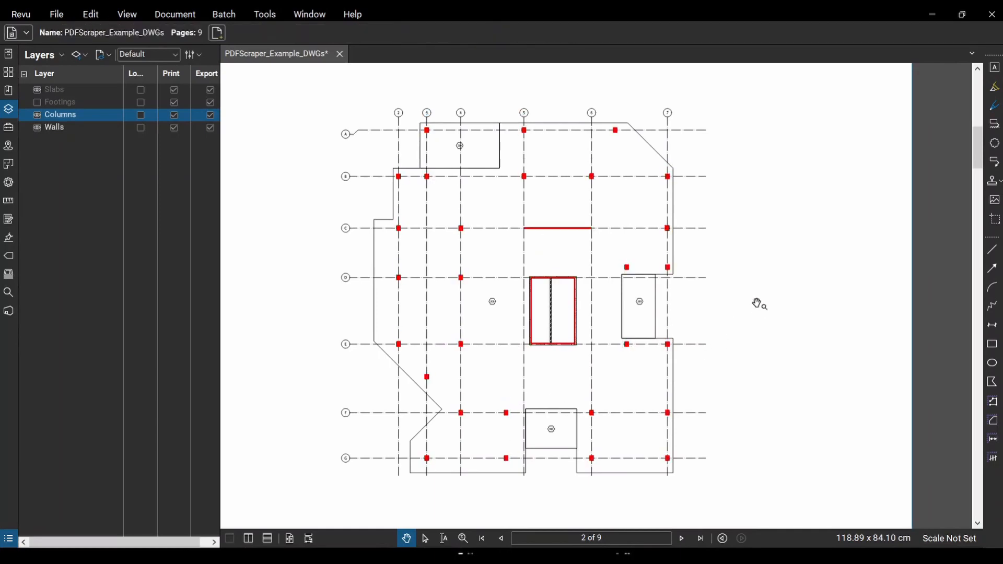
Check the copied columns and walls against the grid and slab outline on page 2.
scroll(515, 347, up, 3)
drag(462, 366, 464, 415)
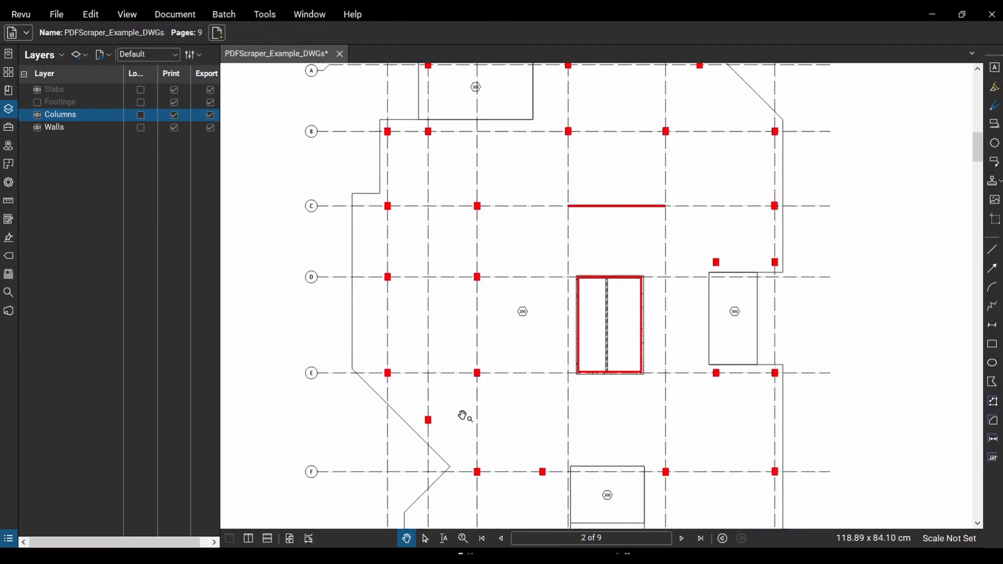
scroll(450, 425, up, 4)
scroll(452, 426, down, 7)
scroll(495, 345, up, 2)
drag(508, 287, 506, 329)
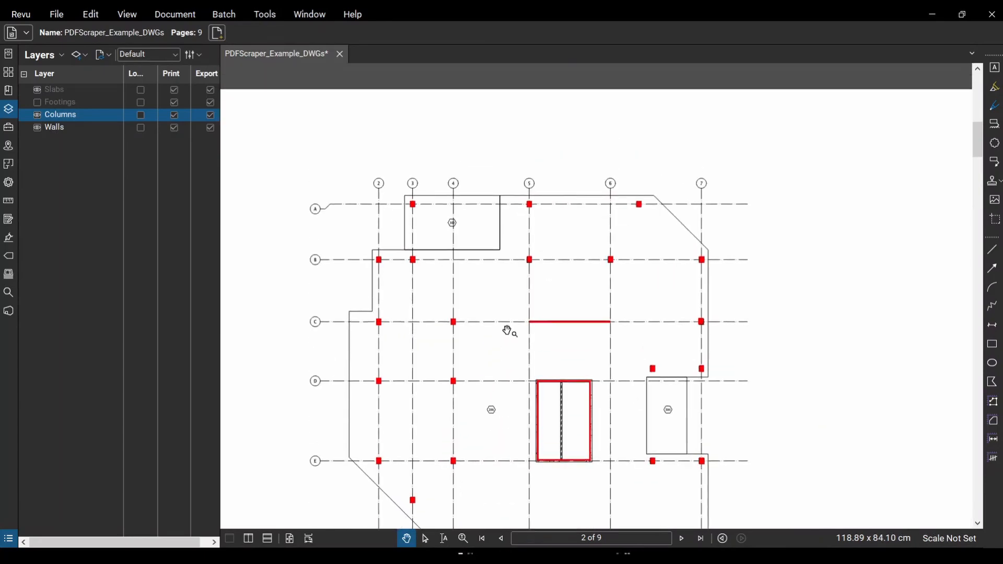
scroll(506, 272, up, 3)
scroll(500, 306, down, 3)
drag(787, 364, 820, 239)
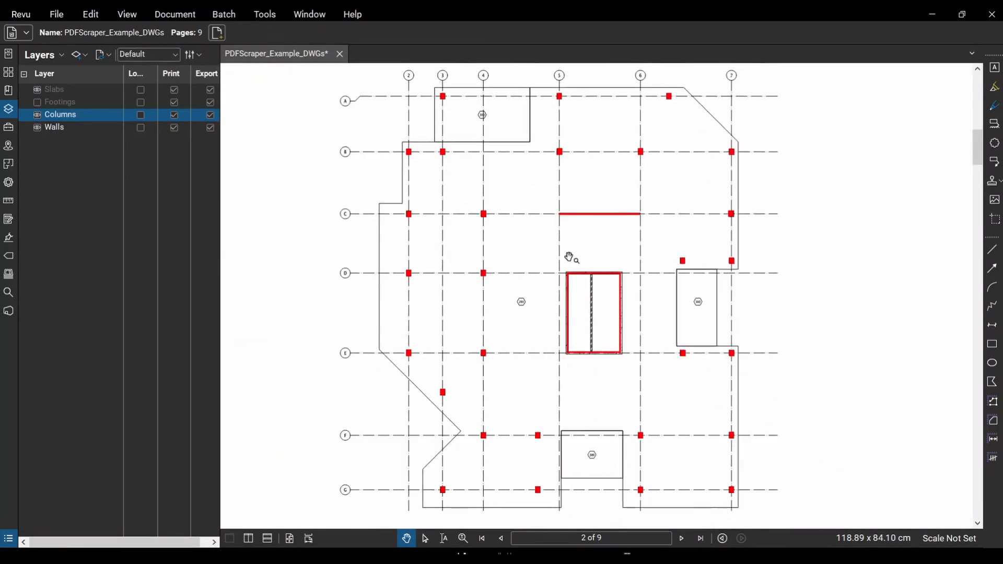
drag(497, 340, 491, 354)
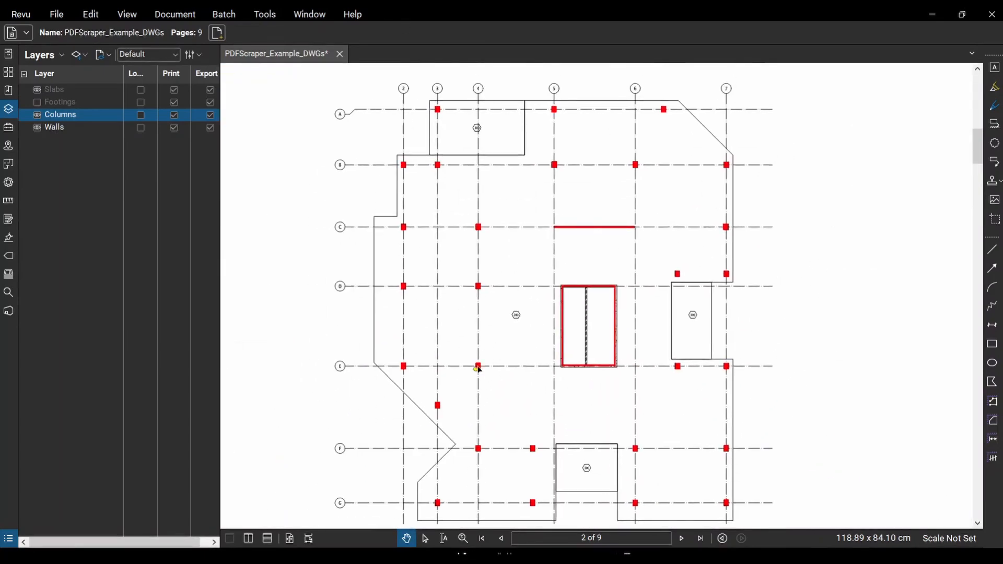
mouse_move(531, 281)
mouse_down()
mouse_move(502, 271)
mouse_move(496, 256)
mouse_up()
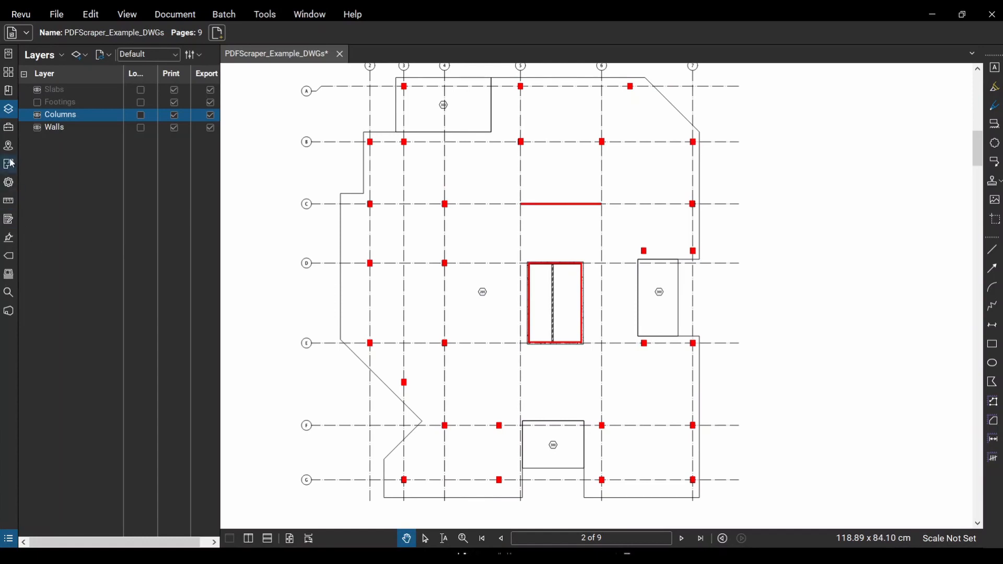
Start a slab polygon with the grey 50% fill PDF Scraper preset, tracing the slab edge from the corner near grid A/3 down to the step near grid C.
click(9, 127)
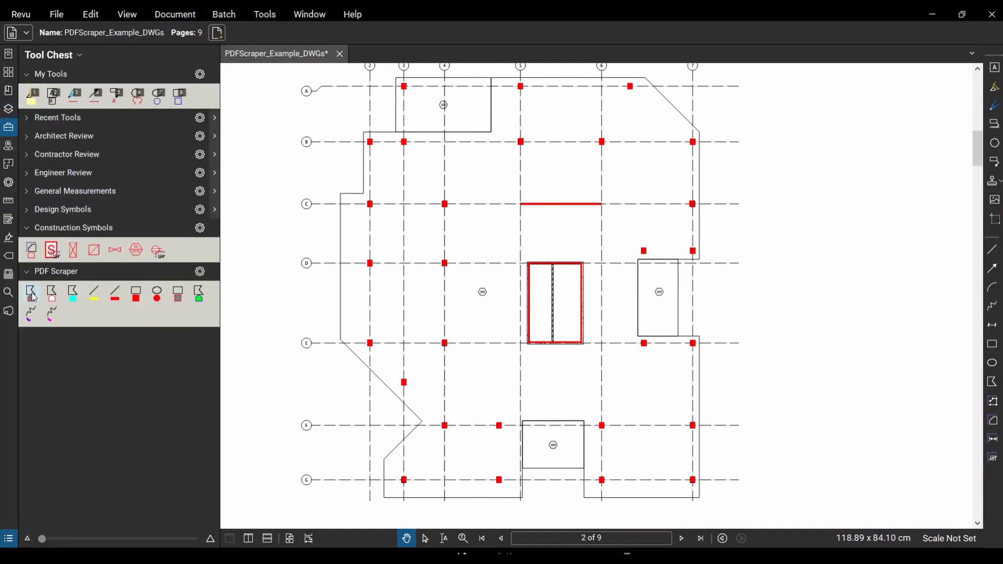
click(32, 301)
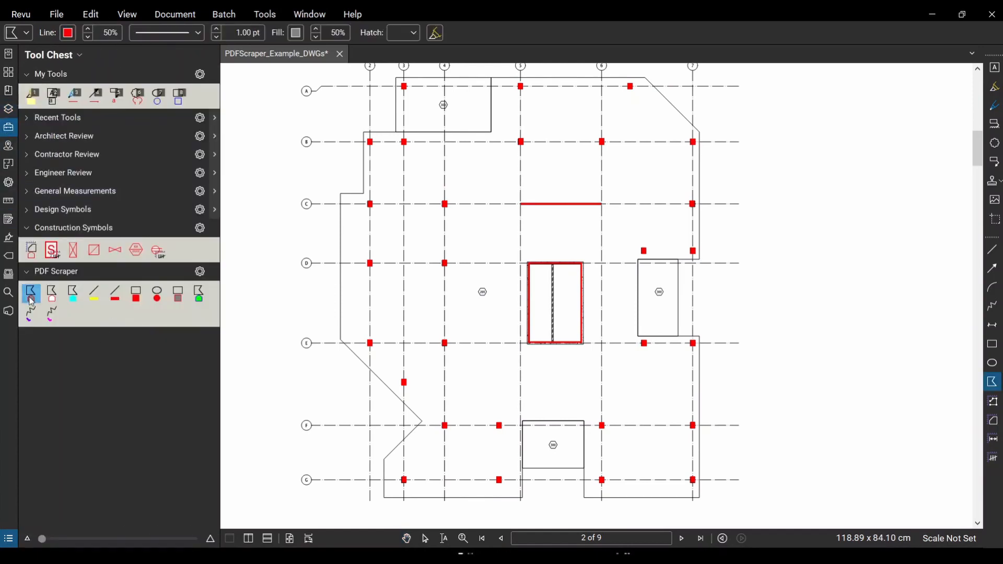
scroll(488, 354, down, 2)
scroll(416, 179, up, 4)
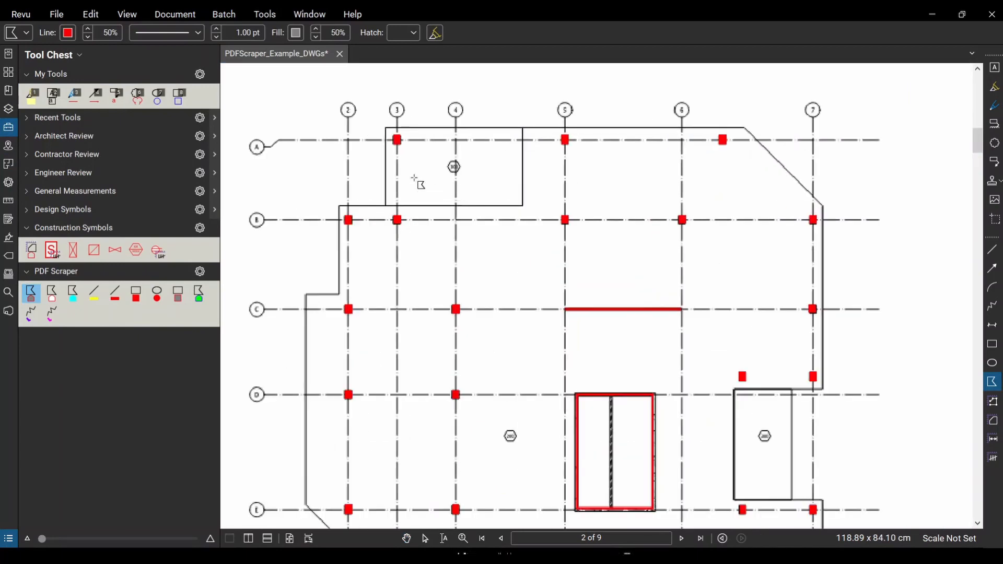
click(386, 128)
click(386, 206)
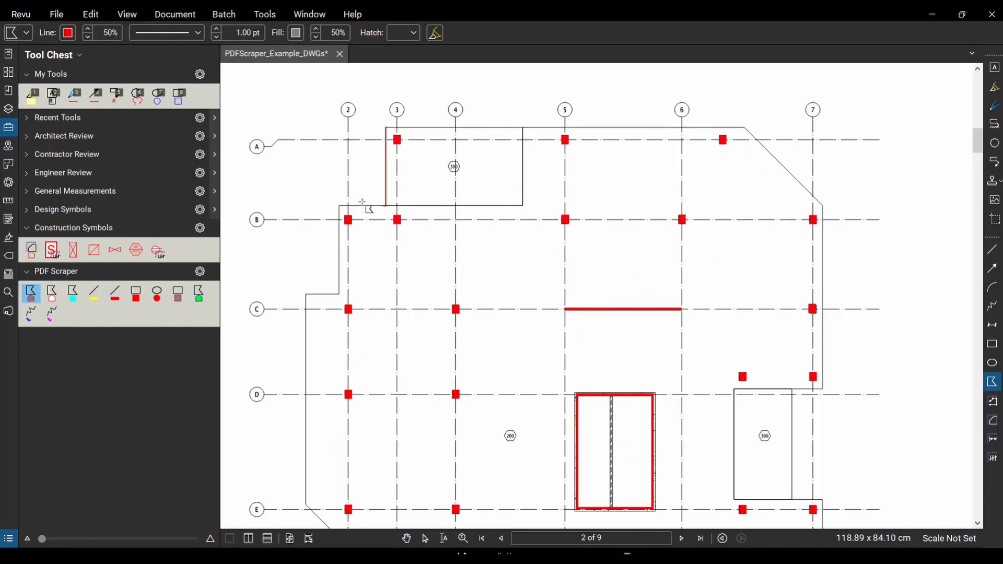
click(340, 205)
click(340, 294)
click(306, 294)
Continue the slab polygon from the step near grid C past grids E and F, then around the corner below grid G to the notch near grid 5.
scroll(311, 477, down, 3)
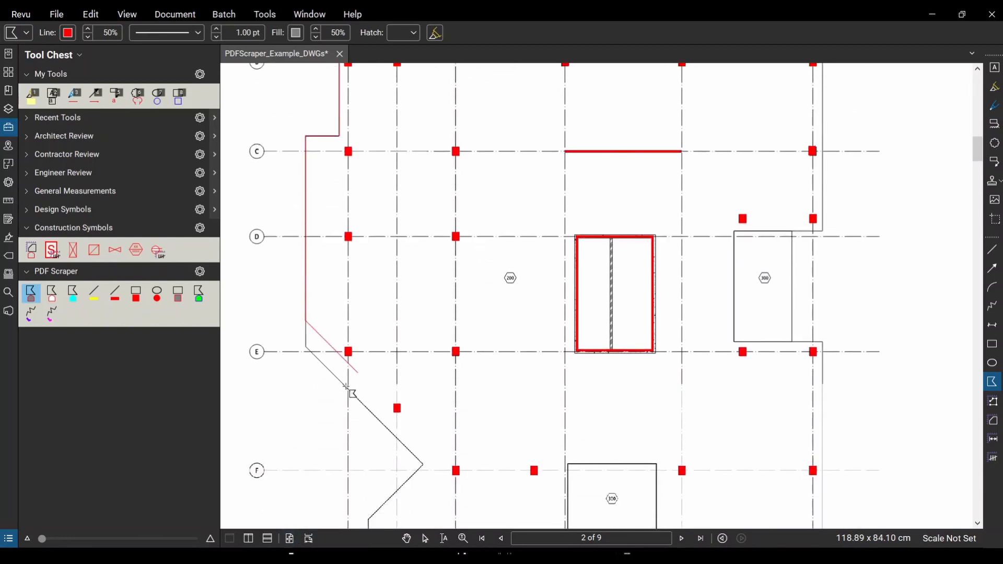
click(424, 464)
scroll(424, 464, down, 3)
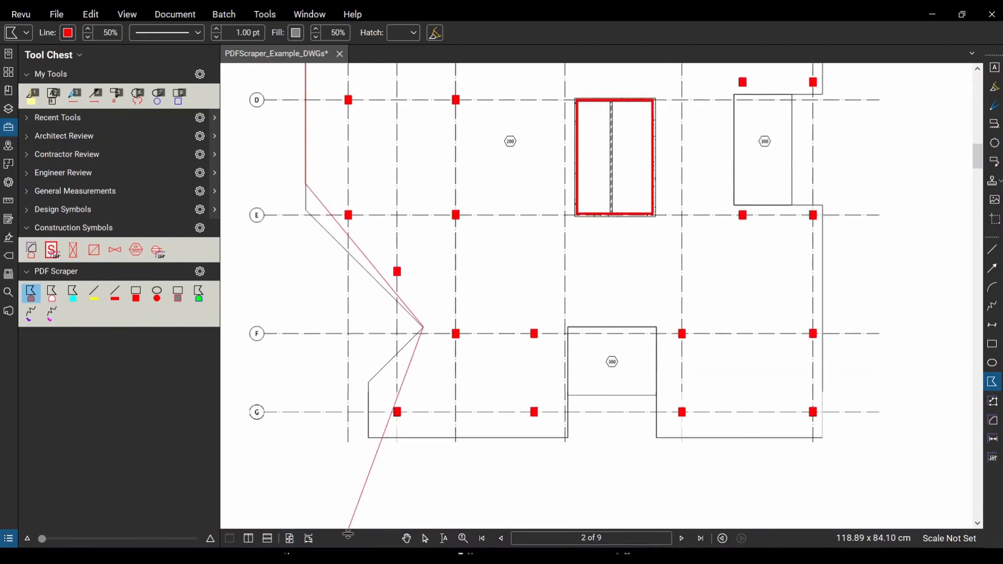
click(368, 360)
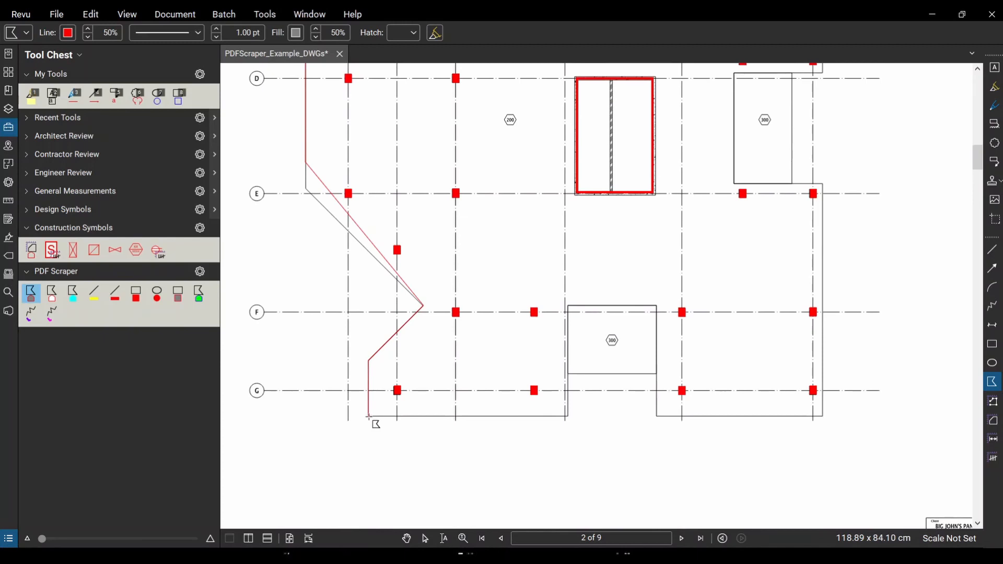
click(369, 417)
click(567, 417)
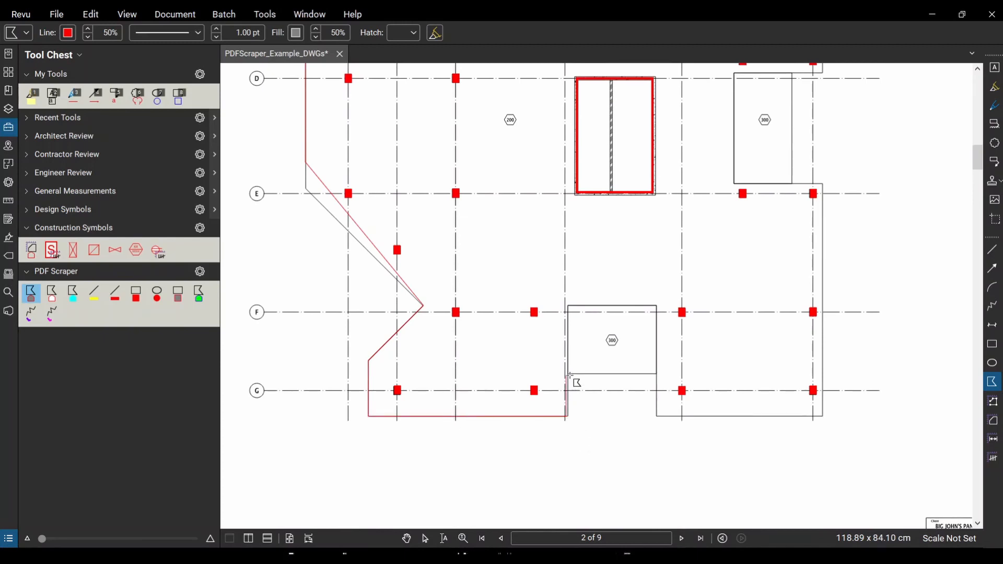
Trace the slab polygon around the notch between grids 5 and 6, the outer corner at G/7, and into the recess near grid E.
click(567, 374)
click(656, 374)
click(656, 416)
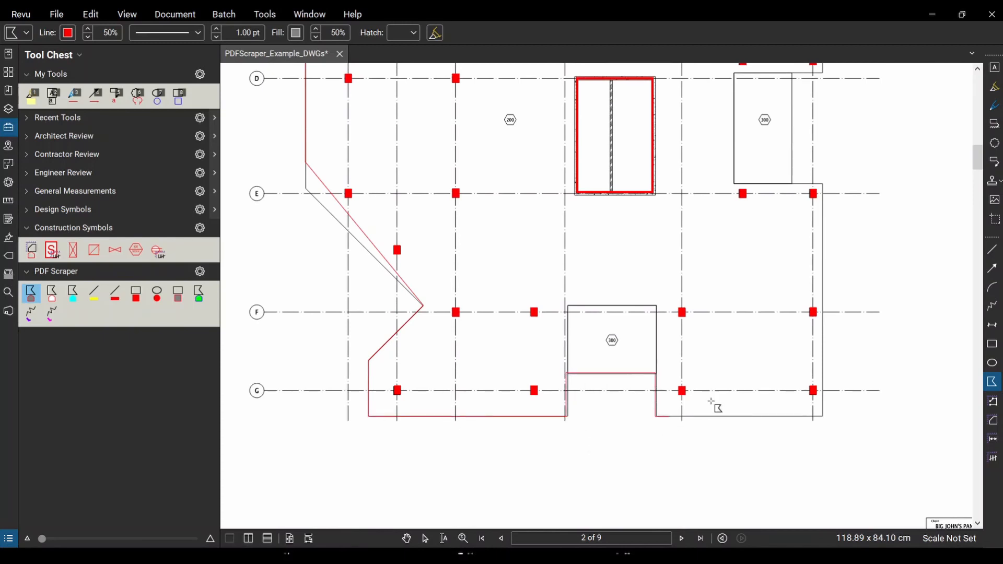
click(824, 417)
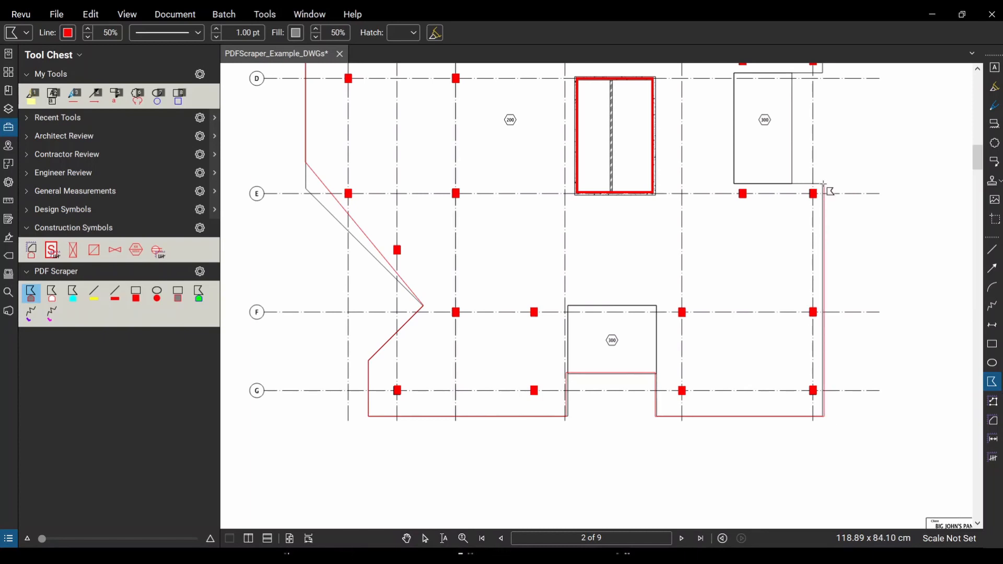
click(824, 184)
click(794, 184)
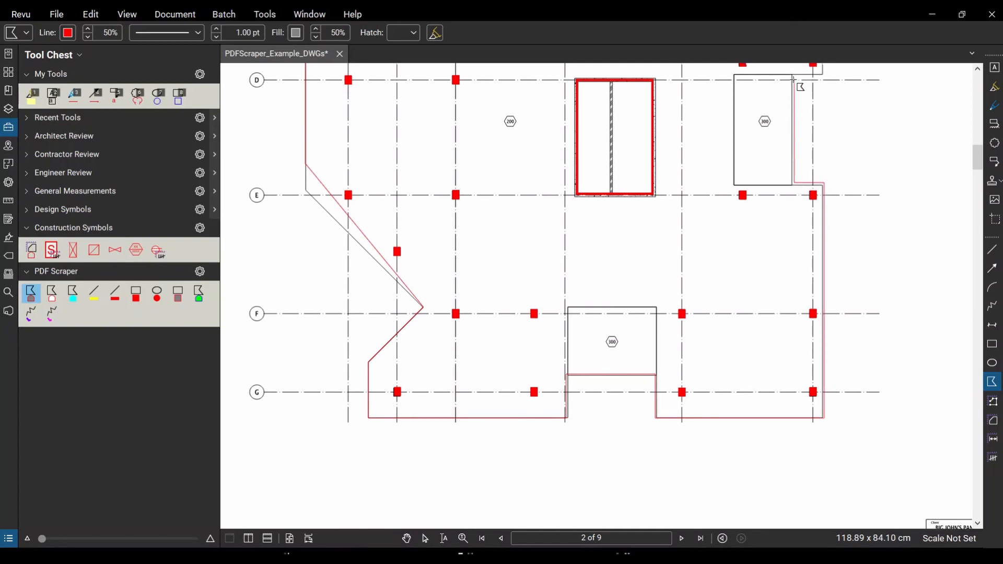
Close the slab polygon along grid 7 and the chamfered corner to the edge above grid A, and remove the surplus vertex near grid 3.
scroll(794, 78, up, 5)
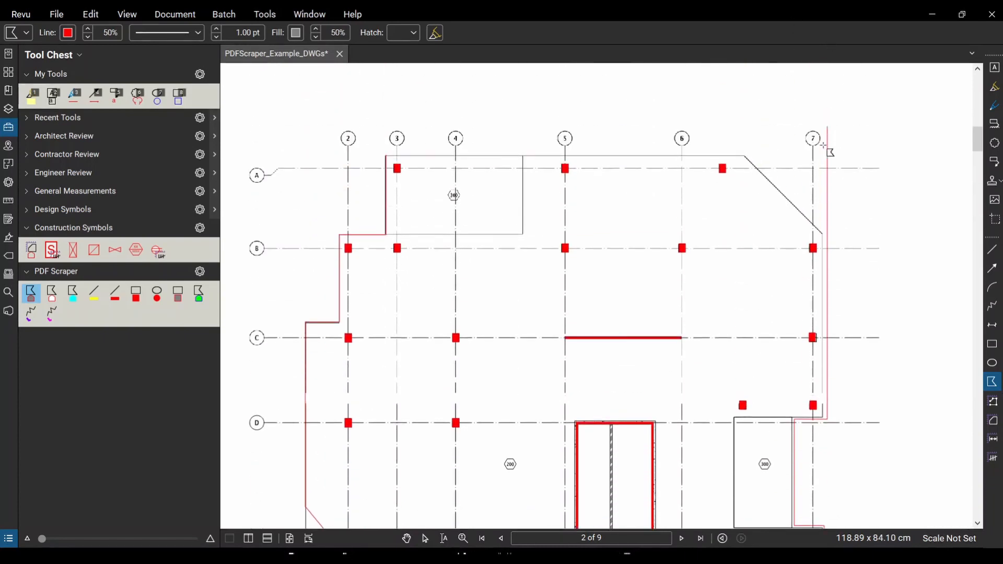
click(824, 234)
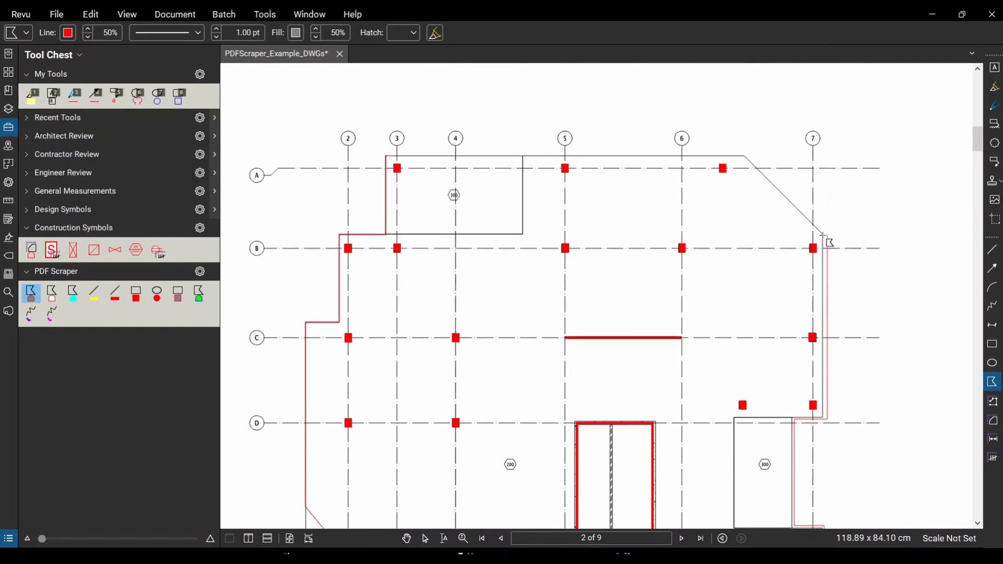
click(747, 155)
double_click(415, 156)
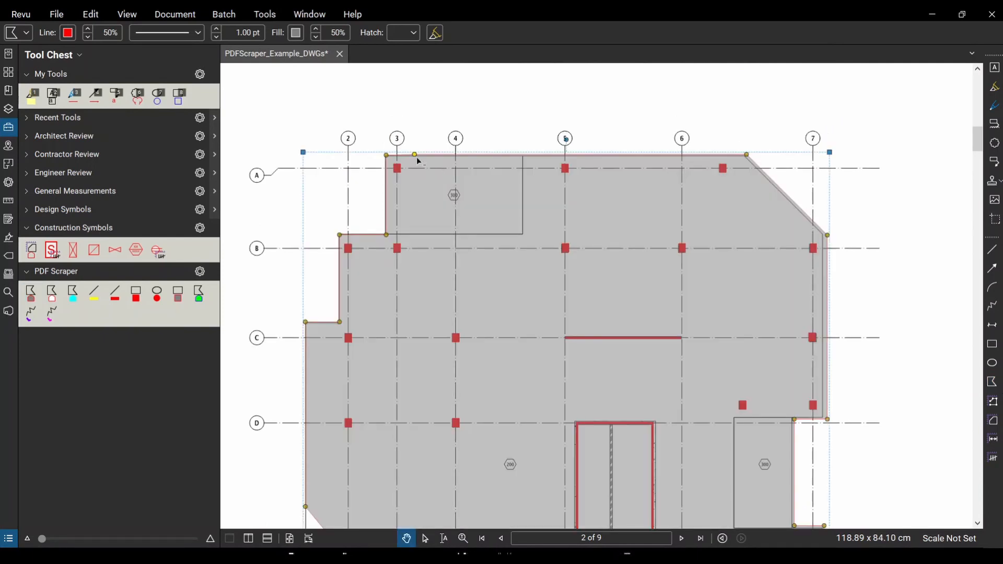
shift+click(414, 155)
Move the slab polygon's misplaced vertex near grid E onto the corner of the drawn slab outline.
drag(272, 293, 348, 97)
scroll(481, 419, up, 2)
click(408, 287)
drag(345, 265, 347, 309)
scroll(334, 345, down, 2)
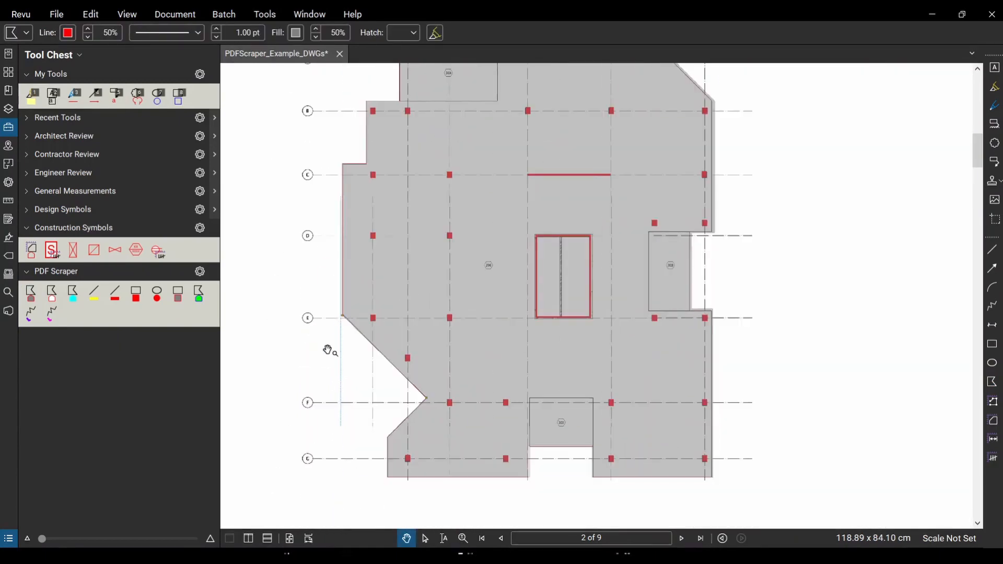
click(329, 350)
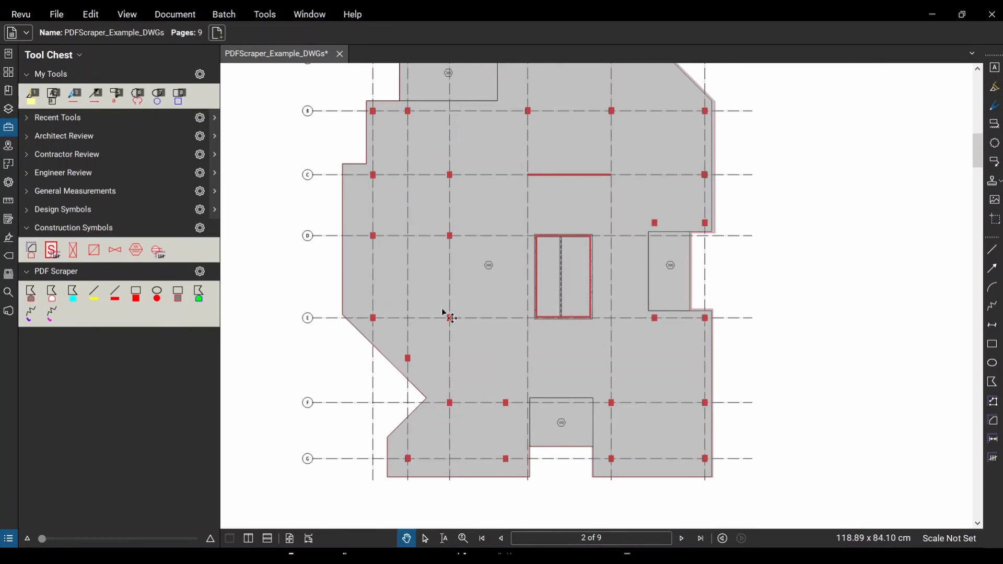
Check the slab polygon's edges against the drawn outline around the notch near grid G and the recess between grids D and E.
drag(800, 333, 796, 317)
drag(831, 359, 810, 320)
scroll(568, 397, up, 1)
scroll(570, 397, up, 2)
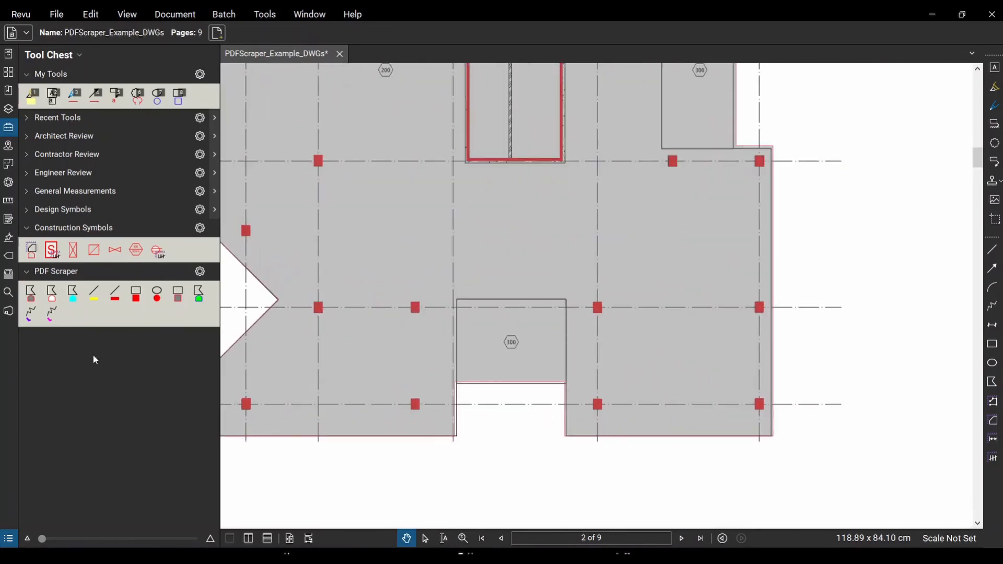
scroll(725, 350, down, 1)
scroll(552, 368, up, 3)
drag(562, 454, 574, 486)
scroll(568, 467, down, 5)
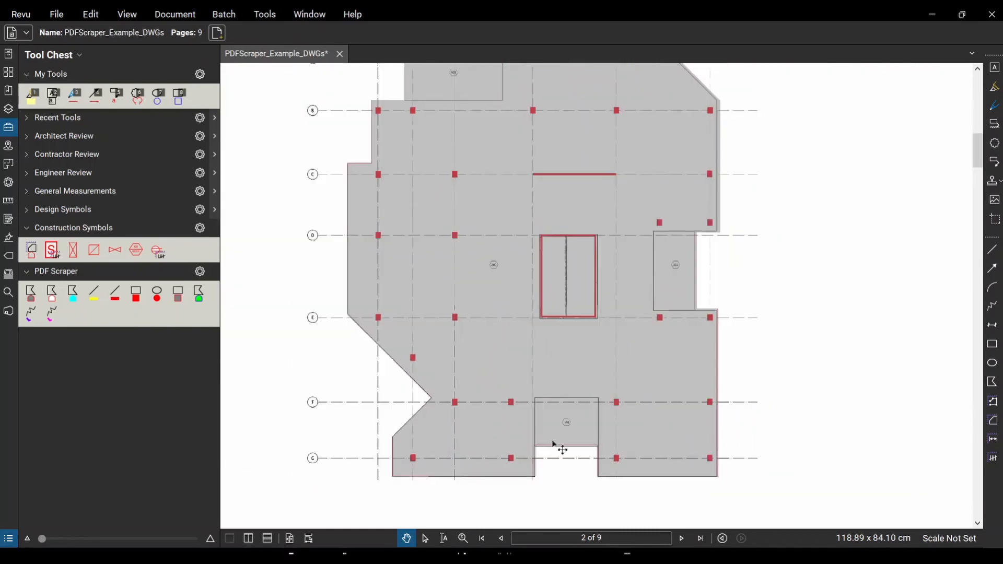
scroll(472, 245, up, 6)
scroll(545, 311, down, 4)
scroll(795, 289, up, 4)
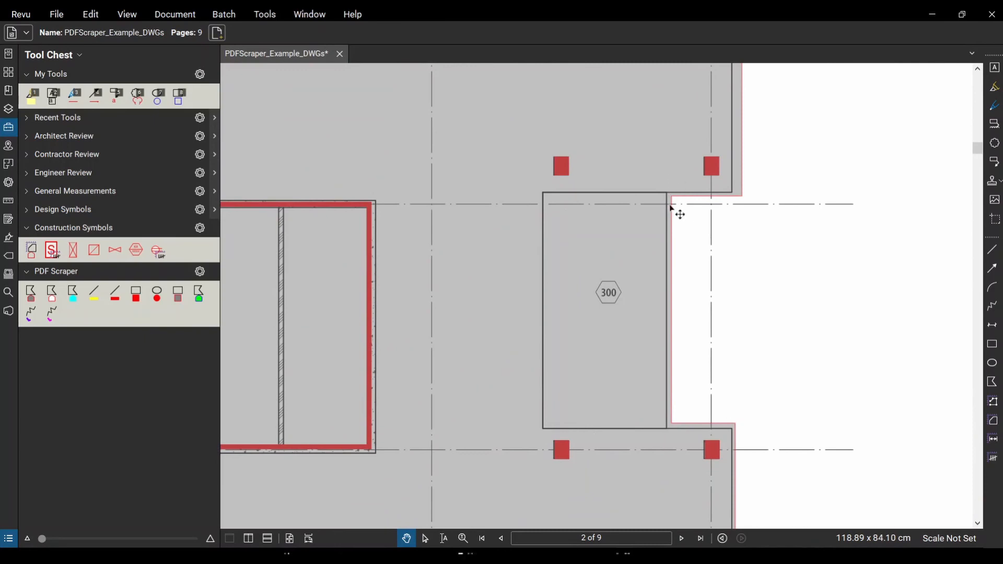
scroll(824, 329, down, 5)
scroll(421, 239, up, 5)
scroll(332, 239, down, 2)
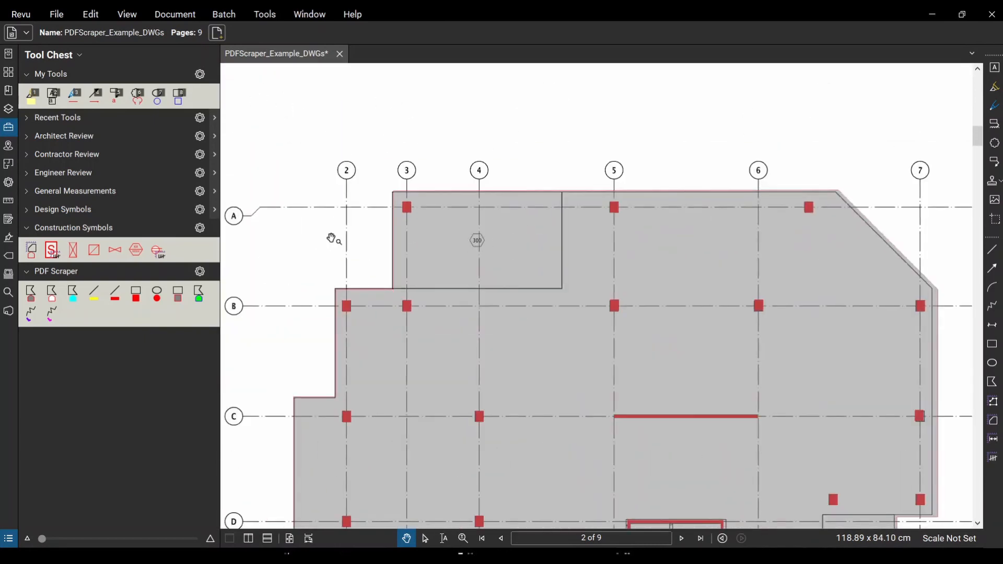
Examine the area tagged 300 between grids A and B and how the slab polygon covers it.
drag(306, 224, 371, 183)
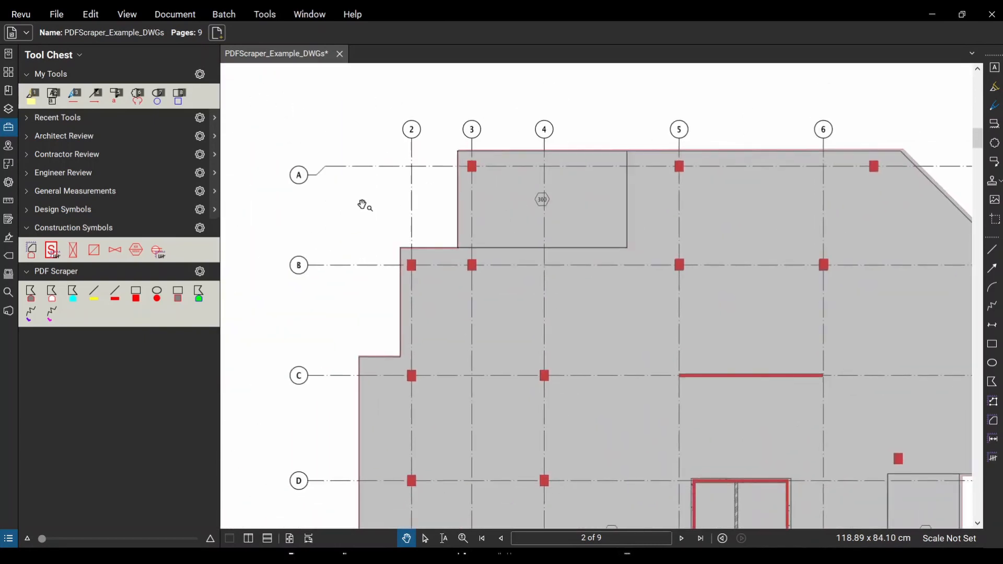
scroll(374, 189, up, 3)
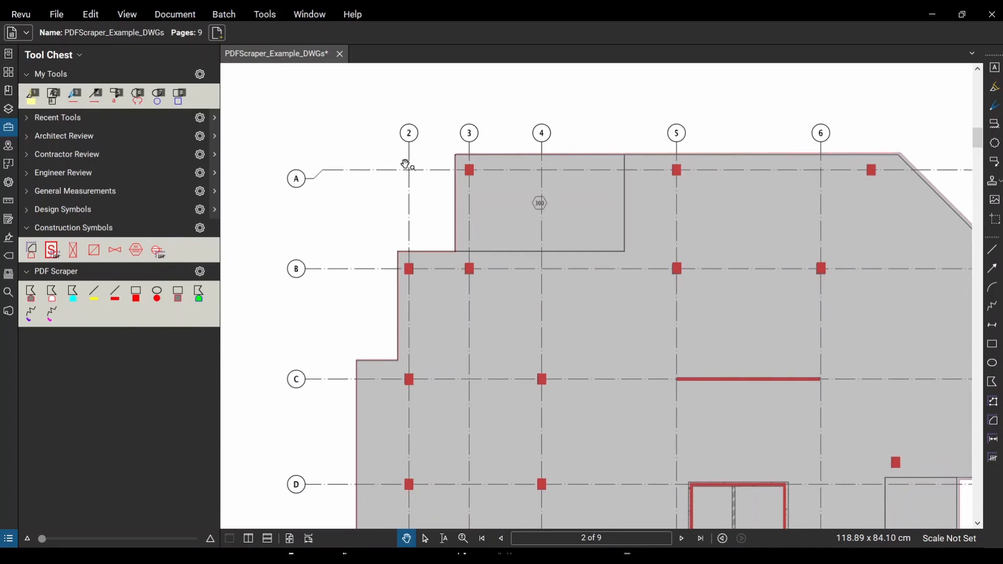
scroll(362, 181, right, 2)
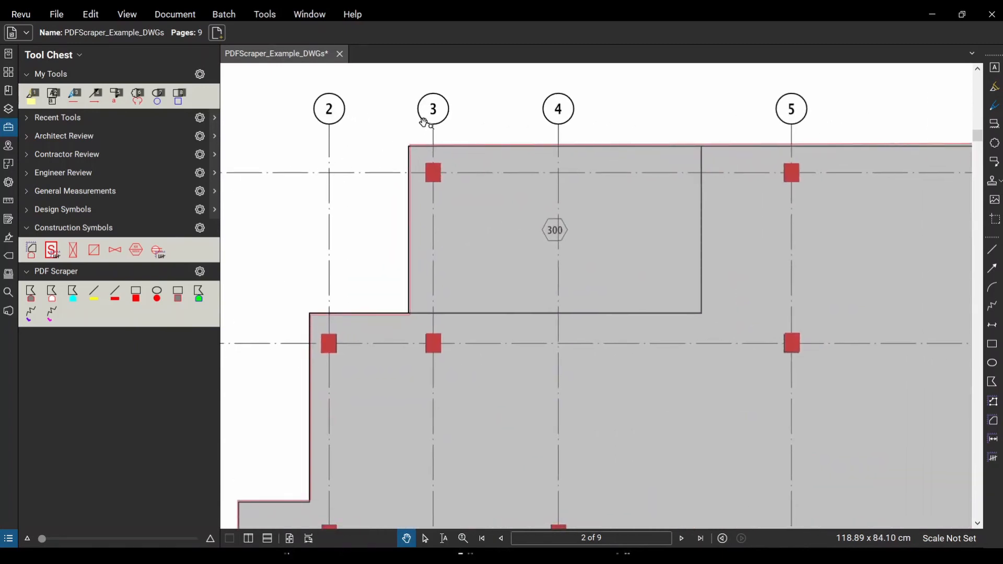
click(660, 209)
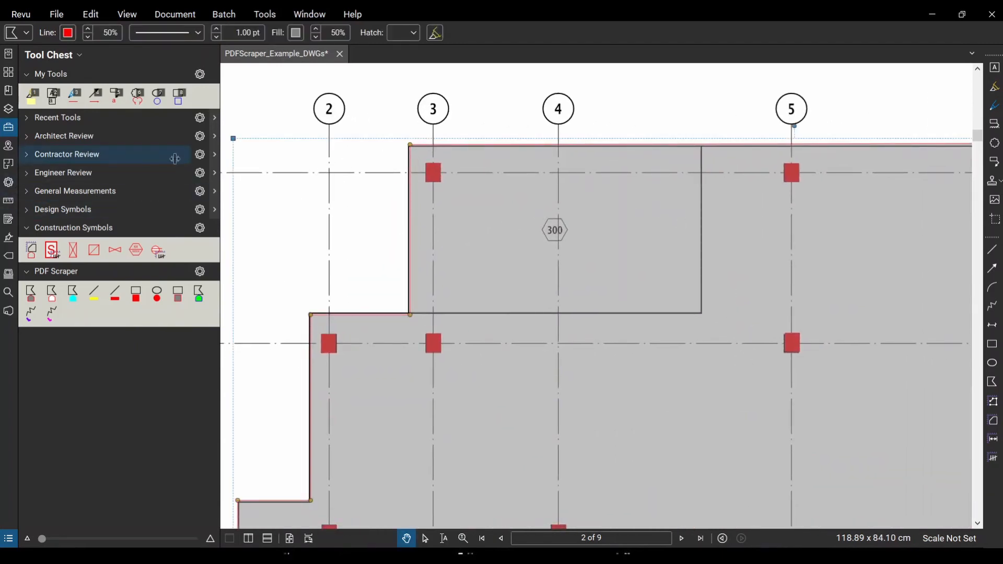
scroll(475, 226, down, 5)
key(Escape)
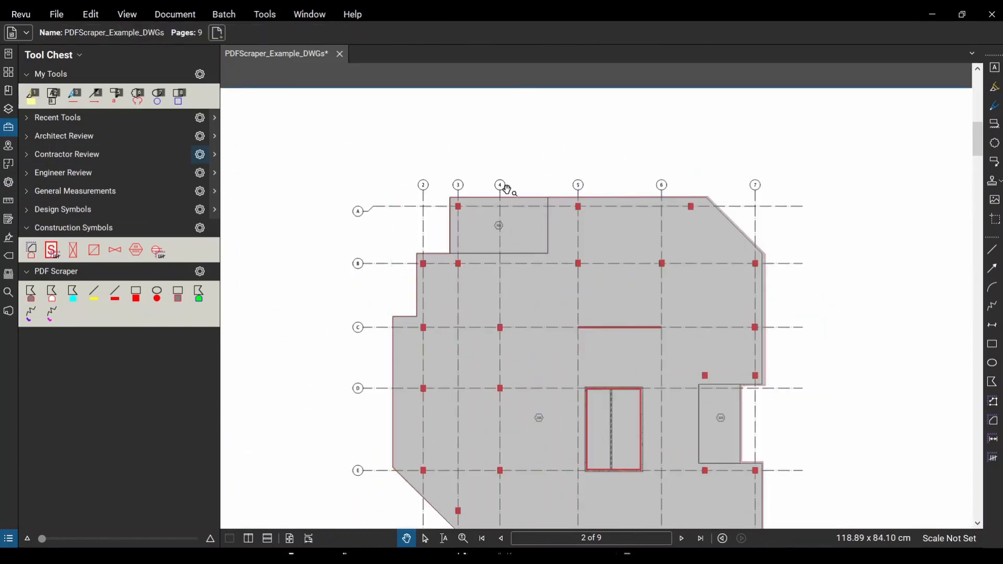
scroll(518, 220, up, 4)
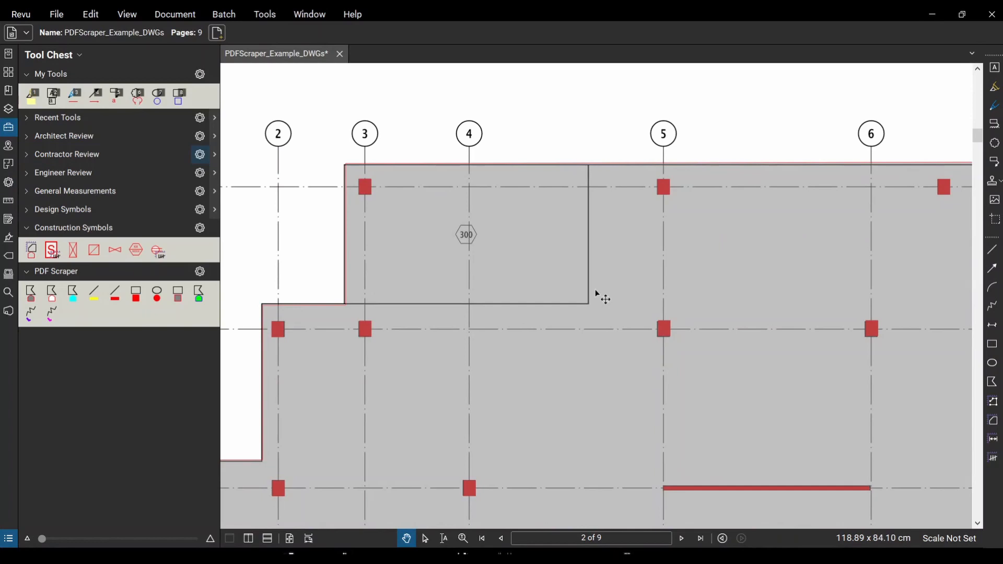
scroll(460, 308, down, 2)
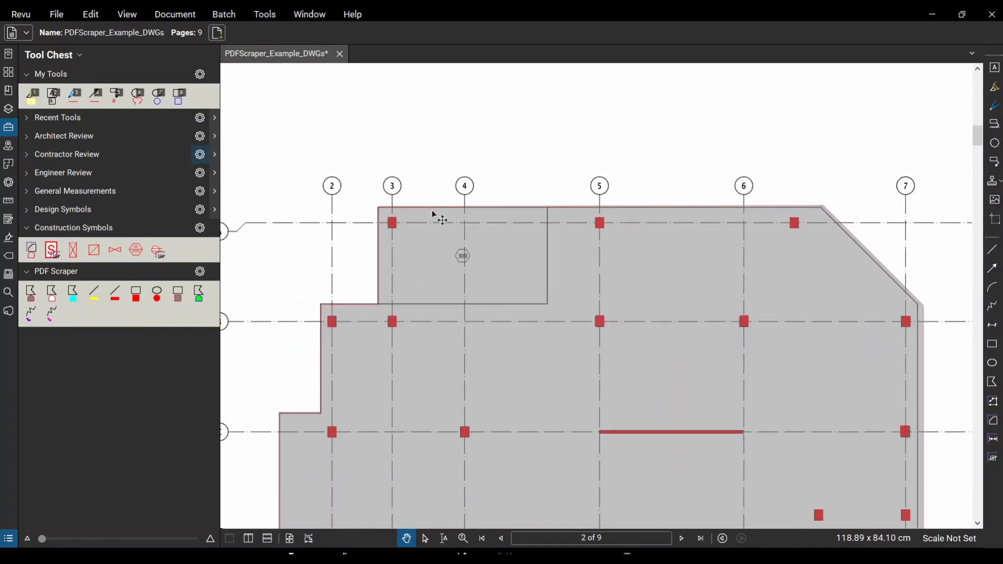
Enter the slab thickness as a t= value in the main slab polygon's comment.
click(9, 181)
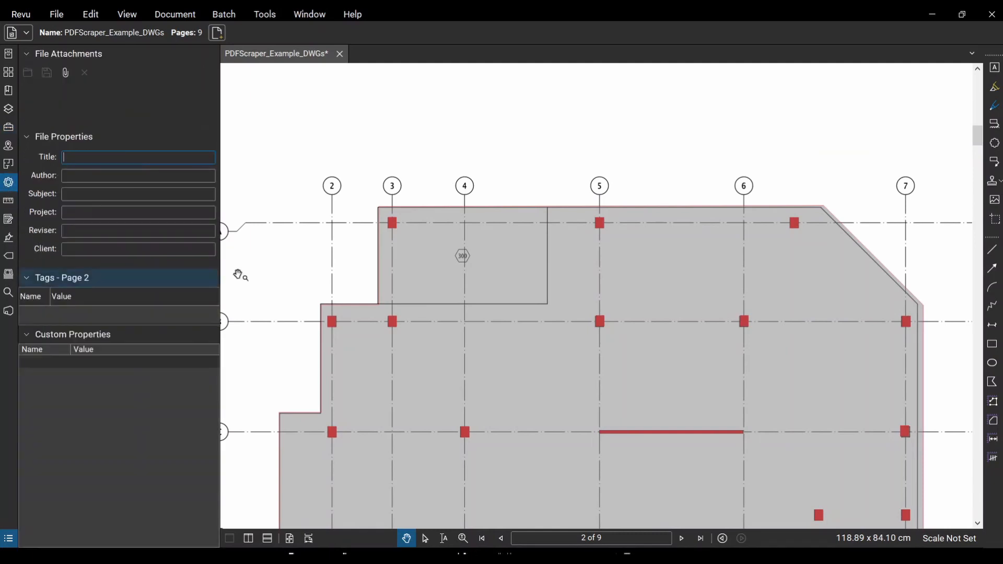
click(515, 344)
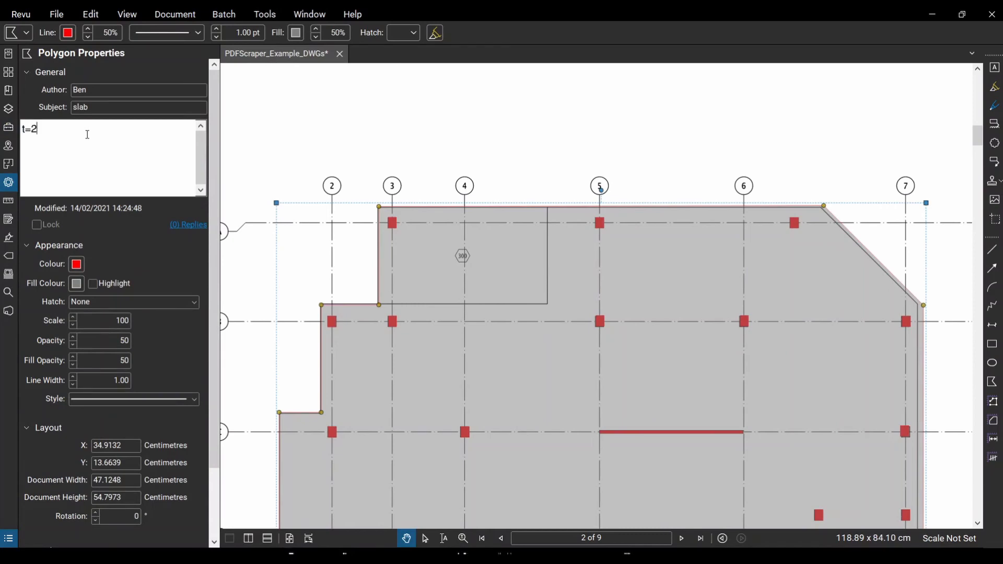
click(408, 175)
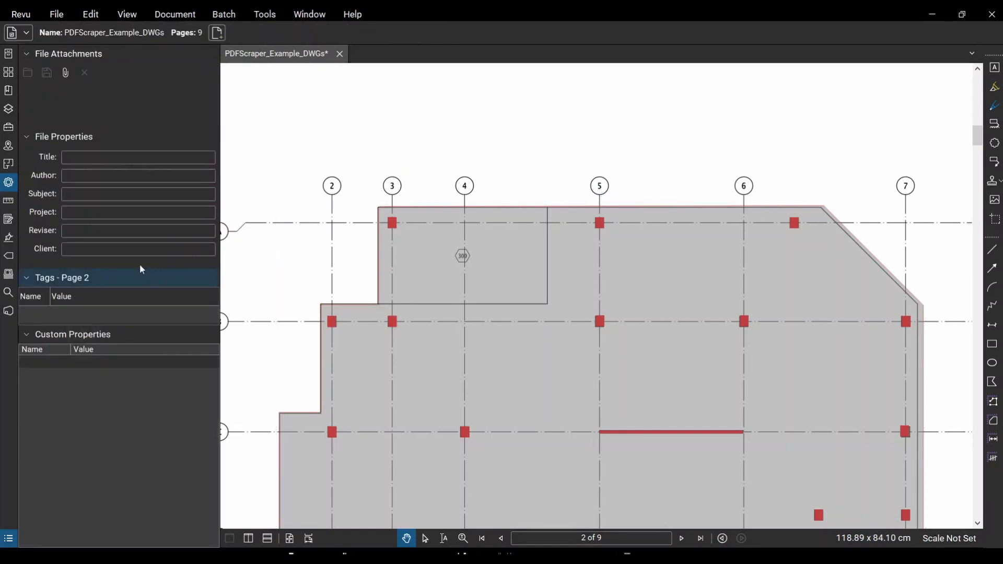
Trace the area tagged 300 between grids A and B with the grey slab polygon preset and set its comment to t=100.
click(9, 127)
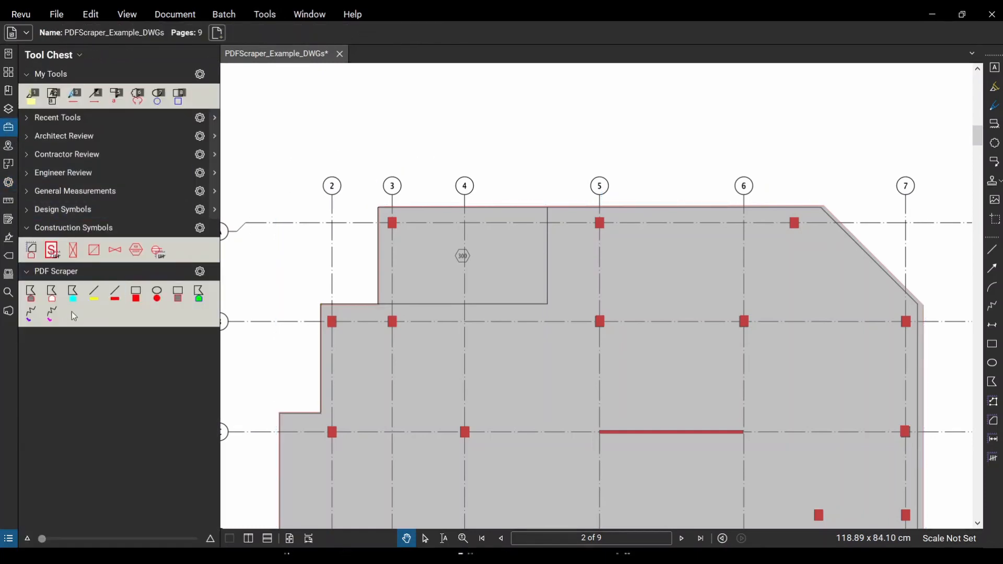
click(31, 293)
scroll(406, 235, up, 2)
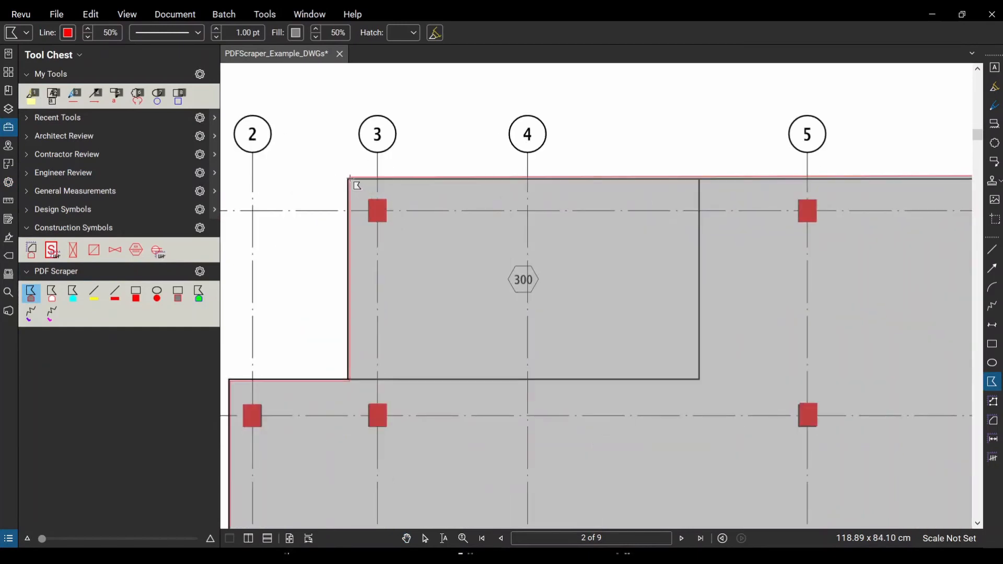
click(350, 380)
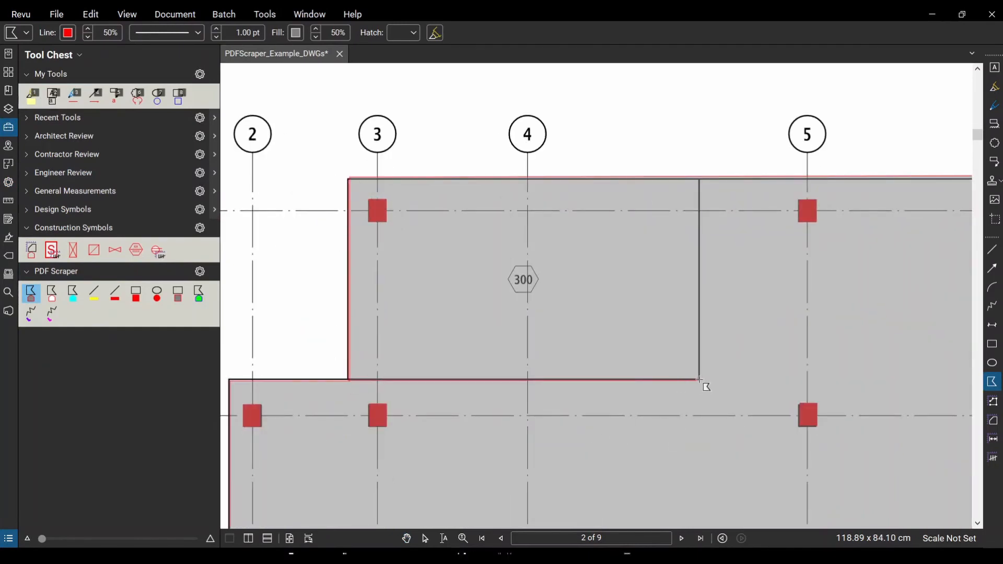
double_click(700, 178)
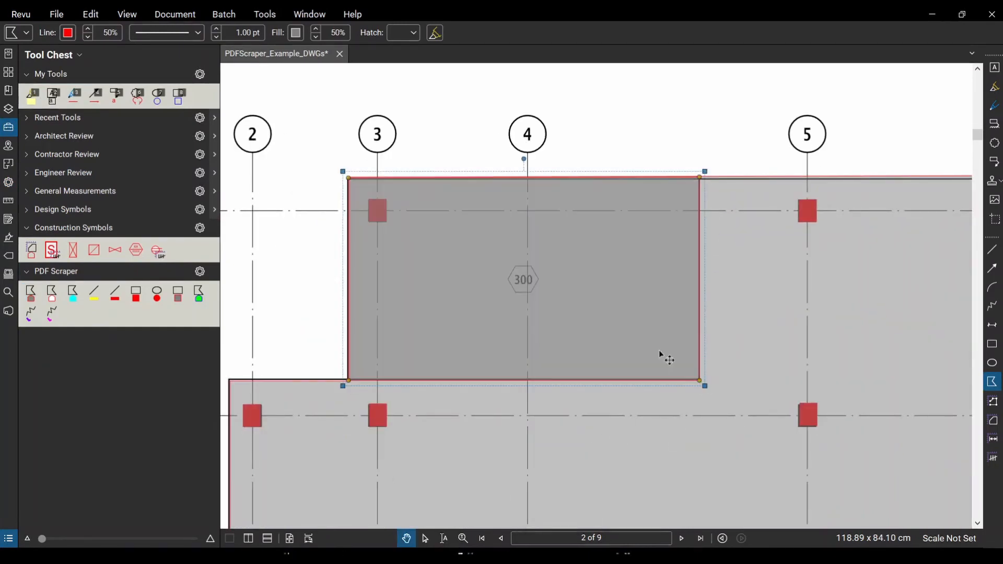
click(9, 183)
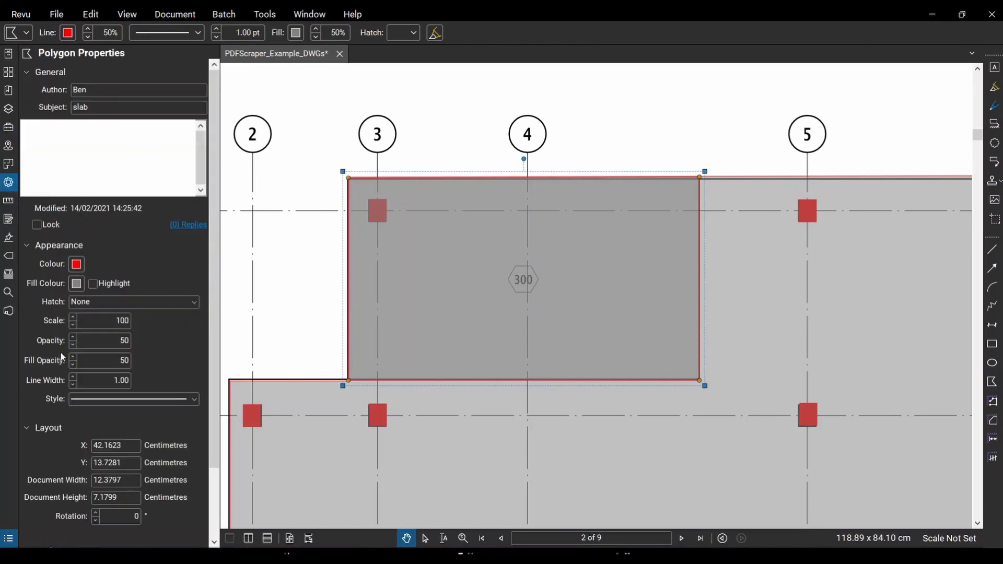
click(118, 161)
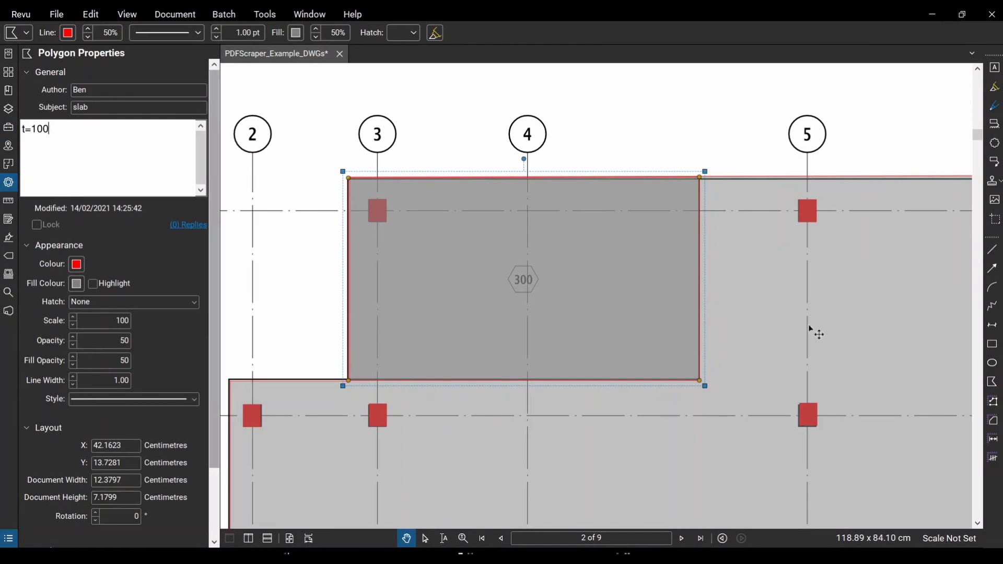
Copy the t=100 slab polygon onto the 300-tagged area between grids F and G, beside grid 5.
scroll(846, 305, down, 2)
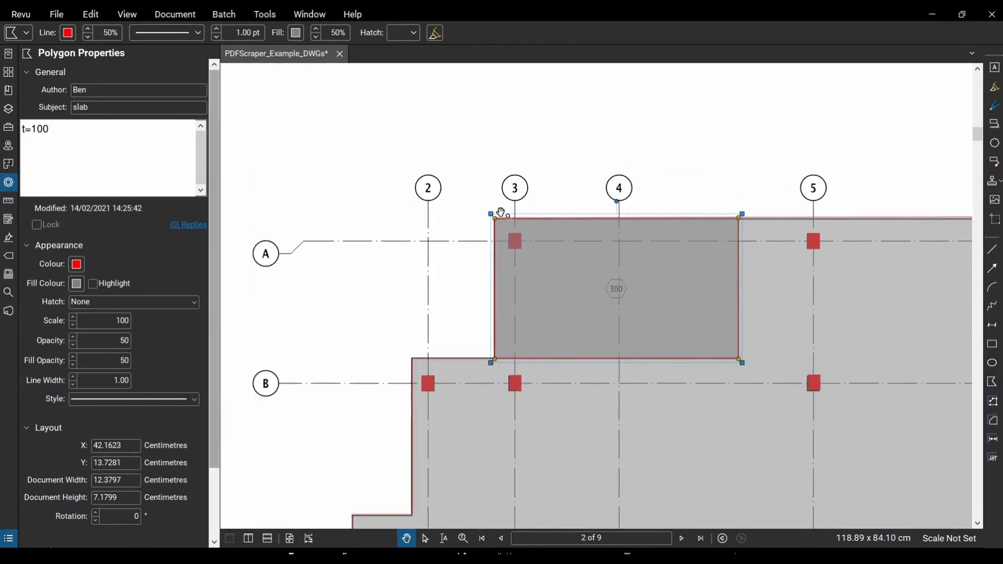
scroll(399, 239, down, 2)
drag(355, 229, 412, 66)
click(574, 127)
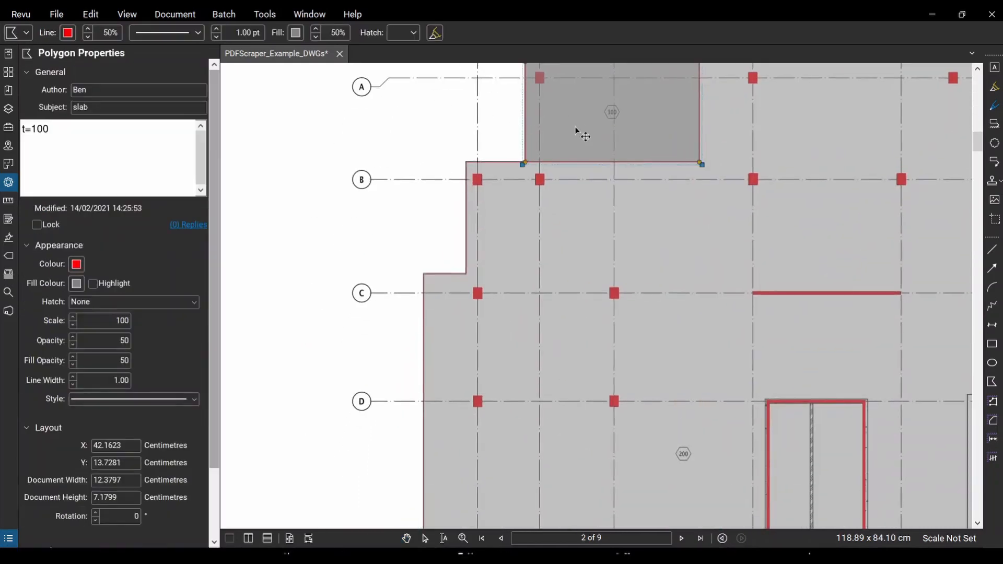
scroll(587, 148, down, 3)
drag(599, 135, 670, 364)
scroll(671, 364, up, 5)
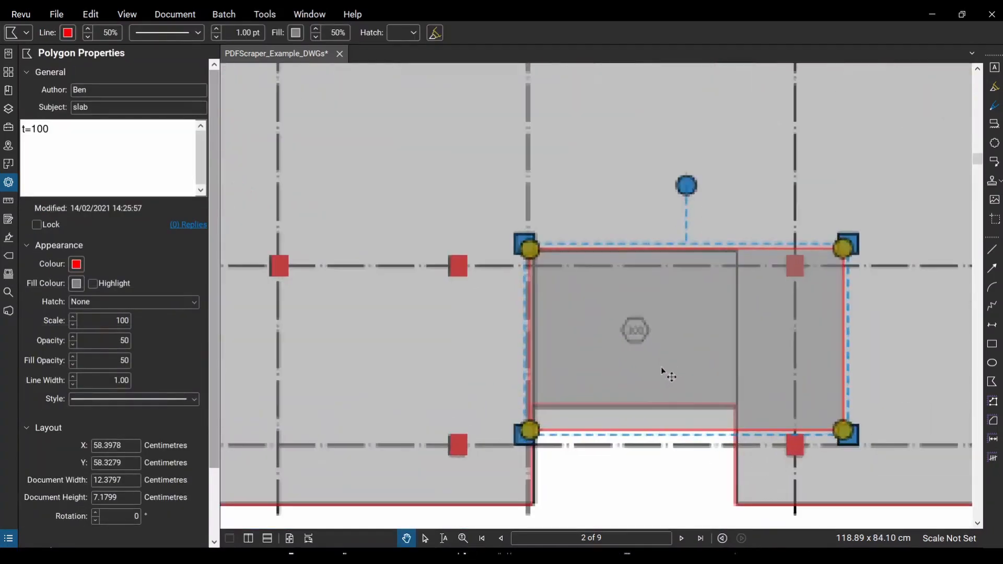
Reshape the copied slab polygon's corners to fit the 300-tagged area between grids F and G, beside grid 5.
drag(531, 428, 533, 403)
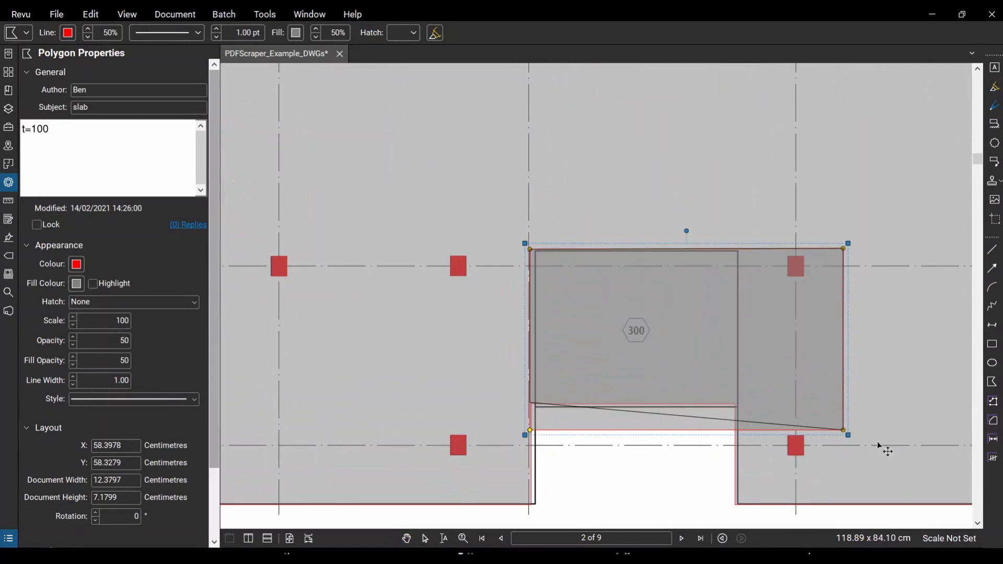
drag(844, 430, 737, 405)
drag(770, 261, 739, 251)
scroll(724, 299, down, 5)
Copy the t=100 slab polygon onto the 300-tagged area between grids D and E near grid 7 and reshape its corners to fit.
key(ctrl+v)
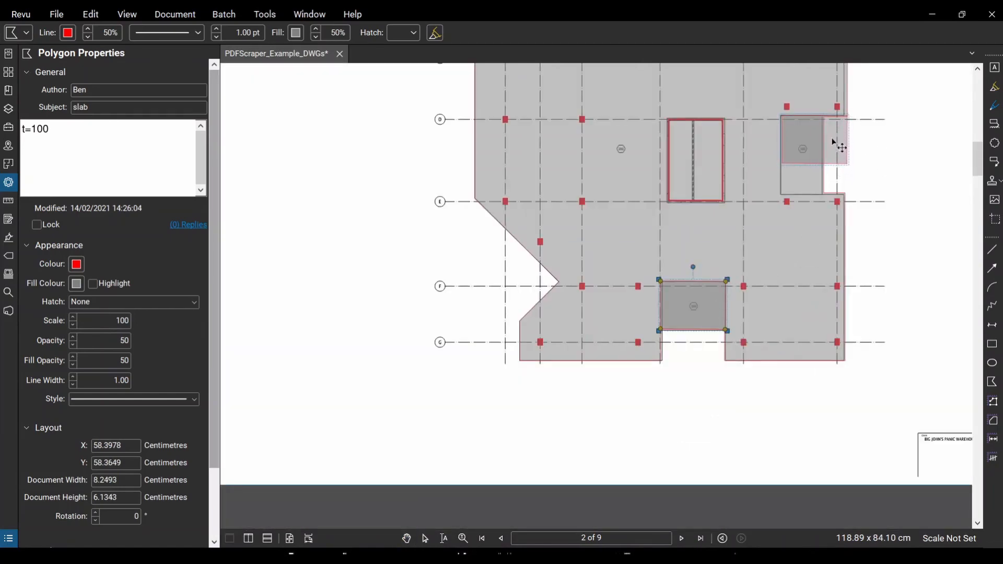
click(839, 149)
scroll(839, 146, up, 3)
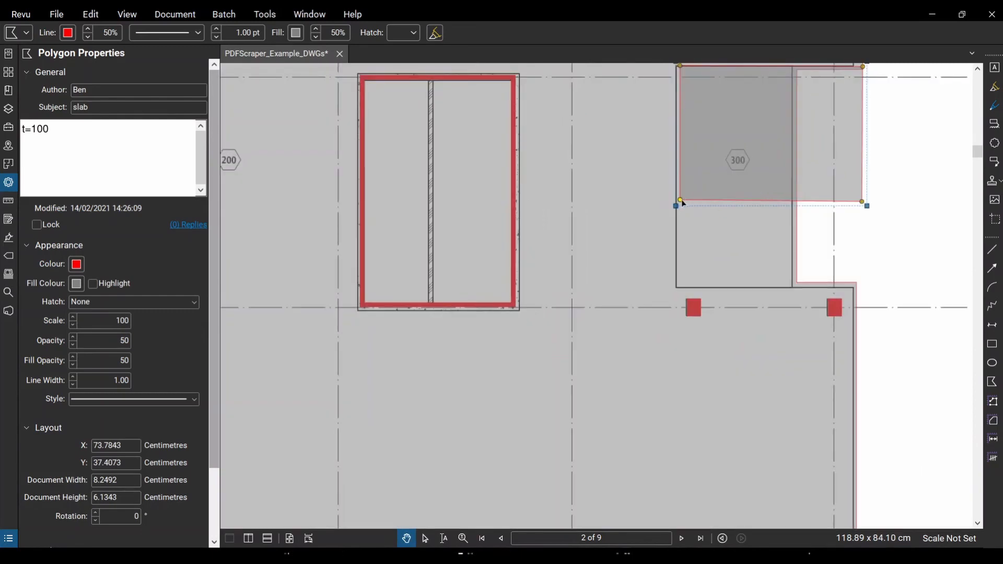
drag(681, 202, 681, 285)
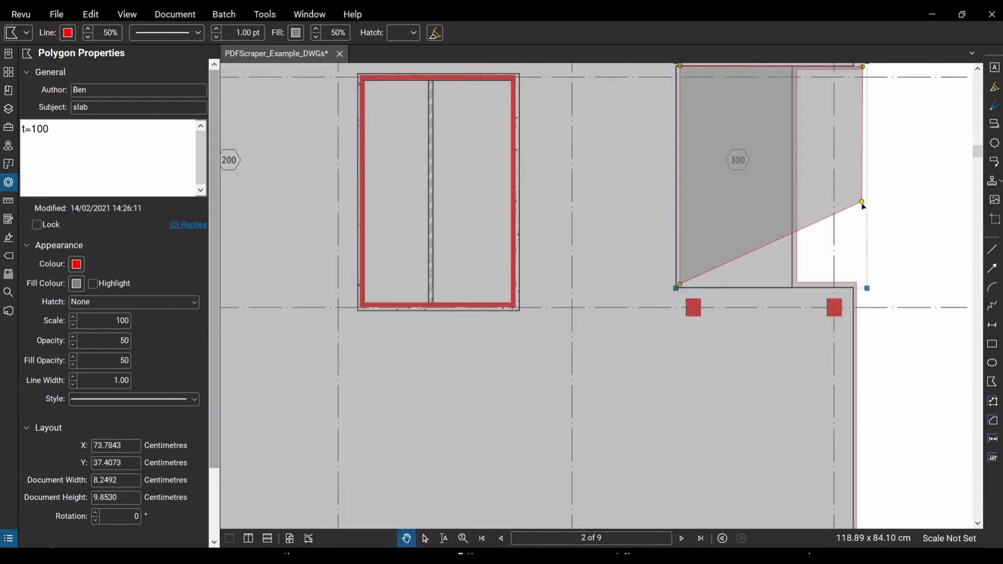
mouse_move(862, 204)
mouse_down()
mouse_move(799, 287)
mouse_move(767, 302)
mouse_up()
scroll(811, 296, down, 4)
scroll(819, 171, up, 4)
click(914, 377)
scroll(903, 366, down, 1)
scroll(903, 366, down, 3)
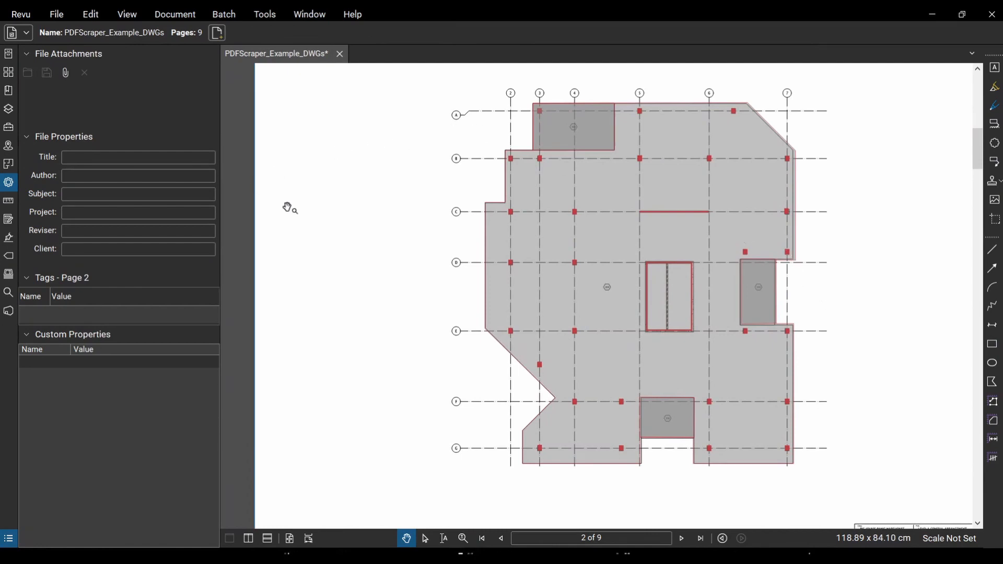
Draw an area load polygon about 59 by 63 cm around the entire floor plan with the green PDF Scraper preset.
mouse_move(400, 239)
mouse_down()
mouse_move(223, 231)
mouse_move(243, 235)
mouse_up()
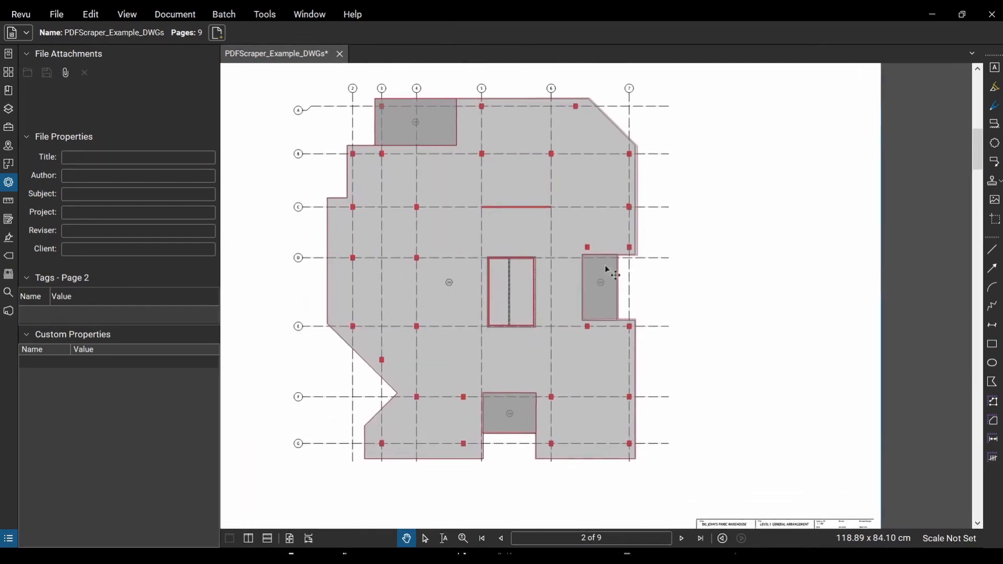
drag(739, 297, 798, 307)
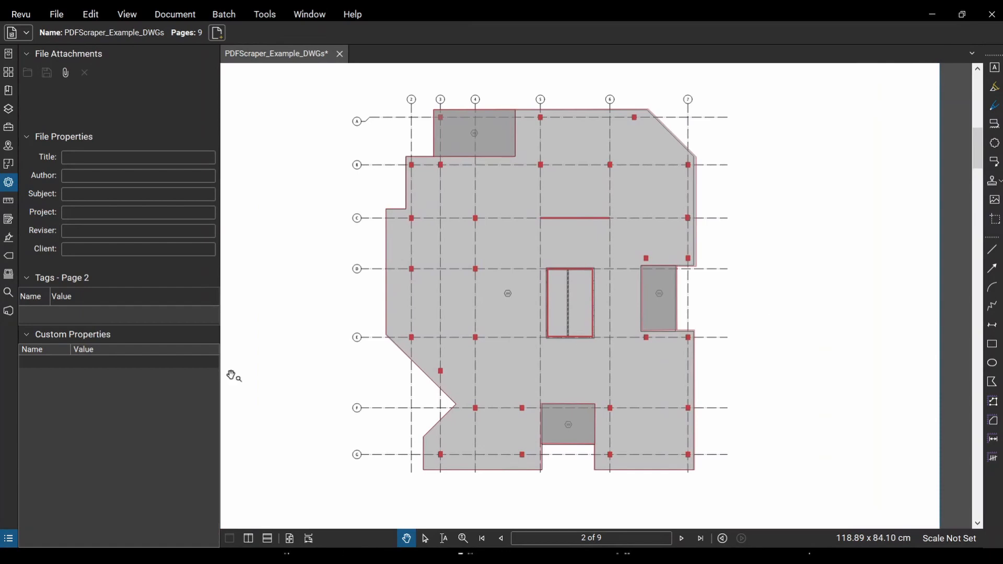
click(9, 127)
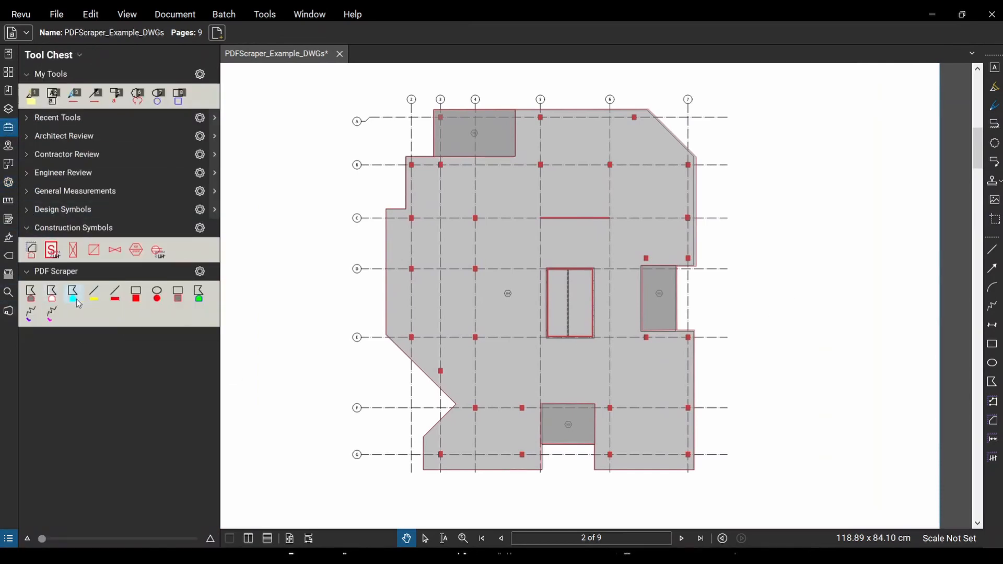
click(199, 298)
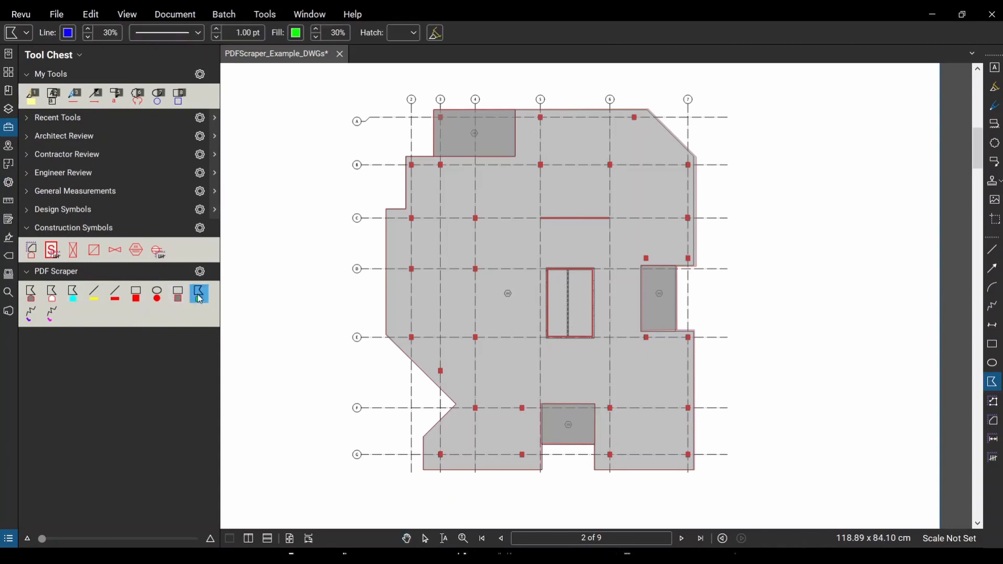
click(361, 91)
click(358, 497)
scroll(360, 499, down, 1)
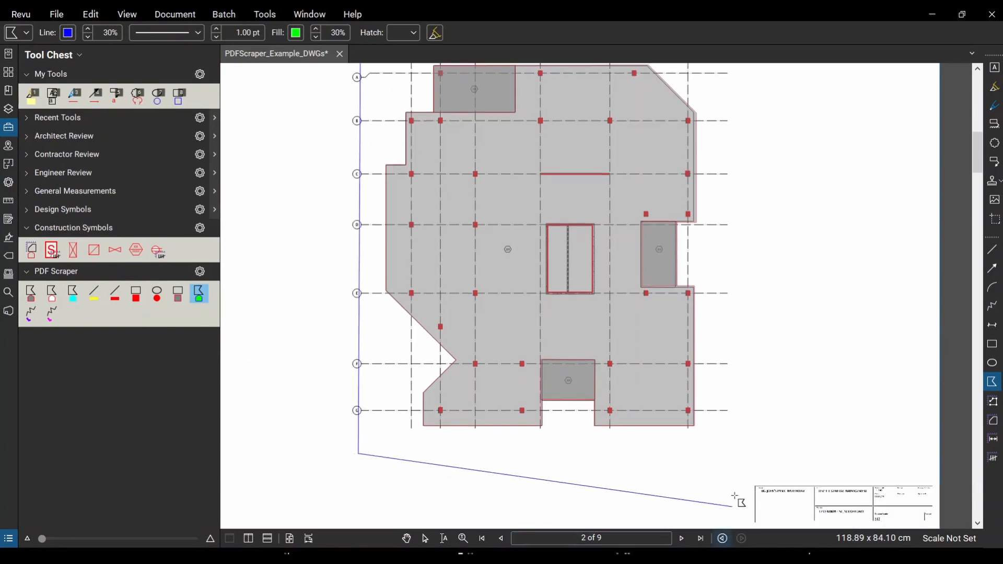
click(746, 462)
scroll(746, 100, up, 1)
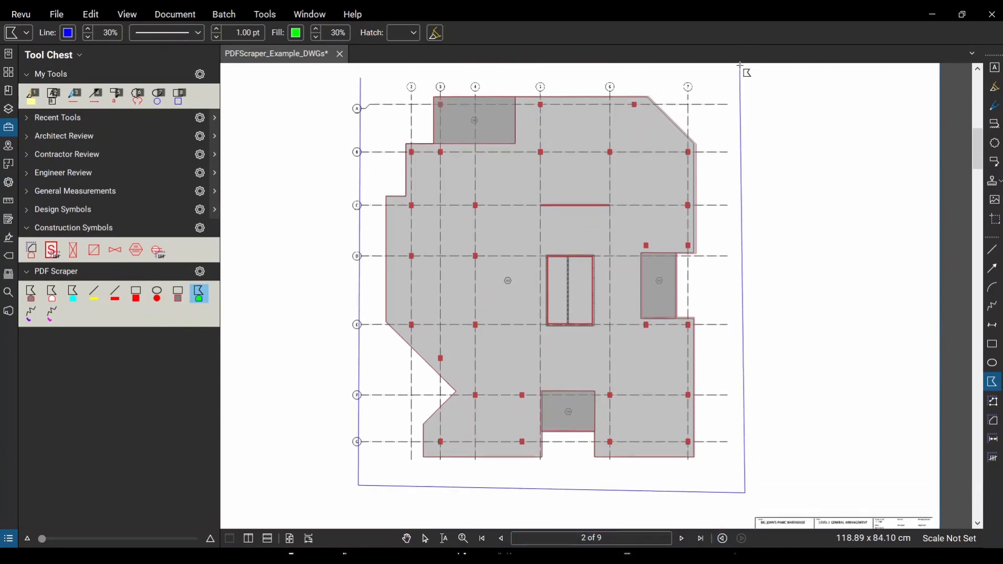
double_click(746, 107)
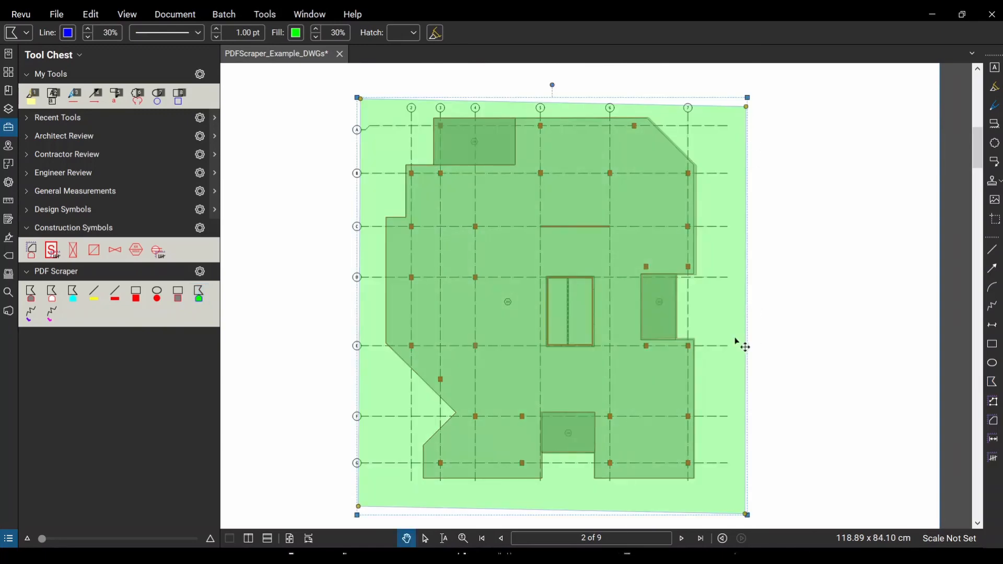
drag(728, 336, 727, 330)
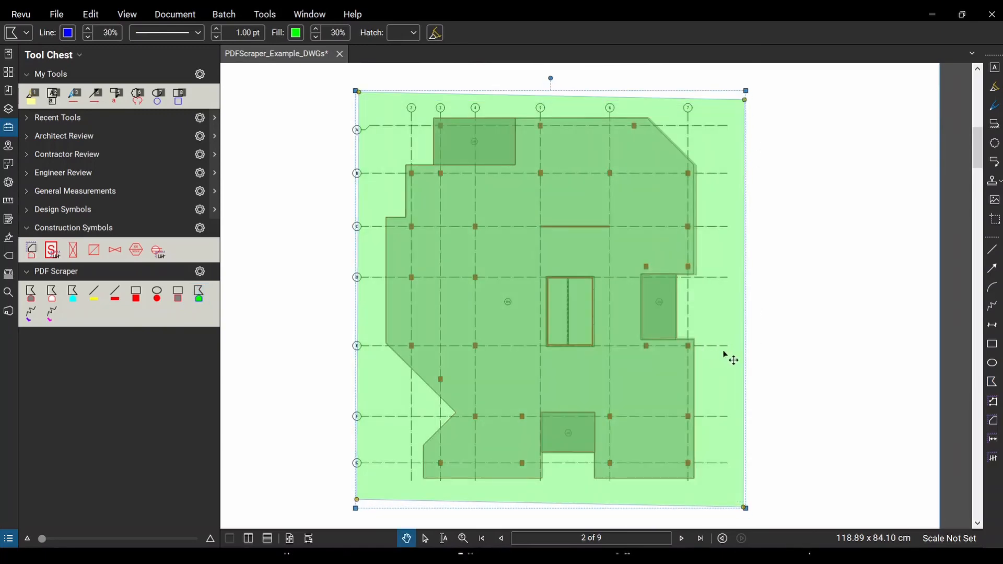
Enter sdl=1.5 and rll=2 on separate lines in the large area load polygon's comment.
click(9, 182)
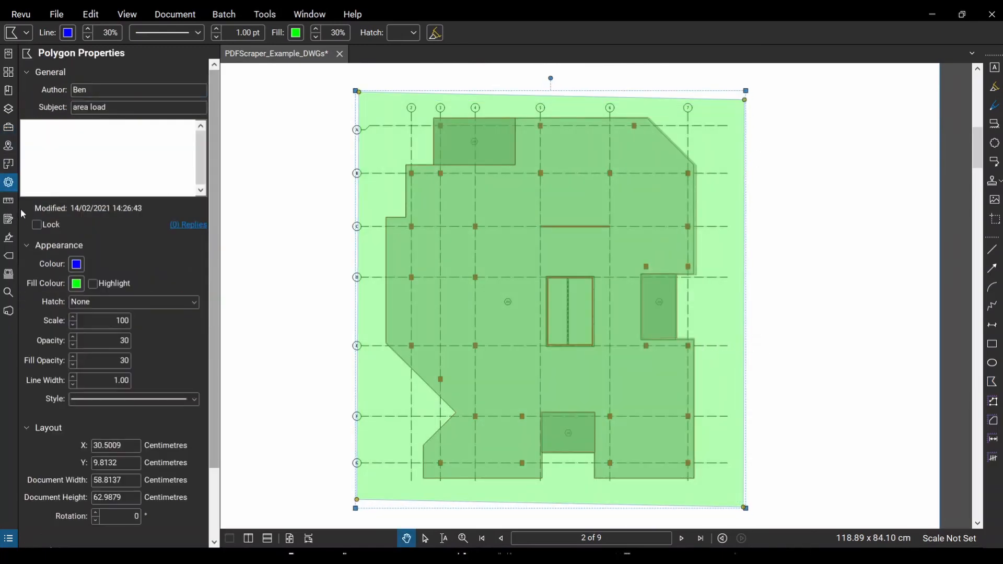
click(82, 162)
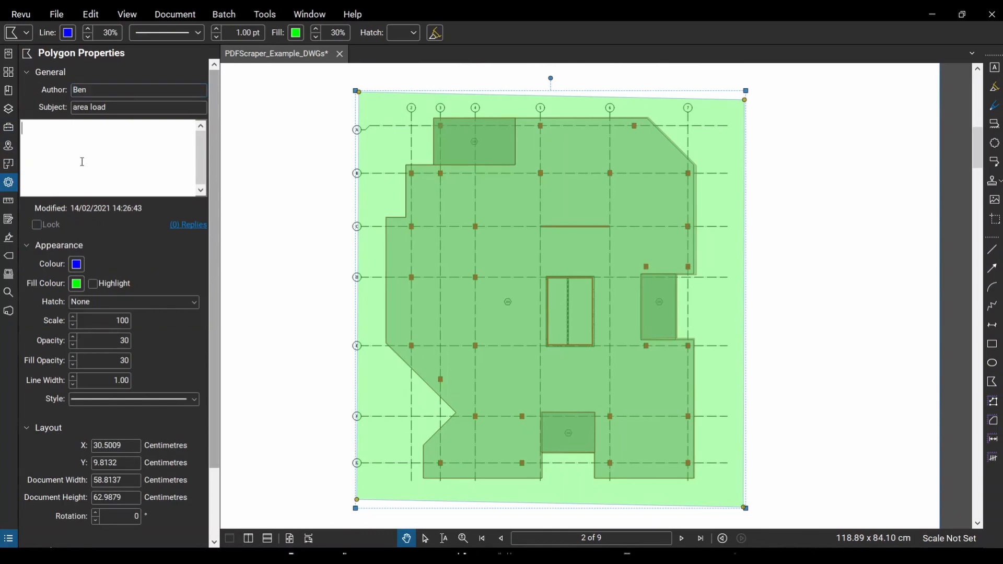
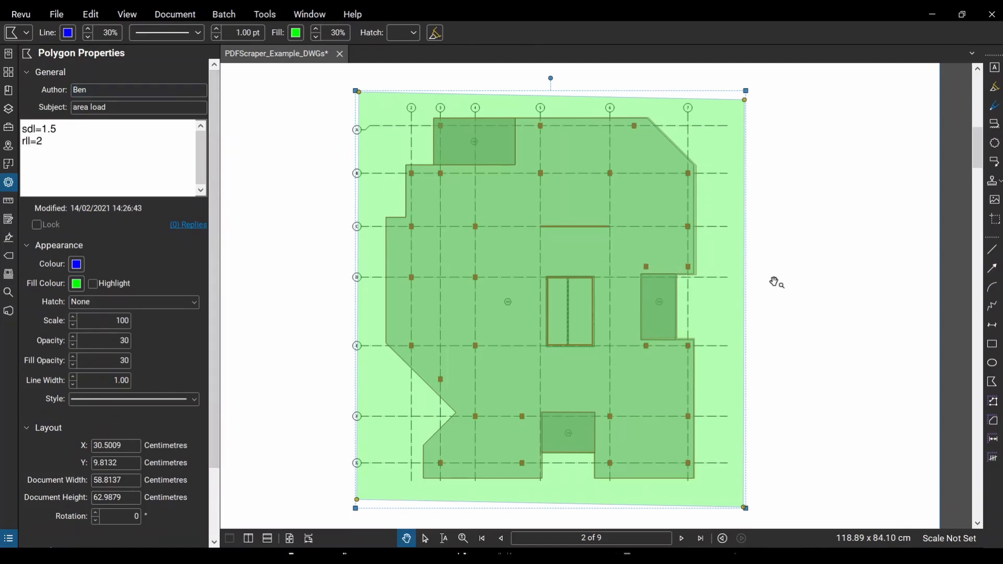
click(758, 280)
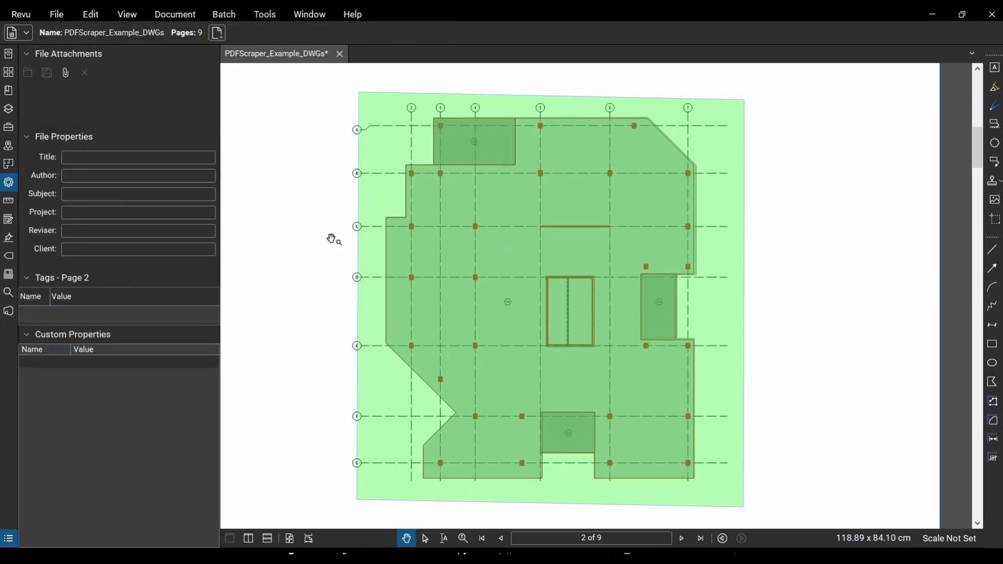
Trace the 300-tagged area between grids A and B with the green area load polygon preset.
click(8, 127)
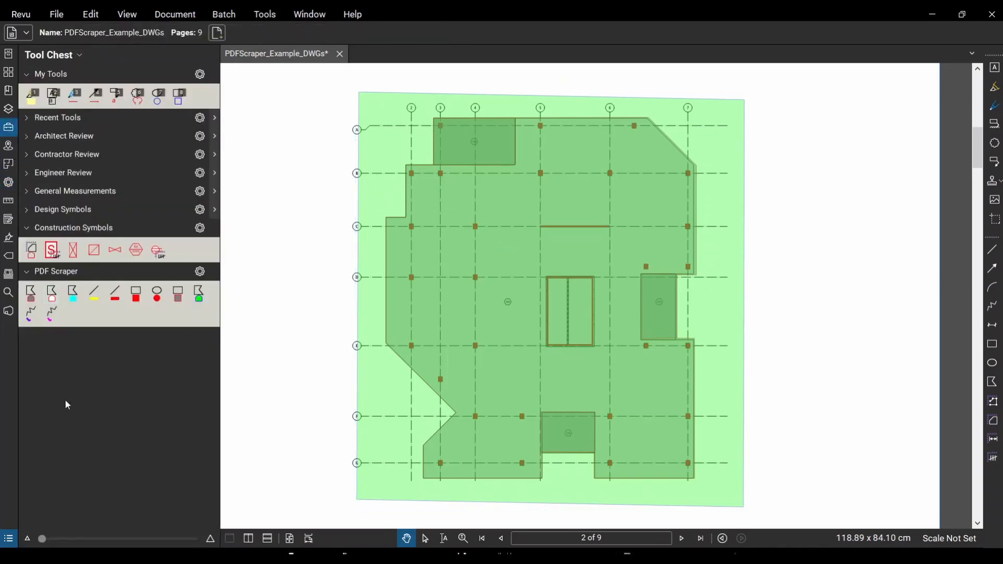
click(198, 294)
scroll(497, 152, up, 3)
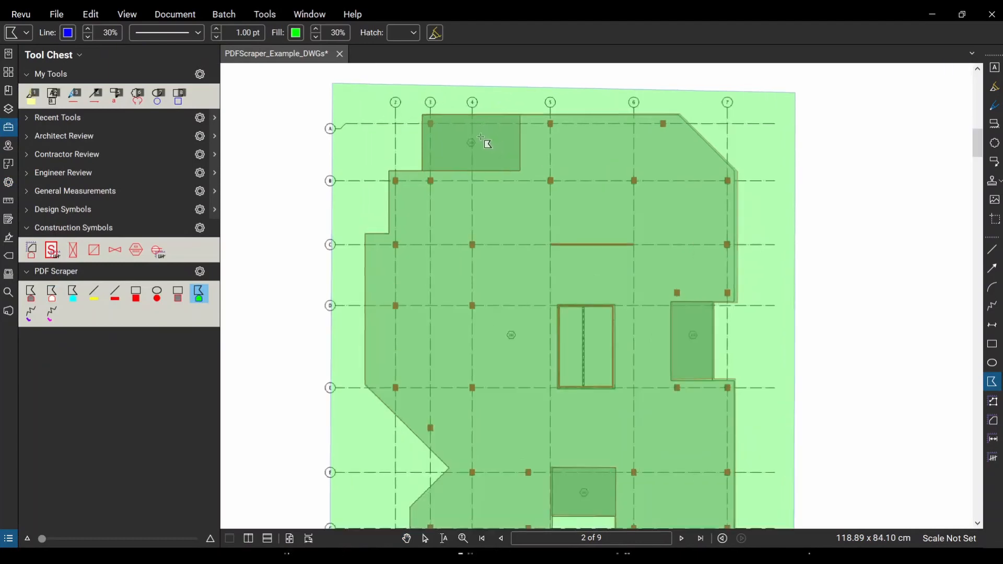
click(390, 98)
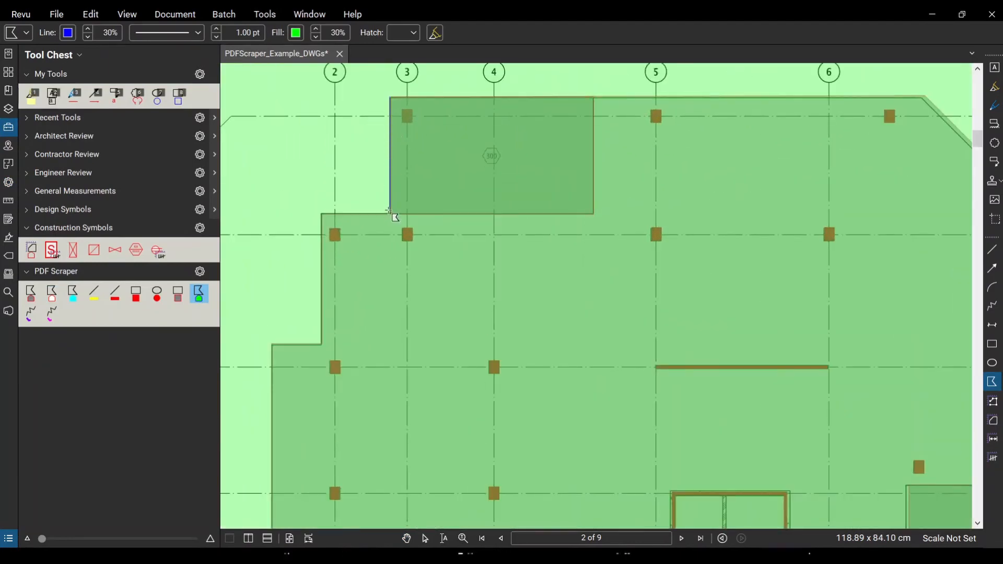
click(389, 214)
click(594, 214)
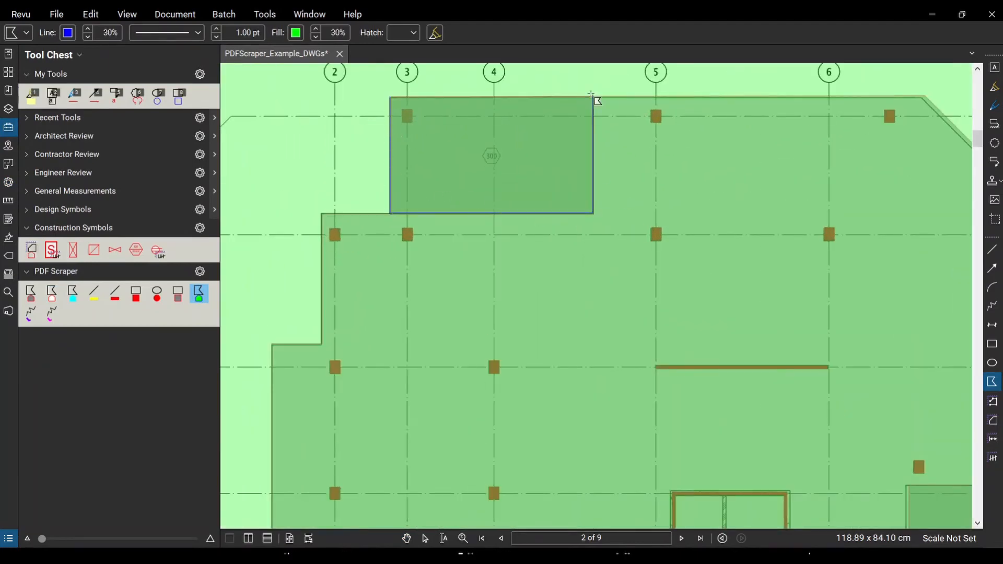
double_click(591, 97)
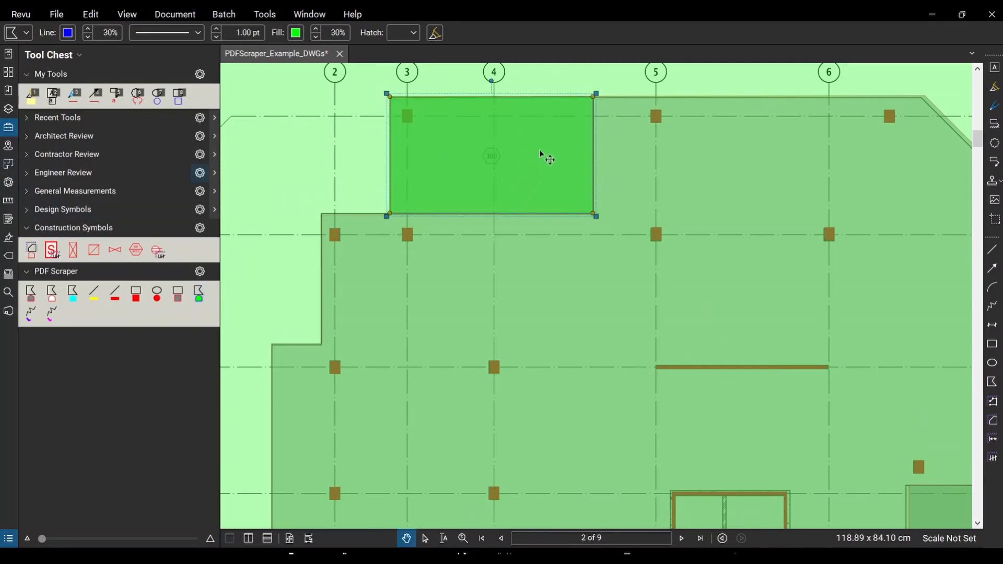
Set the comment of the small area load polygon between grids A and B to sdl=1.
click(8, 182)
click(60, 172)
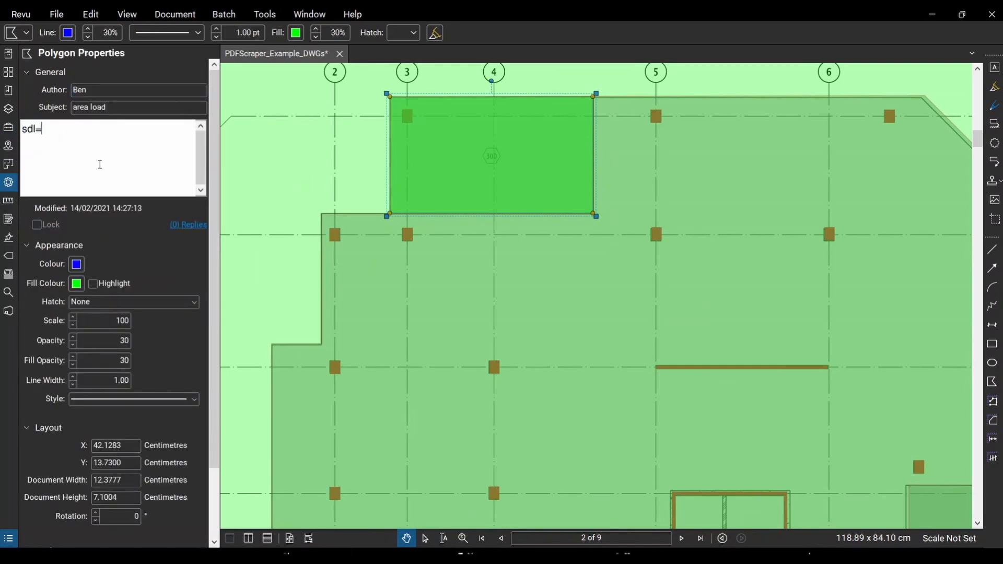
scroll(488, 280, down, 2)
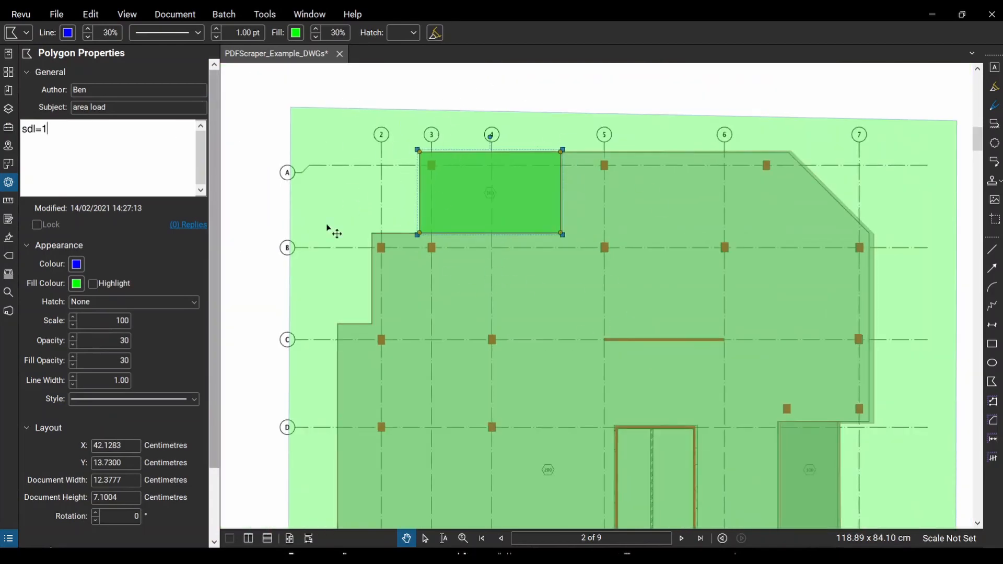
scroll(266, 232, down, 1)
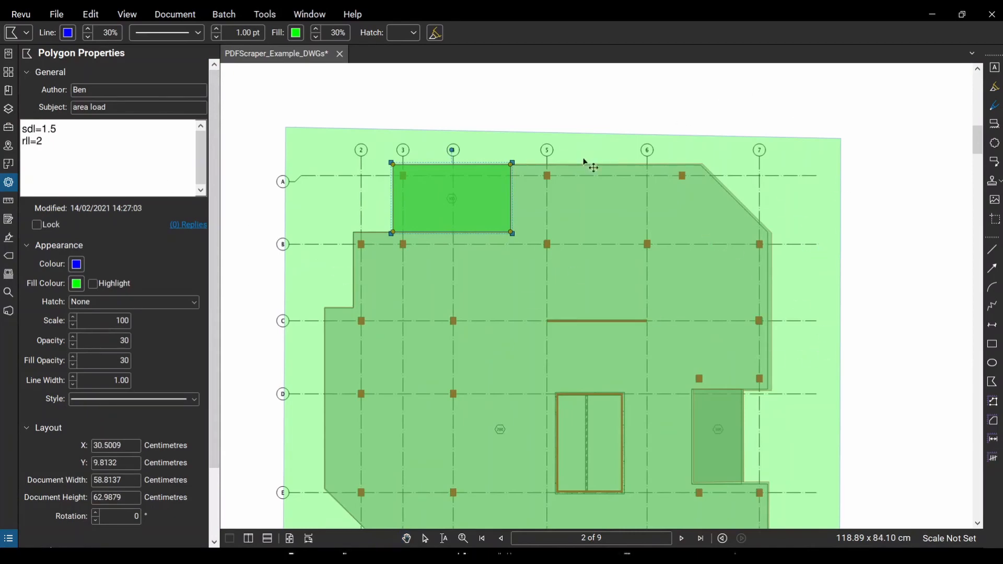
click(892, 212)
scroll(900, 246, down, 1)
drag(900, 246, 815, 147)
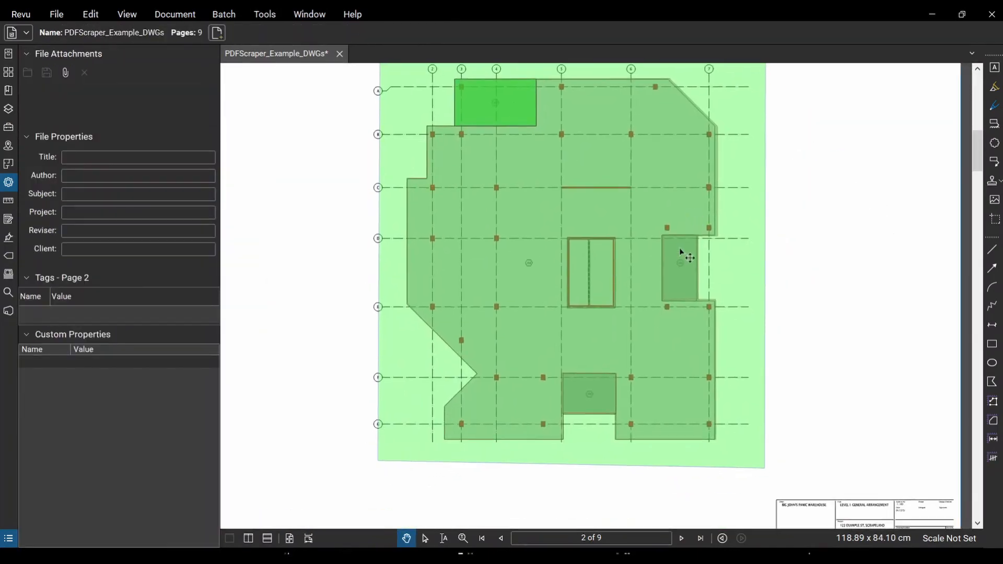
Copy the sdl=1 area load onto the 300-tagged area between grids F and G and reshape its corners to fit.
click(532, 136)
click(487, 96)
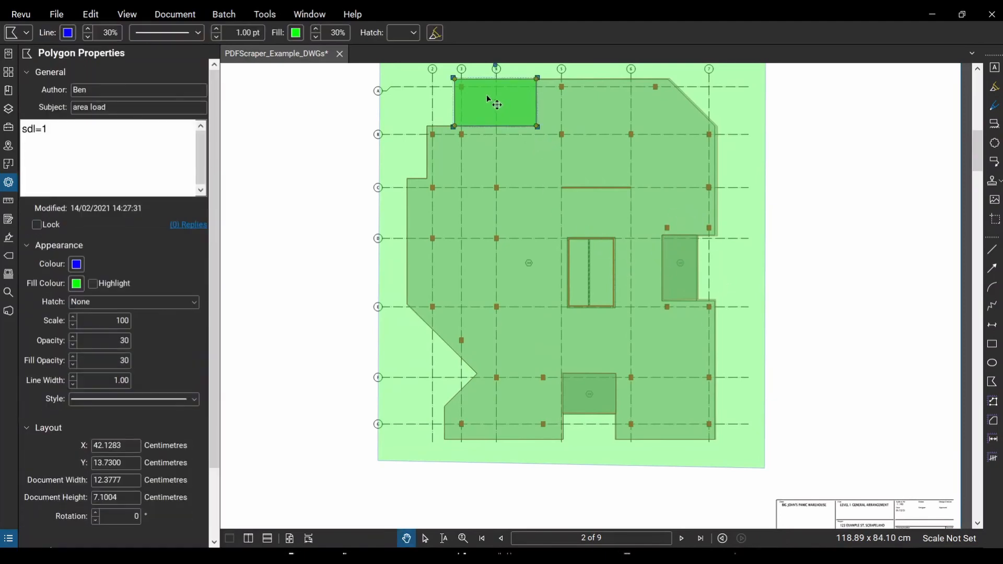
key(ctrl+v)
drag(600, 410, 596, 401)
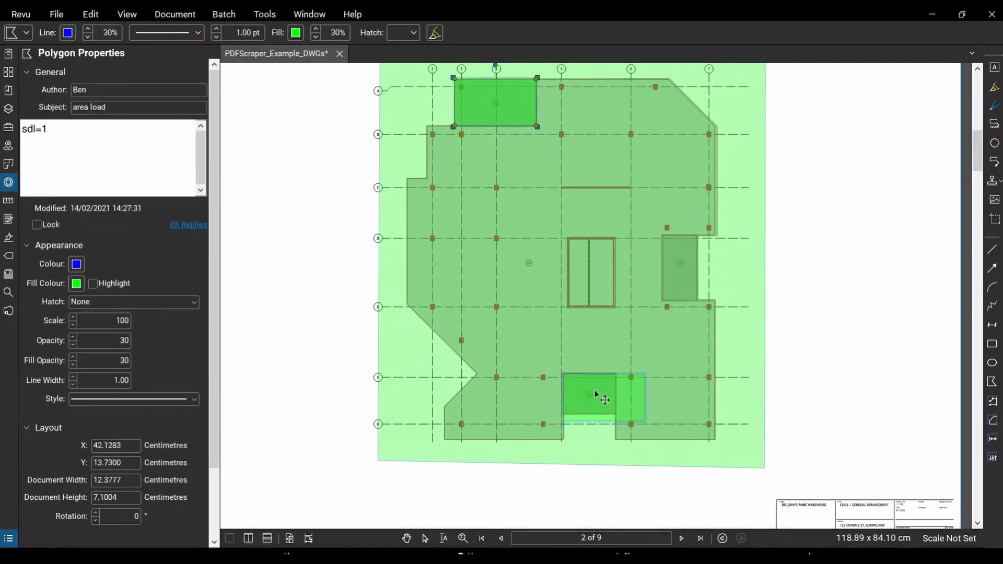
scroll(577, 422, up, 5)
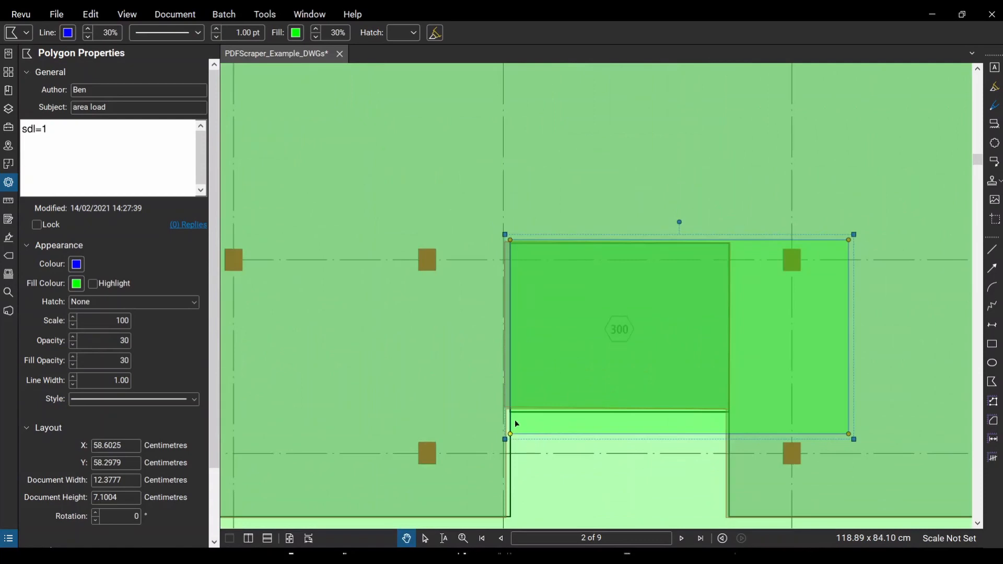
drag(515, 420, 510, 410)
drag(850, 435, 730, 409)
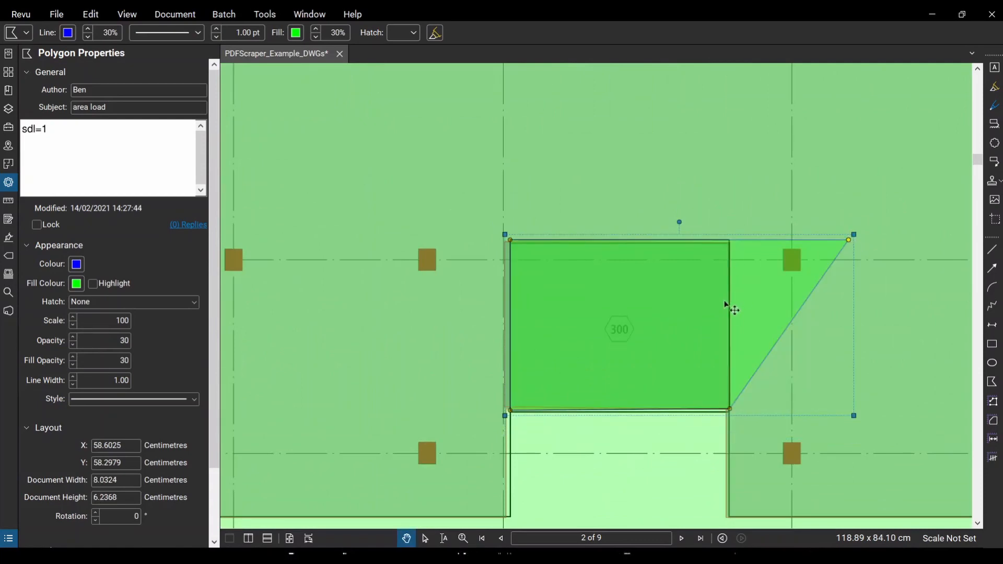
scroll(726, 305, down, 5)
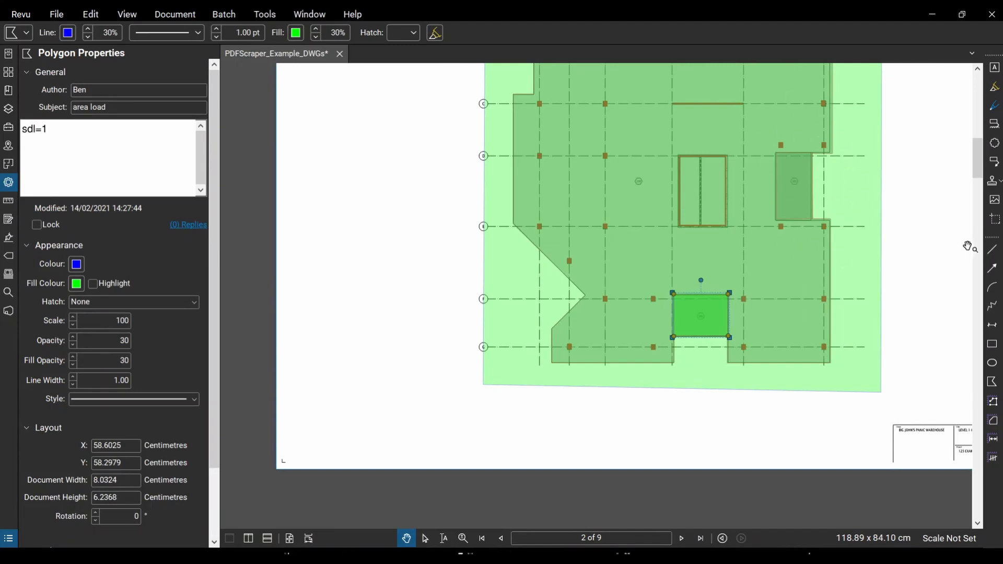
drag(928, 188, 814, 260)
scroll(788, 268, down, 1)
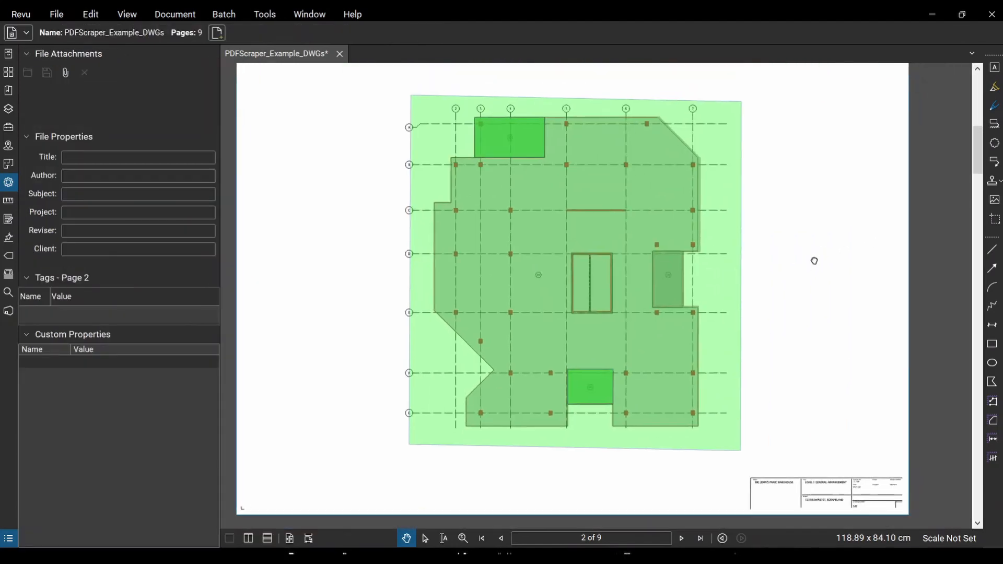
scroll(790, 475, up, 1)
scroll(797, 456, down, 2)
scroll(810, 397, up, 1)
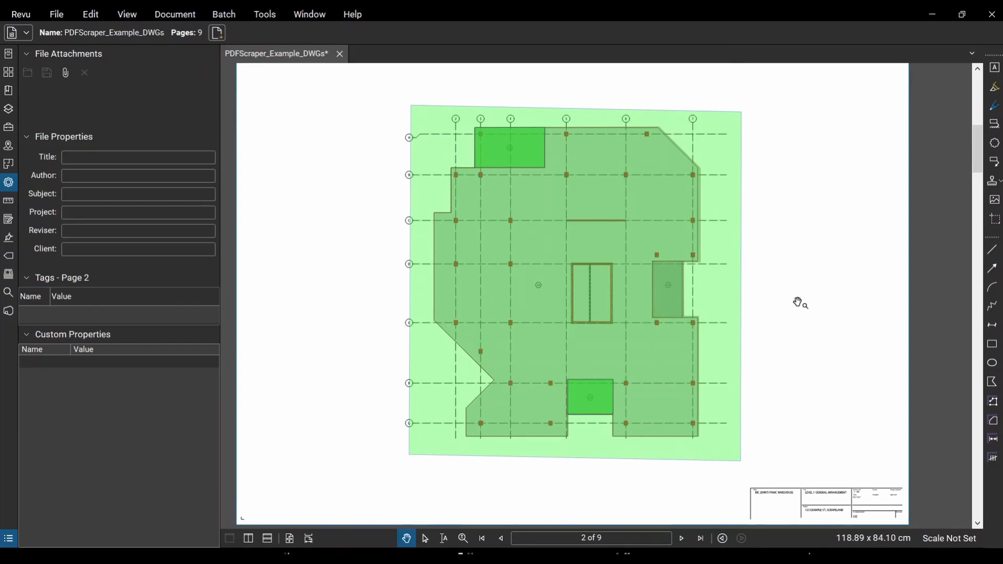
drag(798, 303, 800, 304)
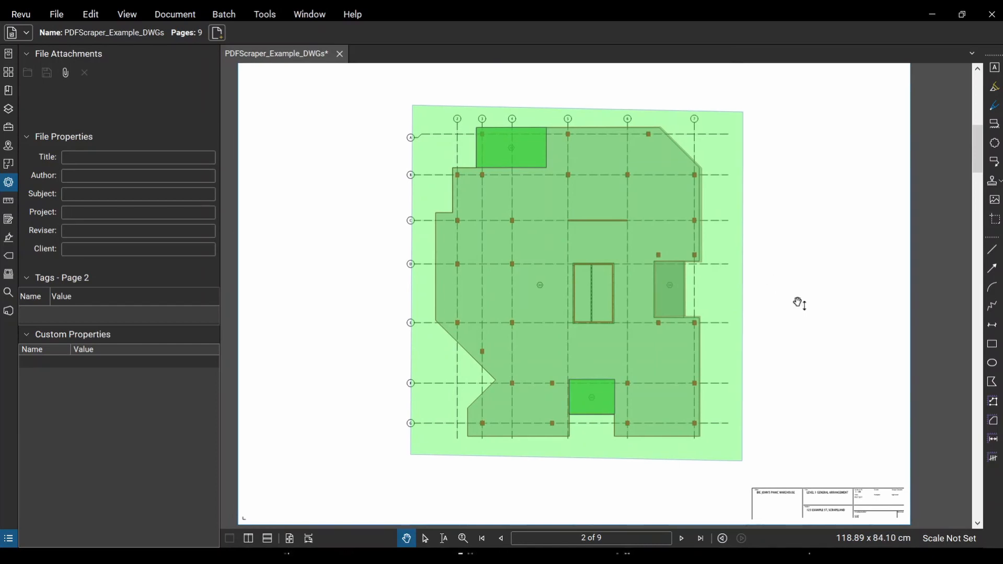
Copy all the markups on page 2 and paste them in place onto page 3.
click(8, 109)
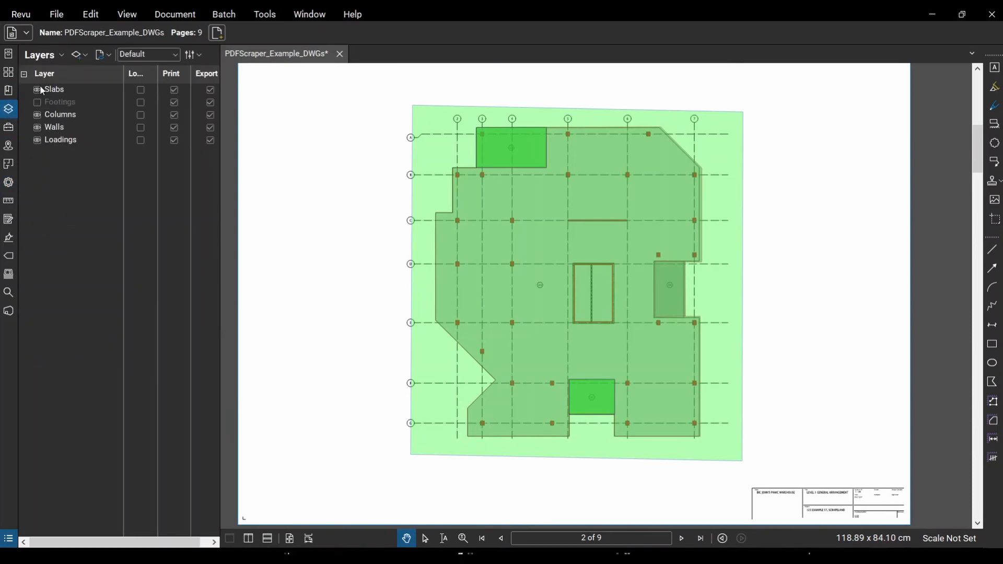
key(ctrl+a)
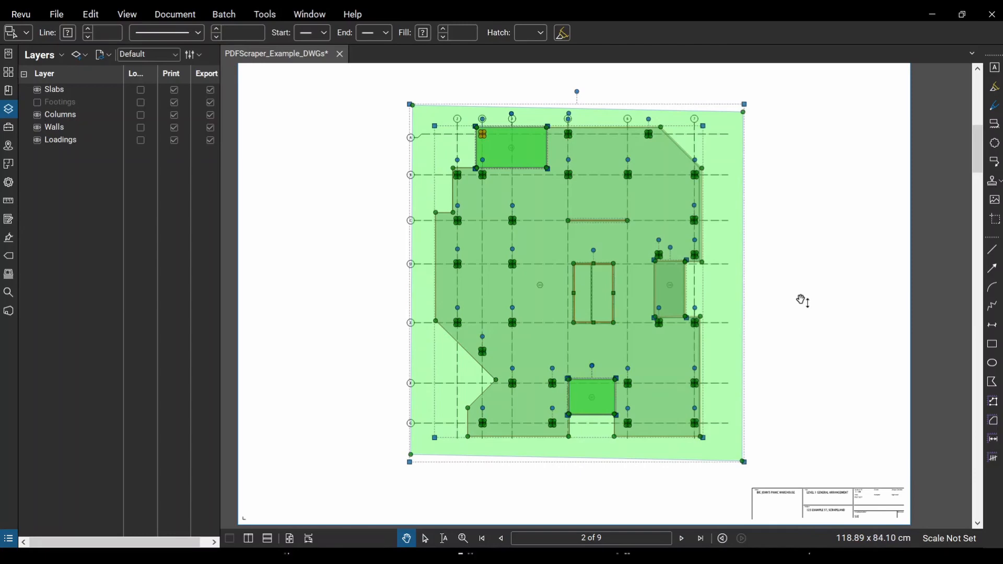
scroll(803, 301, down, 1)
key(ctrl+shift+v)
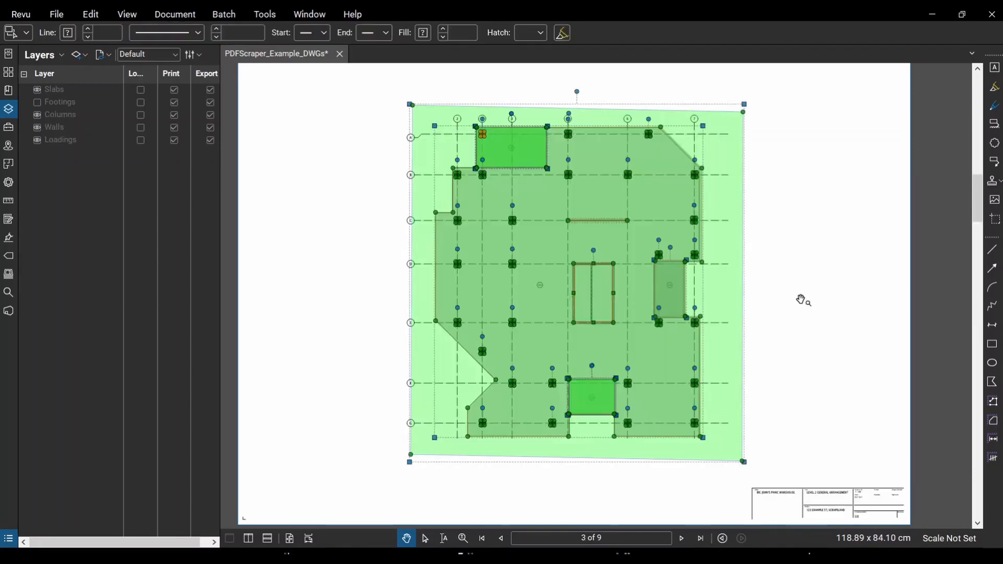
click(802, 324)
scroll(549, 302, up, 3)
scroll(549, 300, down, 2)
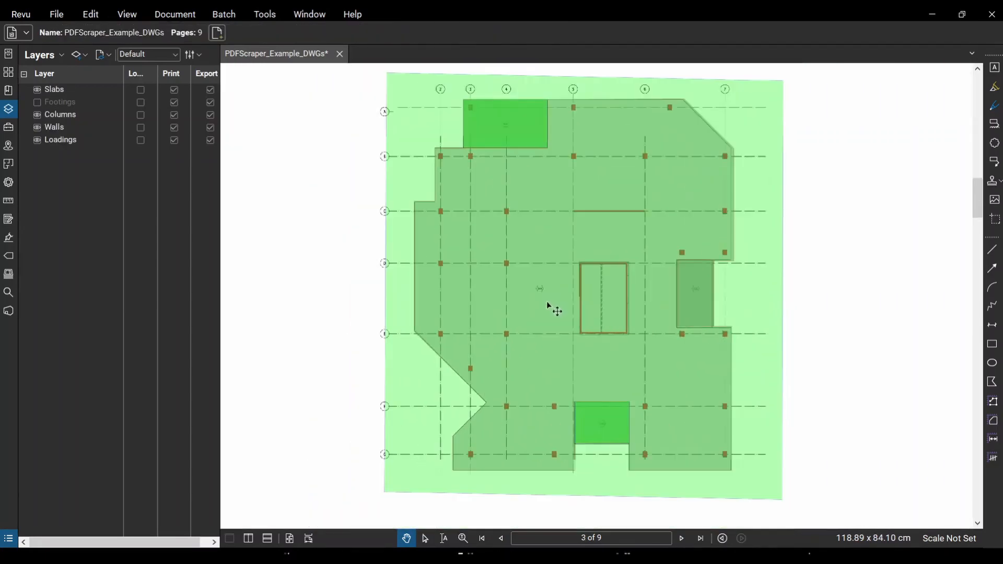
scroll(569, 324, down, 2)
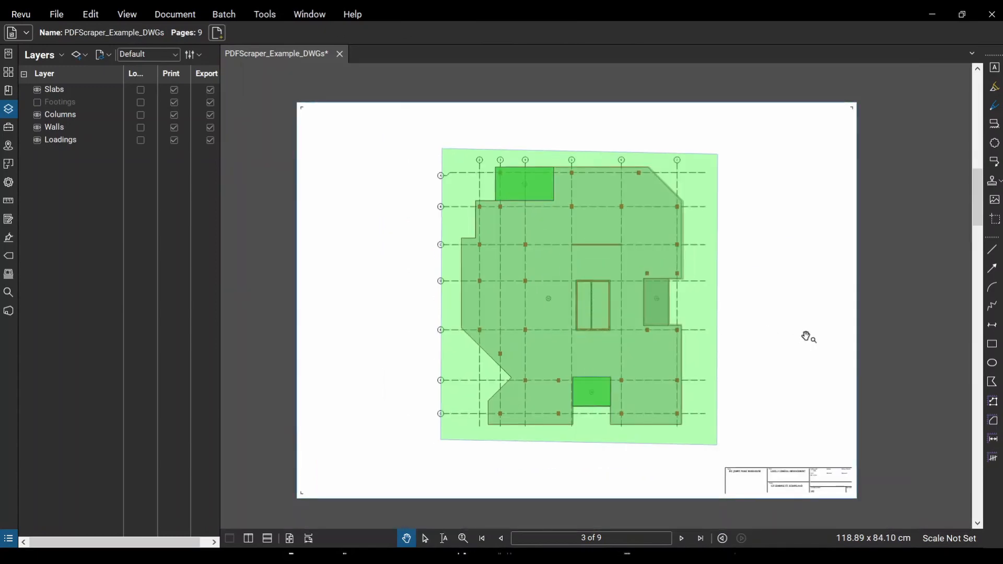
scroll(784, 499, up, 3)
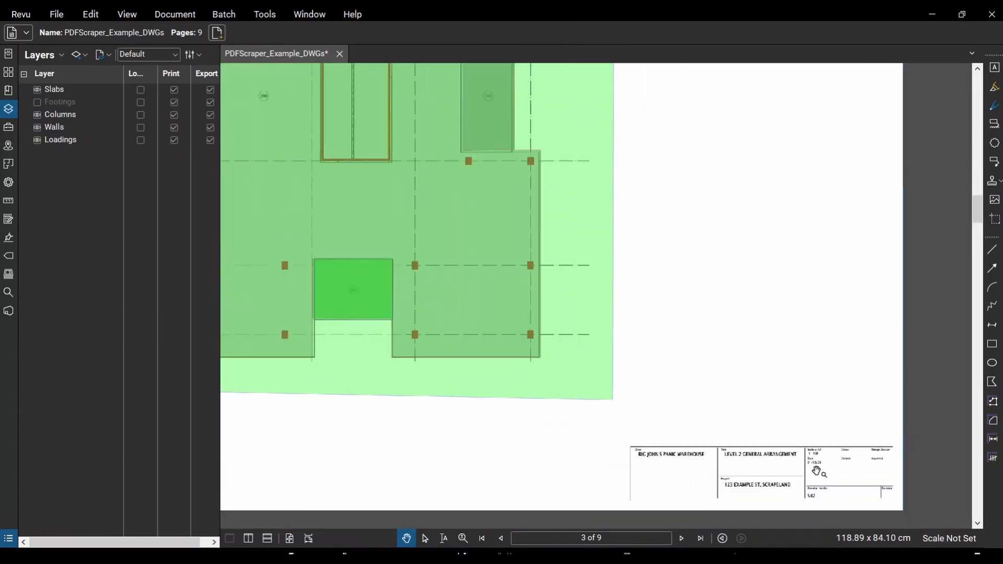
Paste the copied set of markups in place onto page 4.
scroll(727, 329, down, 2)
drag(717, 321, 803, 468)
key(ctrl+Right)
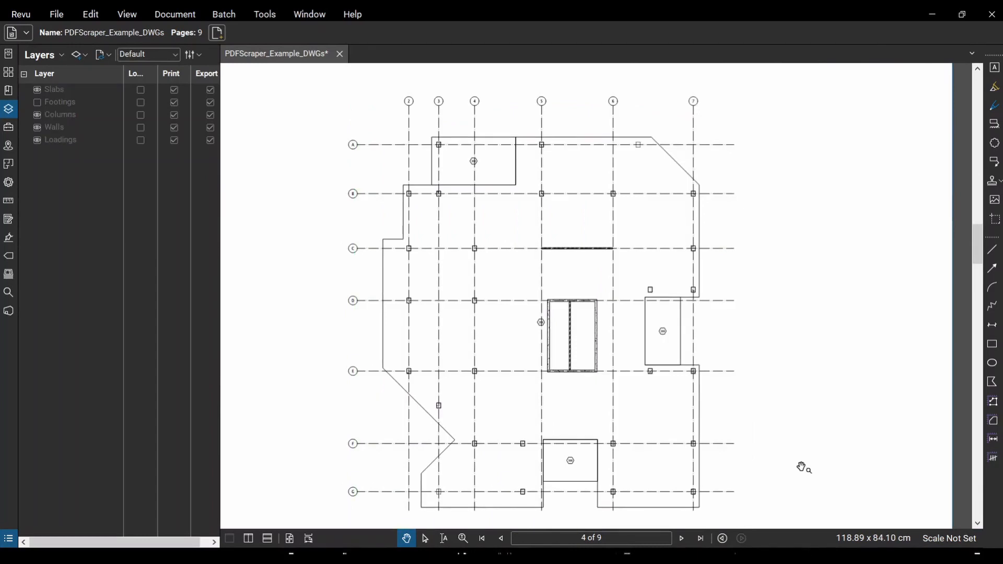
key(ctrl+shift+v)
scroll(822, 461, up, 1)
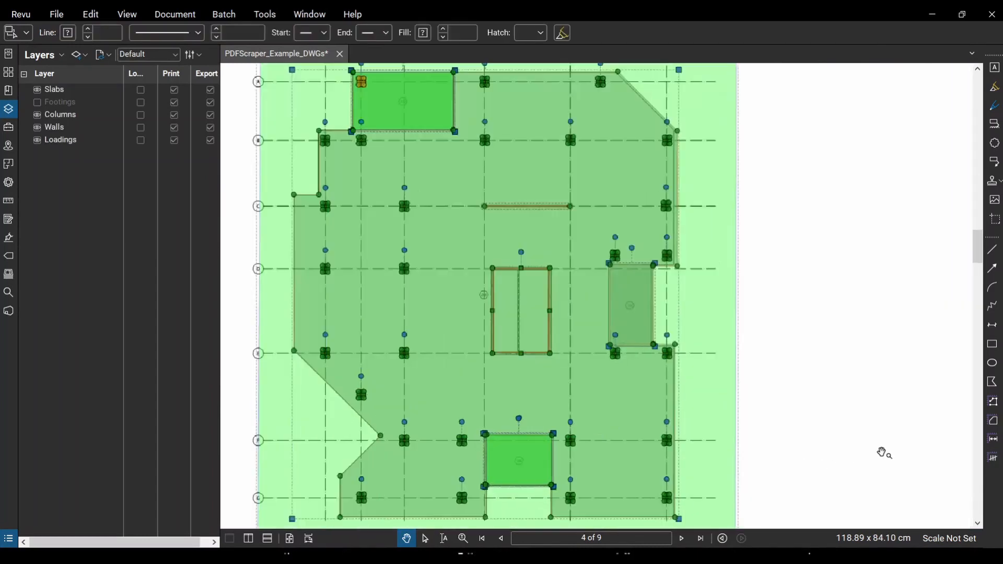
key(Escape)
scroll(827, 351, down, 2)
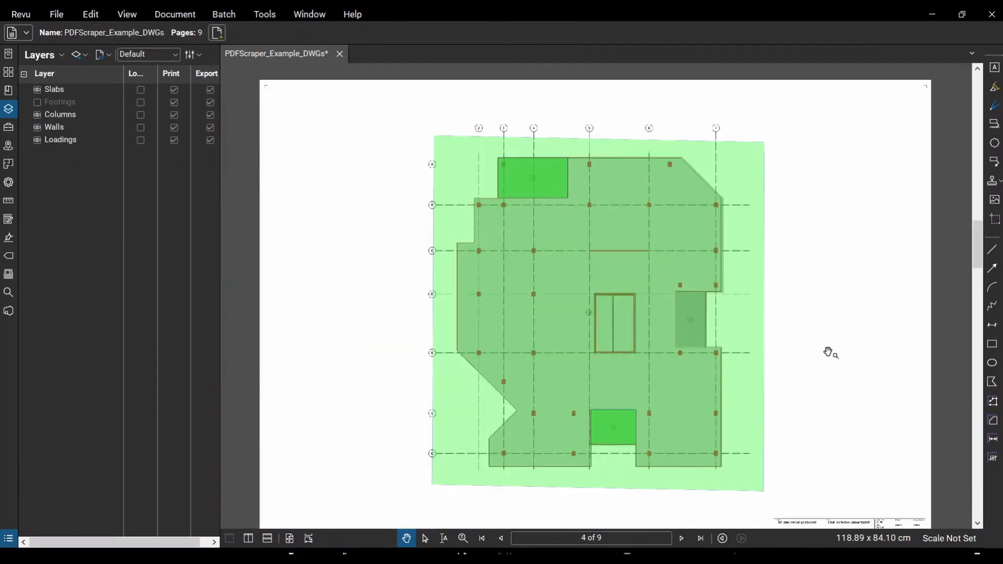
drag(829, 352, 806, 336)
Hide the Loadings layer and examine how the pasted slabs, columns and walls fit the page 4 drawing.
click(39, 140)
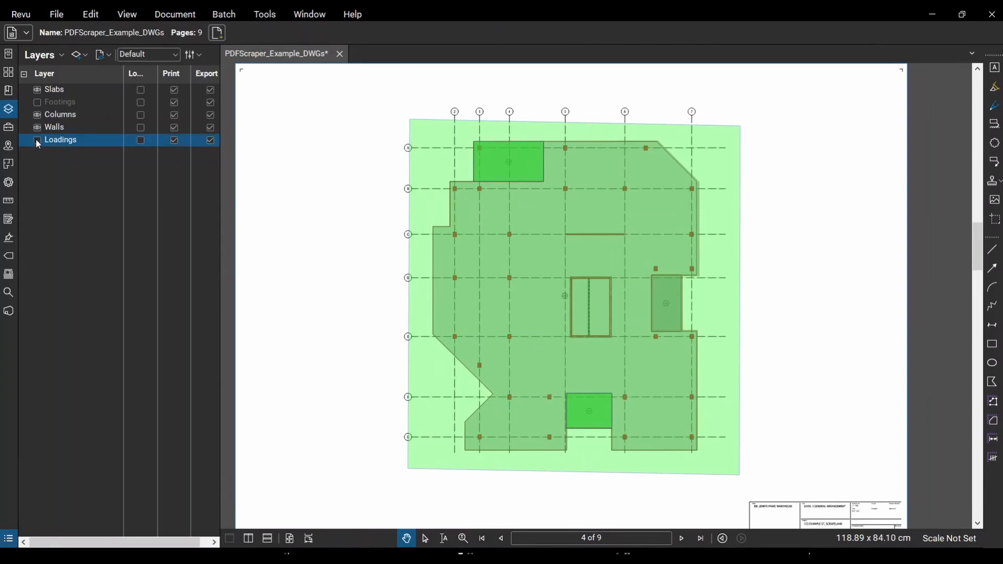
scroll(481, 279, up, 1)
scroll(523, 144, up, 3)
scroll(523, 141, down, 3)
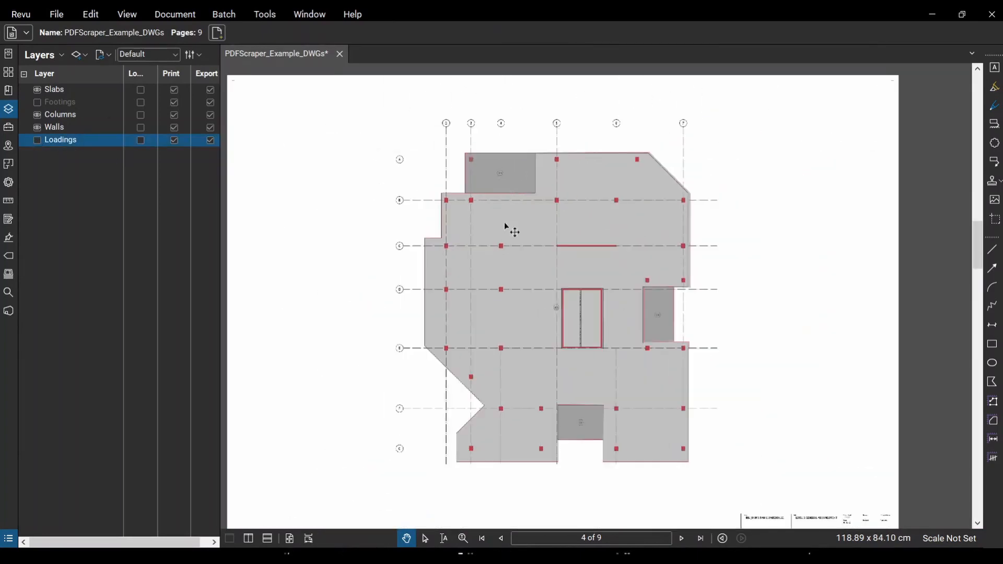
scroll(575, 261, up, 1)
scroll(515, 406, up, 4)
scroll(554, 407, up, 1)
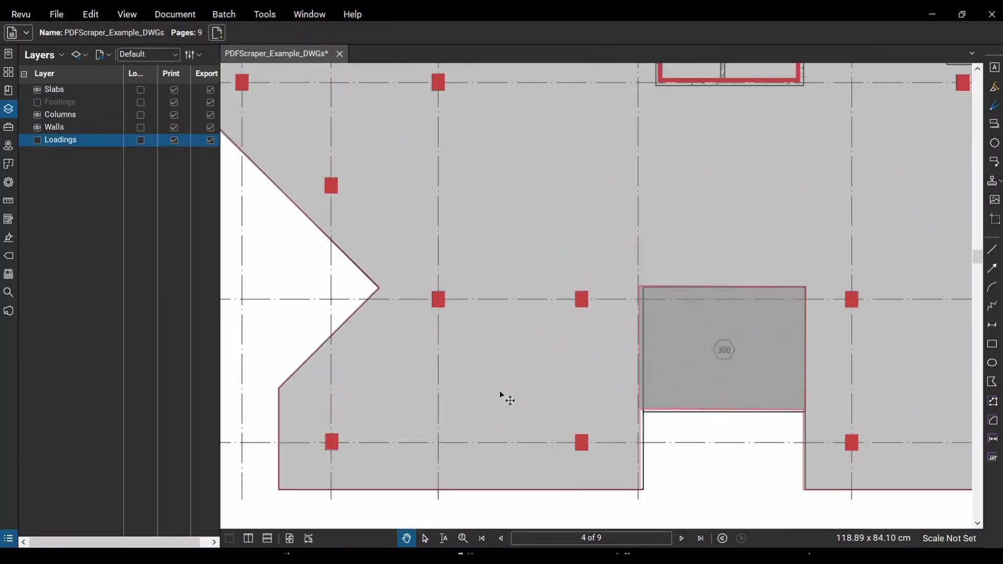
scroll(559, 403, down, 3)
scroll(721, 375, up, 2)
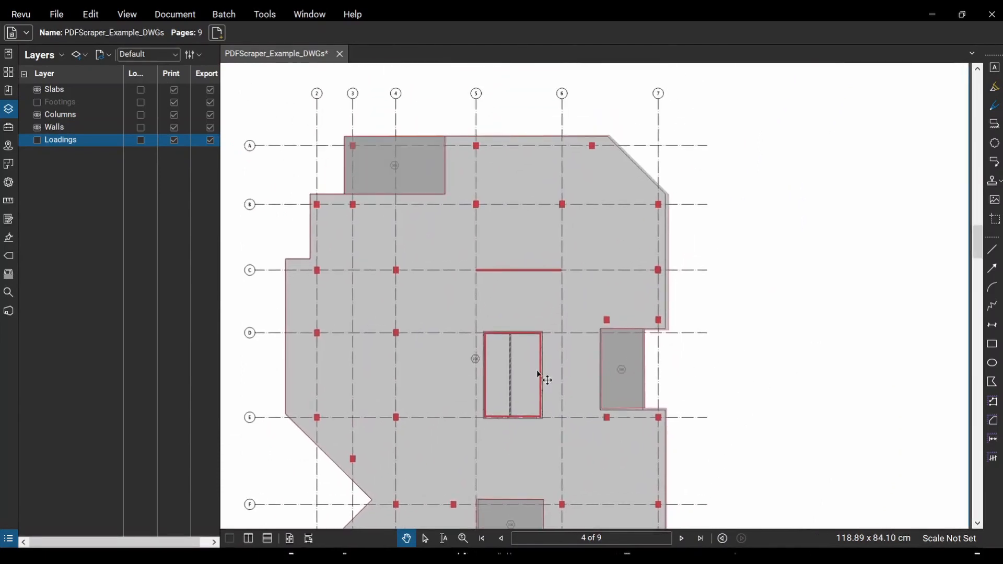
Show the Loadings layer again and paste the copied markups in place onto page 5.
scroll(537, 370, down, 3)
drag(708, 389, 730, 335)
key(ctrl+Right)
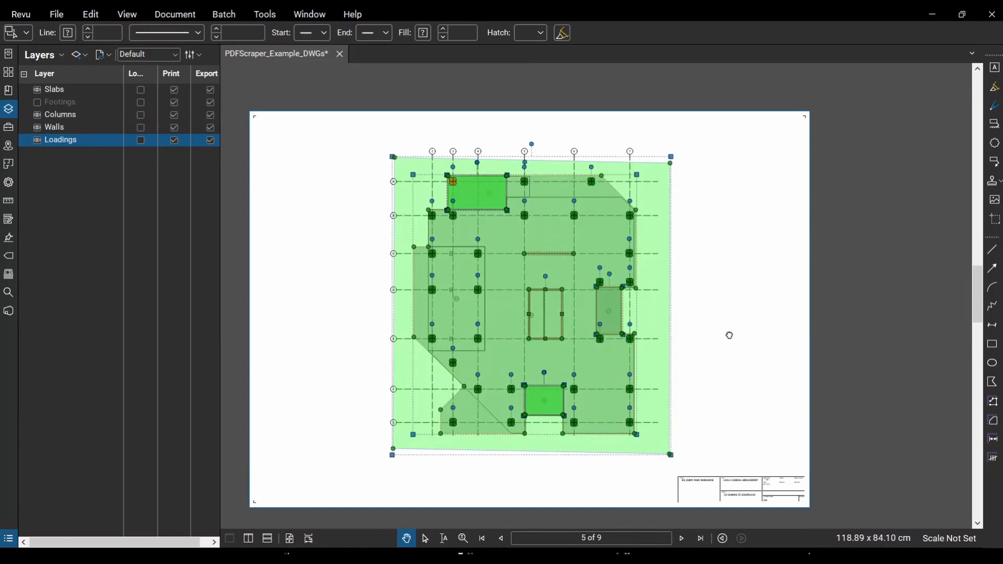
scroll(467, 427, up, 4)
scroll(366, 277, down, 1)
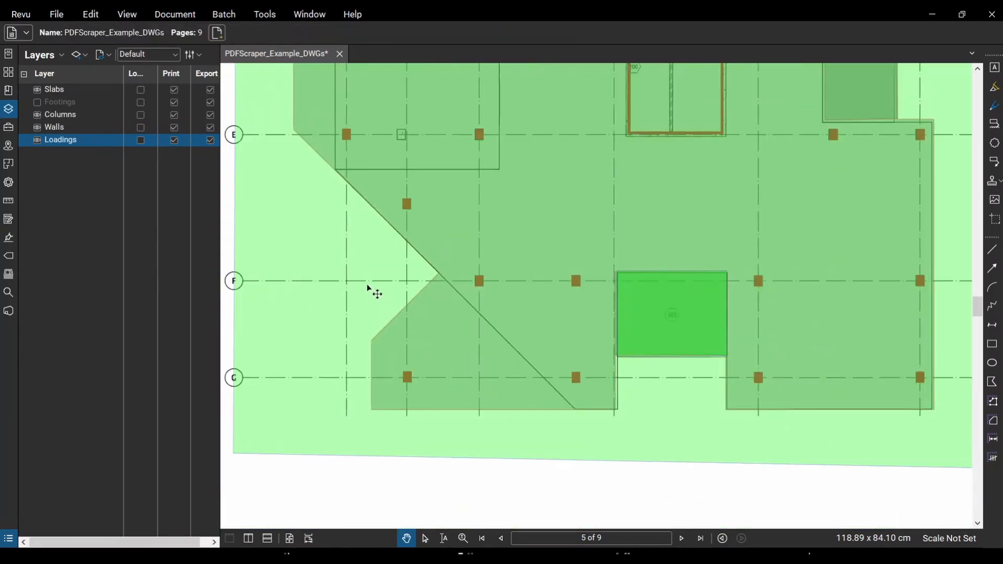
scroll(510, 418, down, 1)
With the Loadings layer hidden, reshape the main slab to the diagonal edge near grid G and delete the column outside it at grid 3.
drag(474, 476, 462, 497)
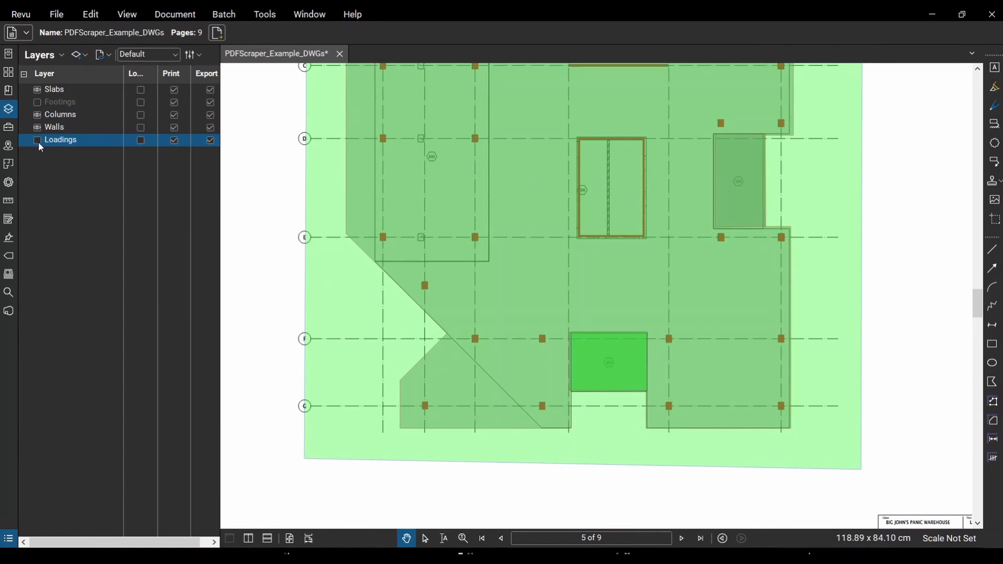
click(418, 389)
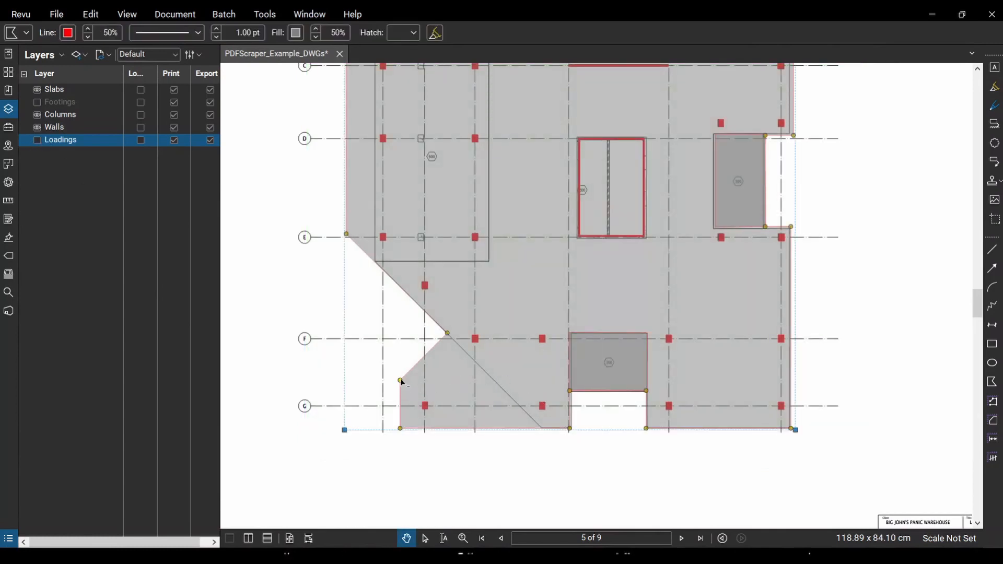
drag(400, 381, 542, 437)
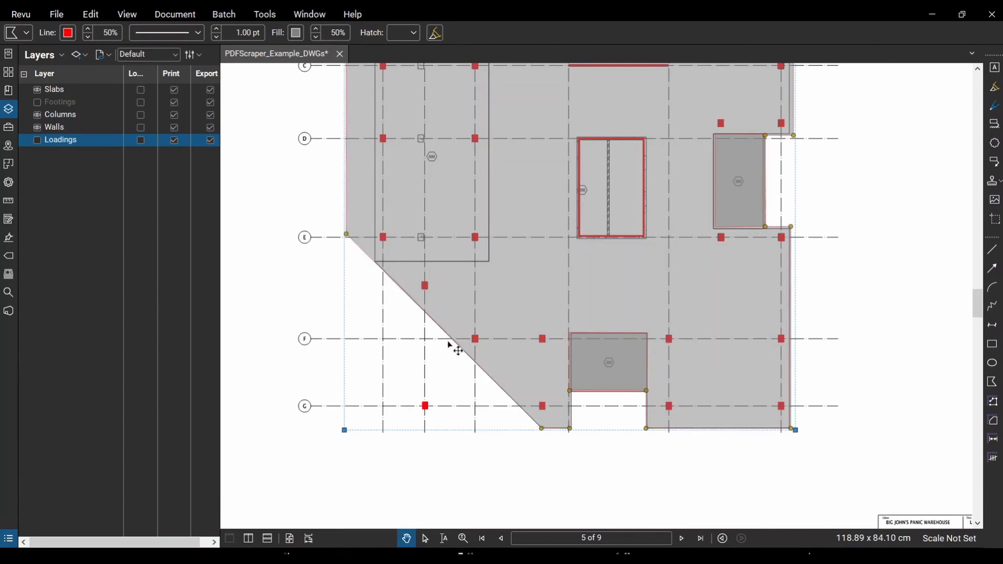
click(426, 406)
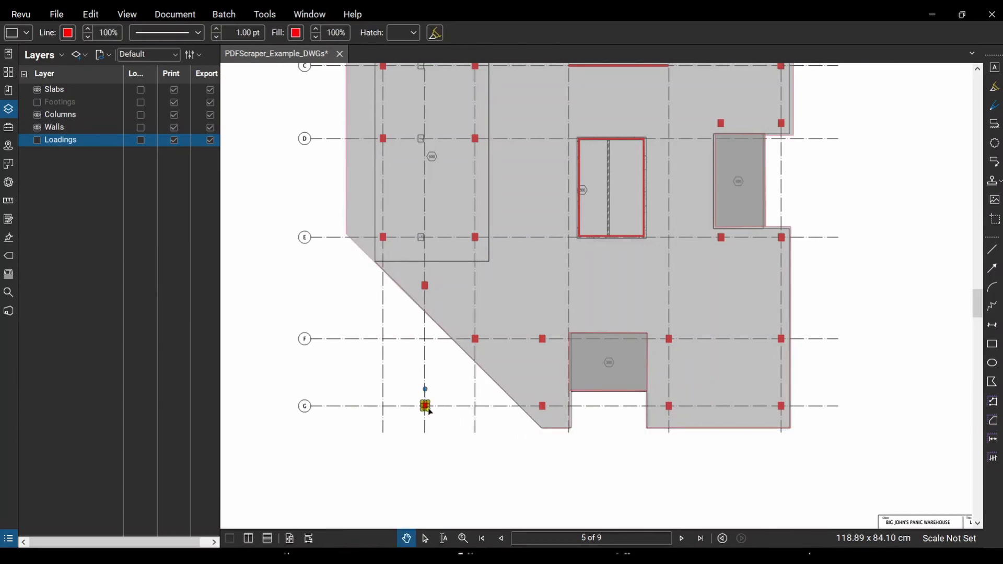
key(ctrl+z)
Pull the main slab's corners near grids E and C in to the drawn slab edge beside grid 2.
scroll(714, 472, down, 2)
drag(857, 249, 836, 308)
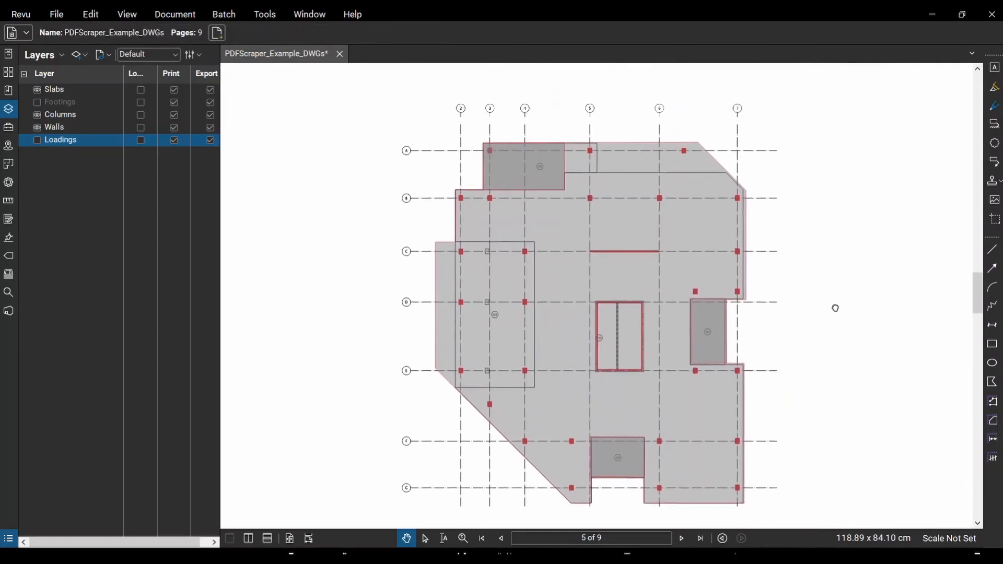
scroll(448, 376, up, 5)
click(412, 383)
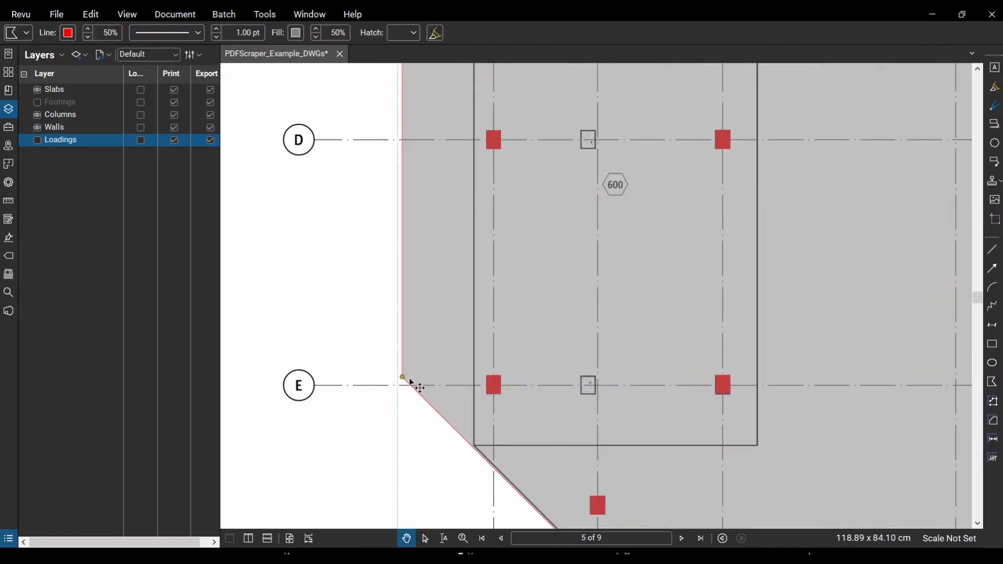
drag(411, 382, 474, 448)
scroll(474, 449, down, 3)
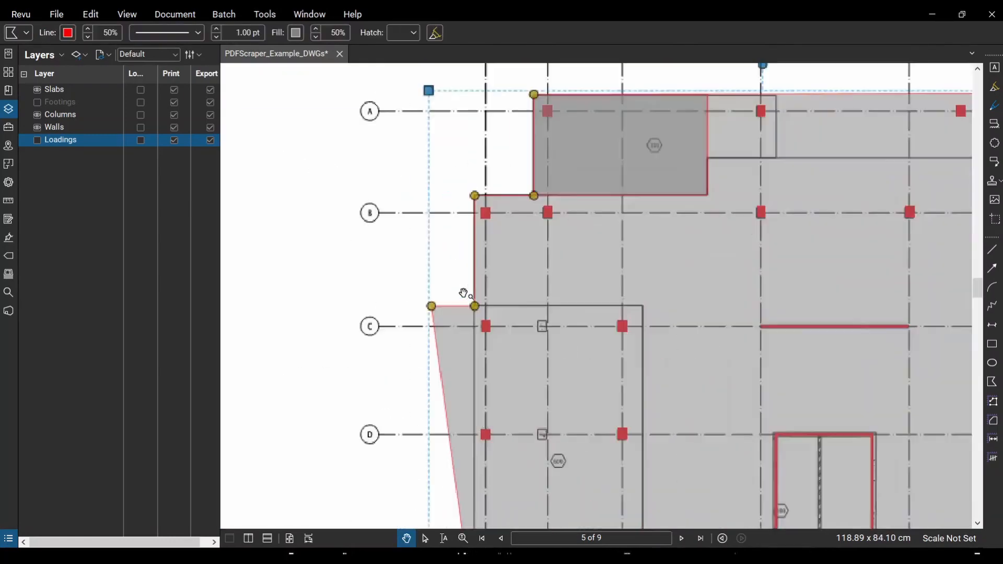
scroll(463, 293, up, 3)
drag(410, 315, 482, 316)
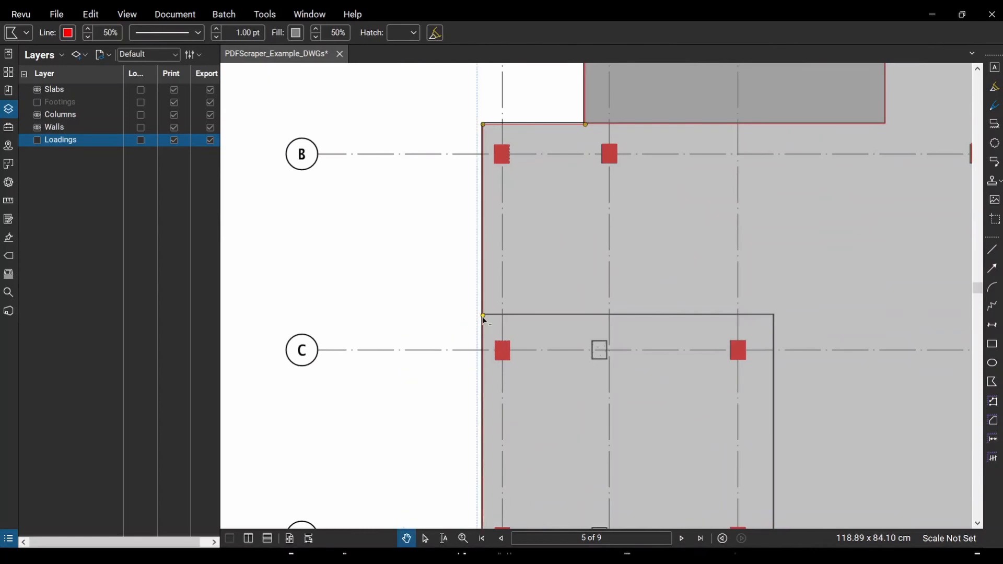
Add a corner point to the slab edge along grid A near grid 5 and move it to the drawn edge step.
scroll(442, 320, down, 5)
scroll(726, 134, up, 4)
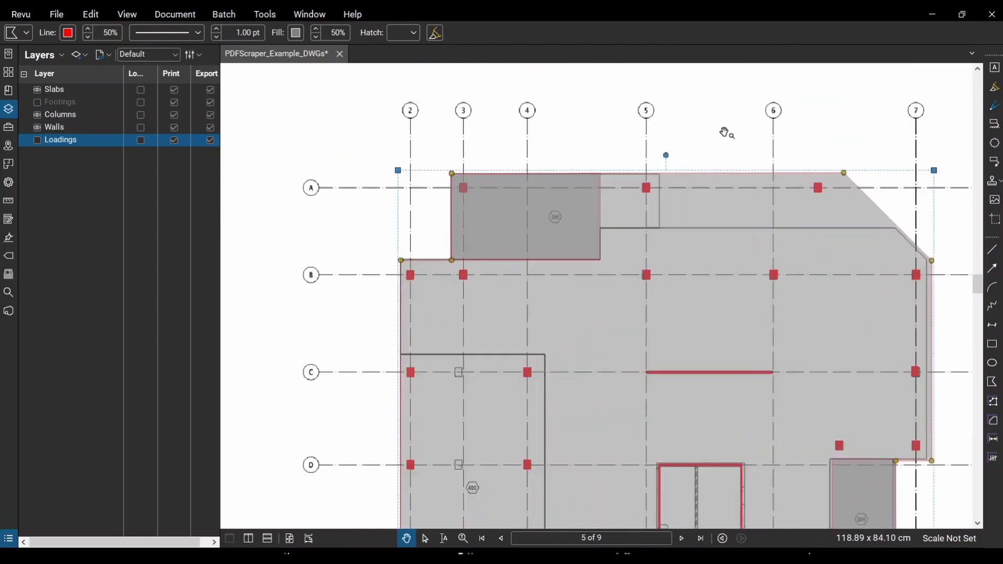
ctrl+click(663, 216)
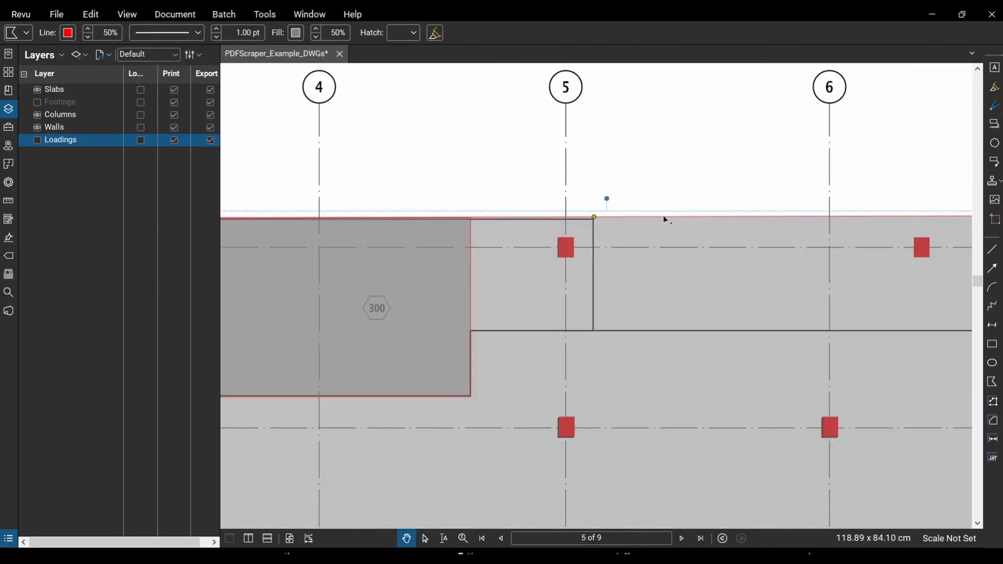
drag(663, 216, 594, 331)
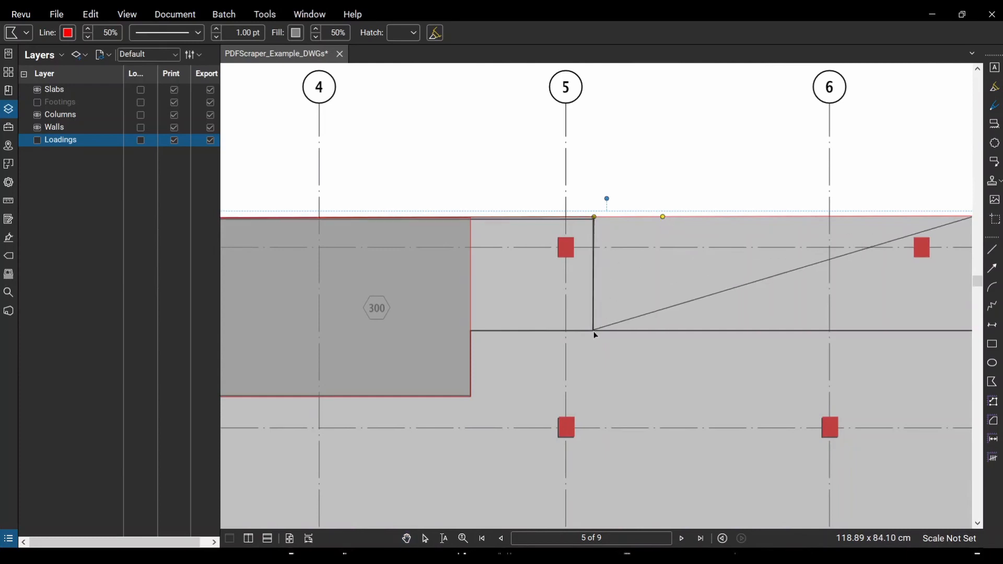
Reshape the main slab polygon's upper-right corner vertices on page 5 to follow the underlying stepped and chamfered outline.
scroll(537, 303, down, 5)
scroll(679, 304, up, 5)
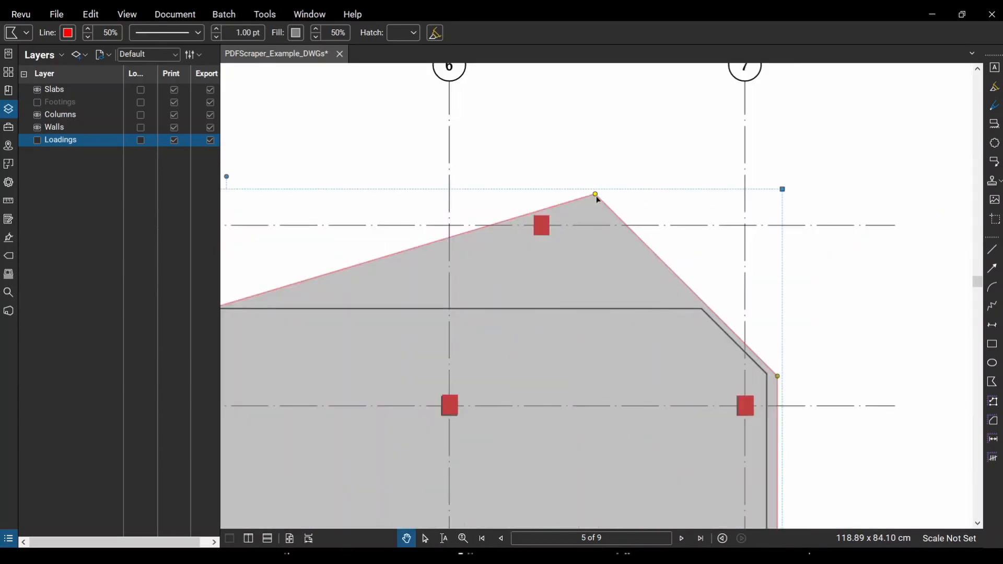
drag(704, 311, 702, 309)
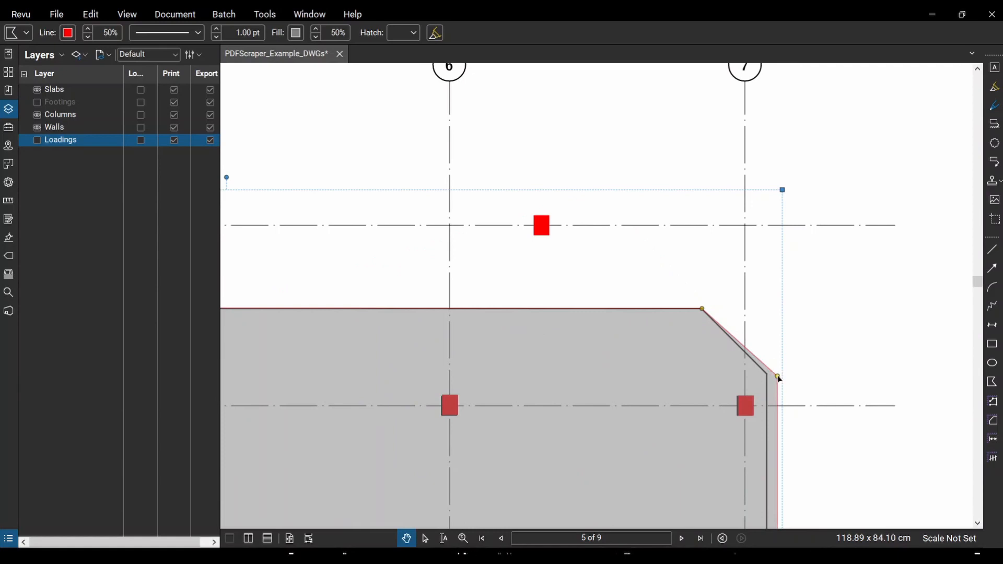
drag(780, 380, 750, 380)
scroll(761, 195, down, 5)
scroll(768, 350, up, 5)
scroll(757, 374, down, 5)
key(Escape)
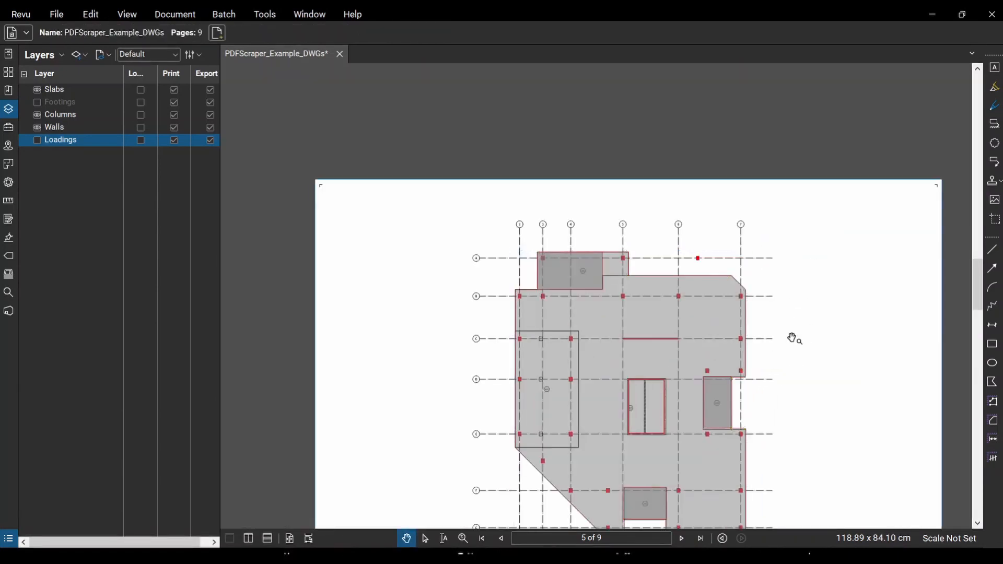
Delete the stray column markup on gridline A that lies outside the slab outline.
scroll(819, 370, up, 2)
drag(819, 370, 837, 282)
scroll(841, 324, down, 2)
scroll(700, 403, up, 5)
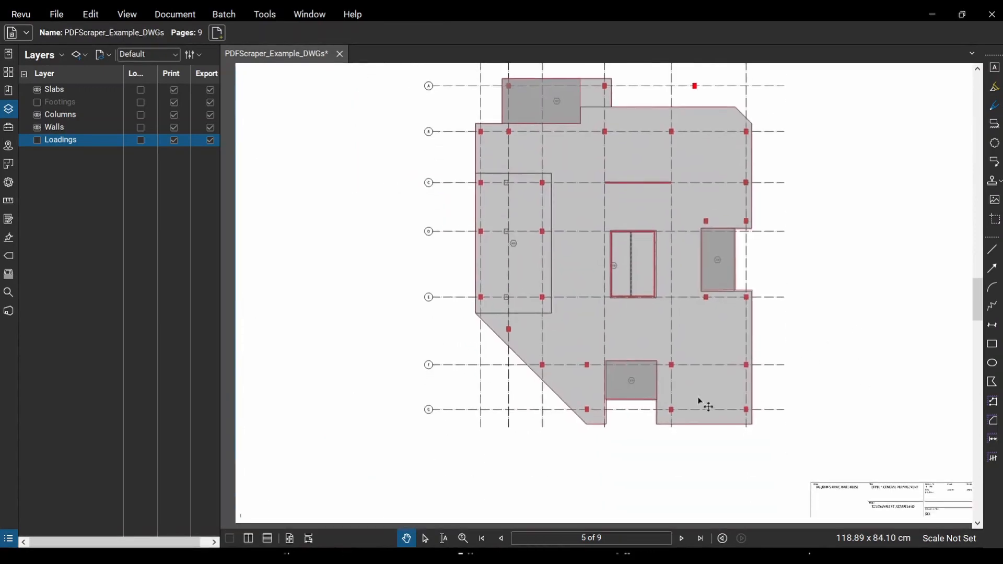
scroll(634, 414, down, 4)
scroll(916, 298, up, 1)
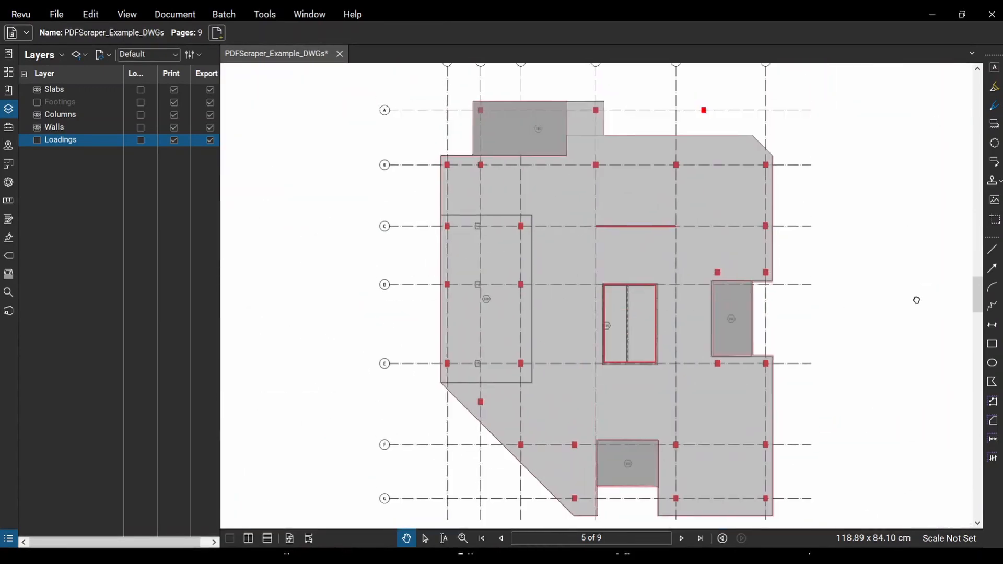
scroll(780, 120, up, 1)
click(688, 106)
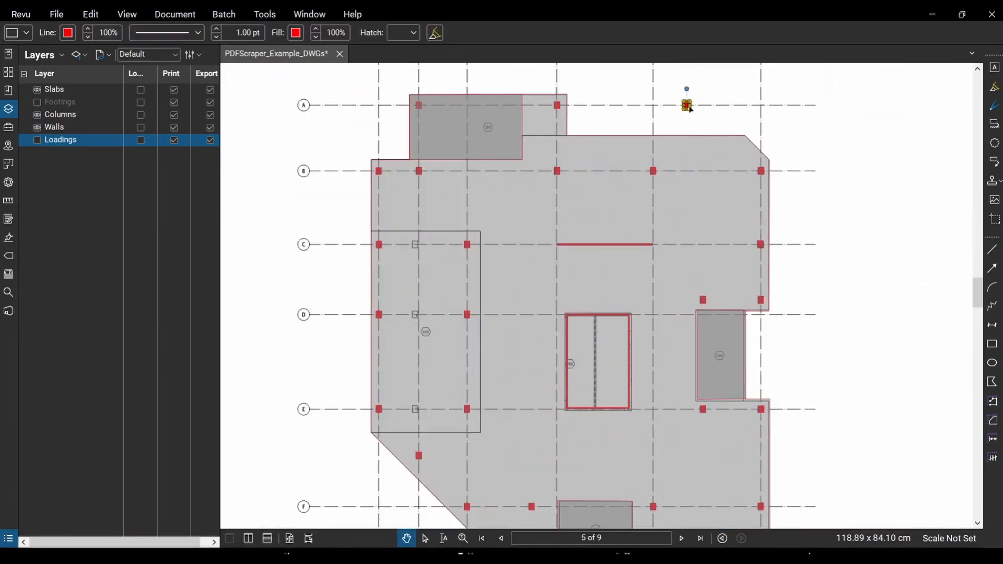
key(Delete)
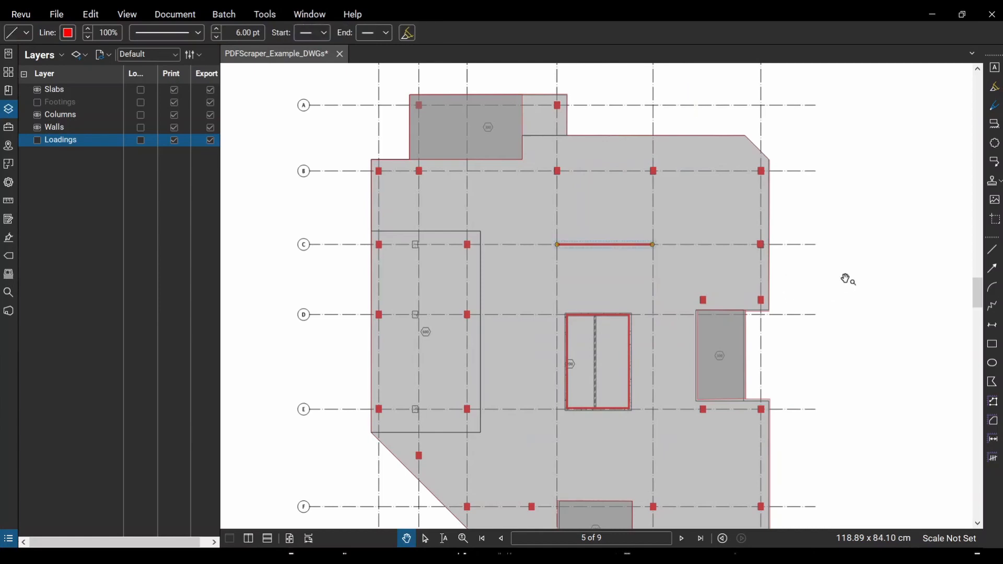
Examine the column markups and thickness label in the 600 slab area between gridlines C and E against the drawing.
drag(893, 313, 896, 281)
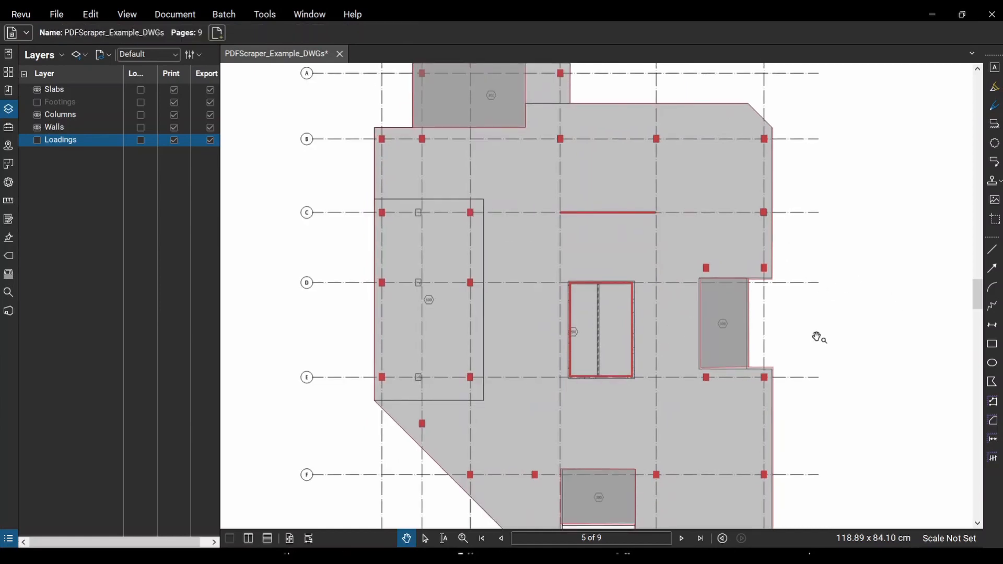
drag(819, 337, 840, 284)
scroll(374, 183, up, 2)
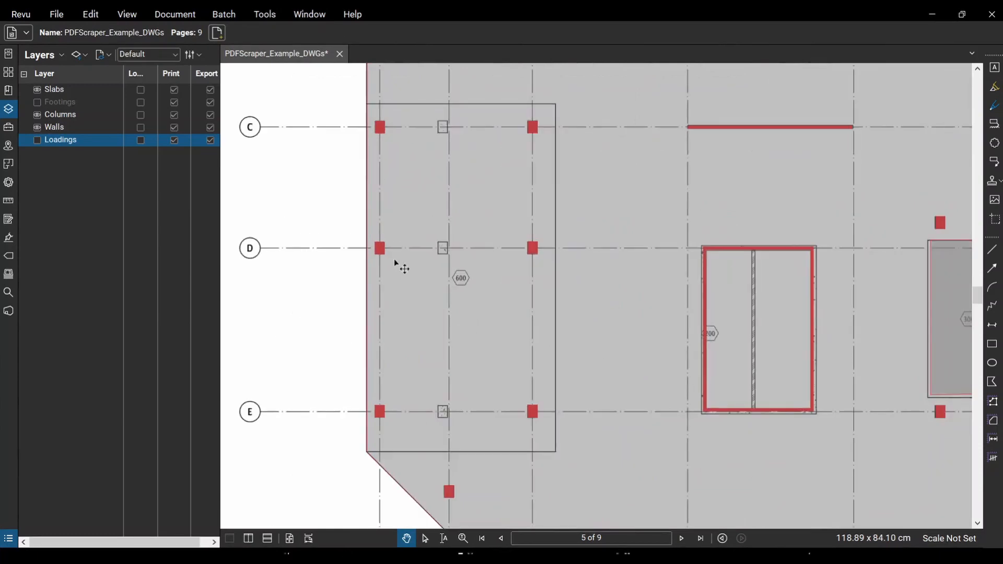
scroll(403, 255, up, 1)
scroll(408, 249, down, 3)
scroll(428, 199, up, 3)
scroll(409, 139, down, 3)
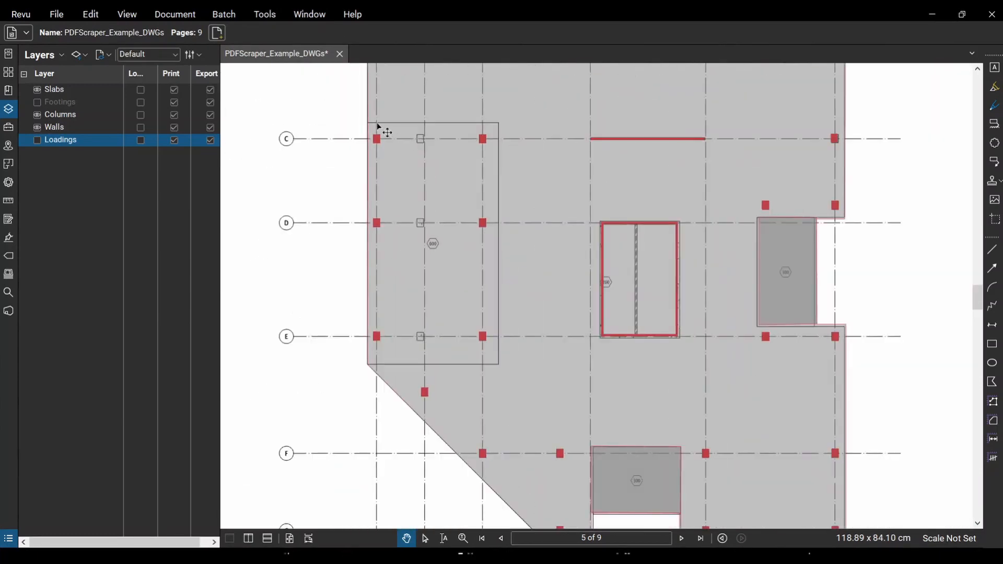
scroll(430, 228, up, 2)
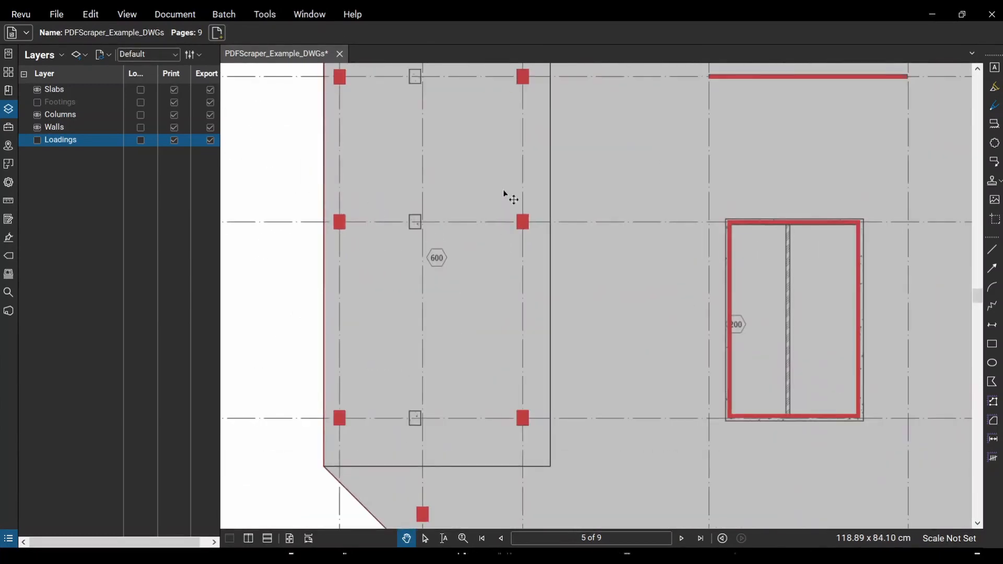
scroll(413, 340, down, 1)
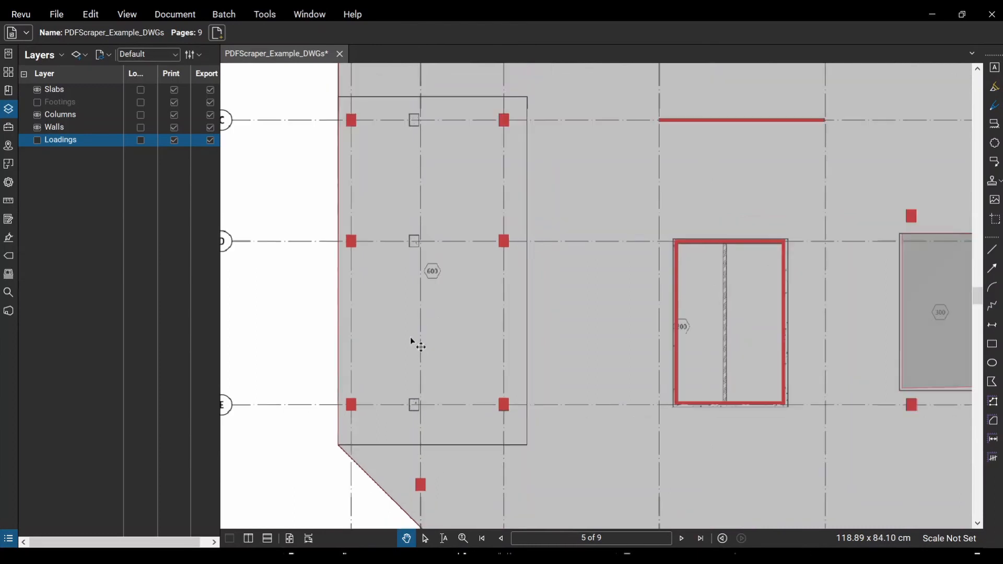
click(352, 242)
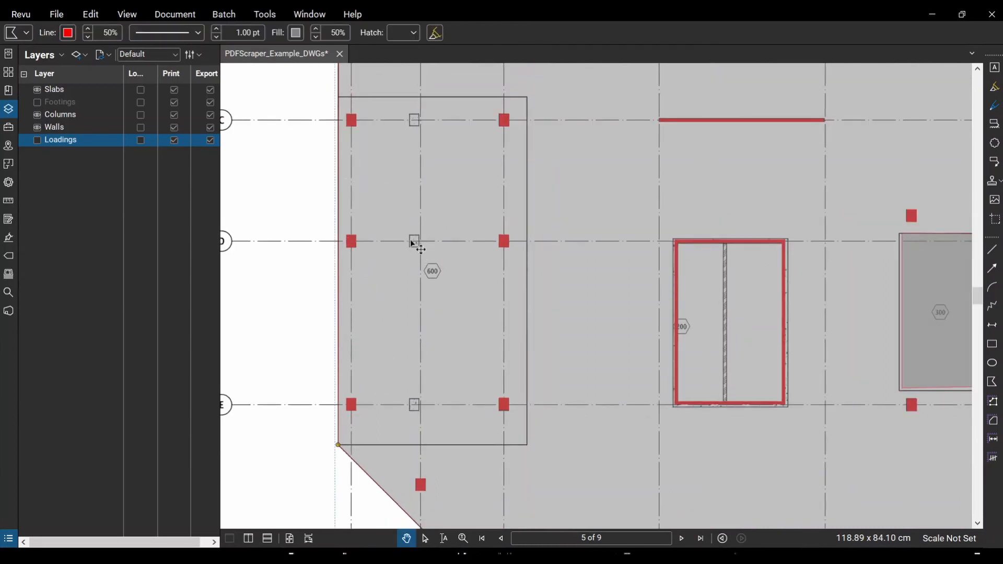
click(309, 226)
scroll(299, 283, down, 2)
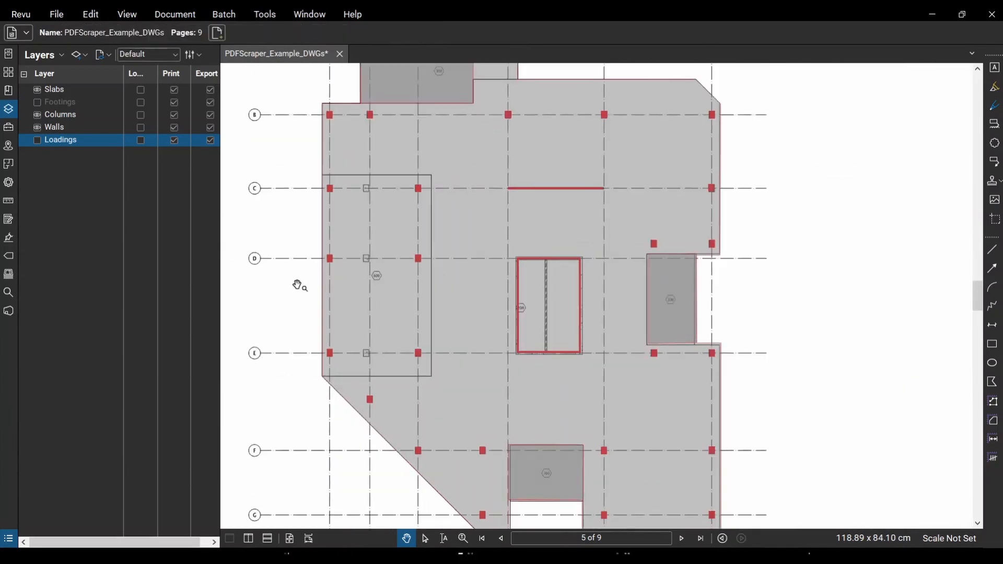
Copy the upper 300 slab polygon onto the 600 area around gridlines C to E and stretch its vertices to that outline.
drag(805, 255, 842, 298)
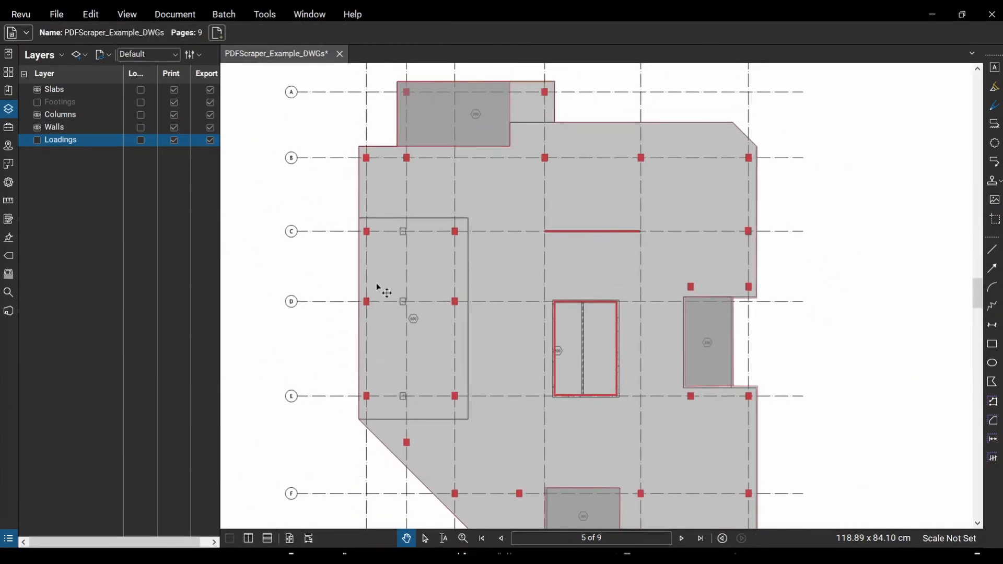
click(456, 127)
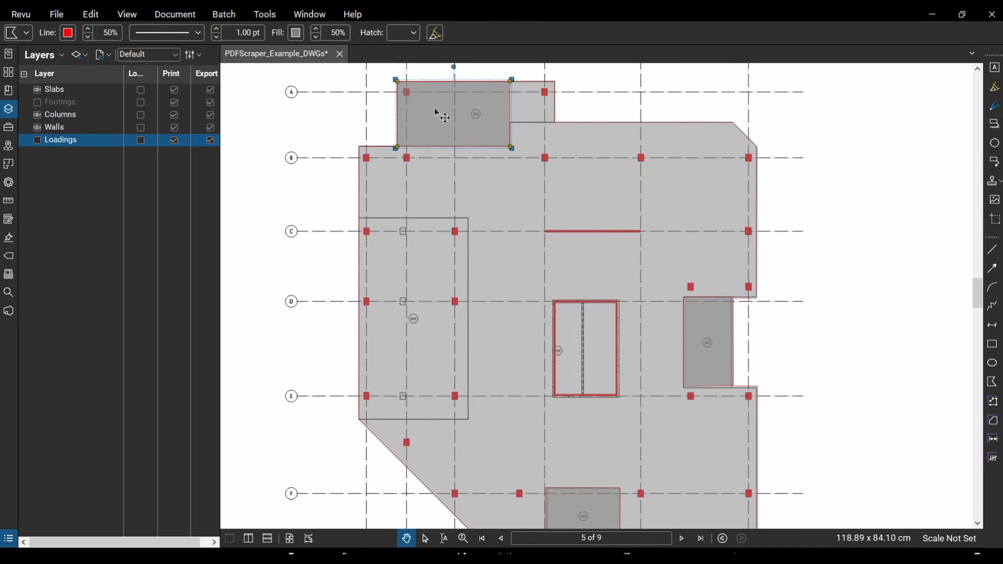
drag(438, 114, 358, 421)
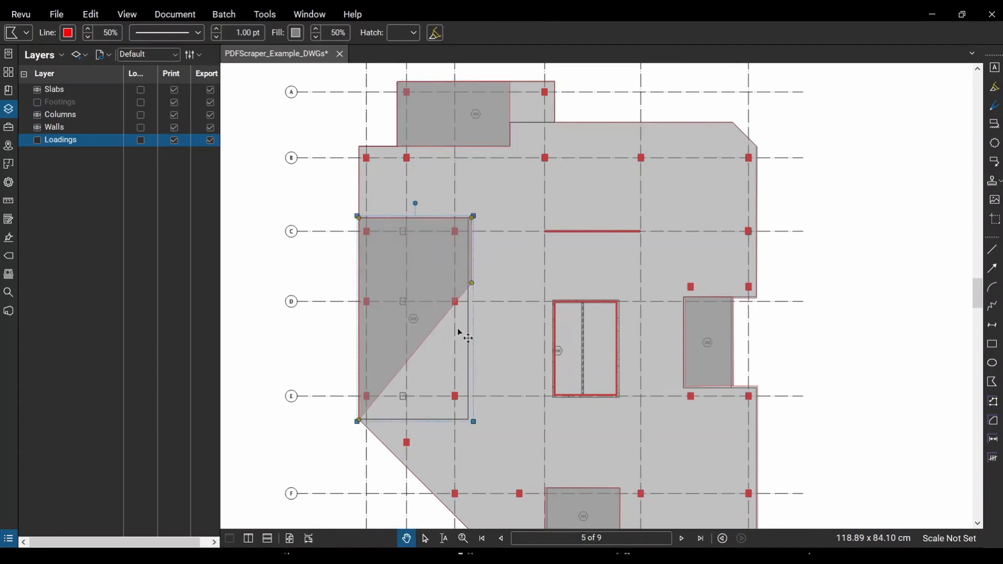
drag(472, 284, 469, 419)
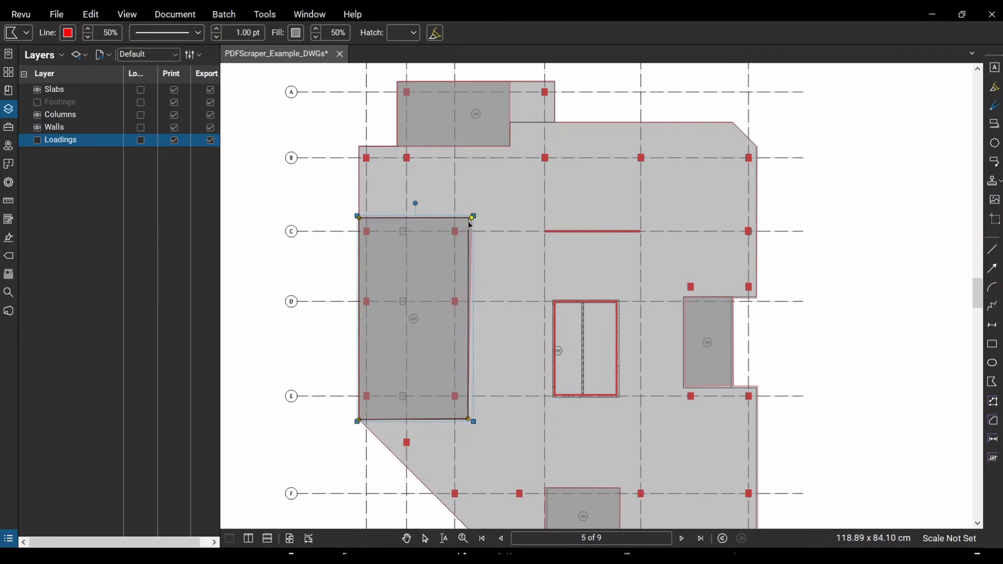
scroll(419, 347, up, 3)
scroll(410, 300, down, 4)
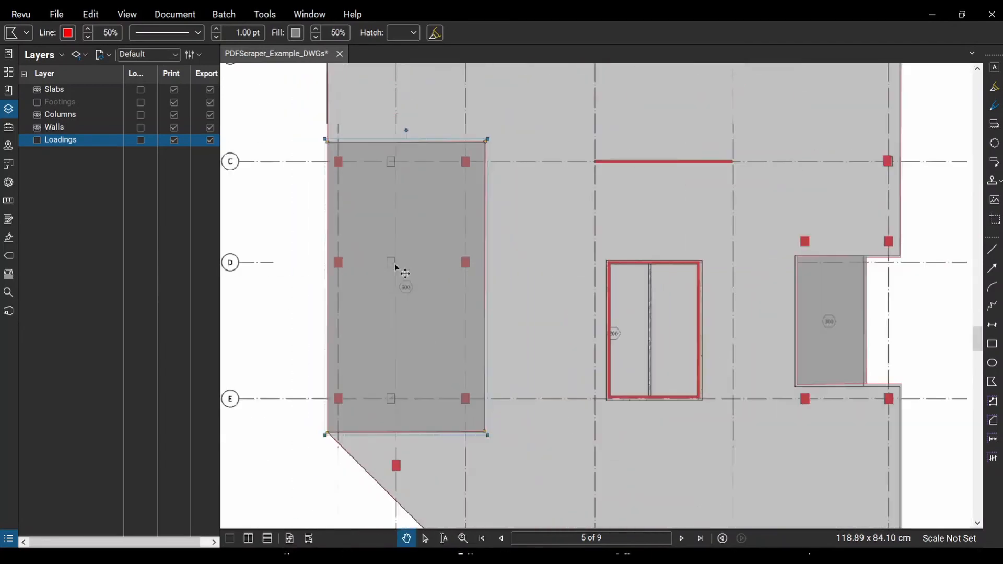
Edit the thickness value in the comment of the new slab polygon around gridlines C to E.
click(486, 219)
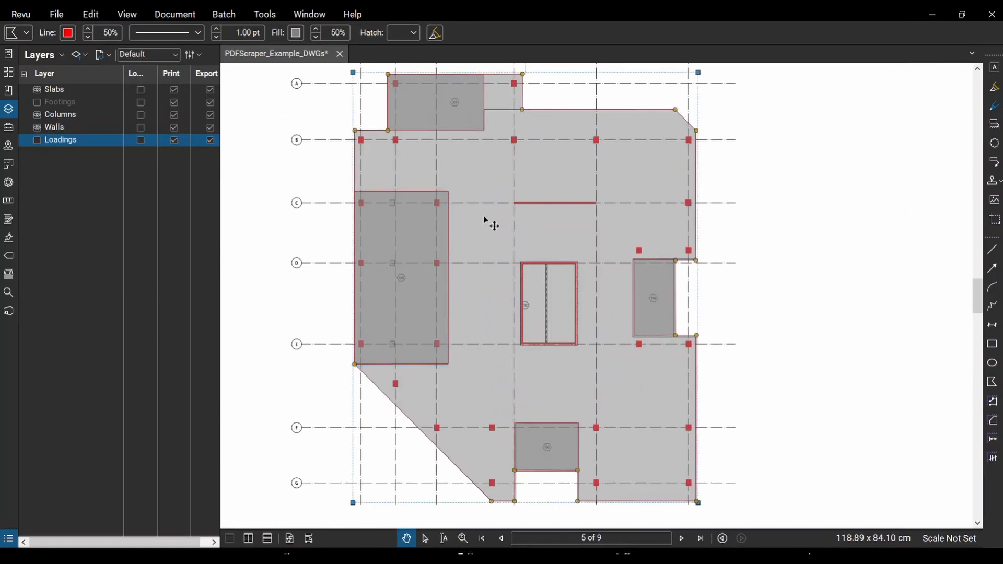
click(435, 240)
click(8, 182)
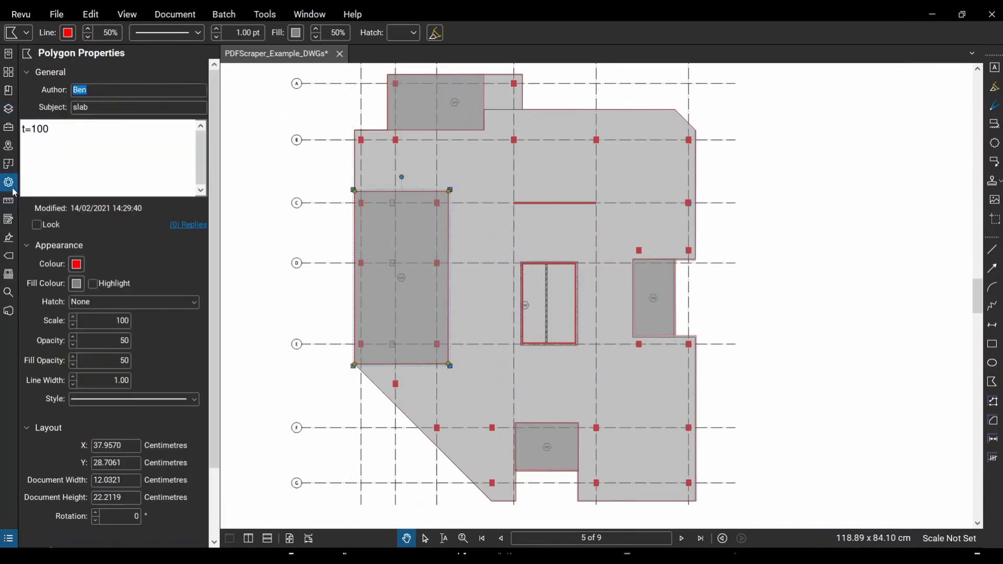
drag(36, 129, 31, 129)
click(301, 195)
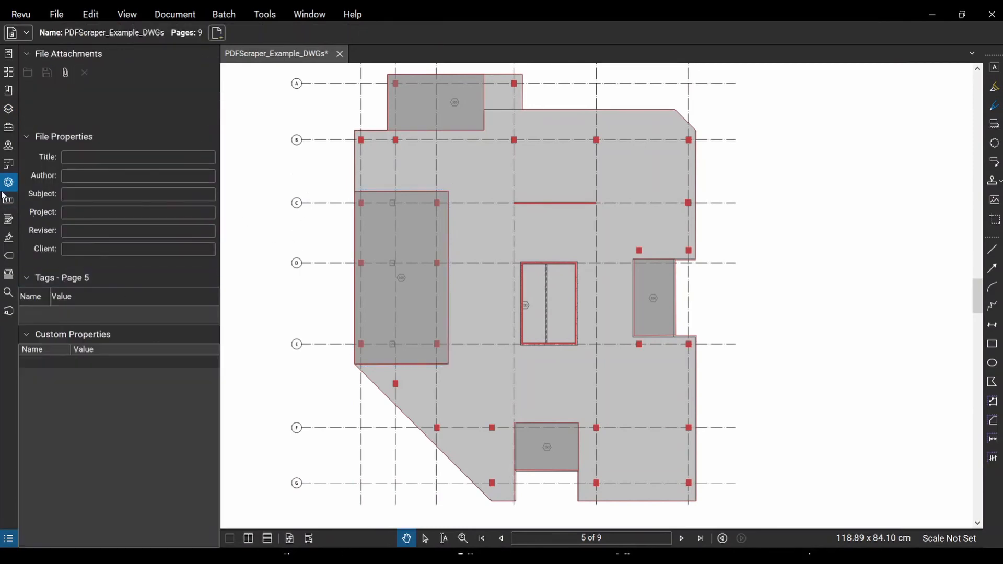
Hide the Slabs layer.
click(8, 109)
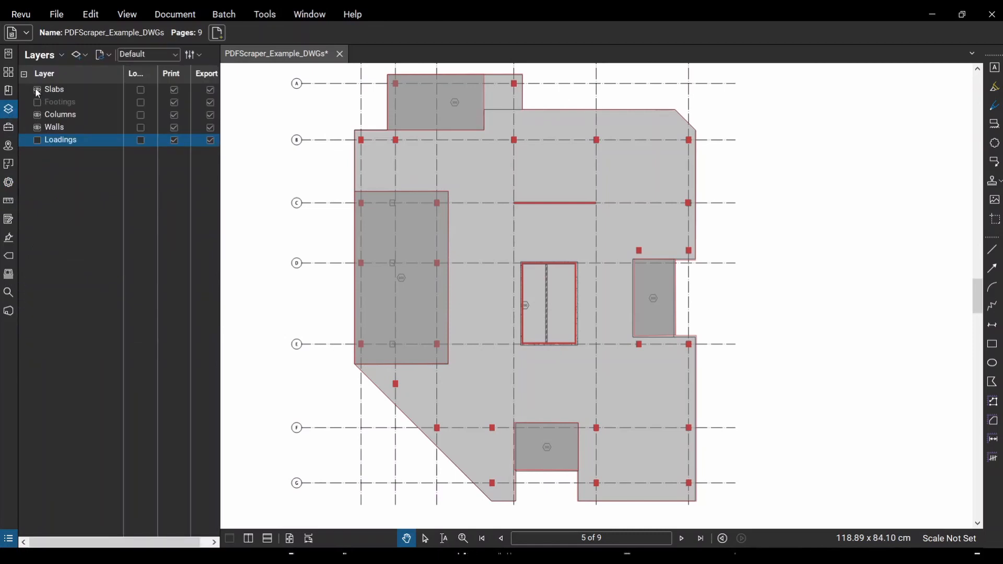
click(38, 91)
scroll(355, 235, up, 2)
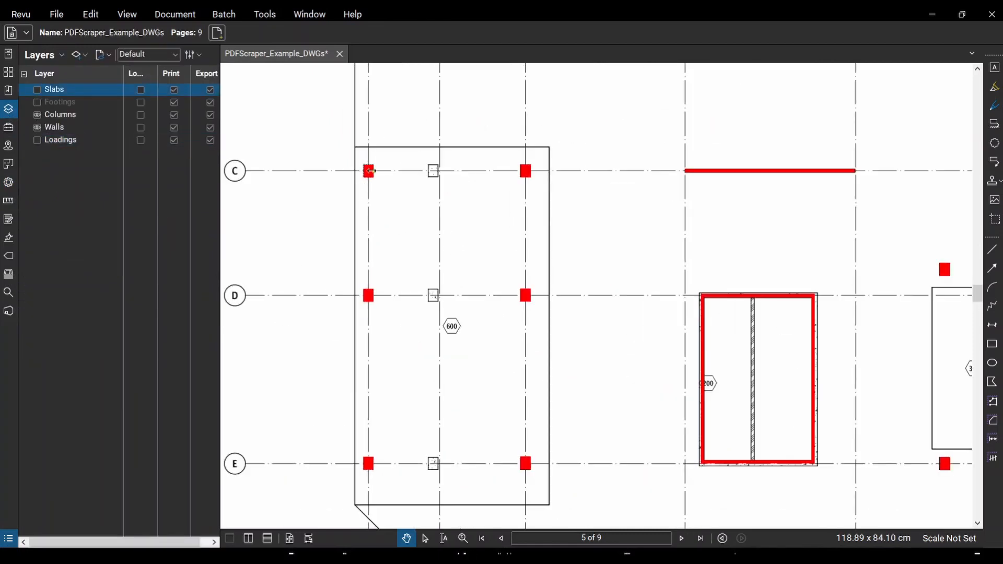
Copy the three columns along the slab's outer edge on gridlines C, D and E onto the adjacent unmarked column outlines.
click(370, 171)
ctrl+click(369, 296)
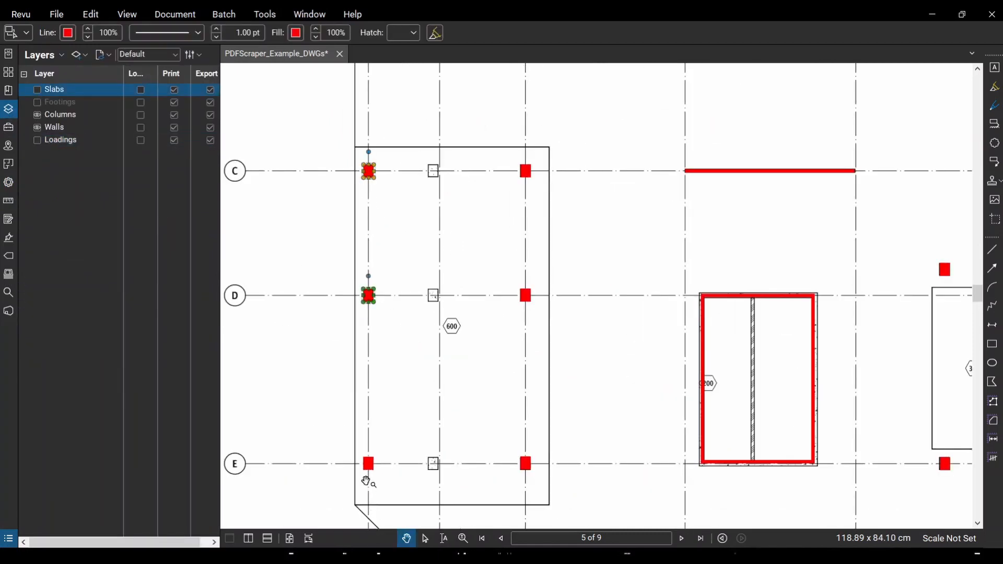
ctrl+click(370, 464)
scroll(379, 475, up, 2)
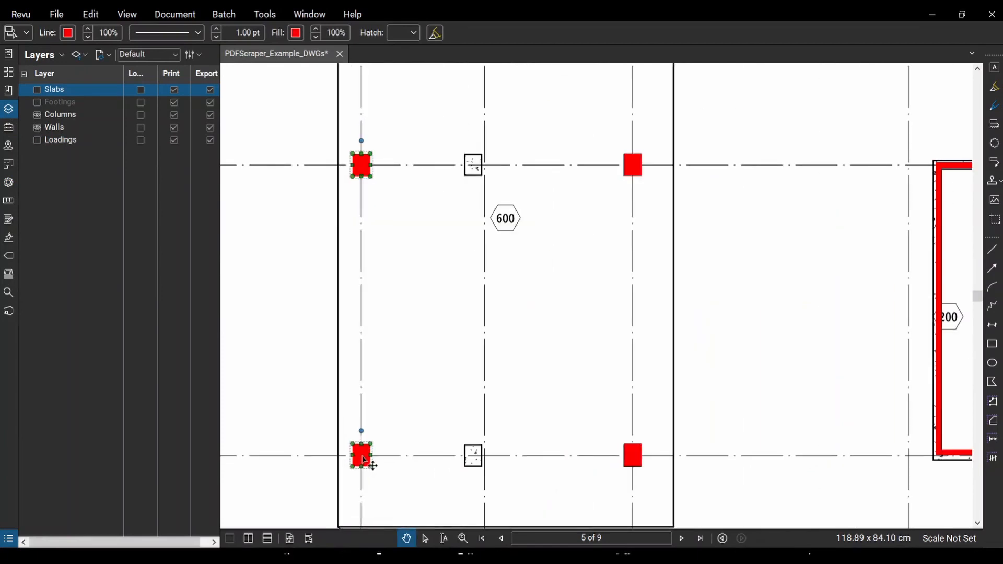
drag(369, 460, 473, 461)
scroll(473, 461, down, 4)
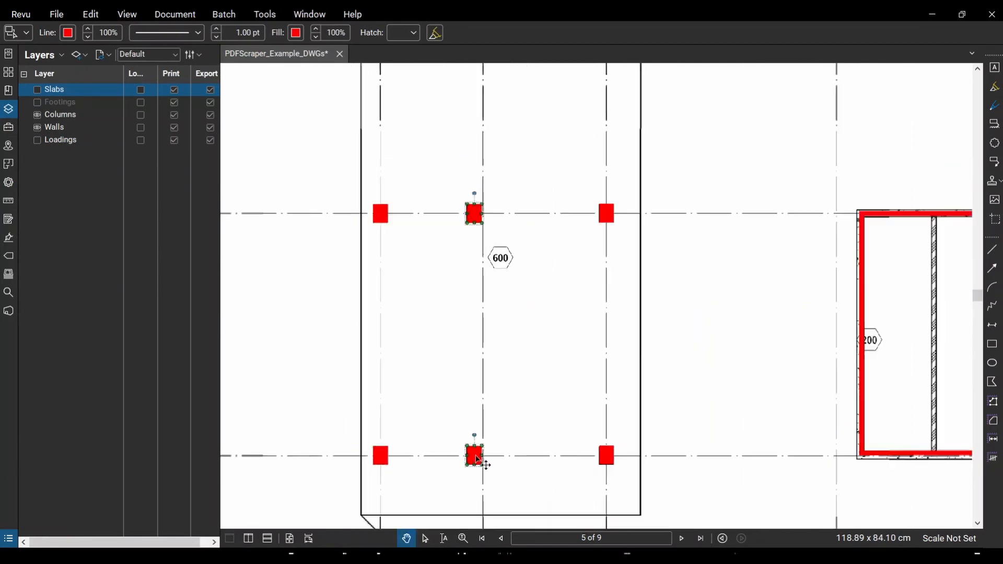
Delete the three original outer-edge column markups on gridlines C, D and E.
drag(451, 375, 400, 340)
scroll(418, 353, down, 1)
scroll(421, 358, up, 1)
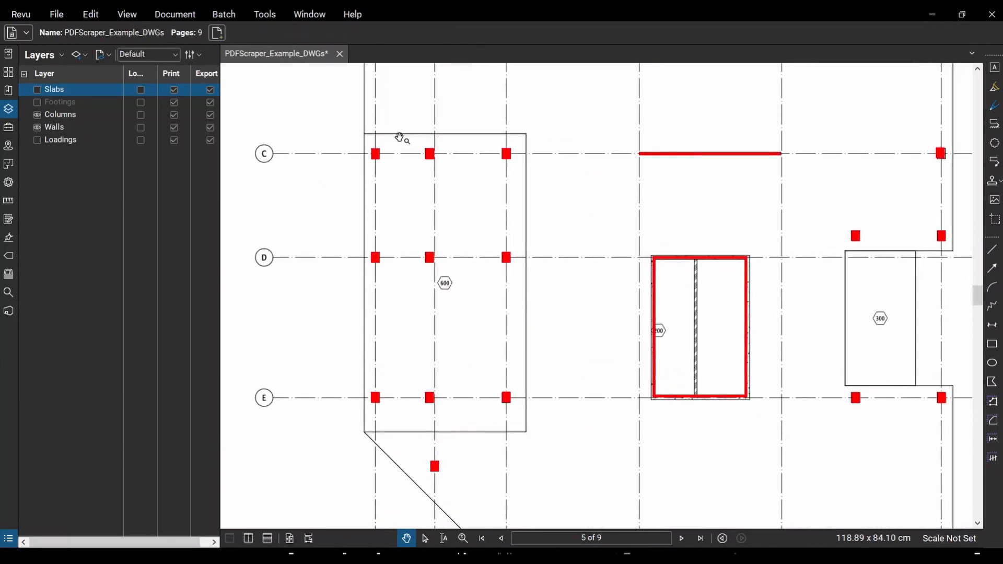
drag(400, 137, 339, 422)
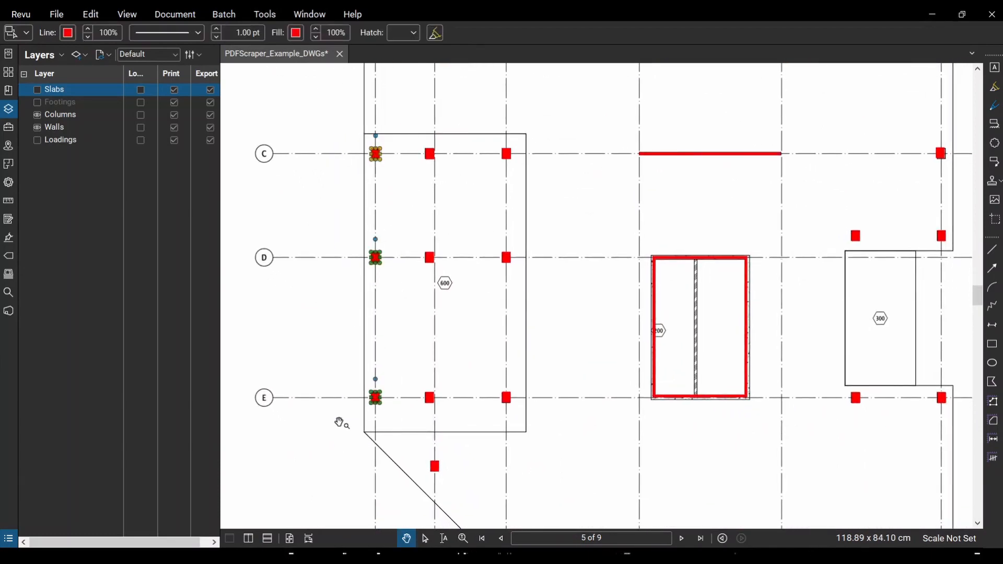
key(Delete)
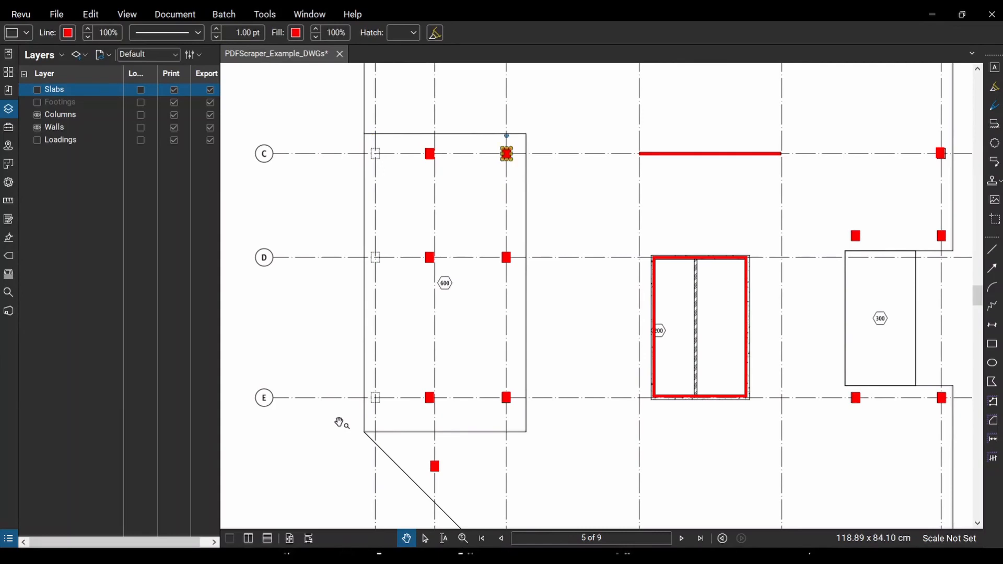
Compare the column layout on page 5 with page 4 and check the remaining columns against the drawing.
scroll(436, 327, down, 2)
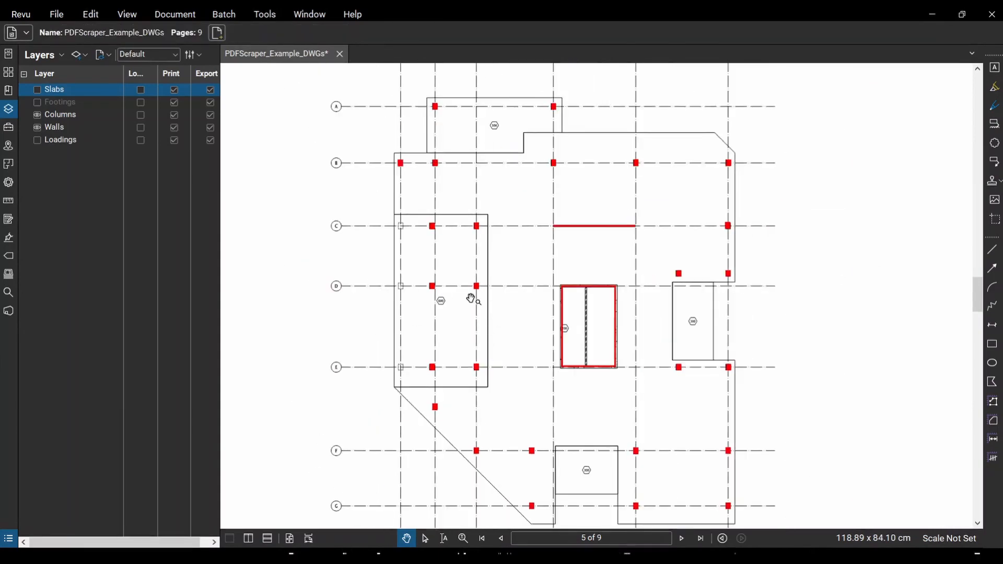
scroll(439, 306, up, 3)
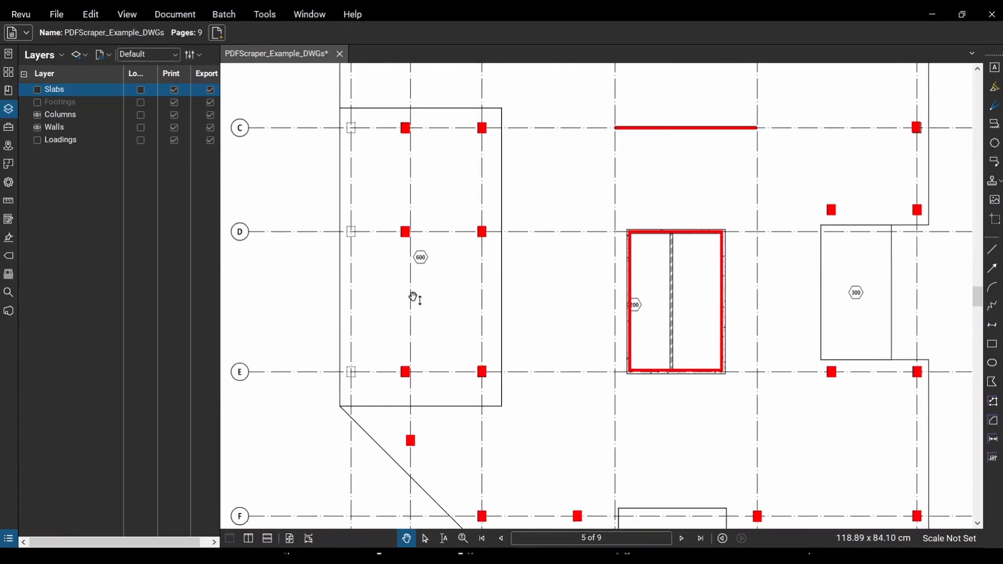
scroll(414, 298, up, 3)
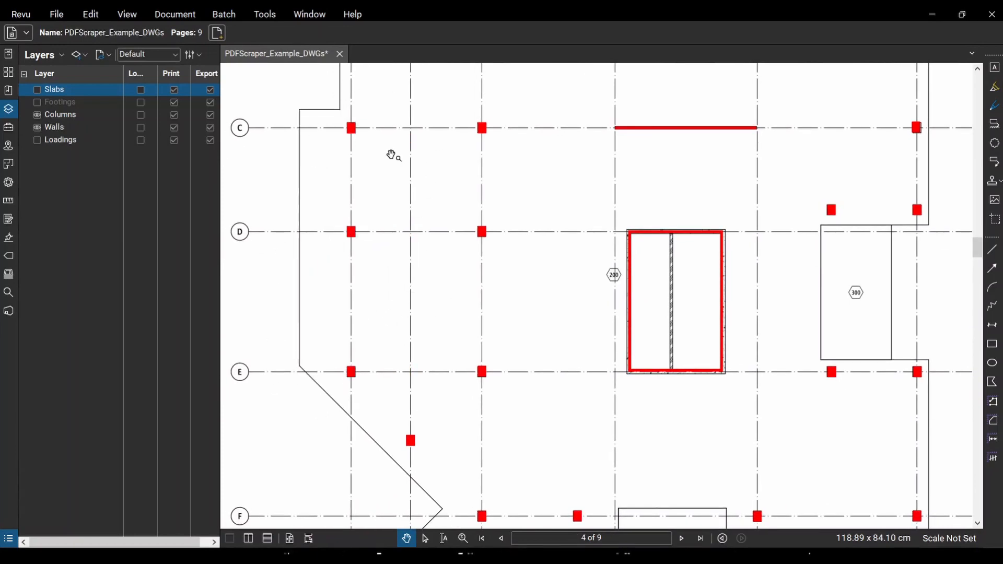
scroll(394, 156, down, 3)
scroll(320, 157, down, 2)
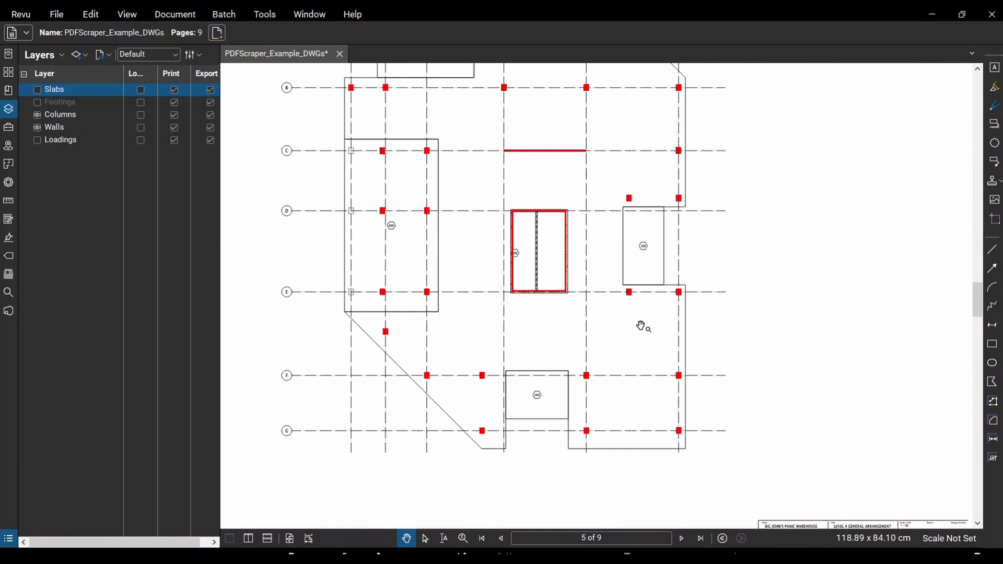
drag(643, 325, 604, 393)
scroll(397, 101, up, 4)
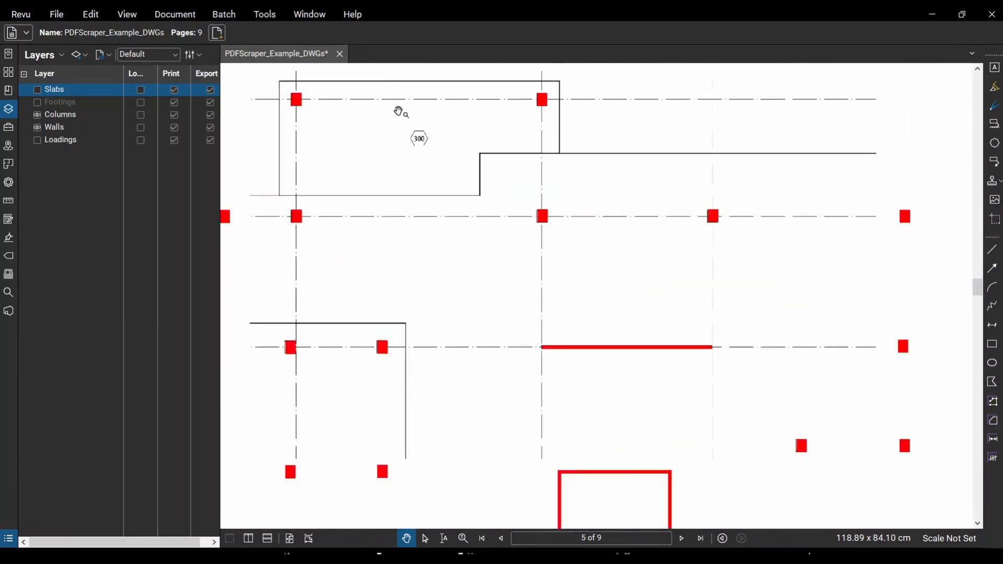
Show the Loadings and Slabs layers on page 5.
scroll(399, 111, down, 4)
drag(737, 274, 793, 226)
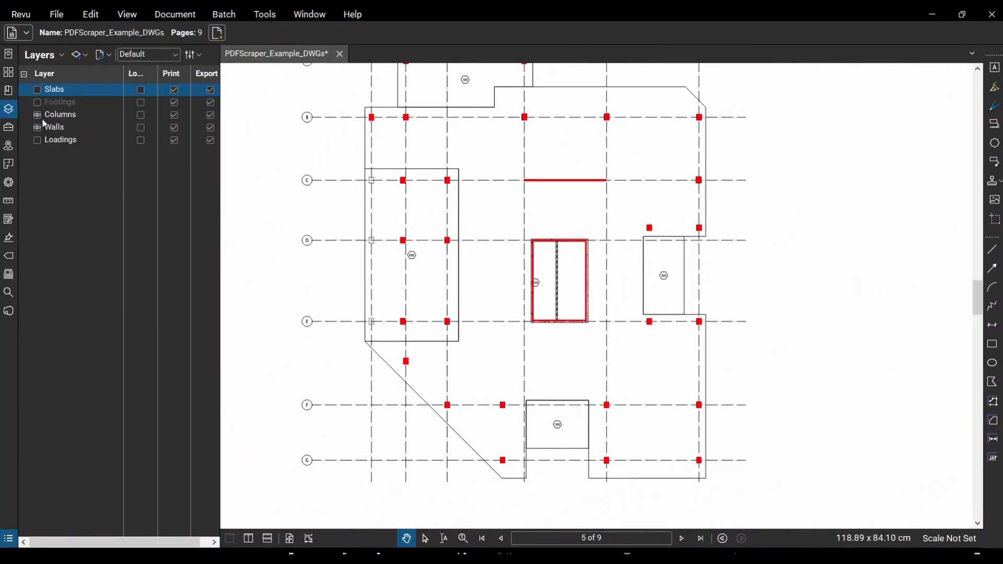
click(37, 140)
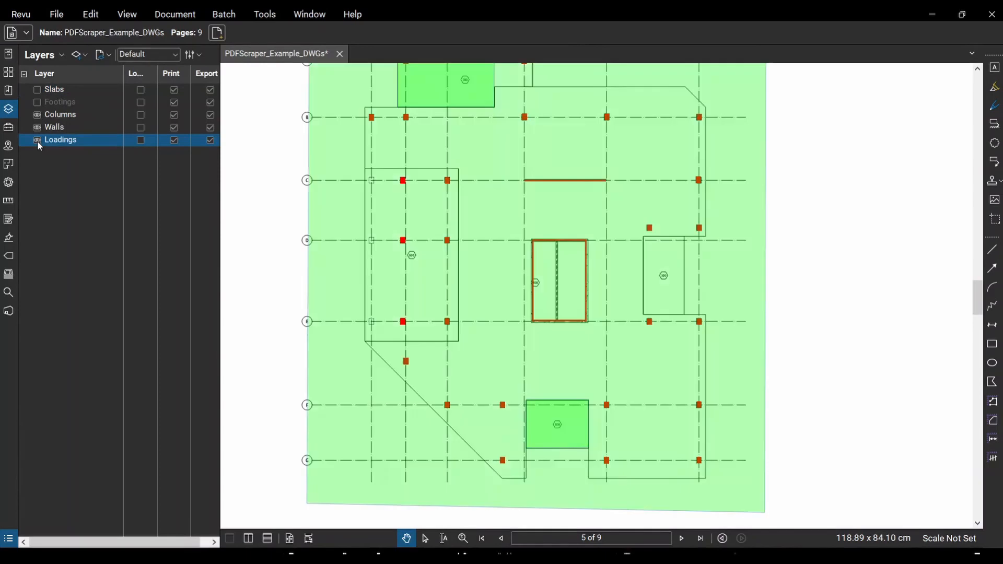
click(38, 90)
scroll(858, 309, down, 3)
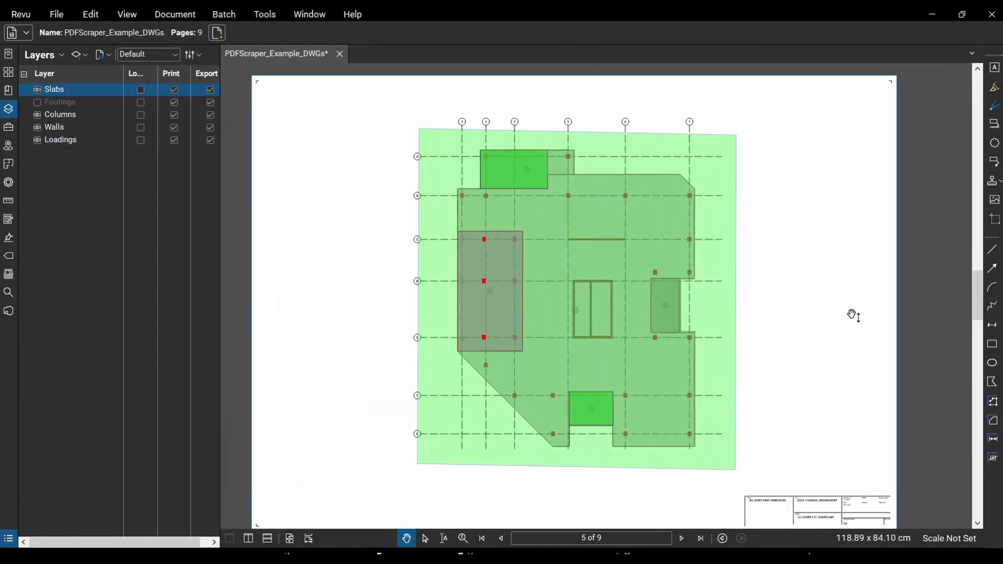
Copy all markups from page 5 in place onto page 6.
key(ctrl+a)
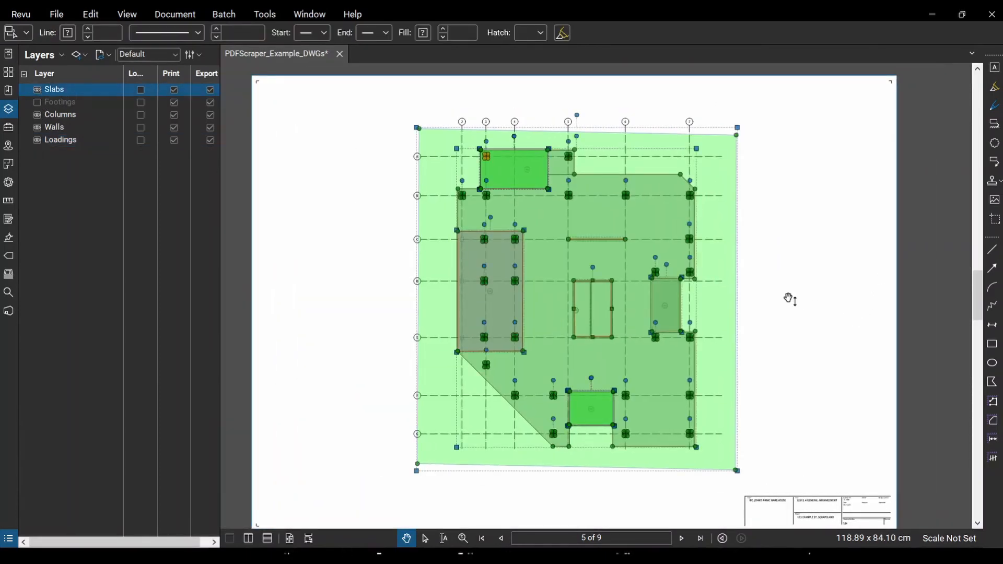
key(Page_Down)
key(ctrl+a)
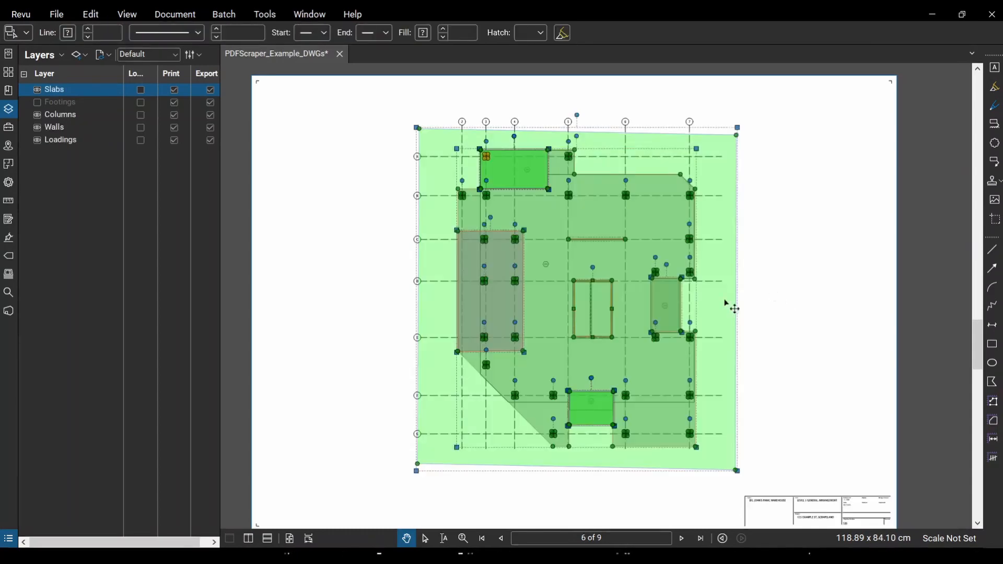
click(369, 230)
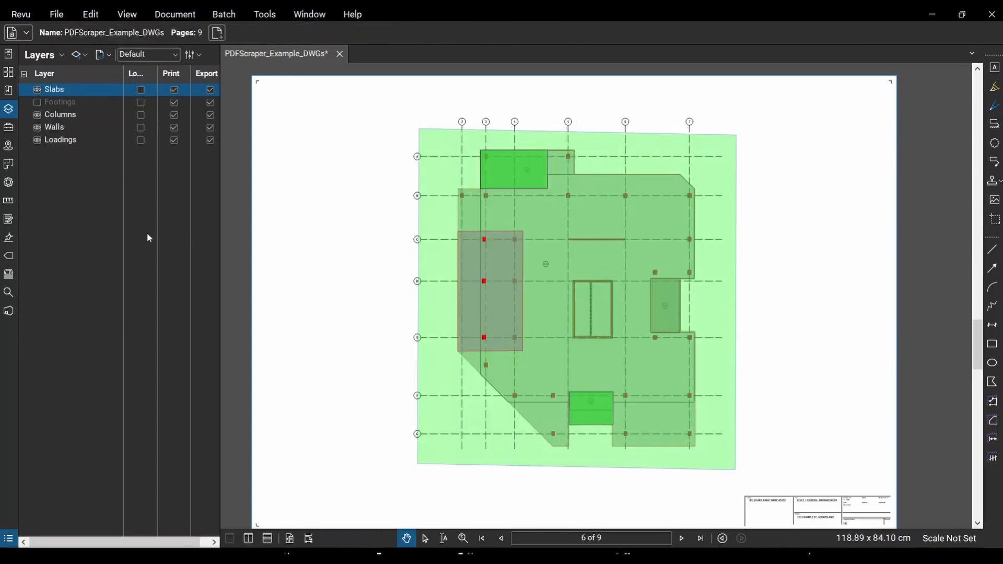
Hide the Loadings layer and delete the darker slab polygon beside gridline 2, spanning gridlines C to E.
click(38, 140)
scroll(361, 280, up, 3)
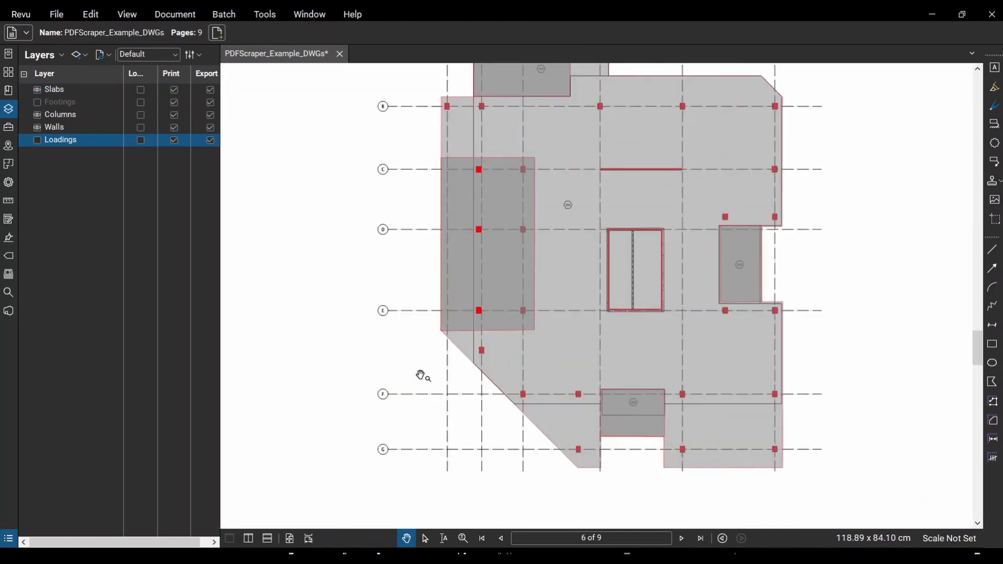
scroll(410, 387, up, 5)
scroll(473, 355, down, 3)
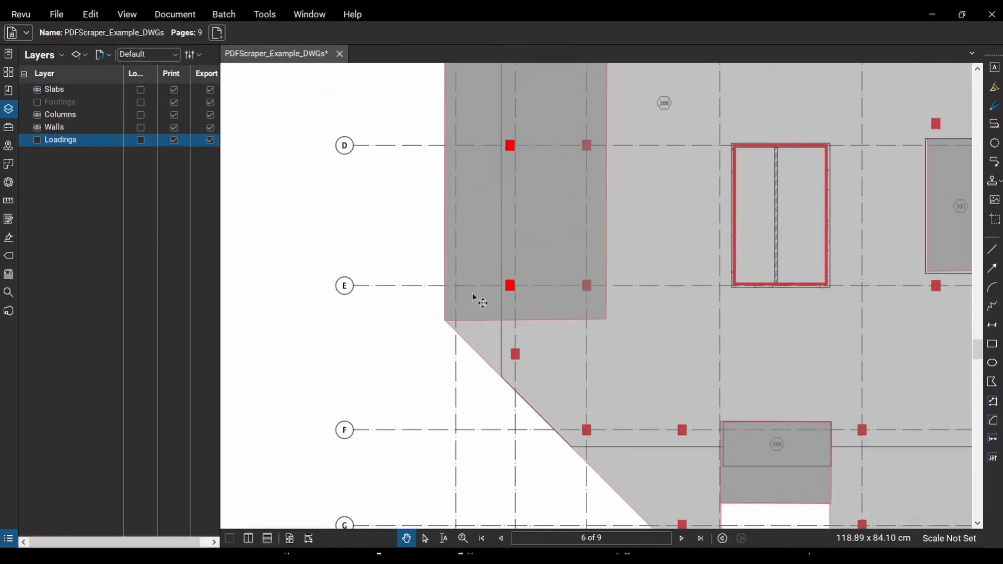
click(476, 299)
key(Delete)
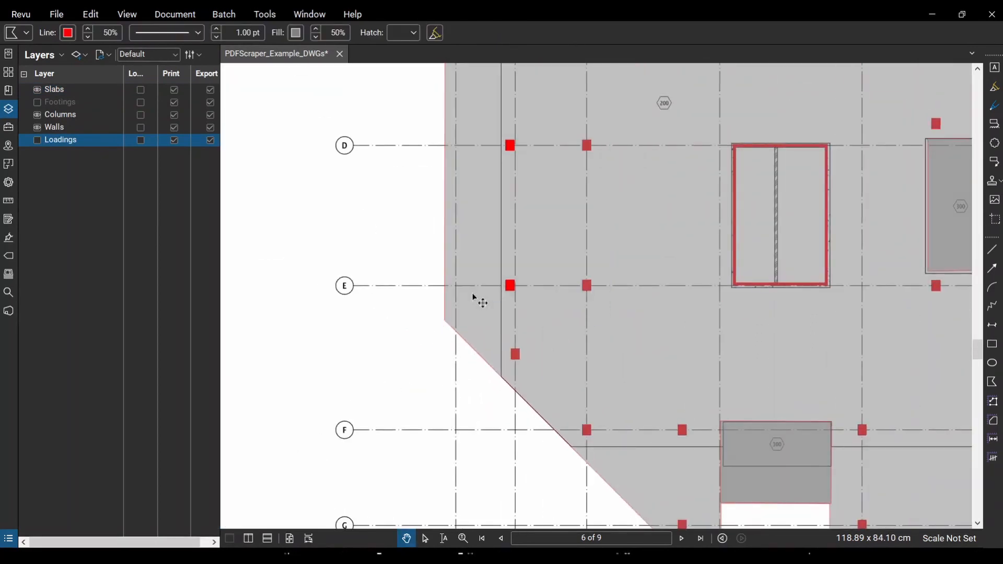
Reshape the main slab polygon's edge beside gridline 2 to the drawn edge near gridline 3, removing the extra corner near gridline B.
scroll(471, 301, up, 2)
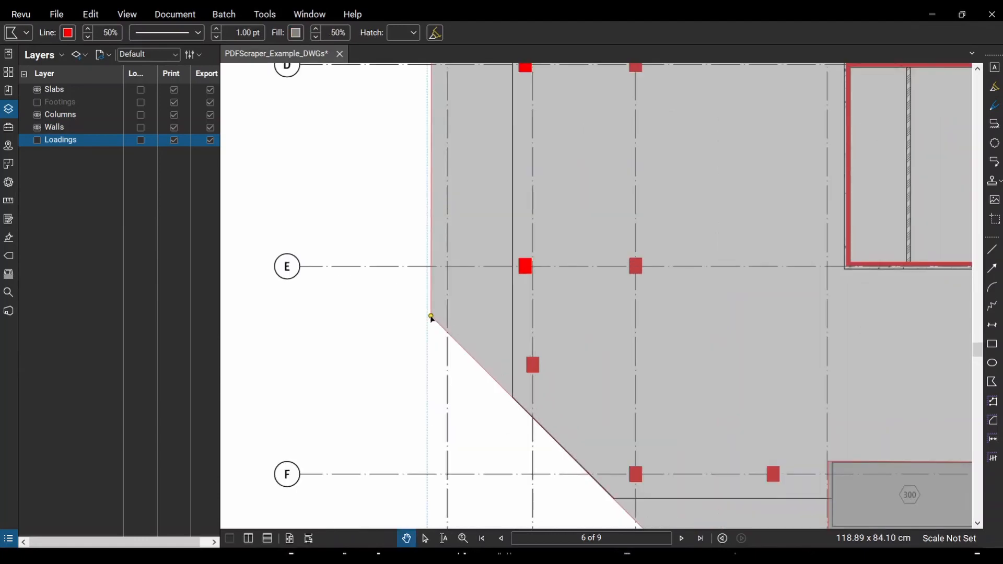
drag(431, 317, 513, 398)
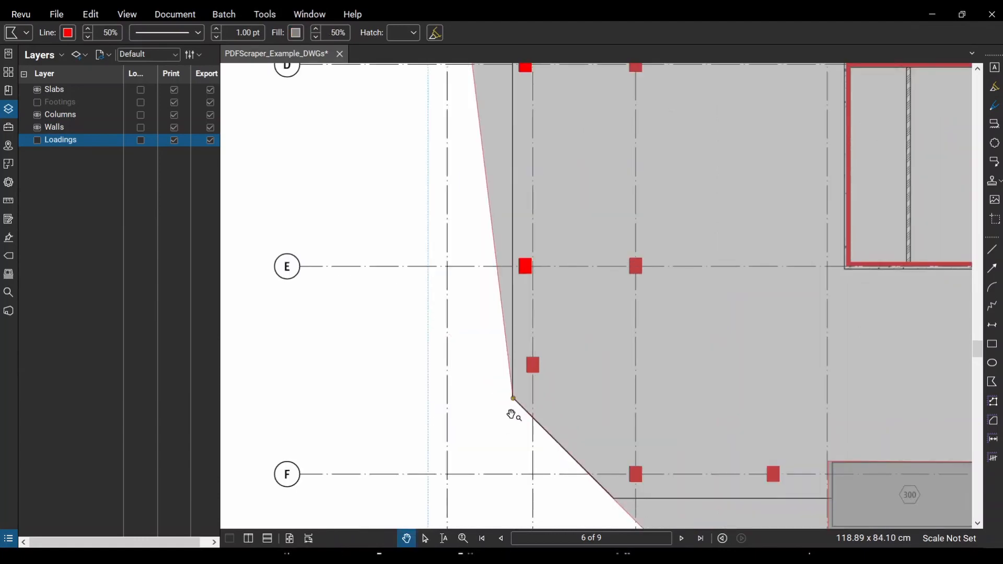
scroll(512, 414, down, 3)
scroll(528, 291, up, 3)
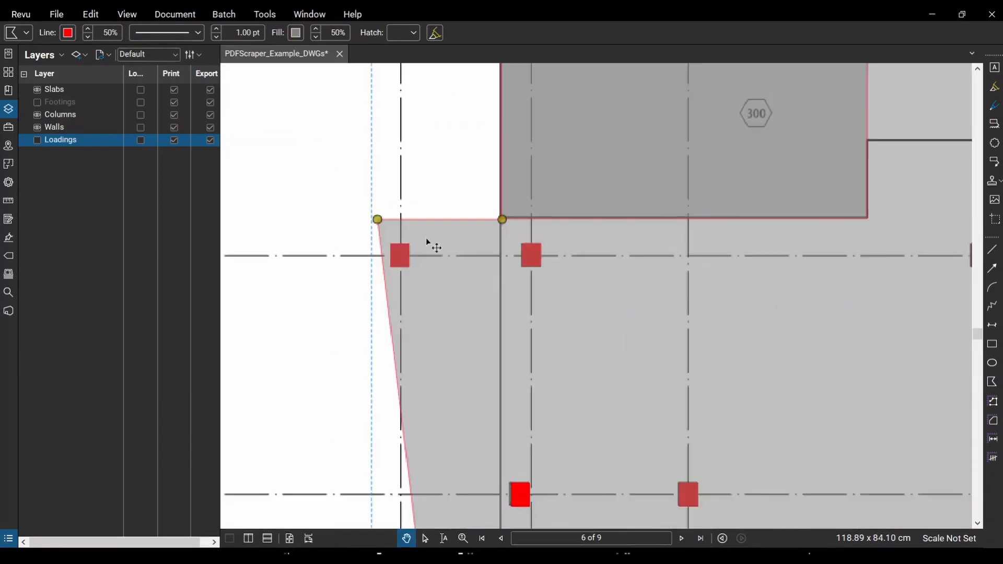
shift+click(377, 220)
scroll(387, 233, down, 5)
scroll(614, 228, up, 4)
scroll(588, 220, down, 2)
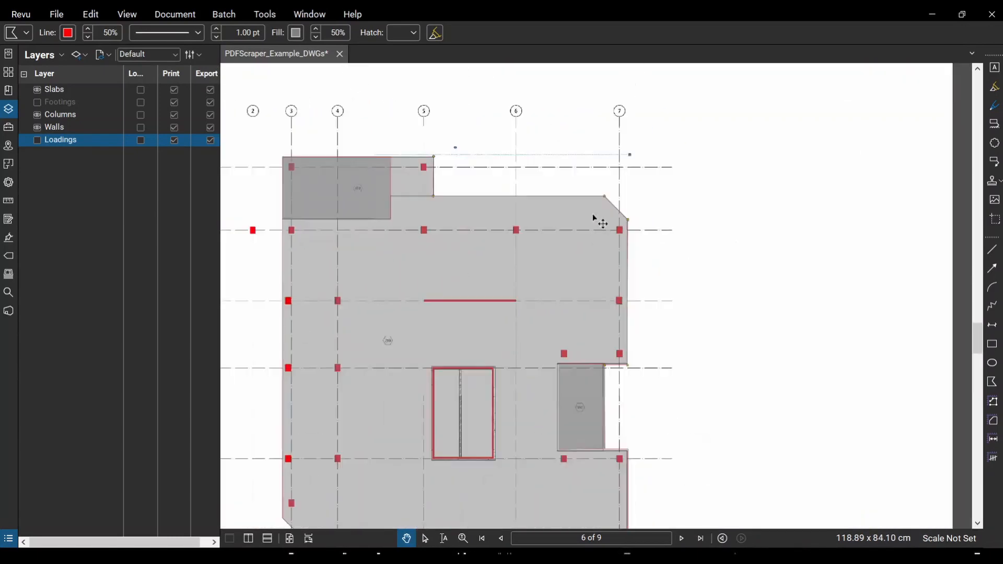
Move the main slab polygon's two corners near gridline G, between gridlines 4 and 5, up to the drawn edge below gridline F.
scroll(593, 218, down, 2)
drag(744, 405, 766, 309)
scroll(569, 405, up, 5)
scroll(365, 350, down, 2)
drag(462, 436, 572, 492)
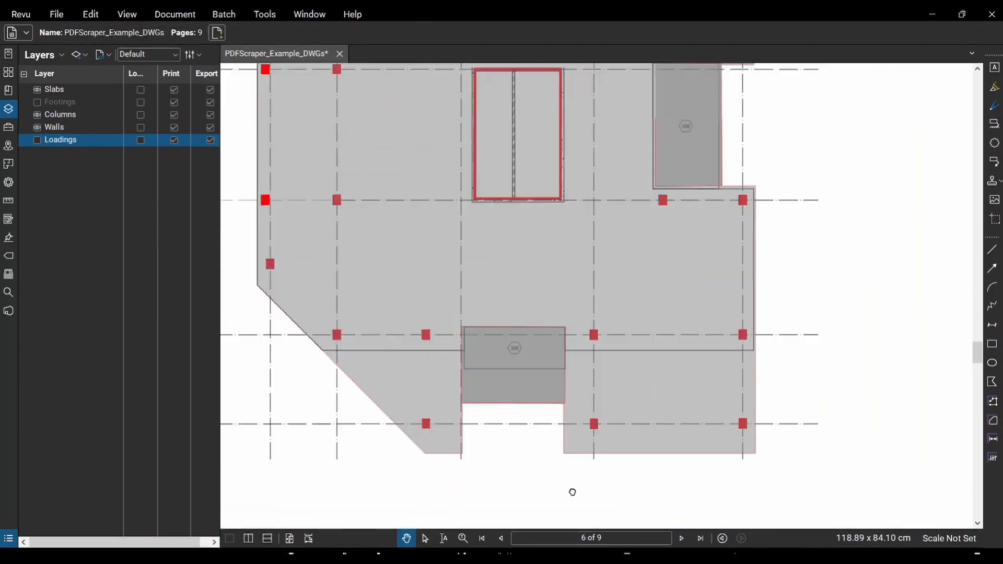
scroll(437, 402, up, 2)
click(320, 336)
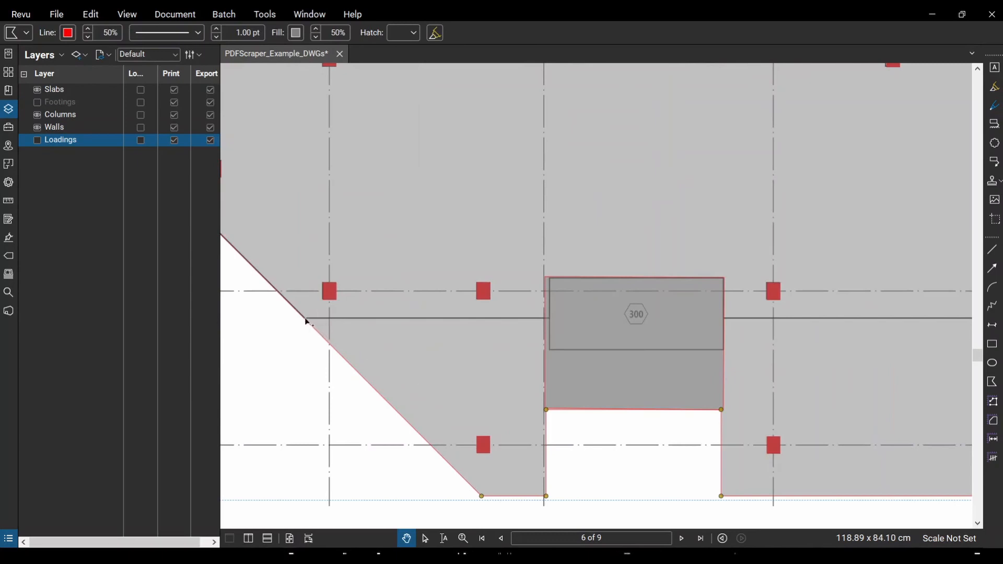
ctrl+click(304, 319)
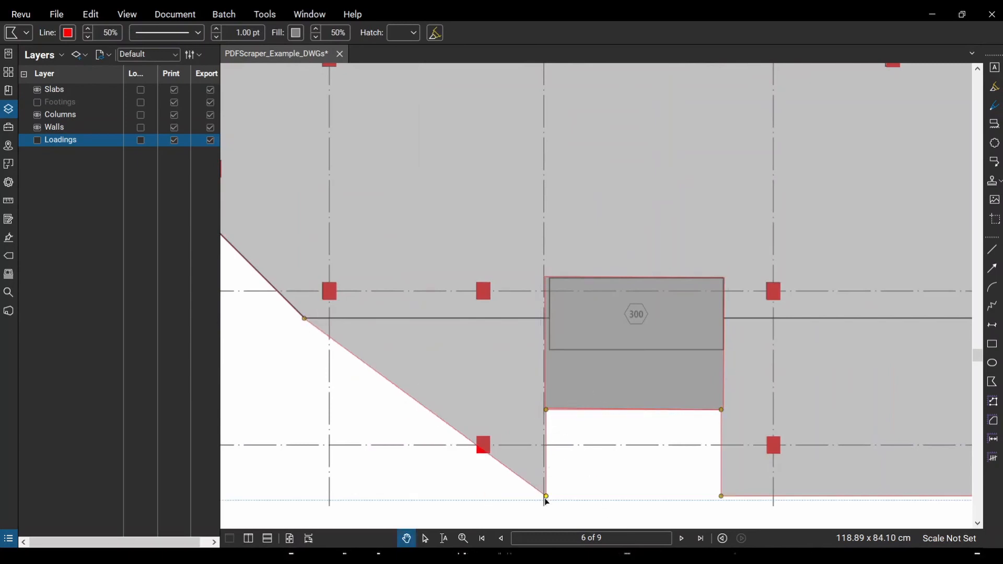
drag(547, 497, 548, 319)
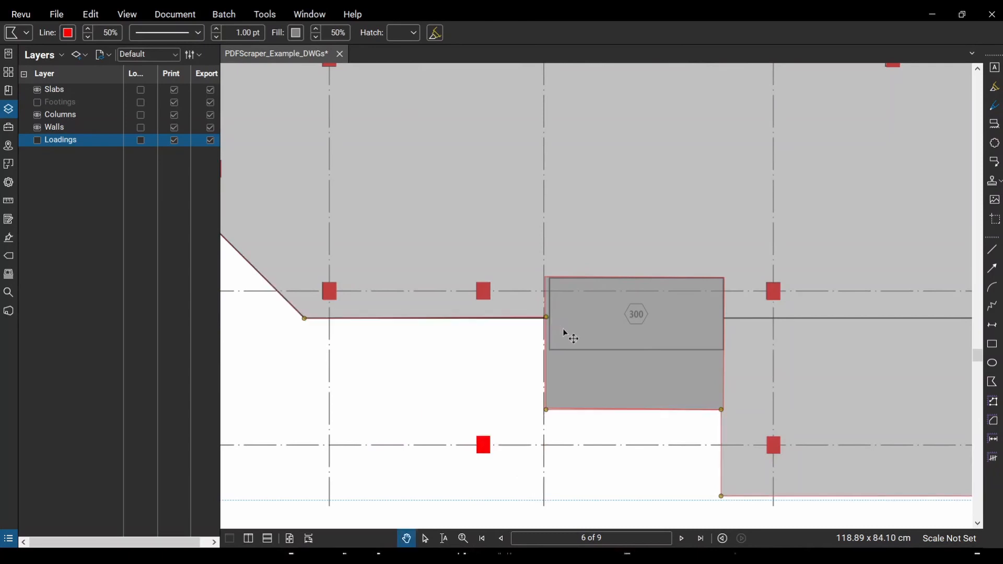
Shorten the 300 slab polygon on gridline F to its drawn outline by moving its two lower corners.
click(556, 393)
drag(547, 411, 546, 317)
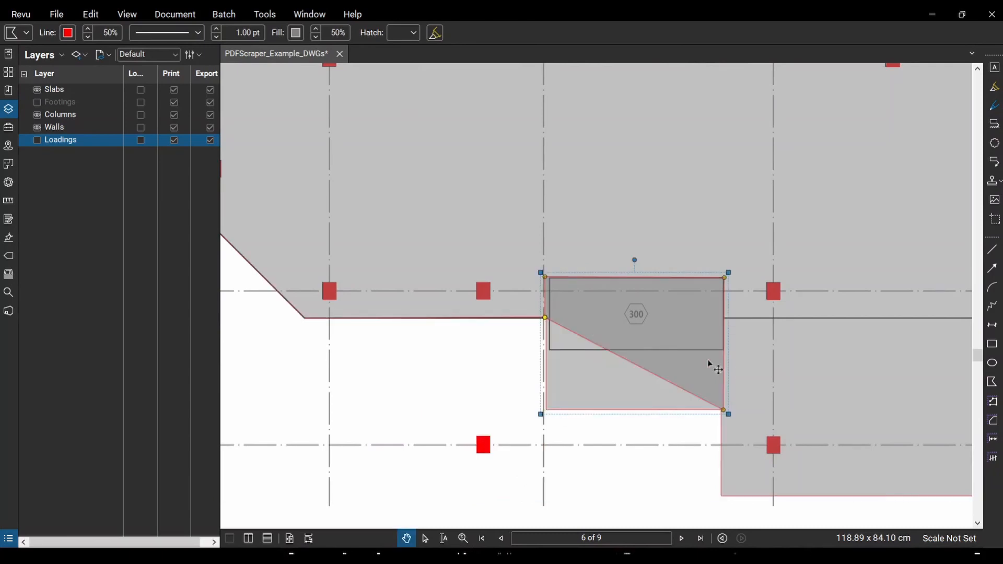
drag(727, 414, 725, 349)
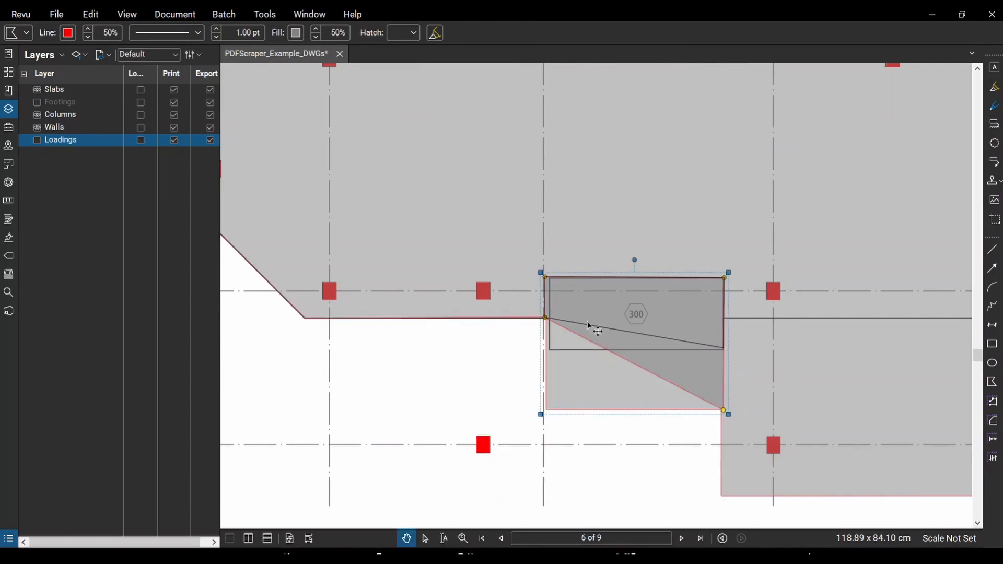
Align the main slab's notch with the 300 slab's lower edge and move its corners between gridlines 5 and 7 to the drawn edge.
click(559, 395)
drag(547, 410, 547, 350)
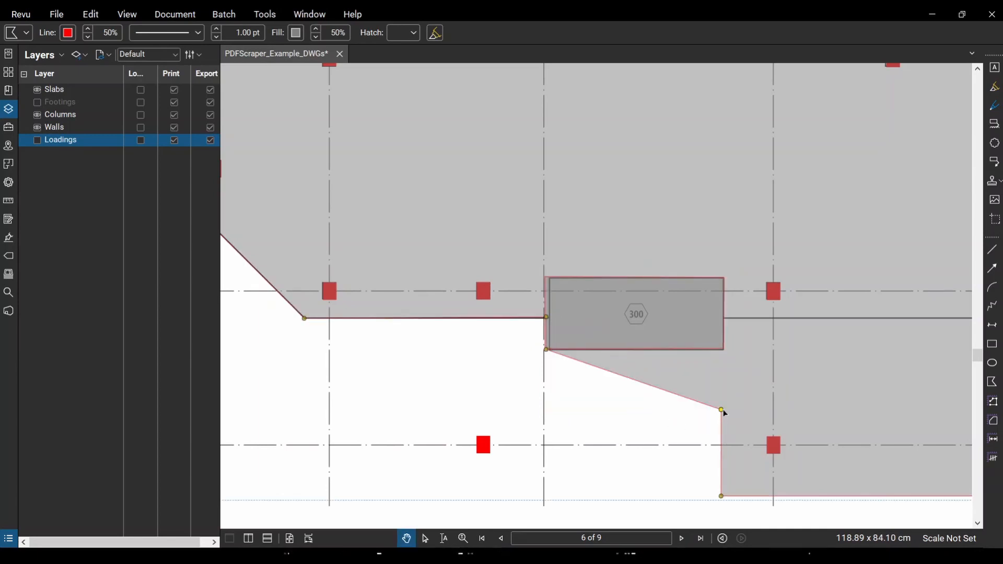
drag(729, 353, 723, 351)
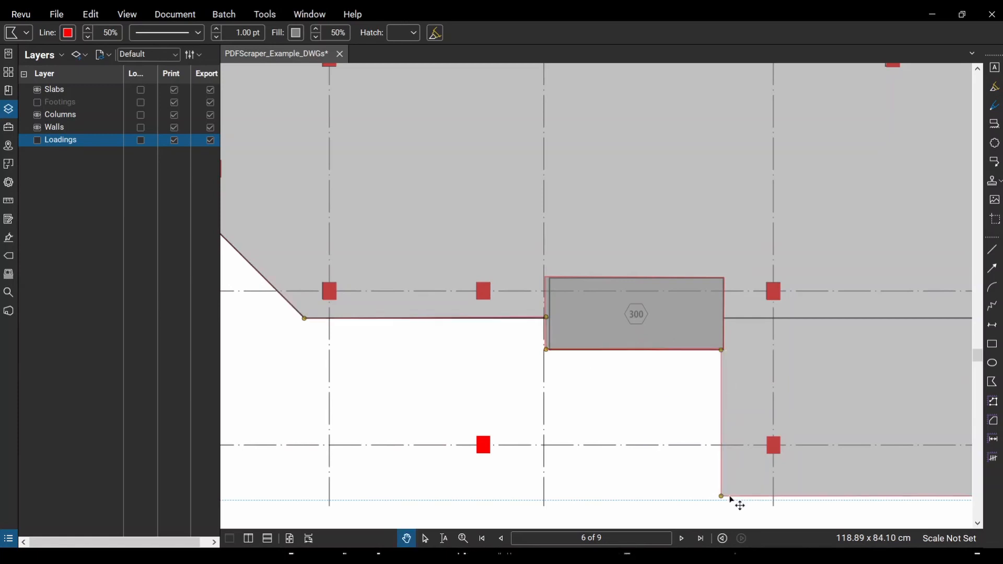
drag(722, 497, 722, 320)
scroll(623, 366, down, 4)
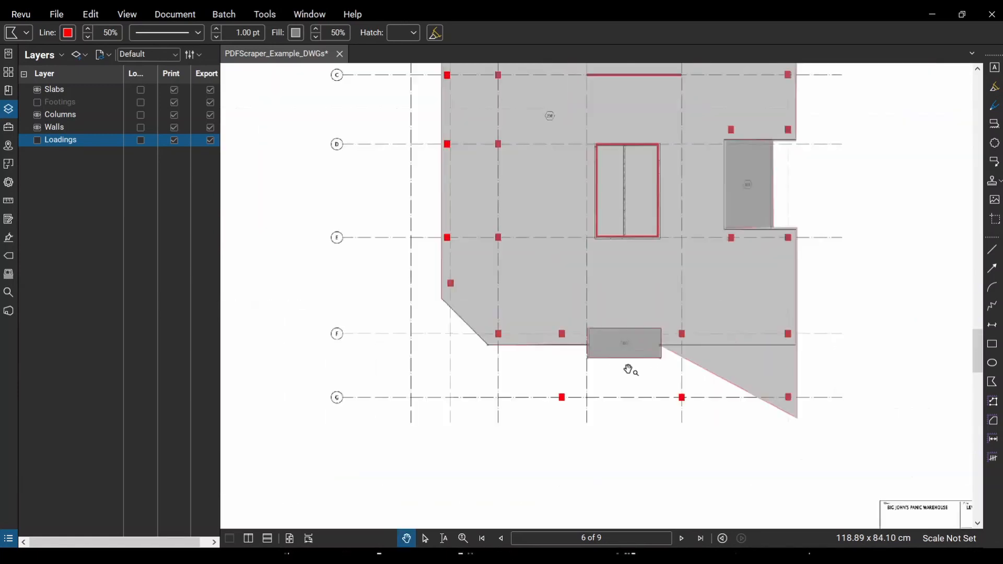
scroll(872, 424, up, 4)
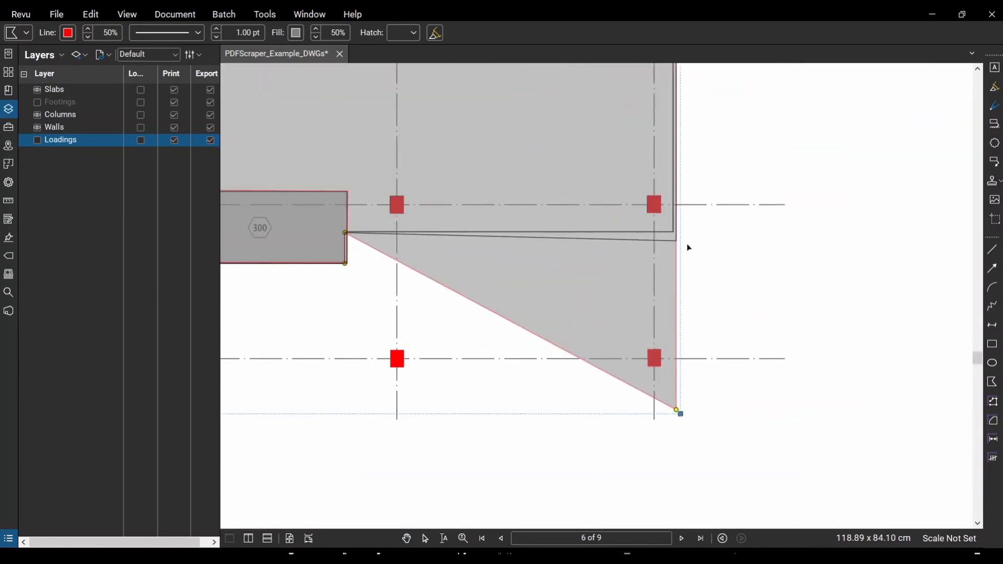
scroll(698, 244, down, 5)
scroll(695, 204, up, 4)
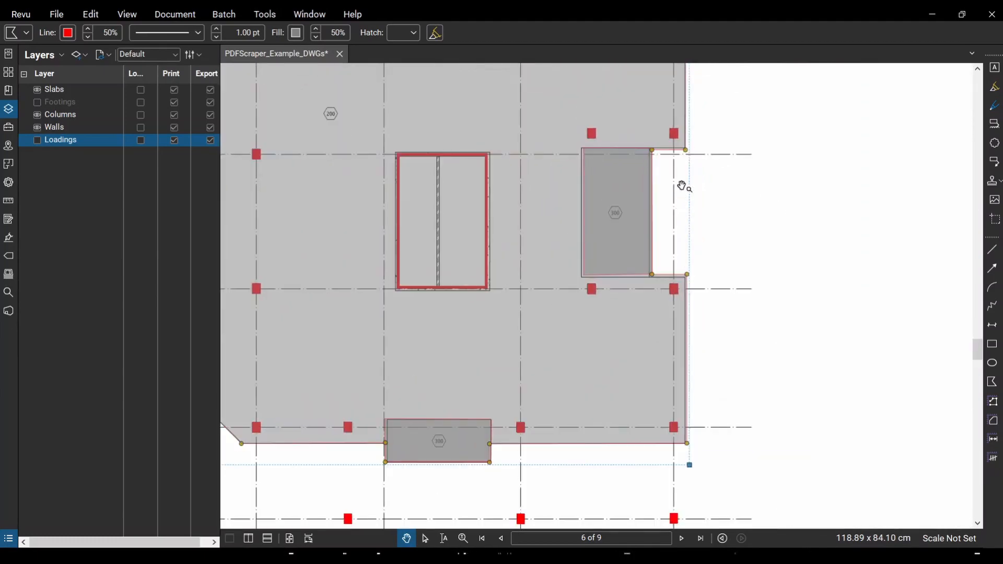
Delete the column markup outside the slab at gridlines B and 2.
scroll(682, 186, up, 3)
scroll(664, 219, down, 4)
drag(788, 183, 819, 401)
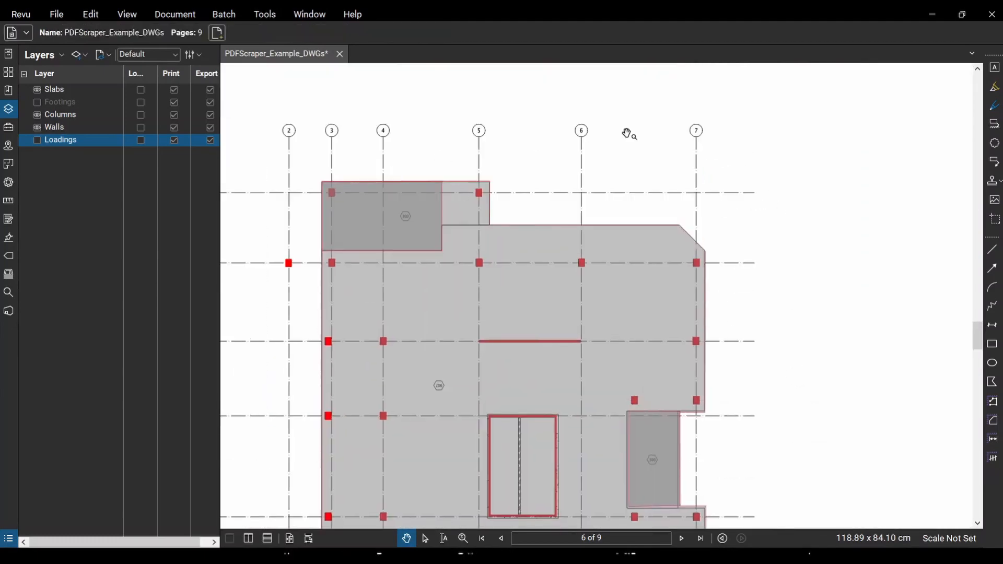
scroll(764, 321, down, 1)
scroll(815, 370, down, 2)
scroll(552, 301, up, 4)
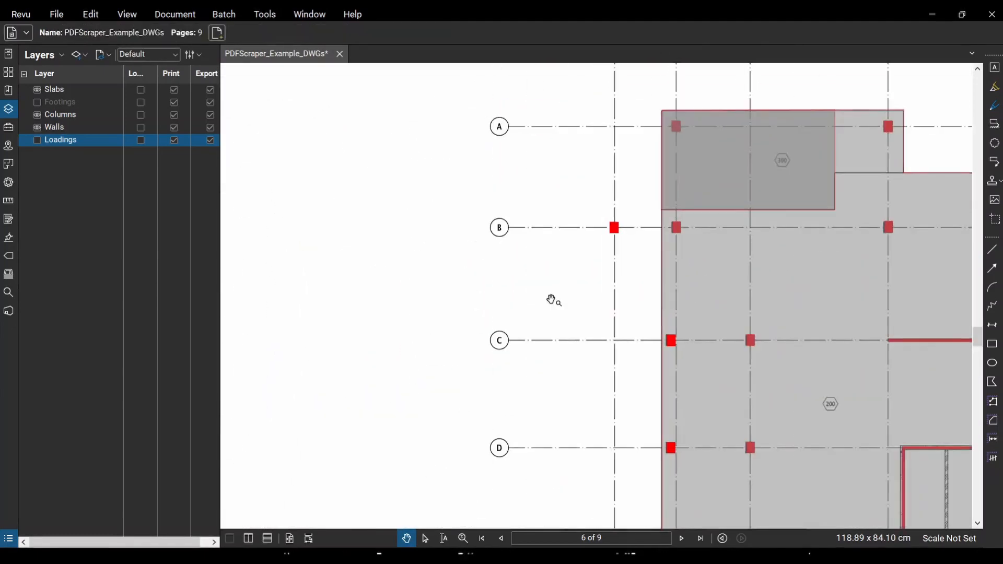
drag(655, 256, 561, 190)
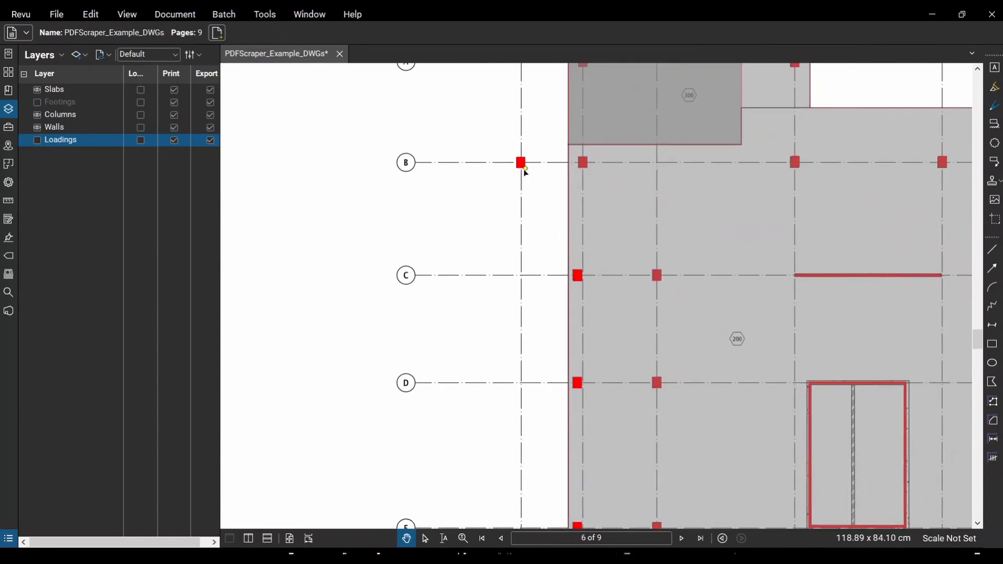
click(523, 165)
key(Delete)
Delete the three column markups on gridline G outside the slab.
scroll(483, 235, down, 4)
drag(607, 491, 495, 271)
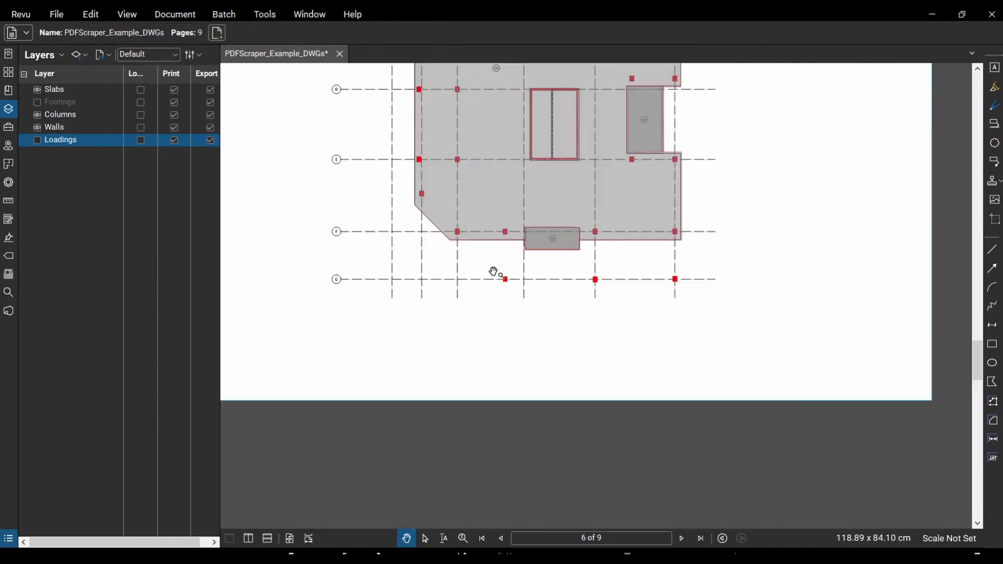
scroll(497, 278, up, 3)
drag(852, 258, 459, 306)
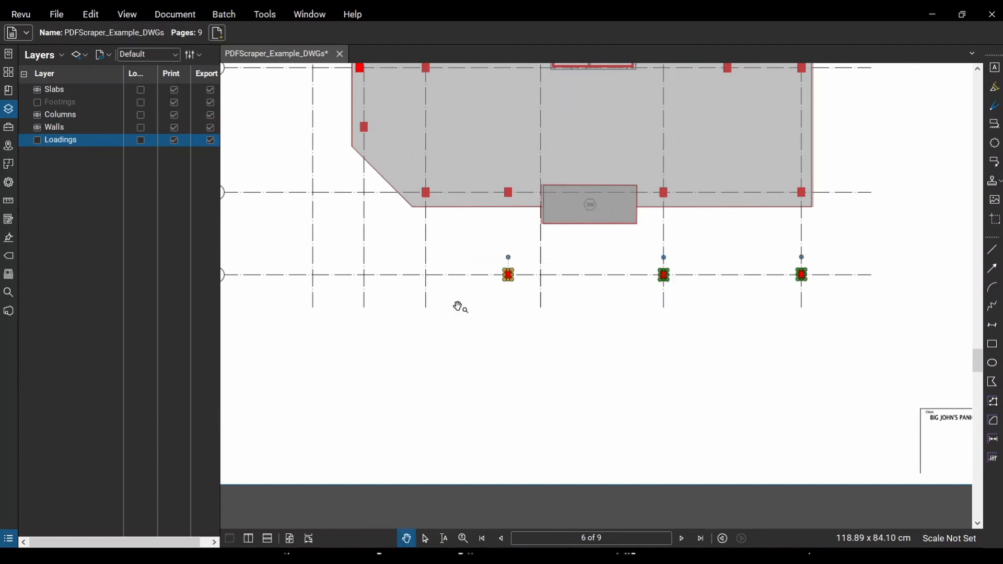
key(Delete)
scroll(714, 195, down, 3)
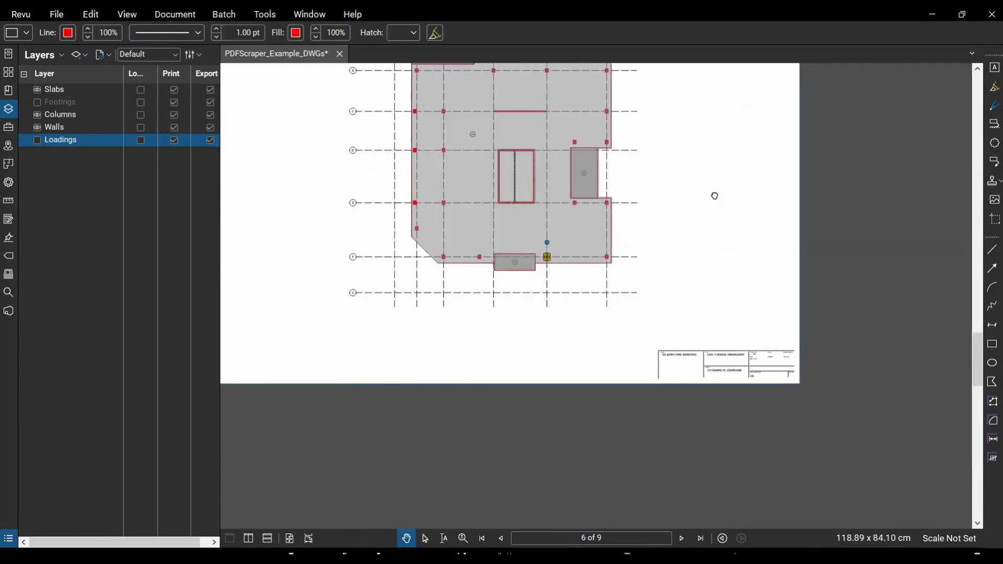
scroll(752, 291, down, 2)
scroll(546, 233, up, 4)
scroll(663, 274, down, 3)
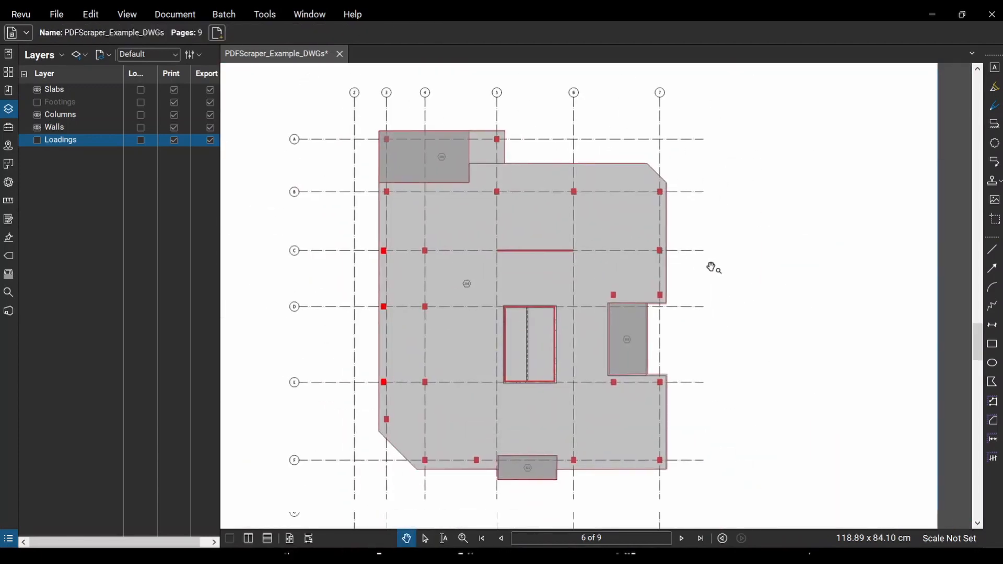
Show the Loadings layer and copy all markups from page 6 onto page 7.
click(37, 142)
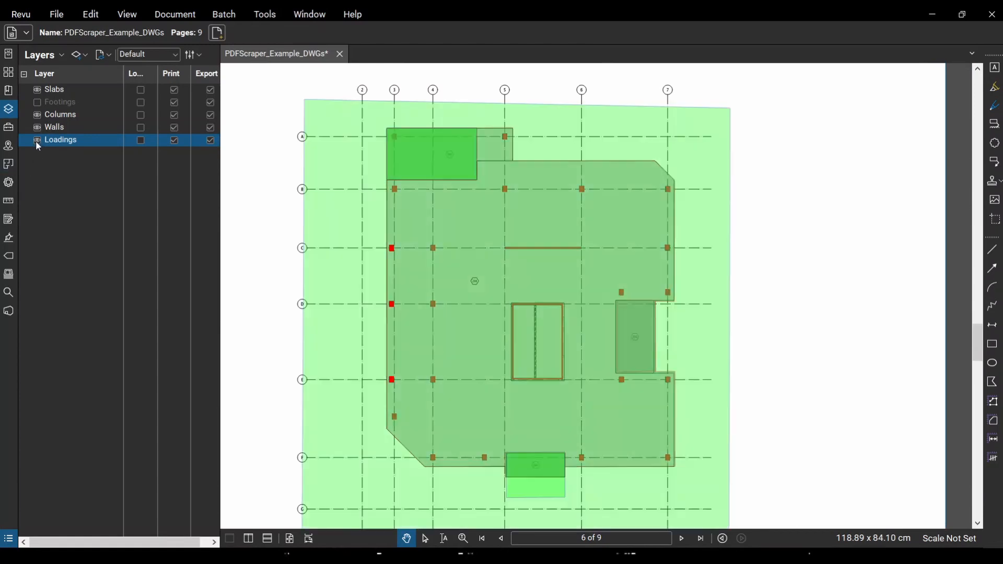
key(ctrl+a)
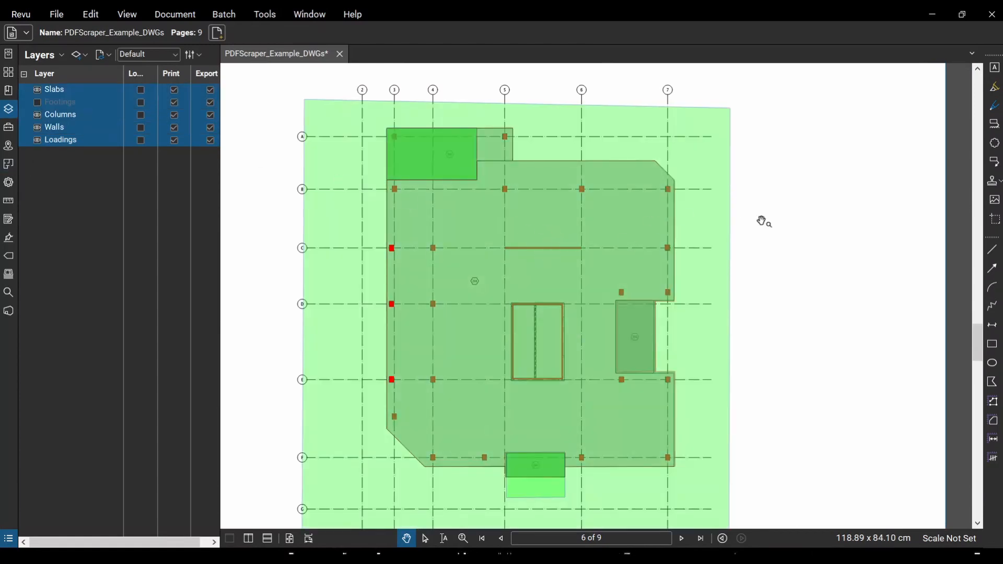
scroll(805, 287, down, 1)
key(ctrl+a)
scroll(798, 281, down, 2)
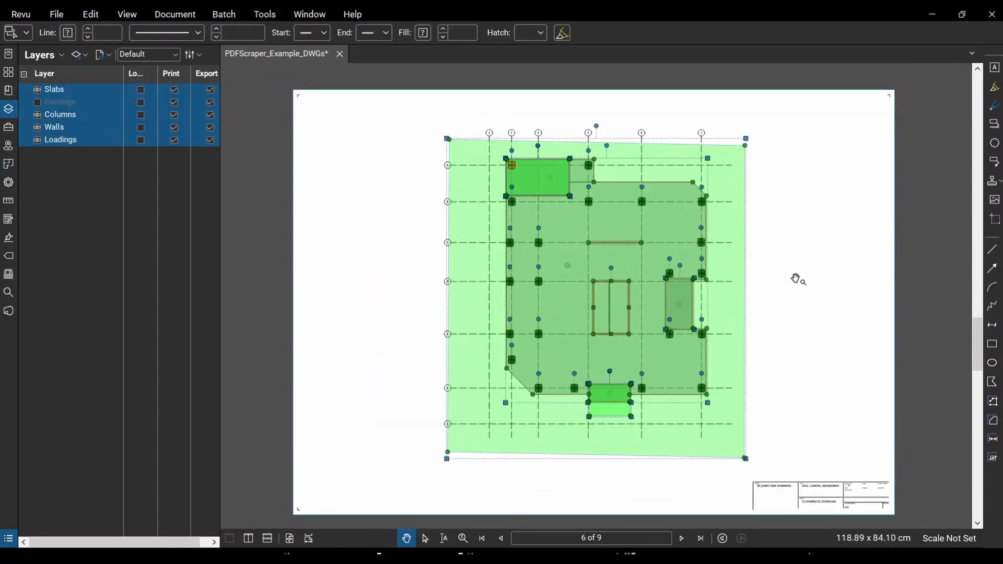
scroll(796, 279, down, 1)
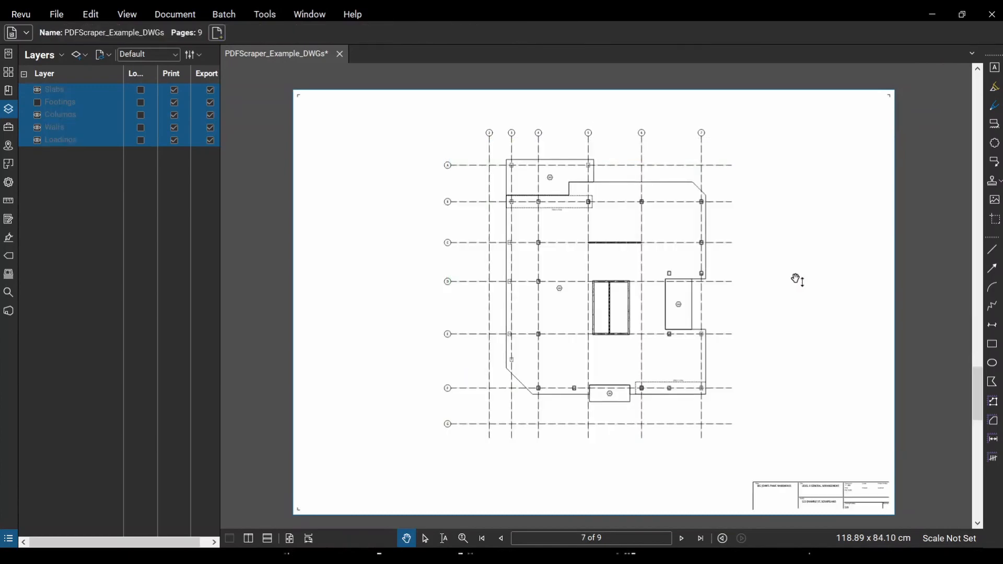
key(ctrl+a)
click(800, 326)
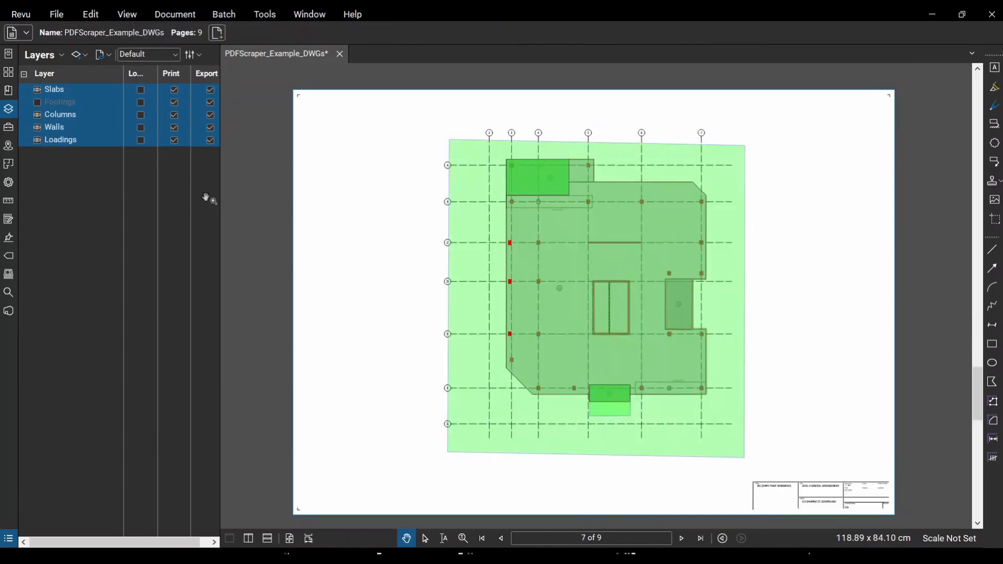
Hide the Loadings layer on page 7 and examine the dashed 600d x 2400w outlines along gridlines B and F.
click(37, 140)
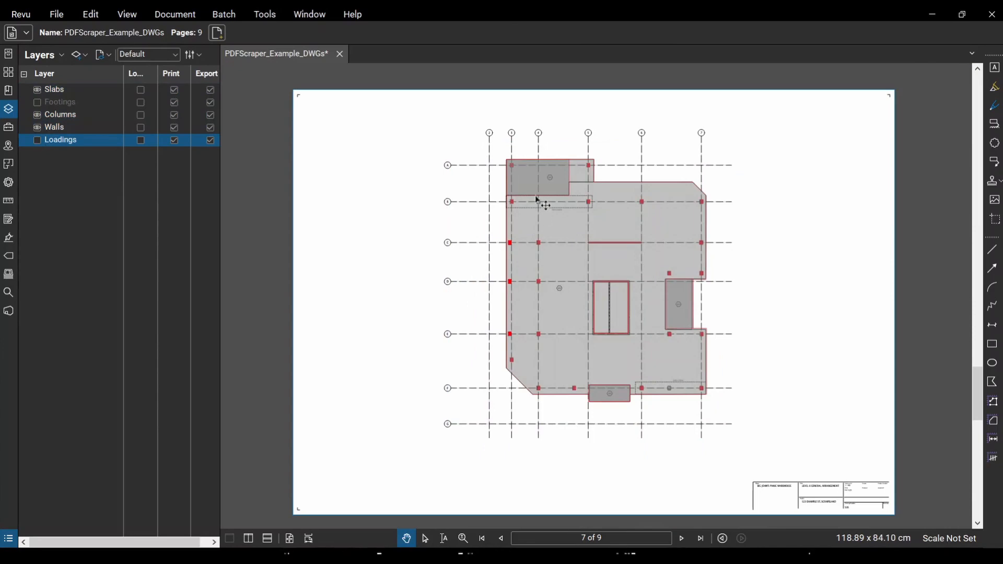
scroll(537, 199, up, 5)
scroll(531, 262, down, 2)
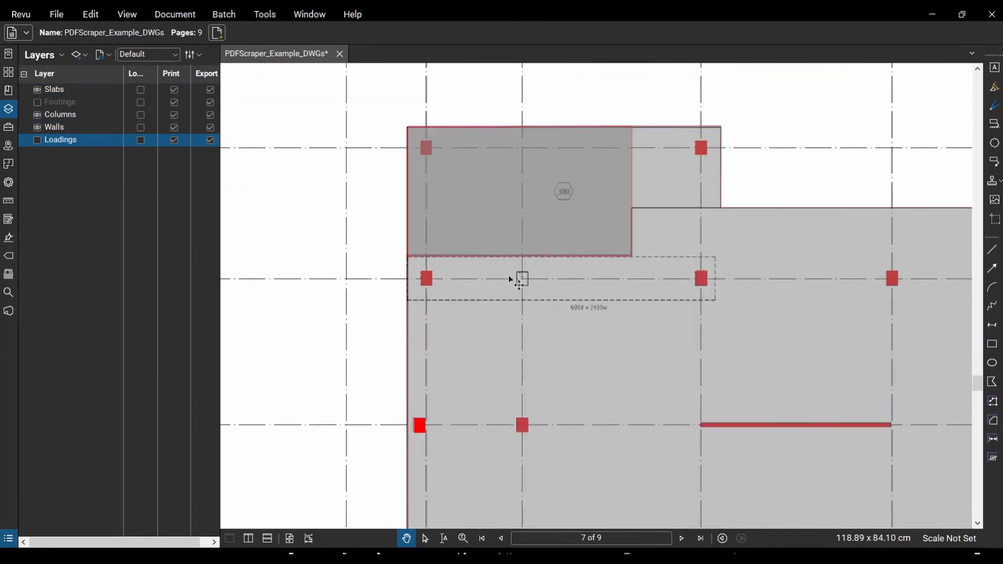
scroll(477, 271, down, 1)
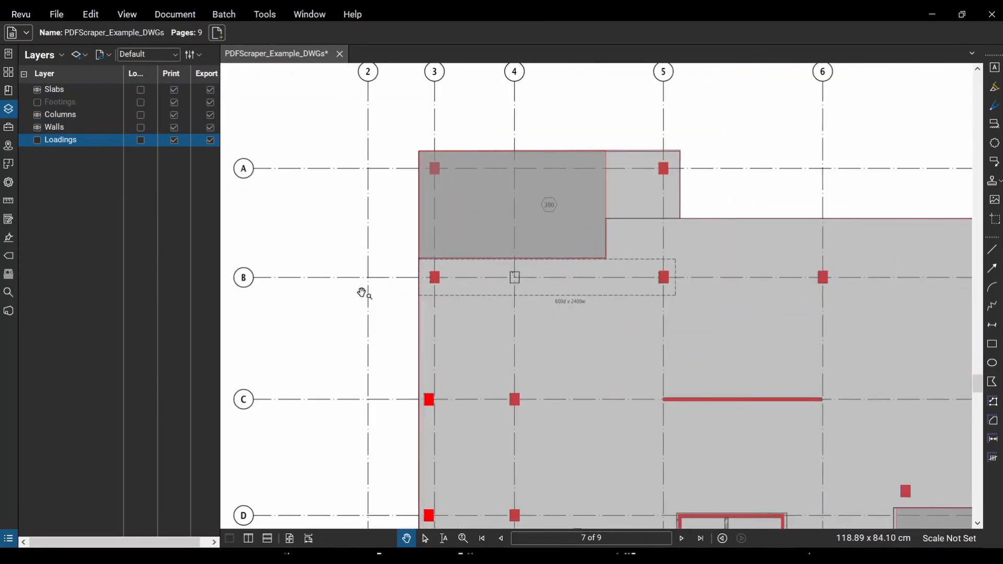
scroll(314, 253, down, 3)
scroll(544, 258, up, 6)
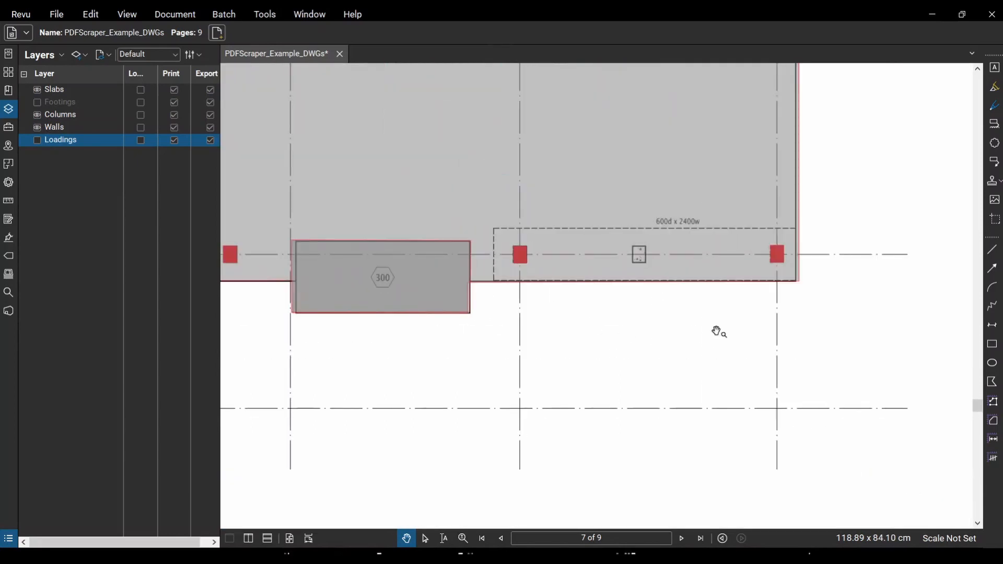
scroll(732, 313, down, 2)
drag(836, 226, 855, 419)
scroll(864, 406, down, 1)
scroll(713, 367, up, 2)
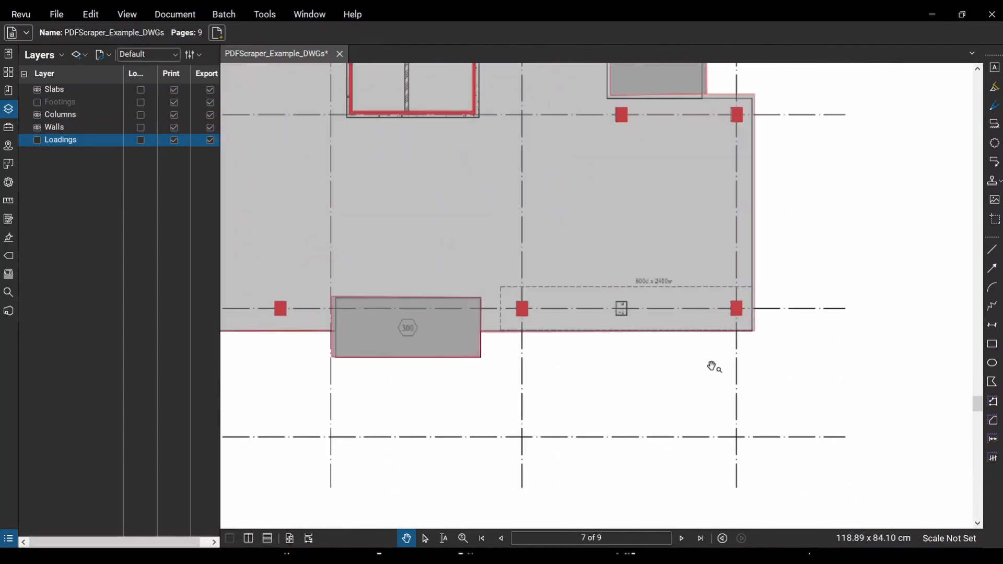
scroll(550, 380, up, 1)
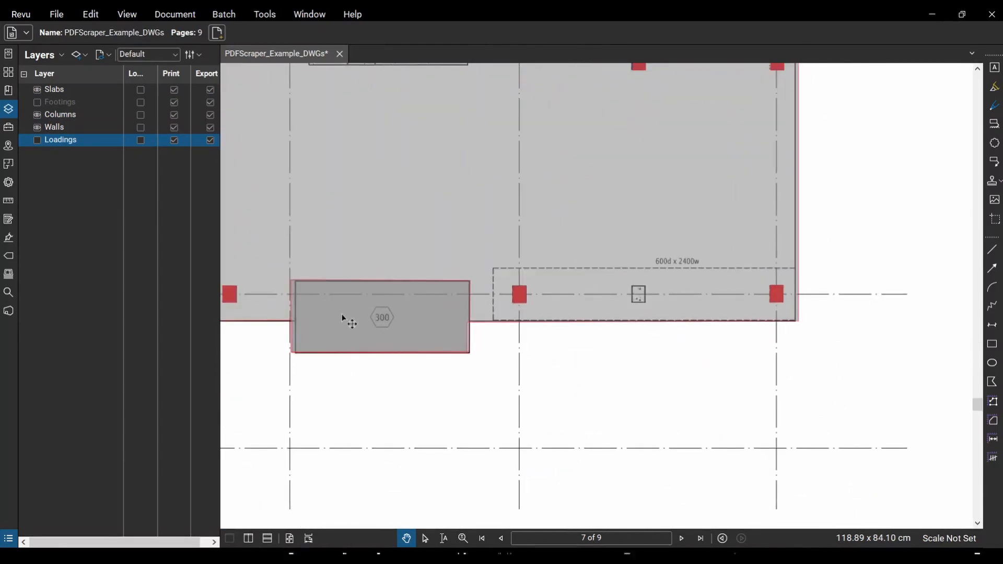
drag(343, 317, 531, 312)
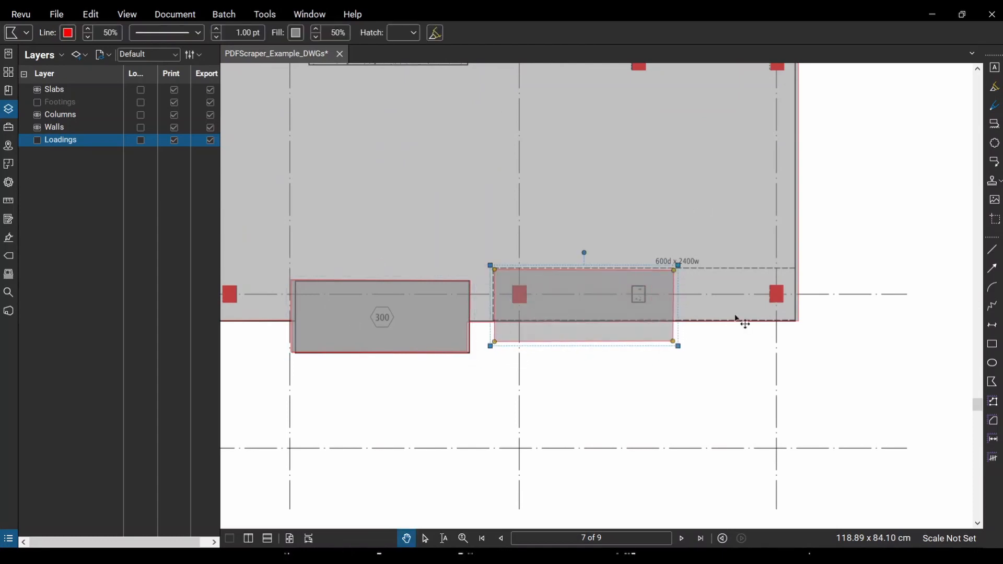
click(658, 381)
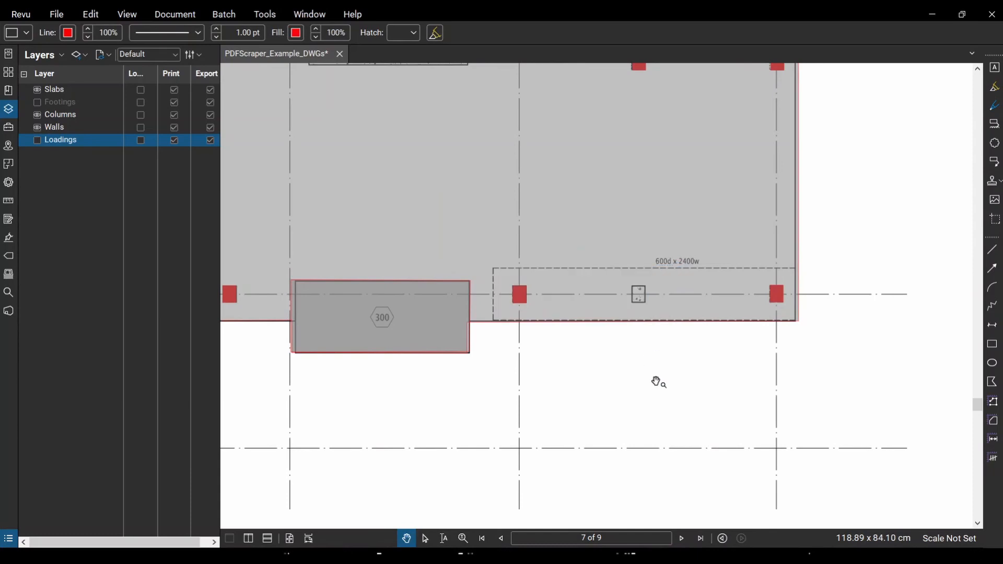
scroll(658, 383, down, 2)
drag(661, 430, 657, 485)
scroll(656, 484, down, 2)
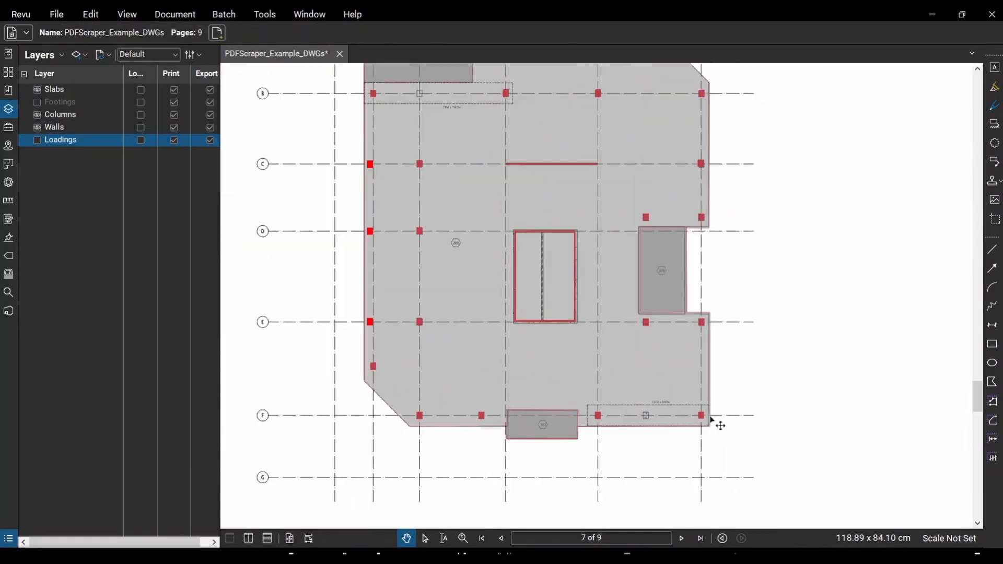
mouse_move(793, 233)
mouse_down()
mouse_move(795, 336)
mouse_move(793, 298)
mouse_up()
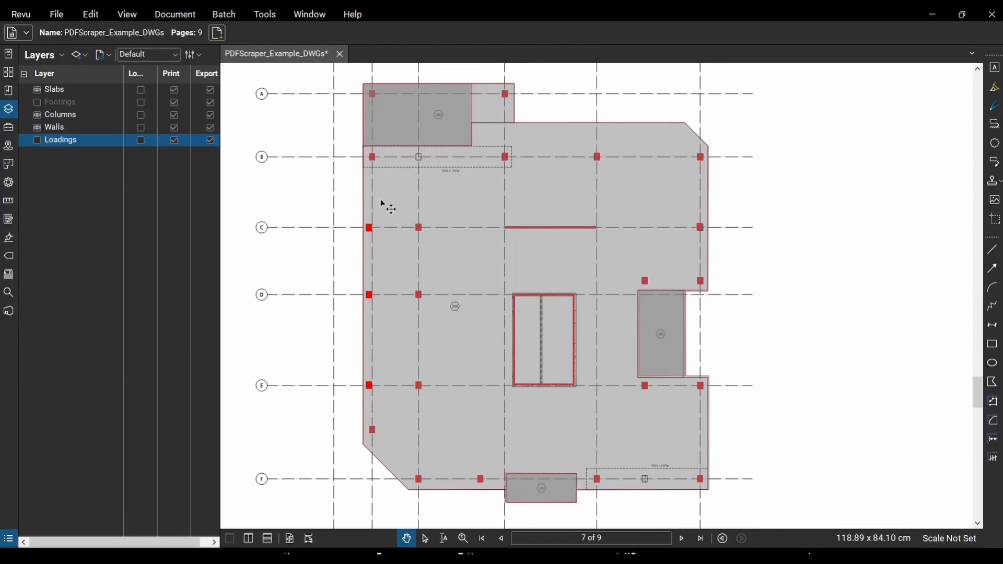
Draw a line markup along gridline F between the columns on gridlines 6 and 7.
key(alt+x)
scroll(732, 492, down, 2)
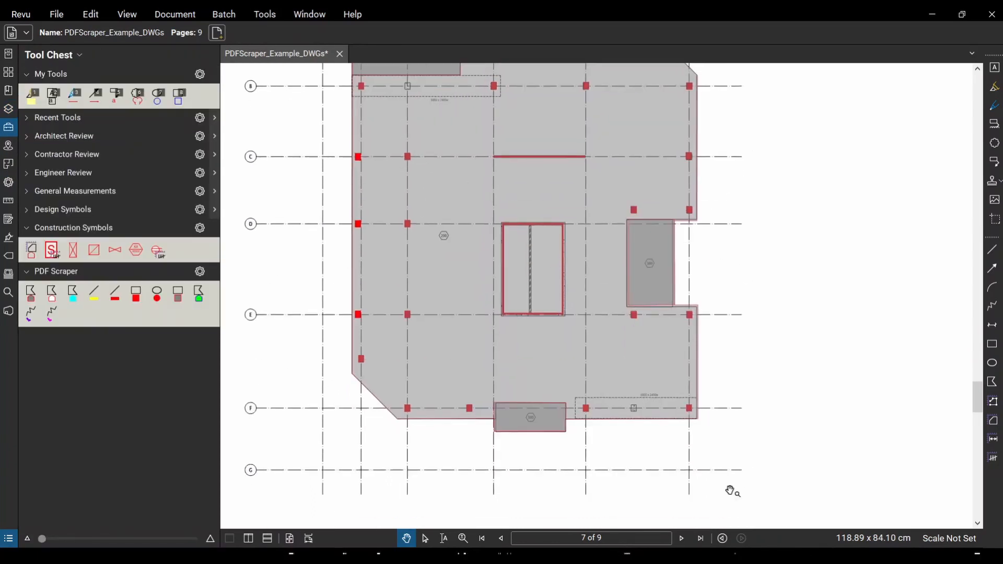
click(992, 249)
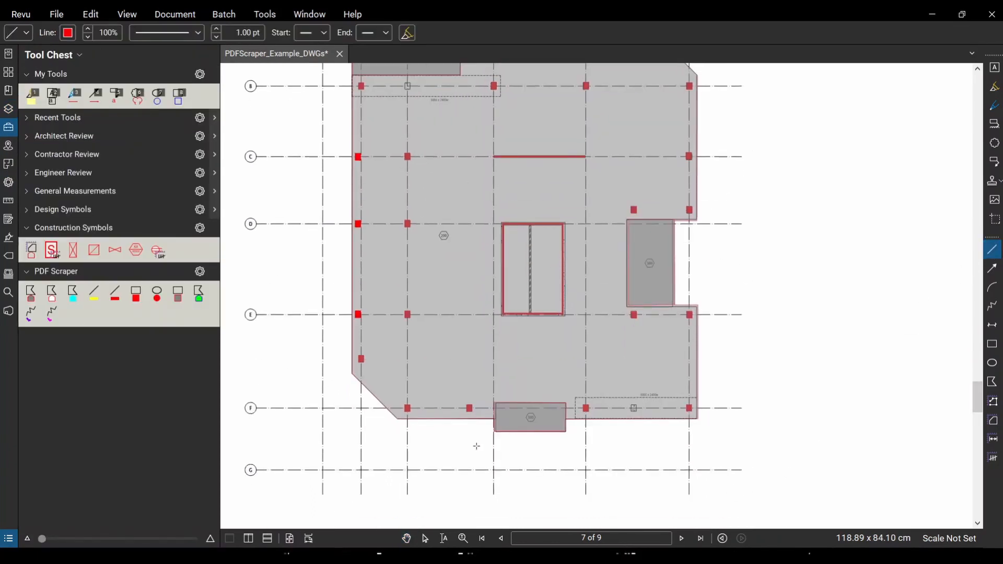
scroll(567, 423, up, 3)
scroll(643, 399, down, 3)
scroll(788, 407, up, 4)
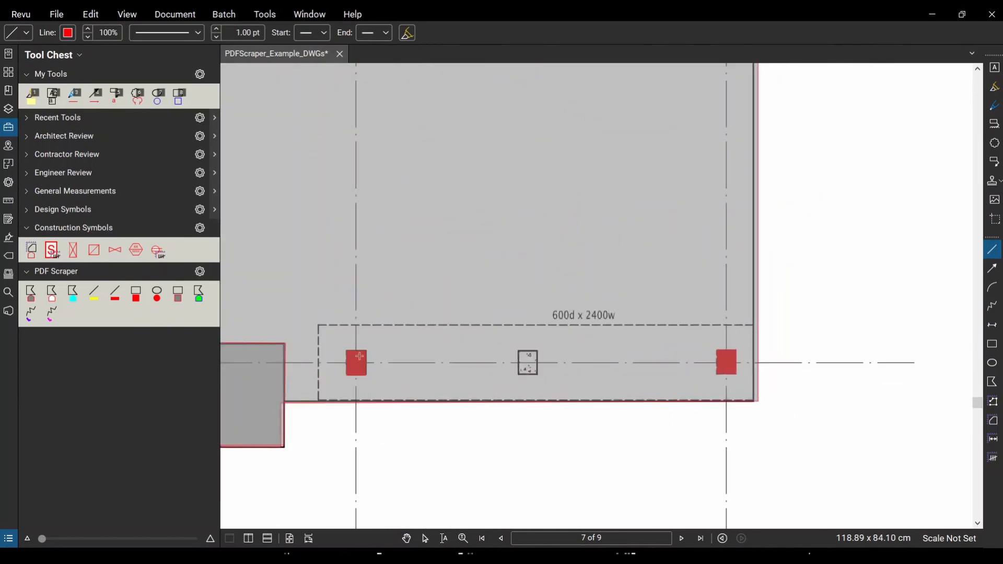
click(354, 363)
click(732, 364)
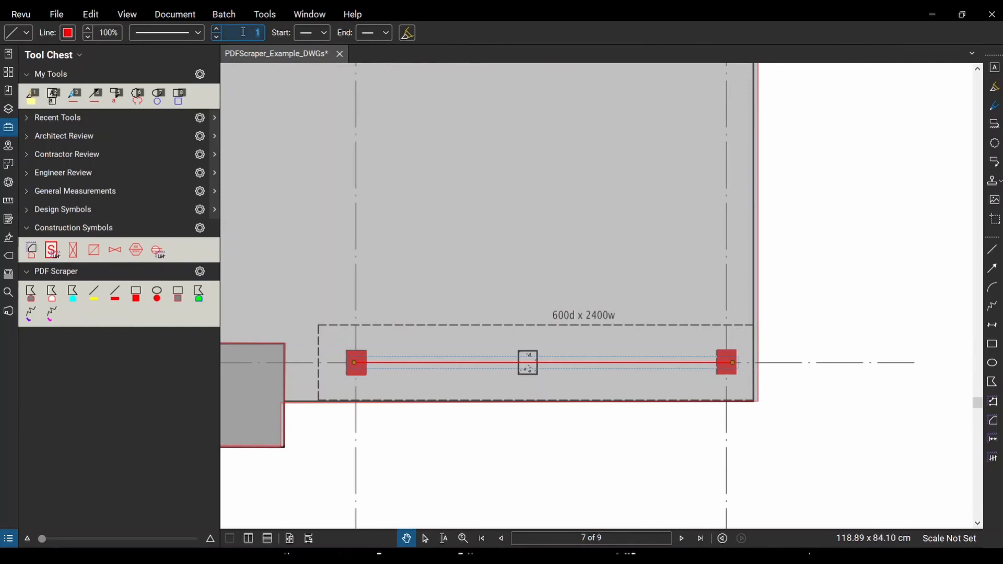
Set the gridline F line's width to 5 pt and its colour to orange.
text(5)
key(Return)
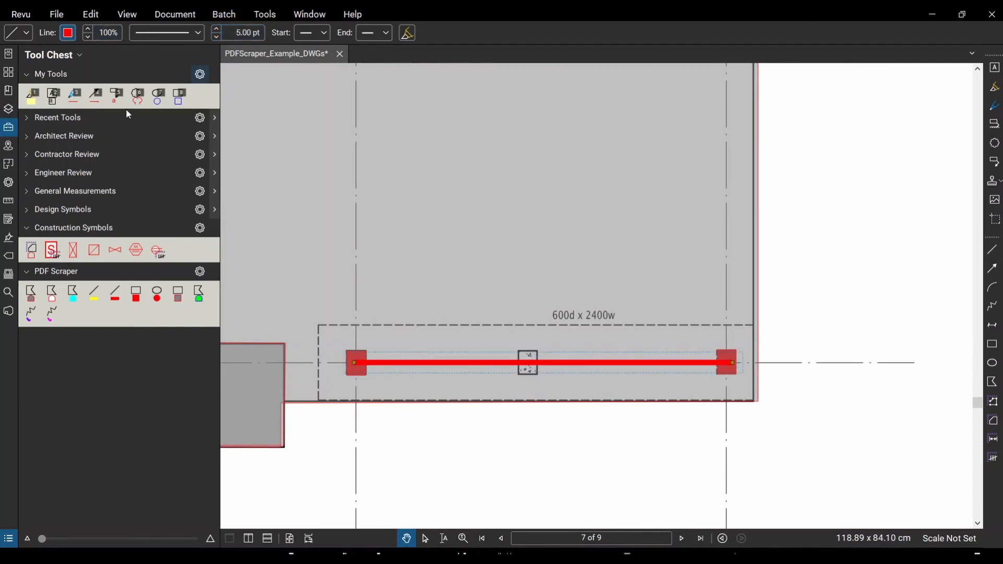
click(87, 92)
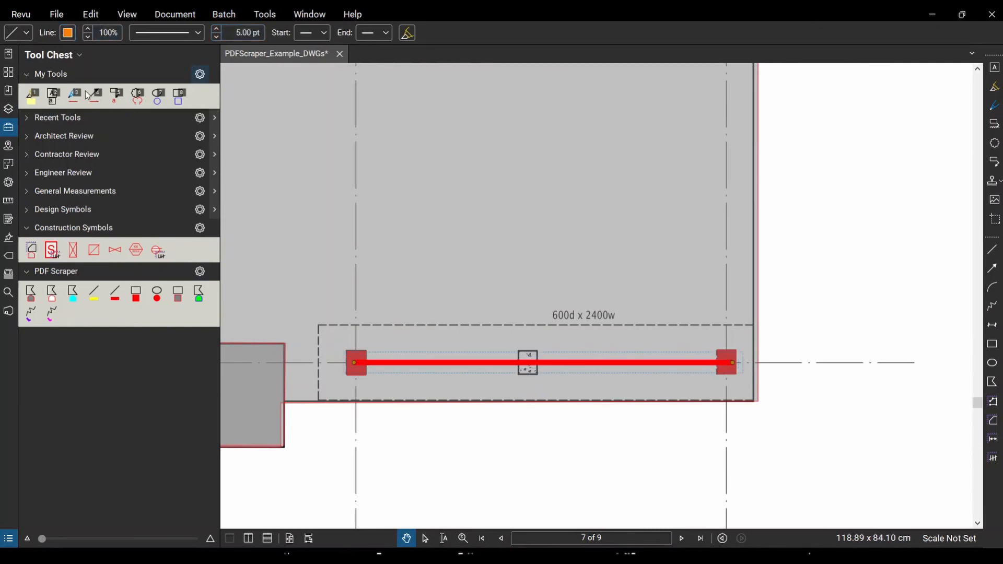
Set the orange line's subject to beam and enter d=600 and w=2400 on separate lines of its comment.
click(8, 184)
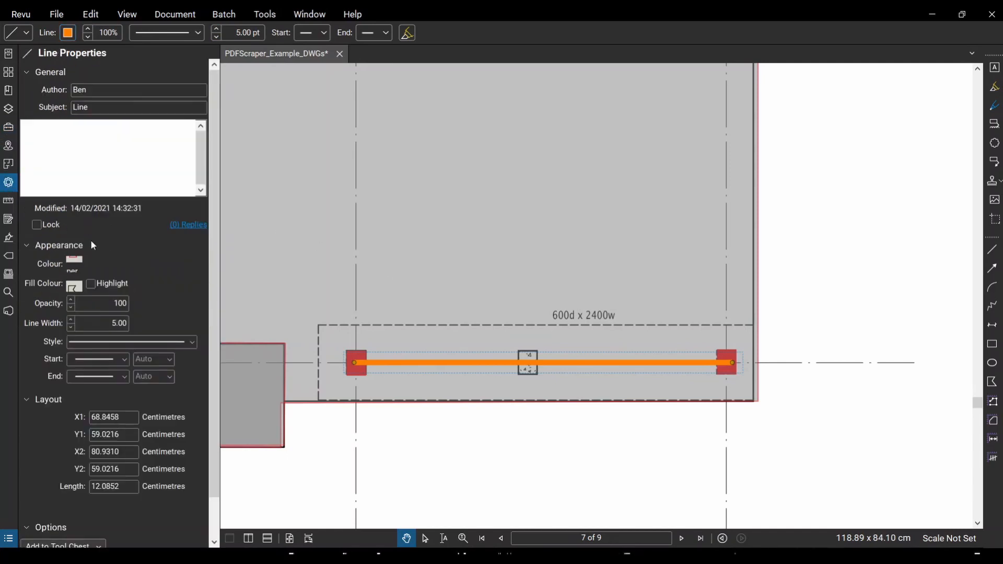
click(494, 361)
drag(110, 108, 65, 112)
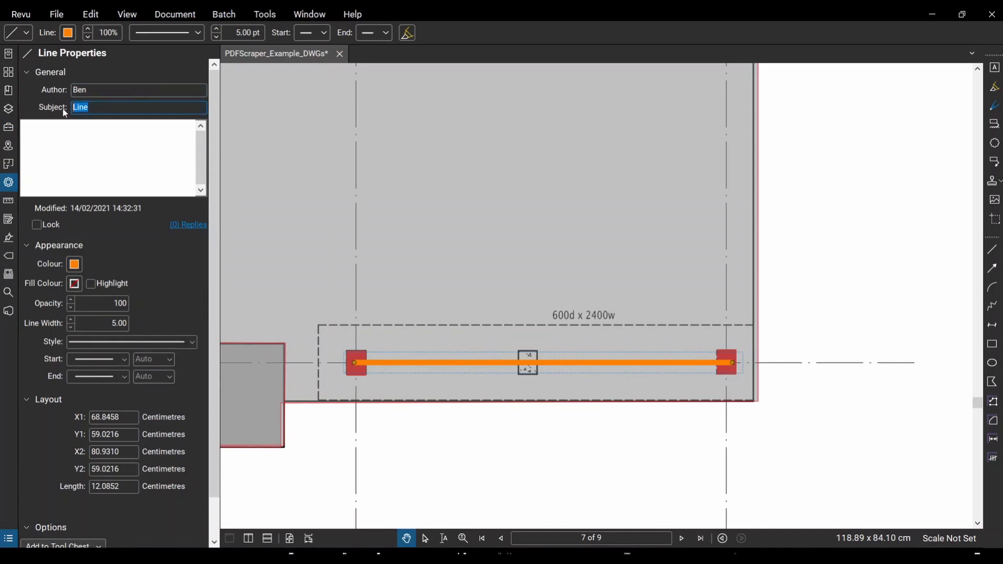
click(145, 183)
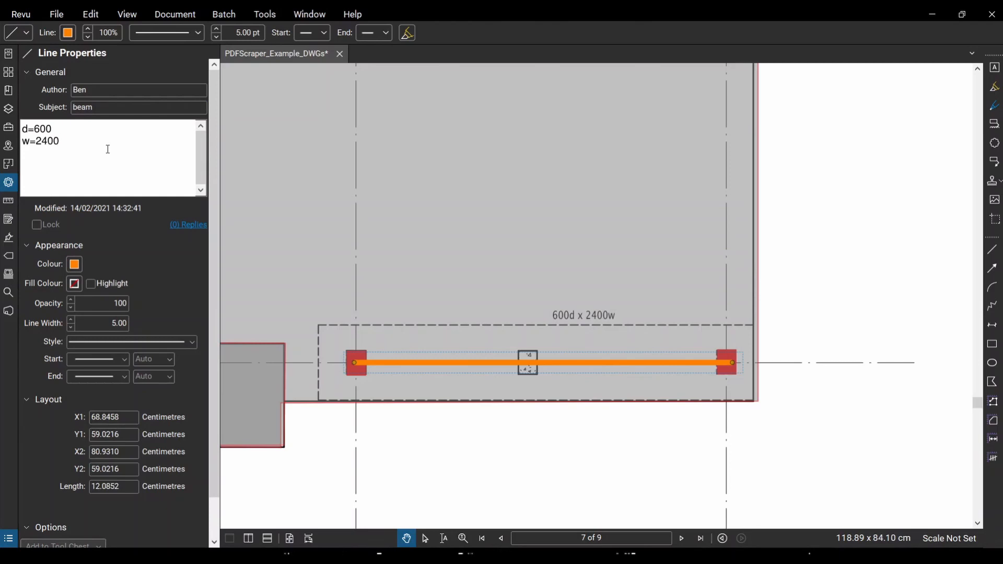
scroll(116, 173, down, 2)
scroll(69, 148, up, 2)
click(475, 457)
Reselect the gridline F beam and change the depth in its comment to d=400.
scroll(474, 458, down, 3)
drag(458, 470, 510, 463)
click(509, 396)
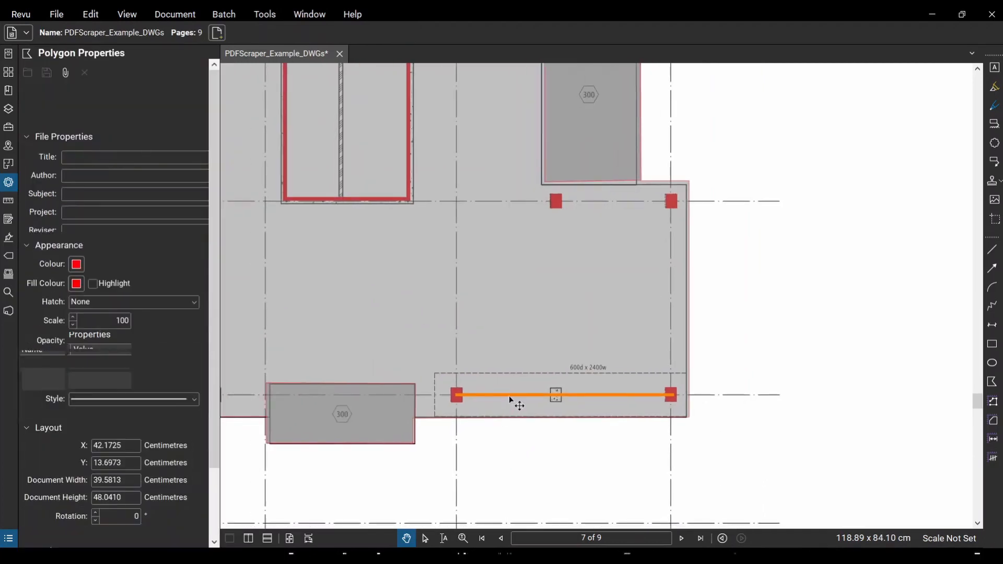
click(509, 396)
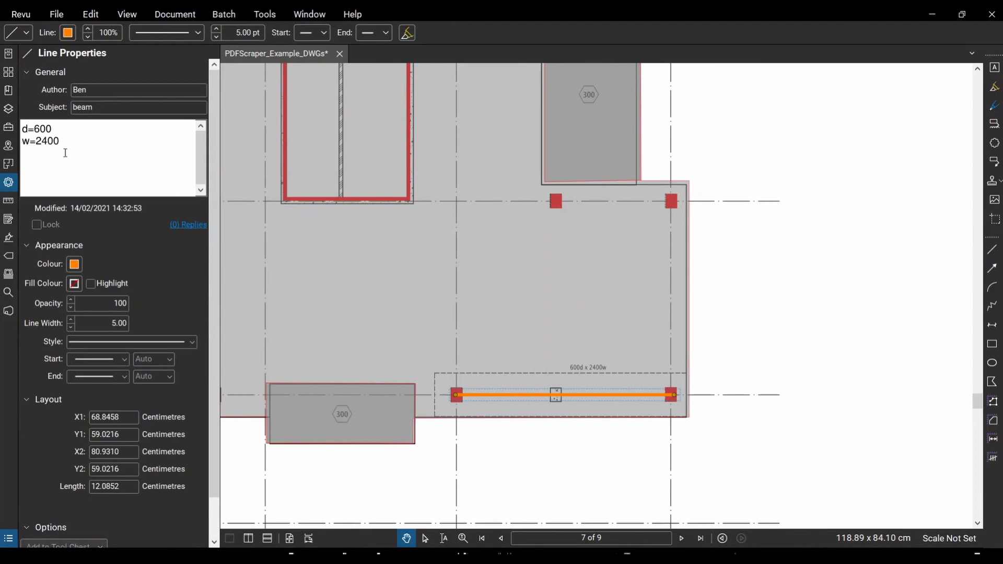
drag(65, 151, 4, 108)
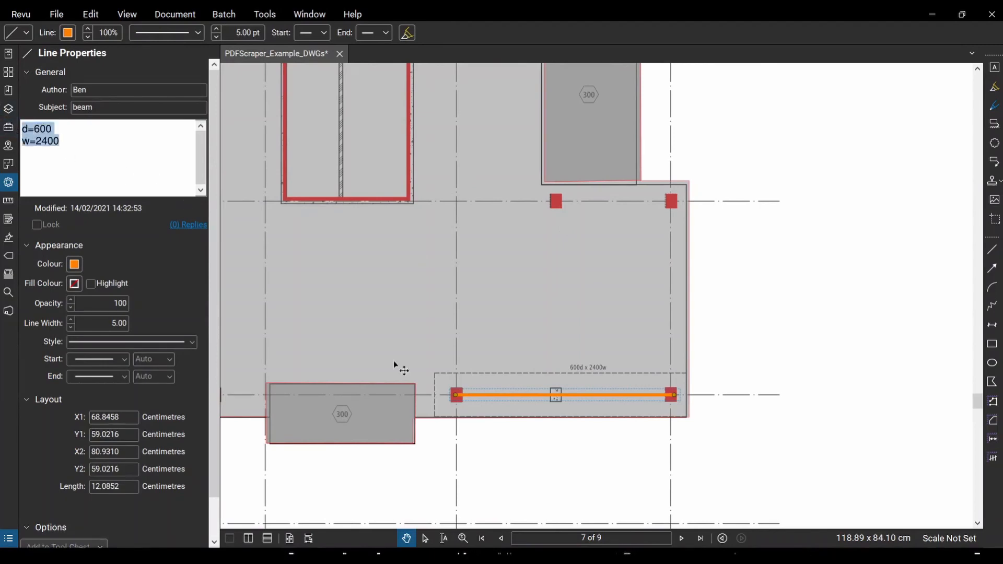
click(511, 445)
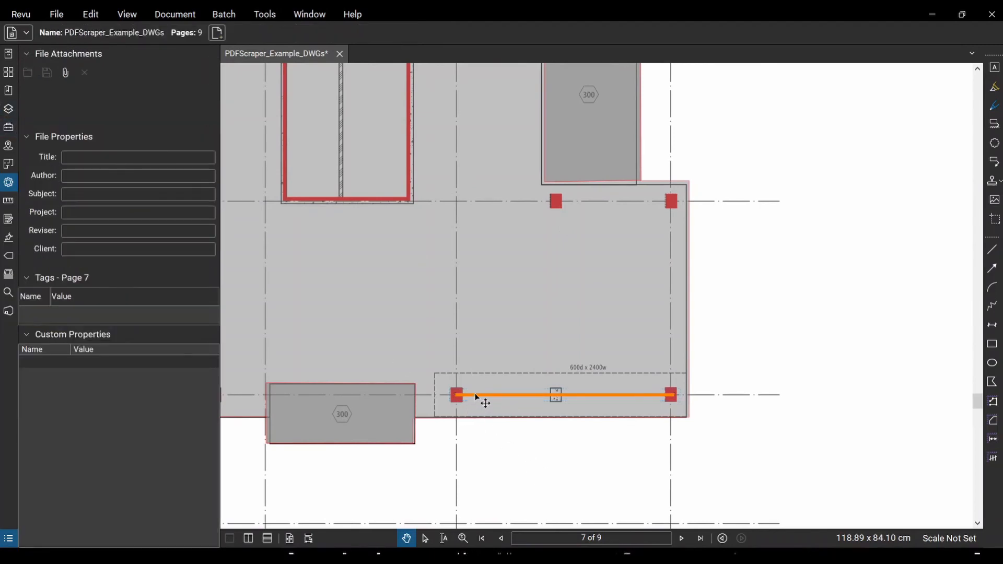
click(477, 397)
scroll(477, 398, up, 3)
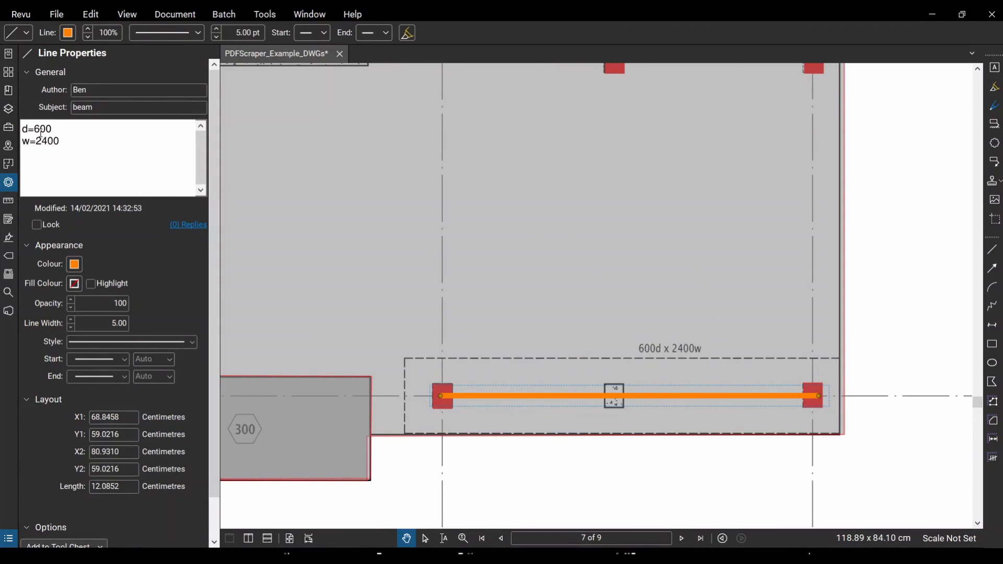
drag(41, 132, 37, 131)
scroll(409, 221, down, 3)
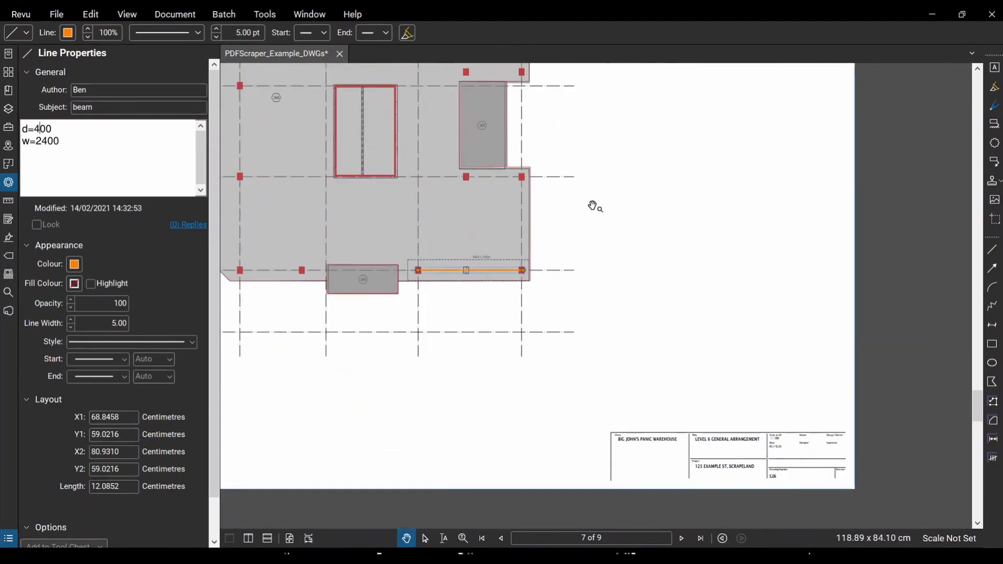
drag(590, 202, 769, 345)
Copy the beam line onto gridline B, starting at the gridline 3 column, and extend its end to the gridline 5 column.
click(667, 413)
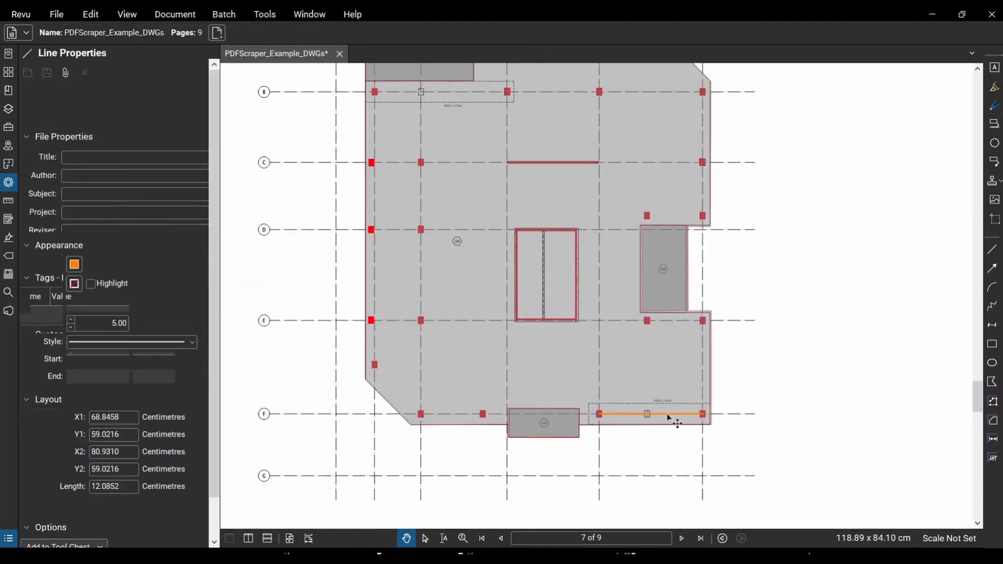
scroll(373, 83, up, 4)
scroll(393, 96, up, 3)
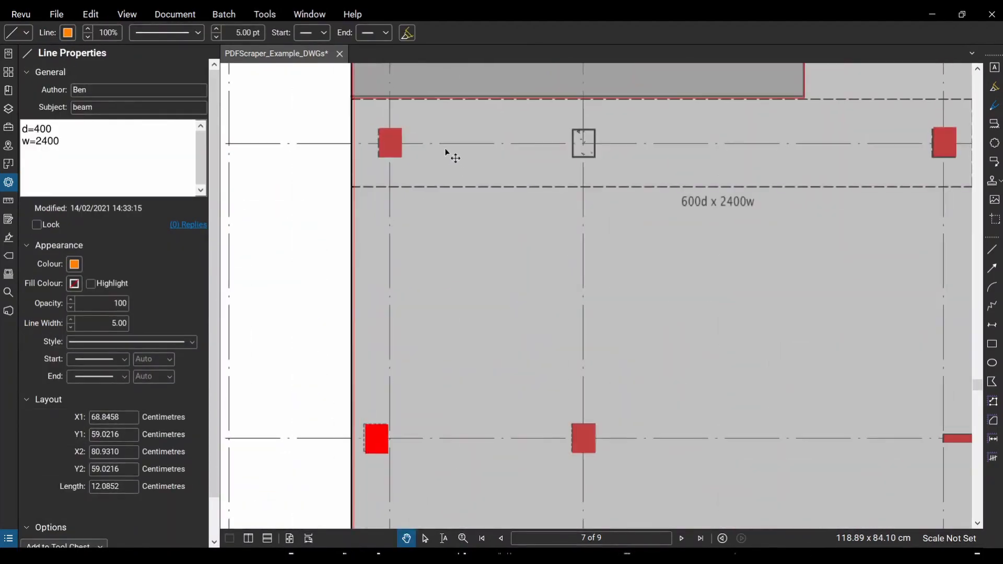
key(ctrl+v)
drag(473, 147, 416, 148)
scroll(436, 157, down, 2)
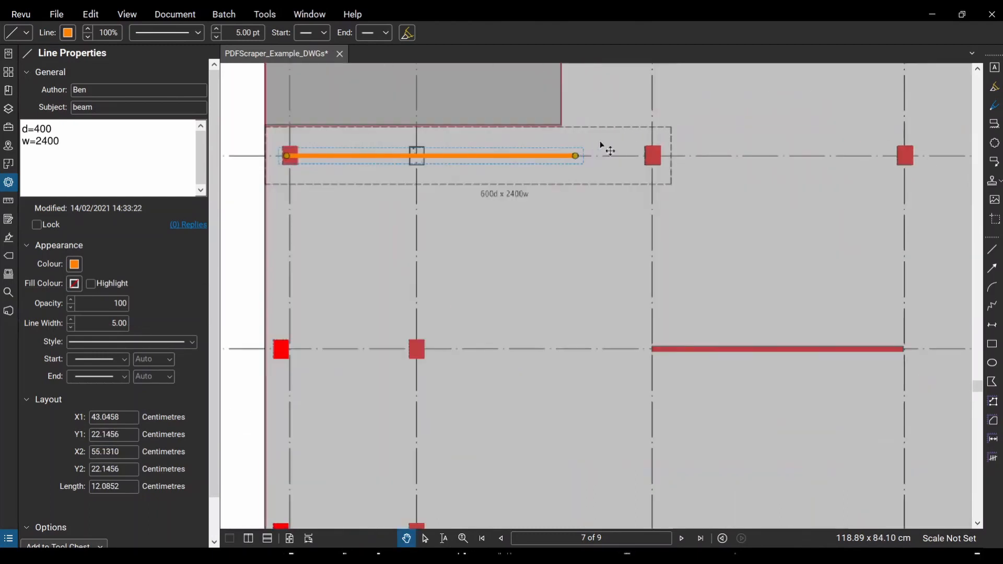
drag(575, 156, 656, 155)
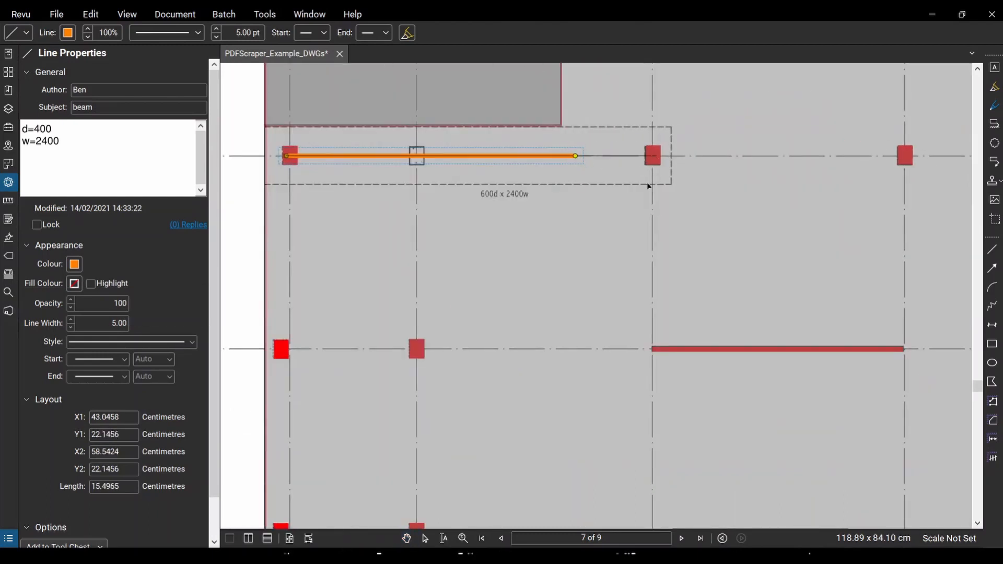
scroll(509, 175, down, 3)
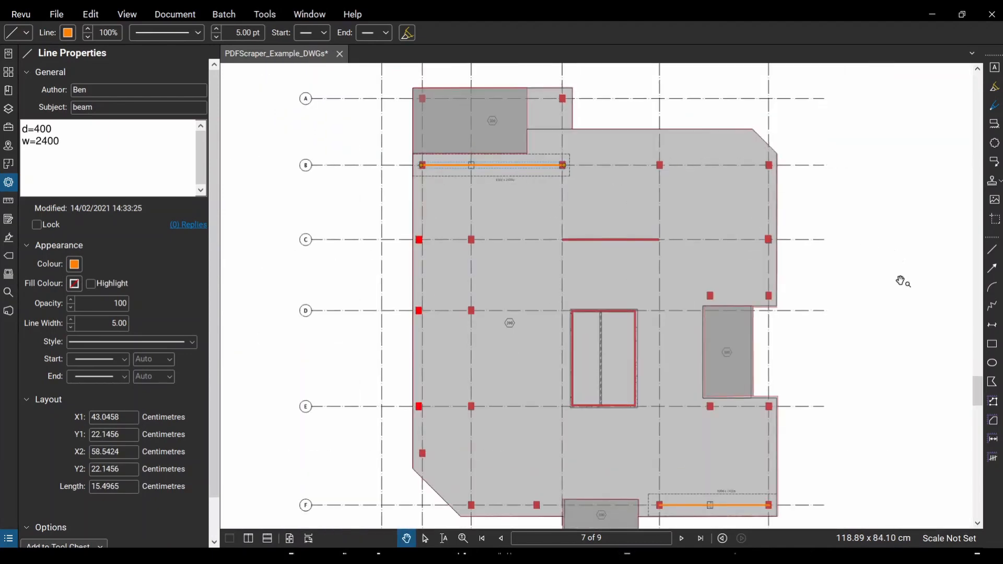
Deselect the beam and hide the Slabs layer to expose the columns on page 7.
click(889, 298)
scroll(875, 328, up, 1)
scroll(523, 150, up, 4)
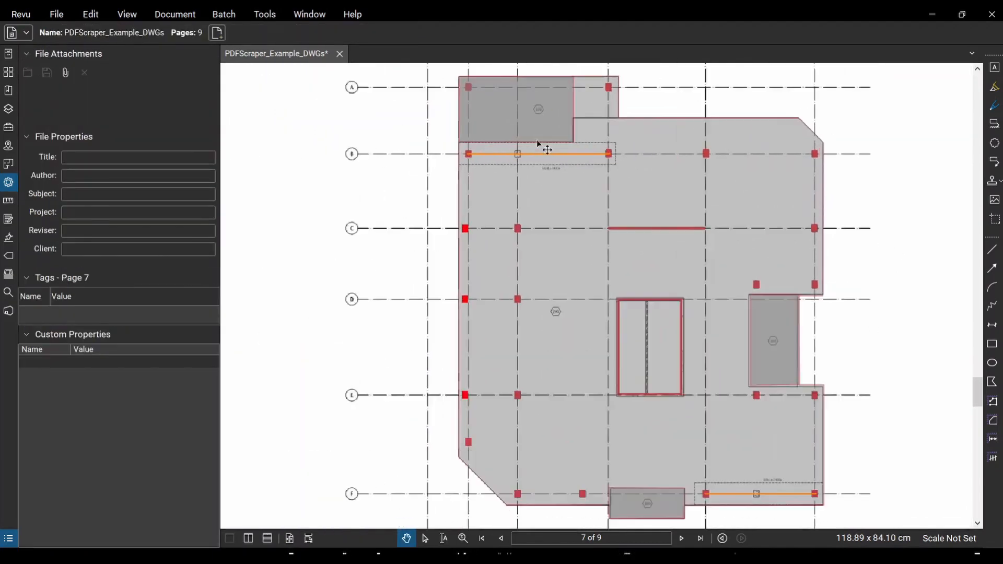
click(8, 109)
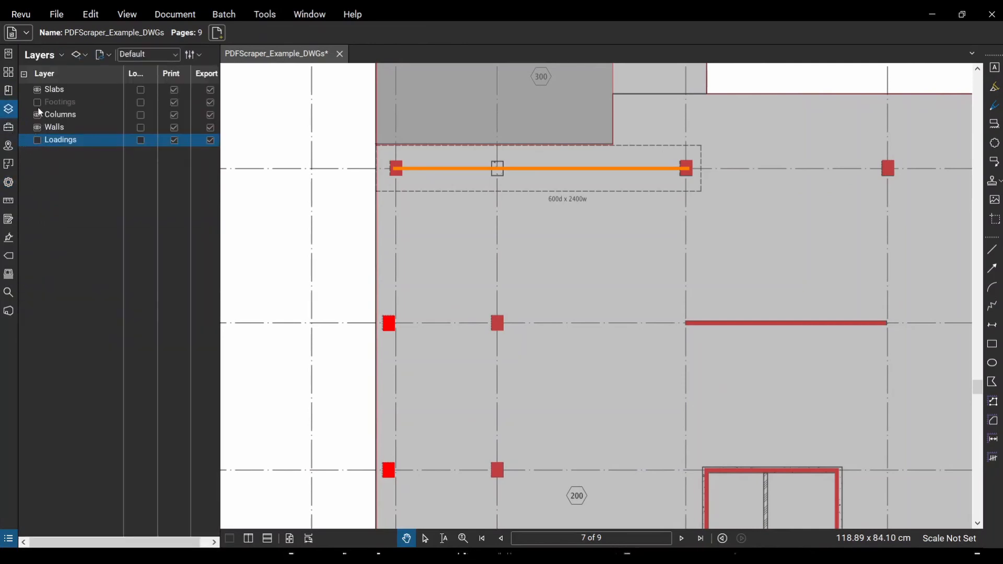
click(53, 90)
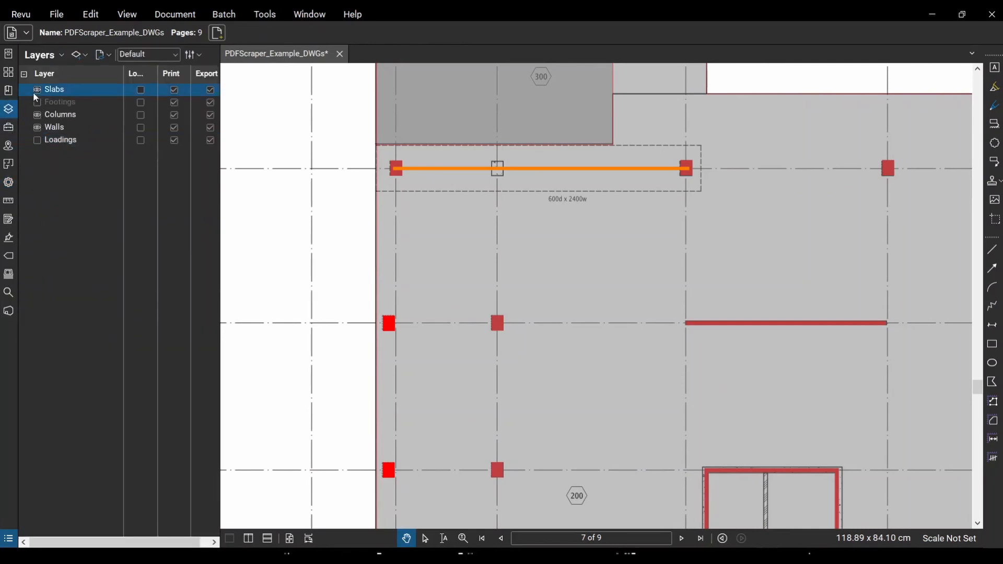
click(37, 90)
Copy existing column markups onto the unmarked middle columns along the gridline B and gridline F beams.
scroll(418, 137, up, 3)
click(368, 242)
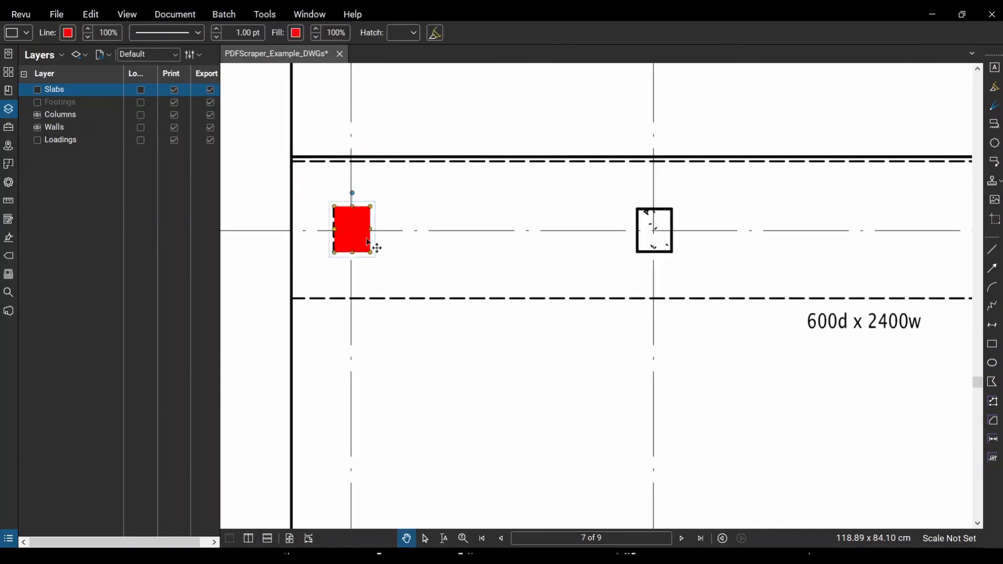
drag(347, 226, 649, 226)
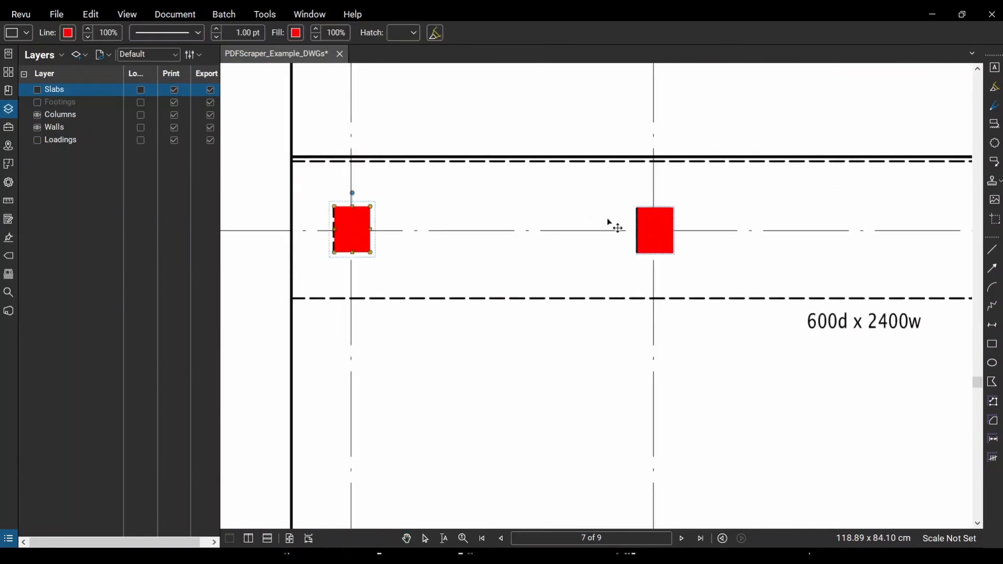
scroll(575, 220, down, 3)
scroll(707, 399, down, 5)
scroll(636, 300, up, 10)
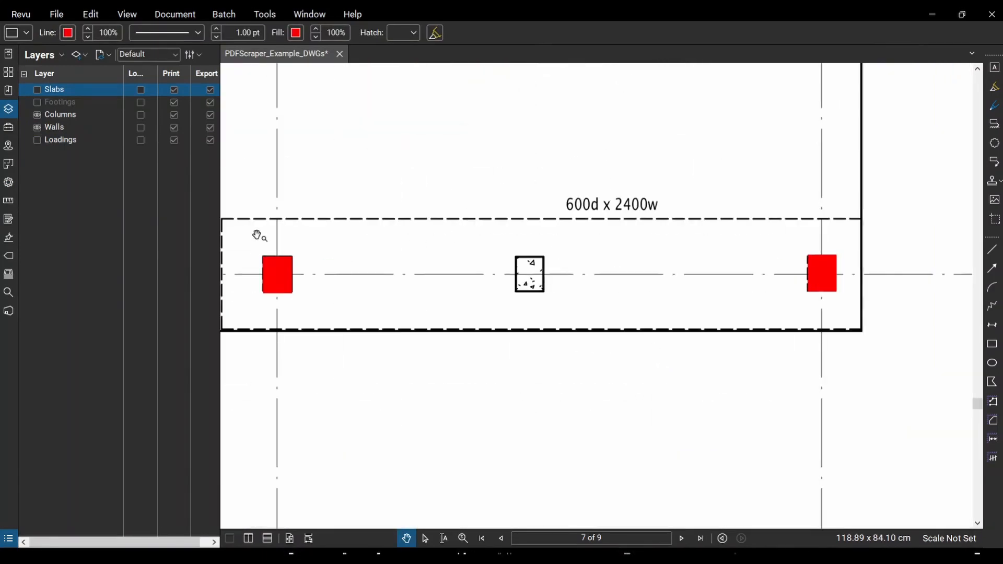
drag(278, 275, 529, 275)
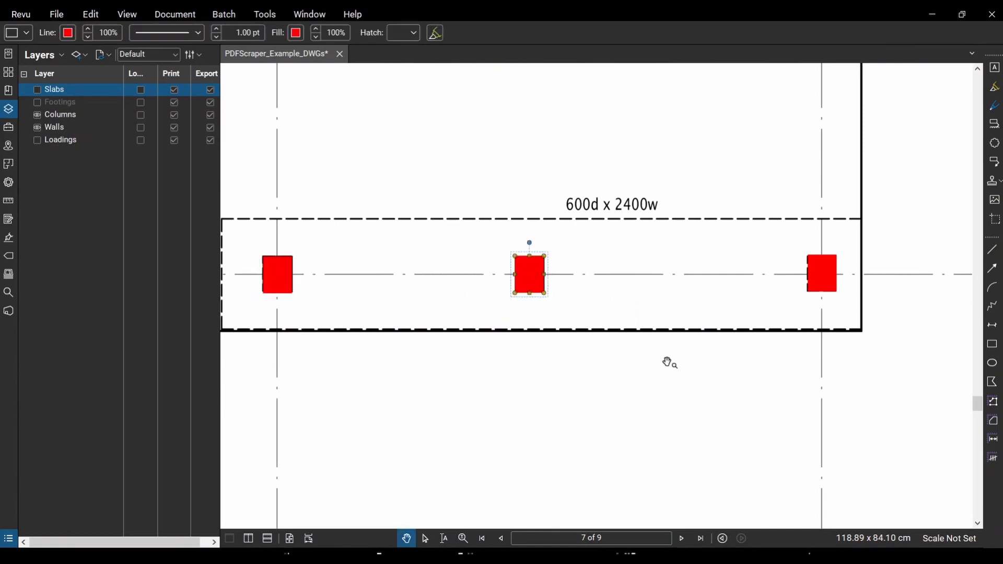
Make the Slabs and Loadings layers visible again.
scroll(666, 361, down, 5)
drag(783, 245, 796, 328)
scroll(813, 337, up, 1)
click(37, 90)
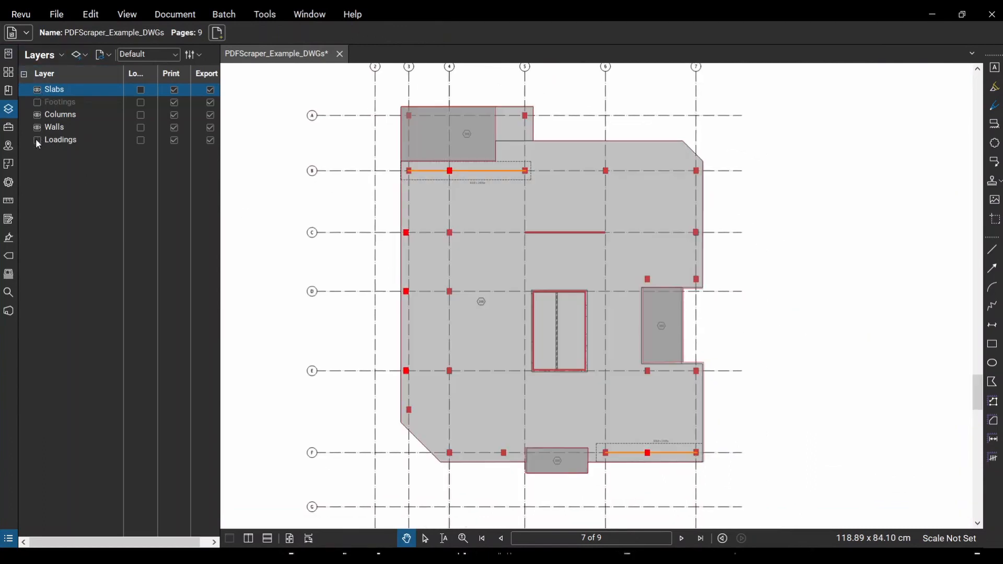
click(37, 140)
Copy all the markups from page 7 and paste them in place on page 8.
key(ctrl+a)
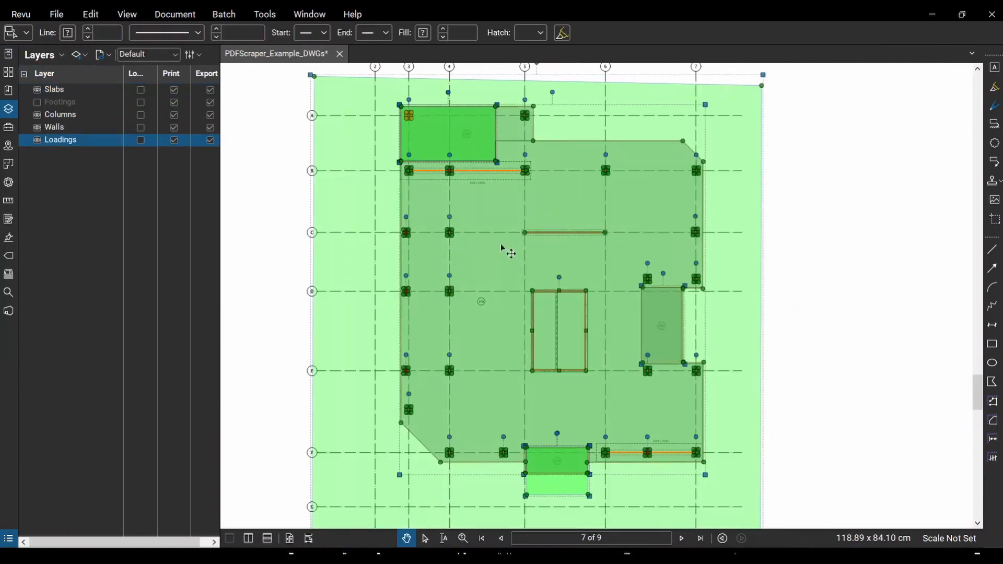
scroll(532, 254, down, 3)
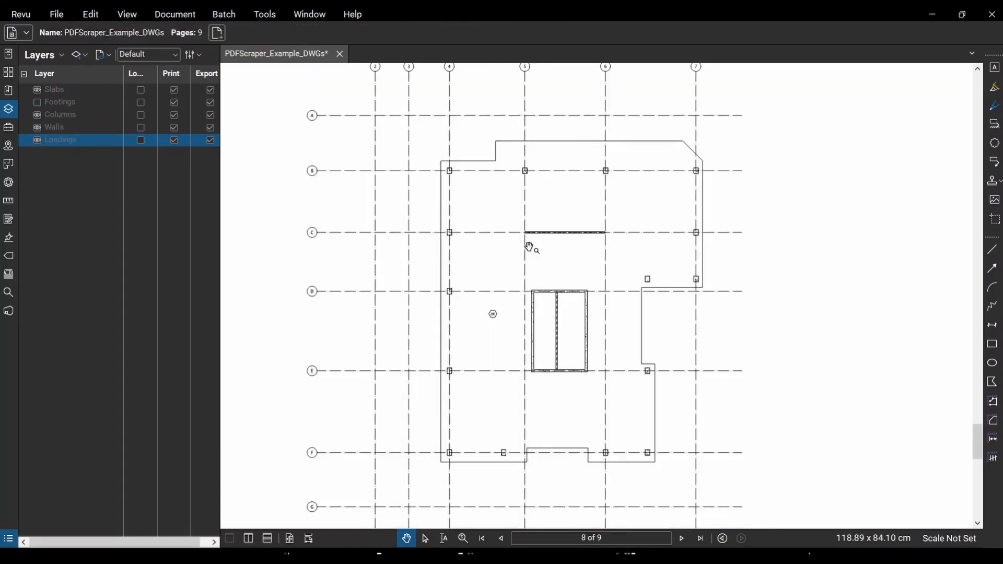
key(ctrl+shift+v)
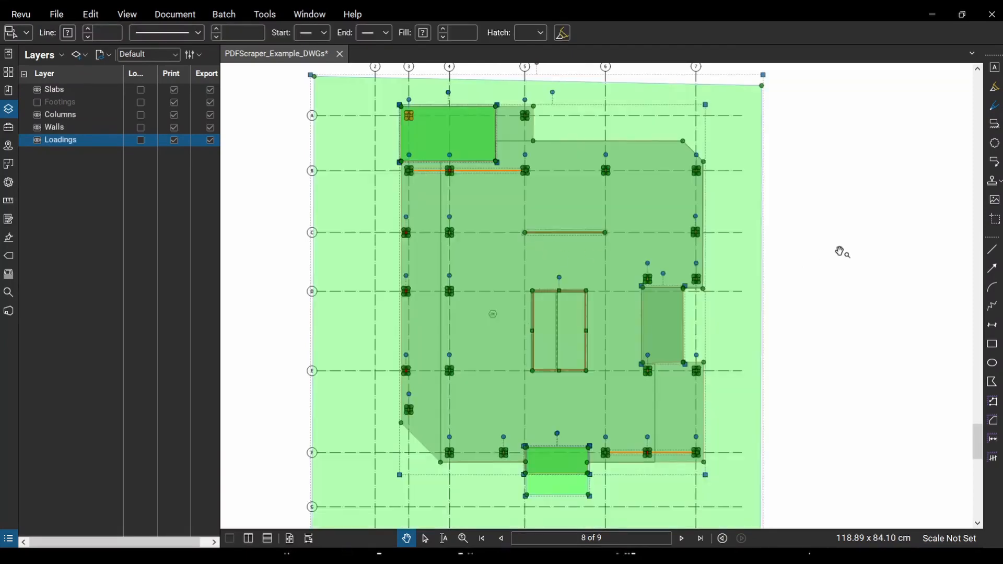
click(841, 250)
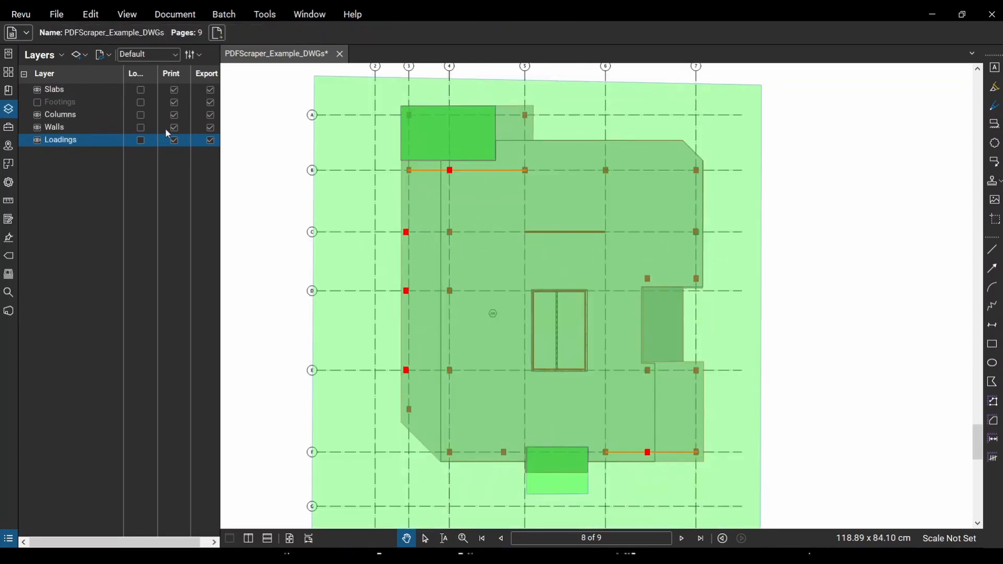
Hide the Loadings layer and pull the main slab's west edge in to the drawn outline beside gridline 4.
click(37, 140)
scroll(428, 185, up, 1)
scroll(448, 139, down, 2)
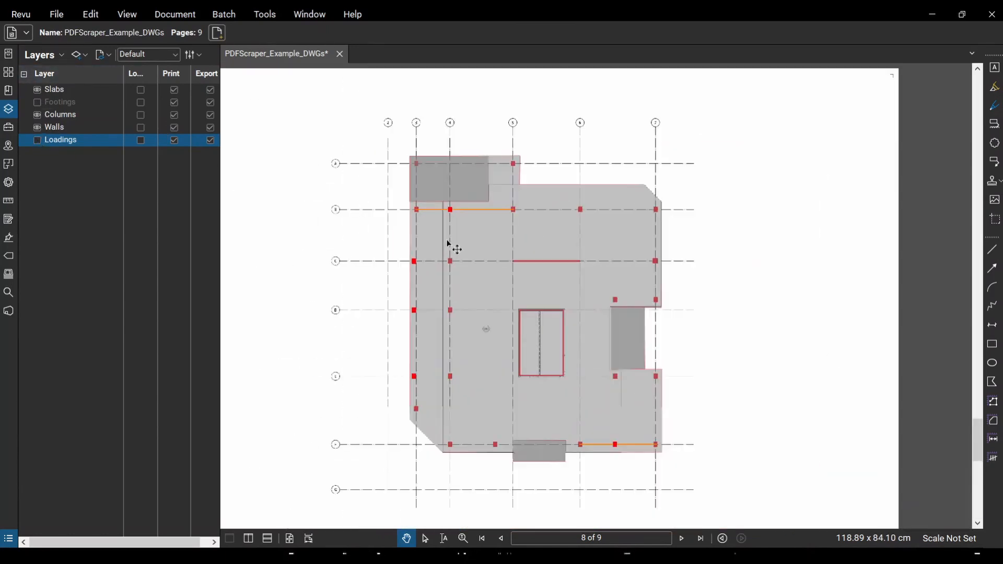
scroll(452, 246, up, 2)
click(418, 397)
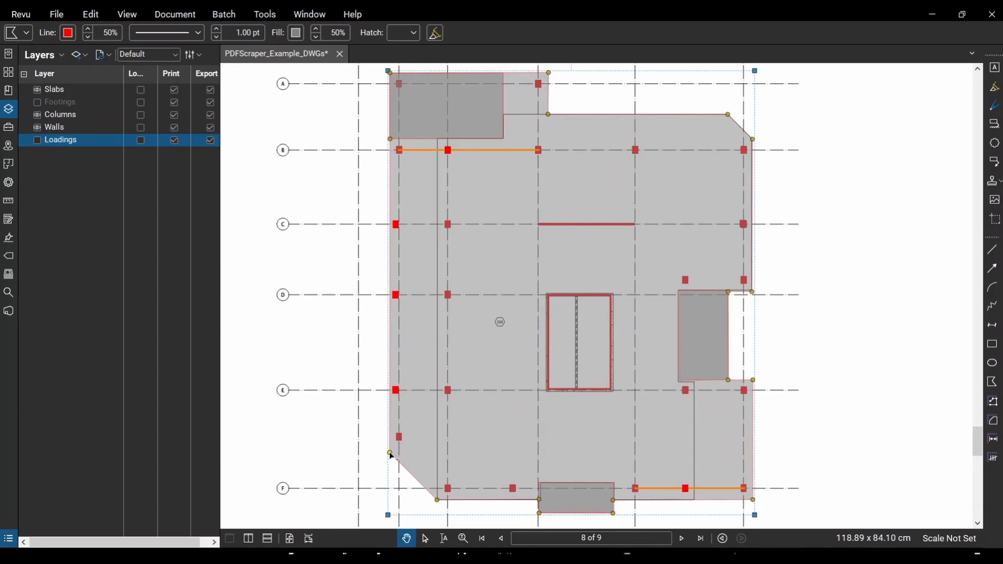
drag(391, 454, 438, 140)
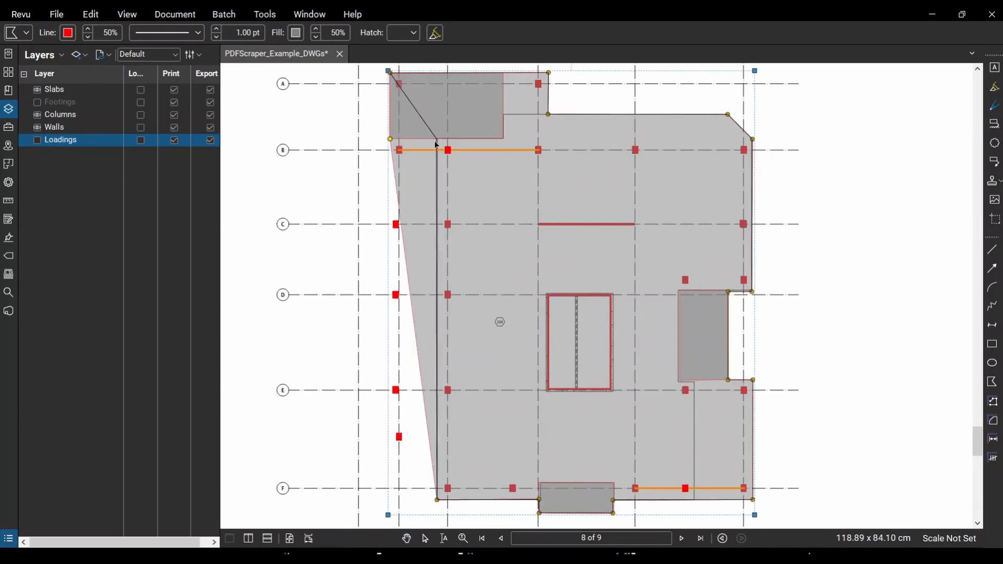
Delete the darker slab between gridlines A and B and move the main slab's vertices onto the stepped outline there.
click(468, 113)
key(Delete)
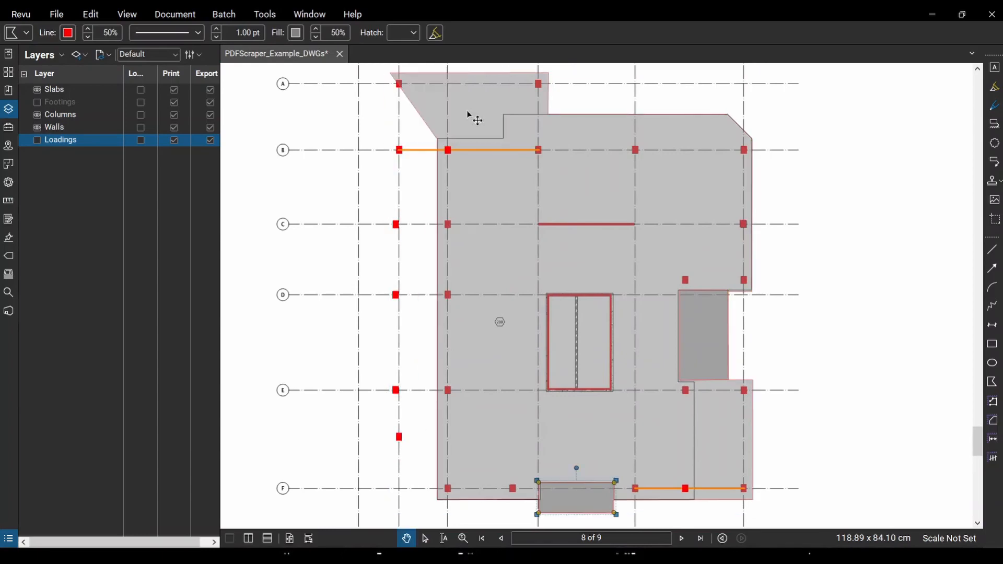
click(410, 87)
drag(403, 82, 506, 139)
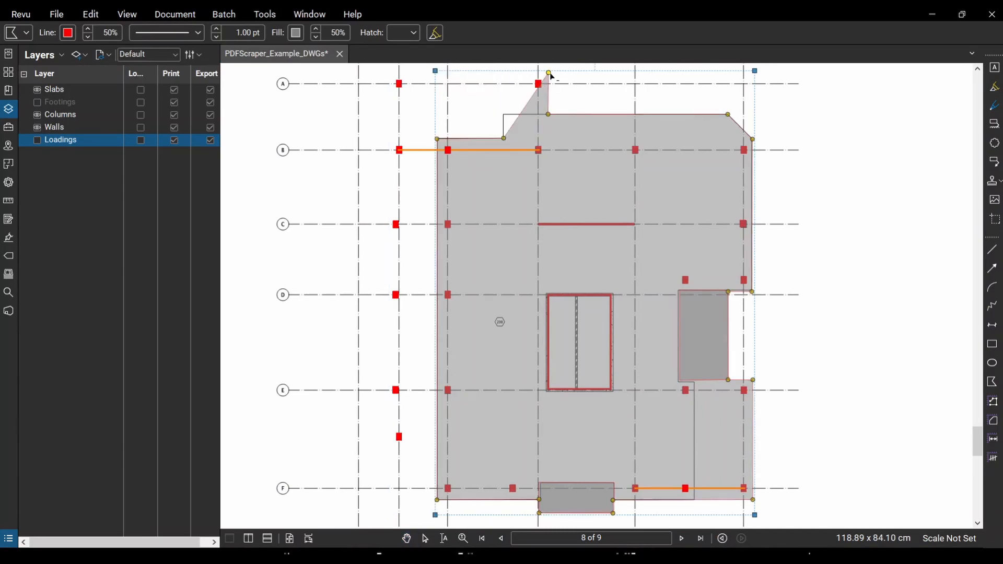
drag(550, 73, 504, 114)
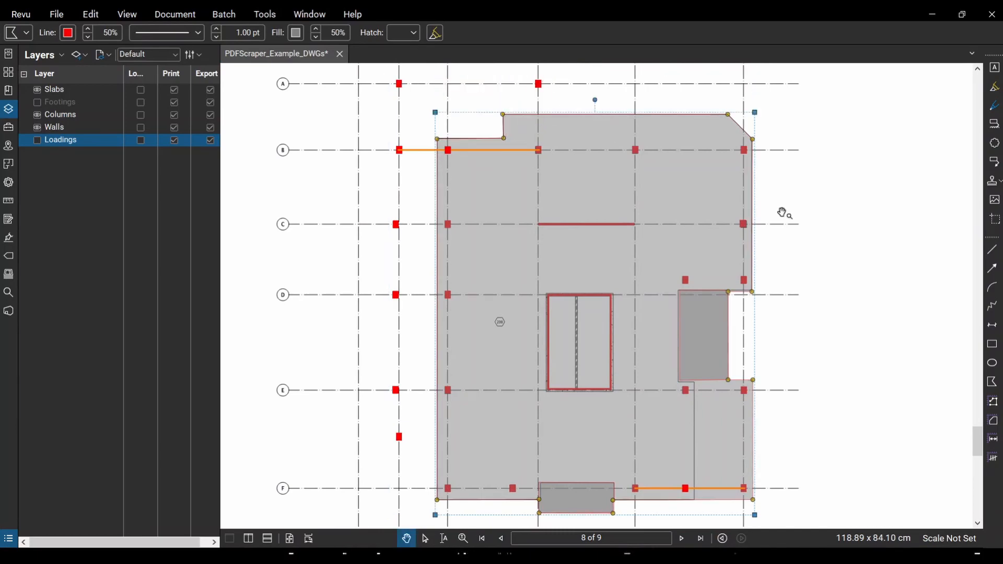
Delete the darker slab between gridlines D and E and move the main slab's vertices back to the recess outline.
click(836, 308)
scroll(707, 317, up, 2)
drag(707, 316, 691, 227)
scroll(691, 227, up, 2)
click(690, 226)
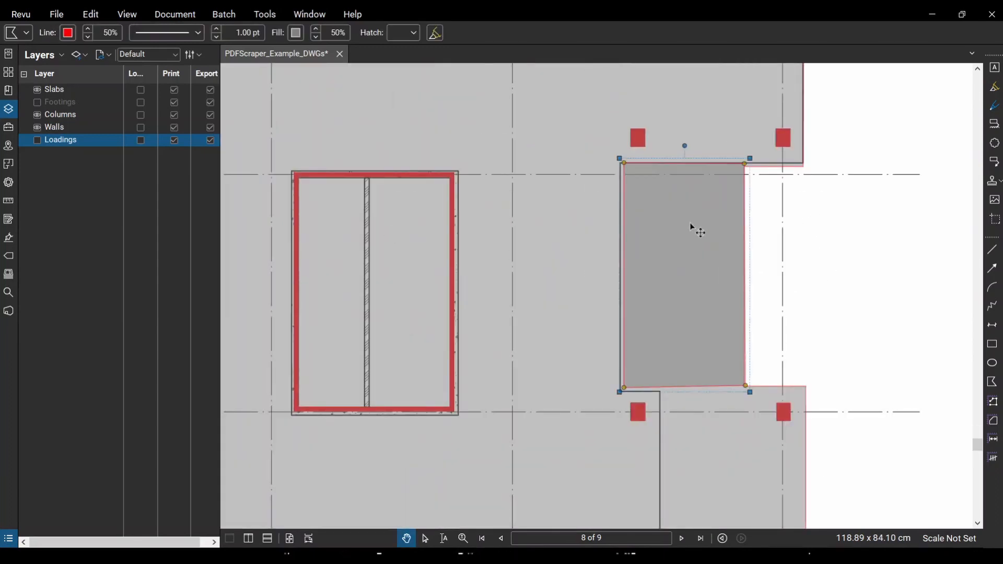
drag(745, 167, 621, 167)
drag(744, 387, 621, 387)
Move the main slab's outer corners between gridlines E and F in to the drawn edge west of gridline 7.
drag(807, 387, 663, 388)
scroll(701, 284, down, 3)
scroll(709, 414, up, 3)
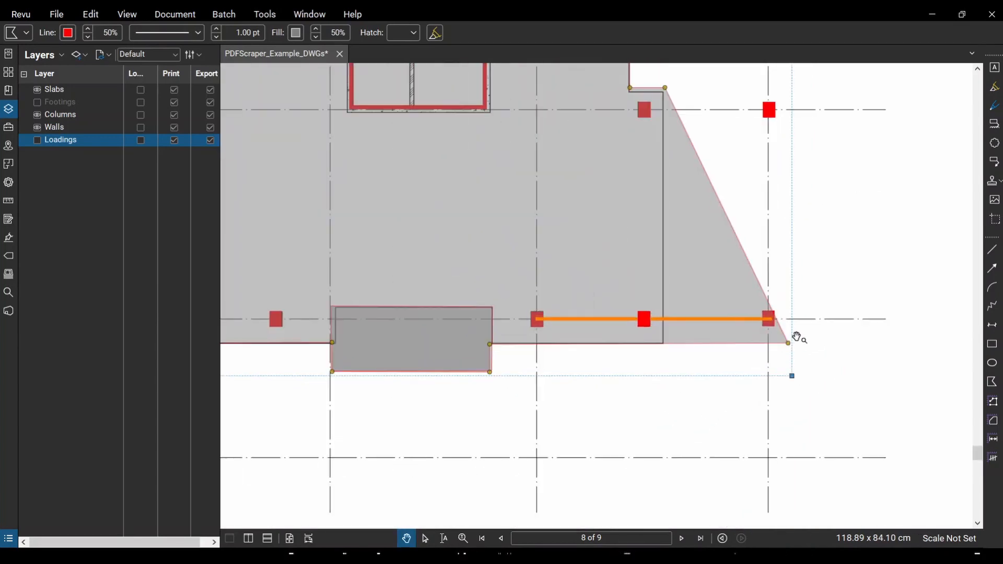
drag(663, 349, 664, 346)
click(572, 425)
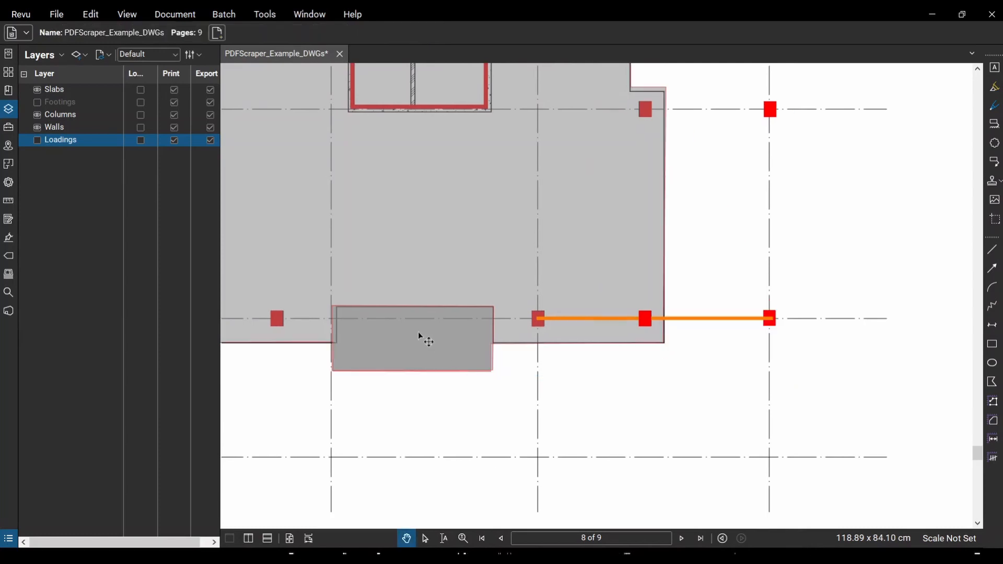
Delete the darker slab at gridline F and move the main slab's two outer vertices up to the recess outline.
click(419, 333)
key(Delete)
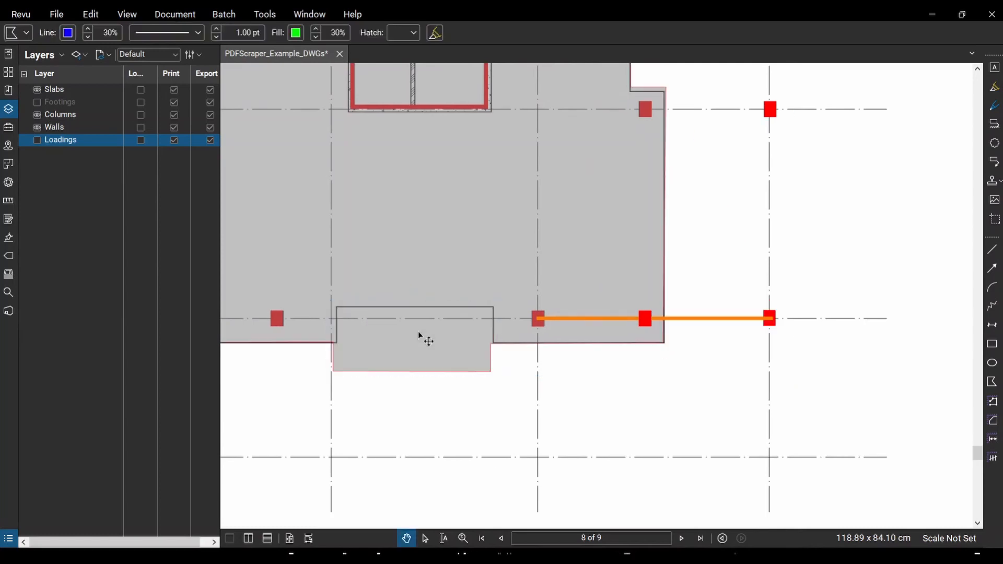
click(381, 373)
drag(333, 372, 333, 307)
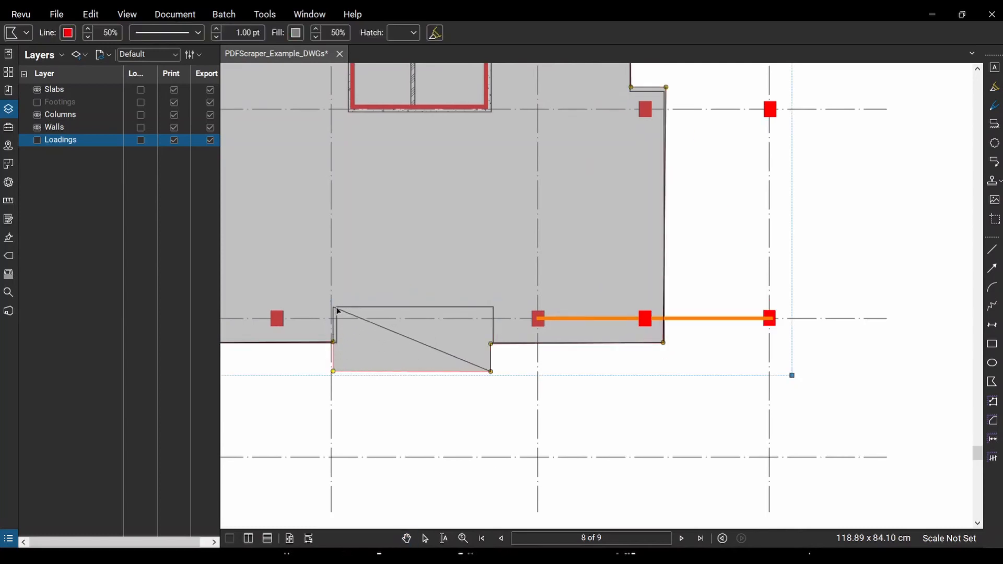
drag(488, 307, 490, 306)
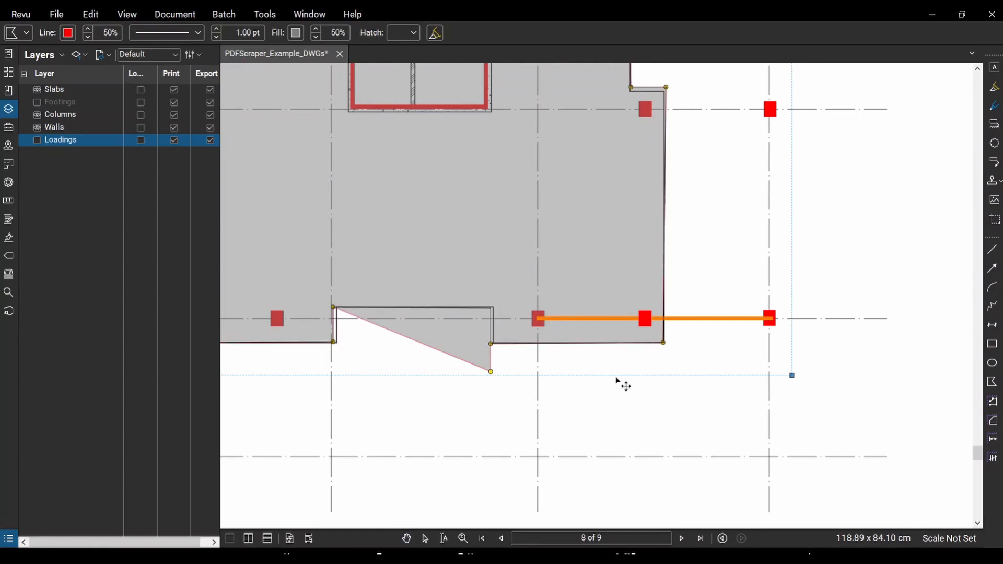
click(667, 397)
Delete the orange beam line along gridline F.
click(712, 322)
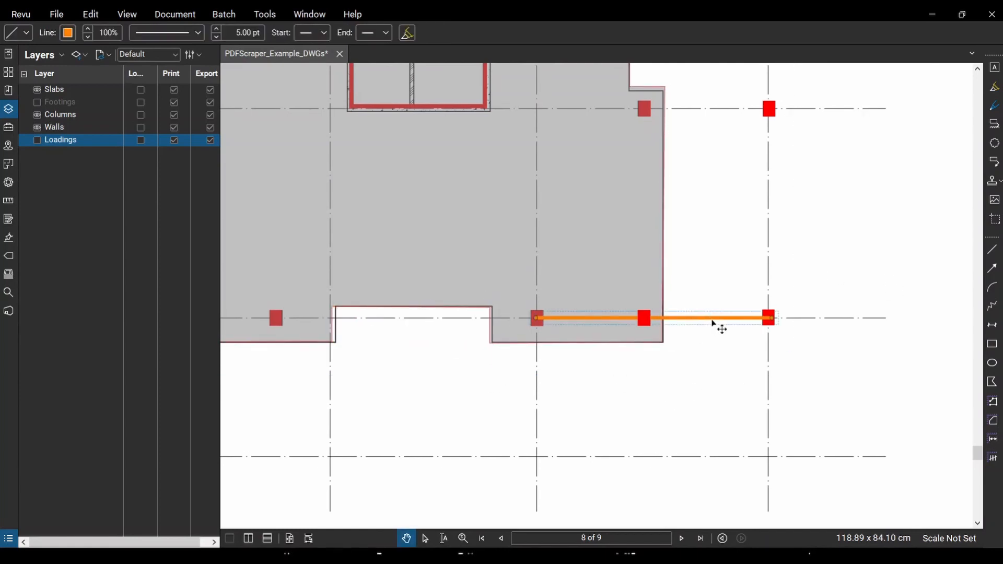
key(Delete)
scroll(800, 397, down, 3)
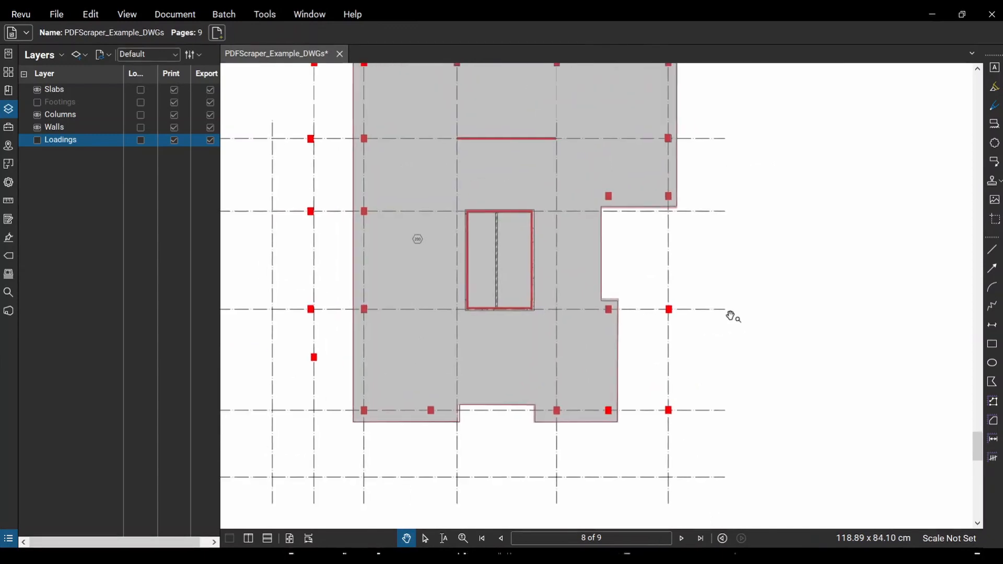
drag(727, 285, 663, 426)
key(Delete)
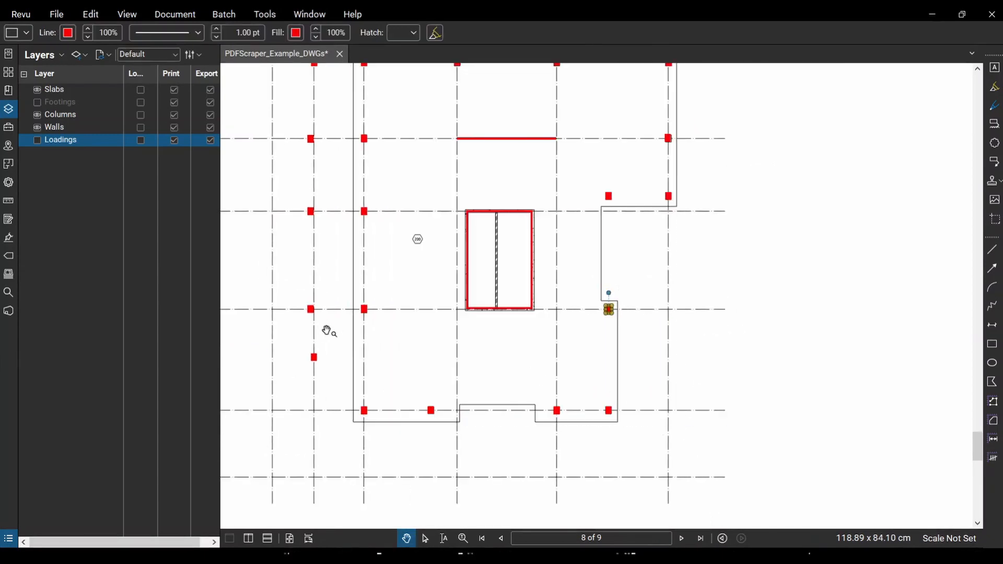
key(ctrl+z)
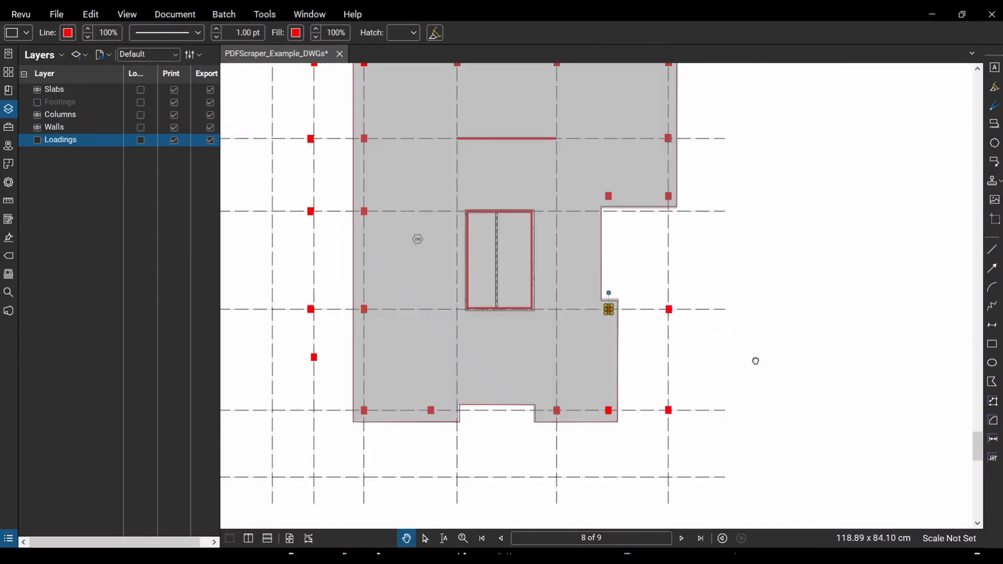
Delete the two columns on gridline 7 at gridlines E and F, leaving the main slab out of the selection.
drag(692, 286, 669, 428)
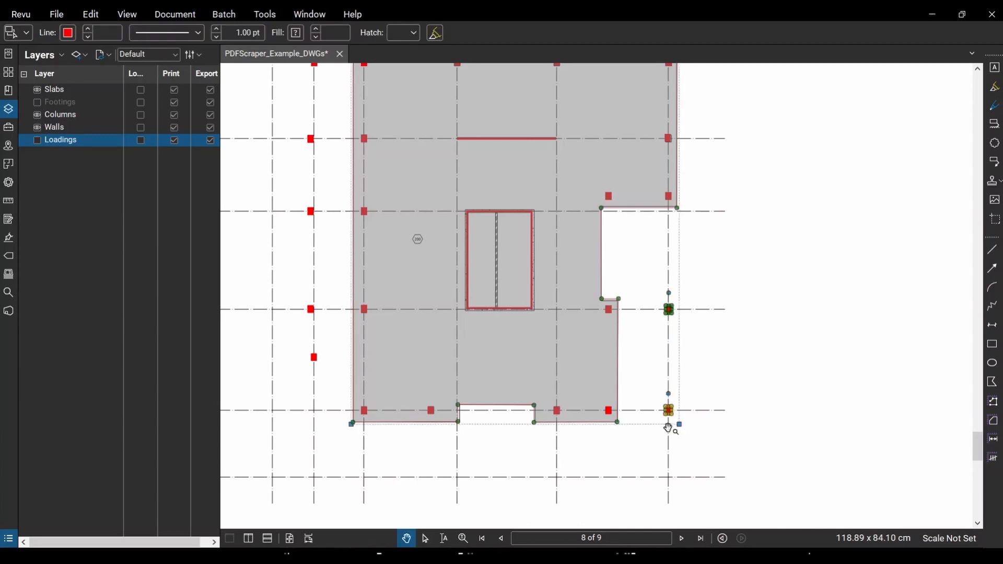
ctrl+click(588, 362)
key(Delete)
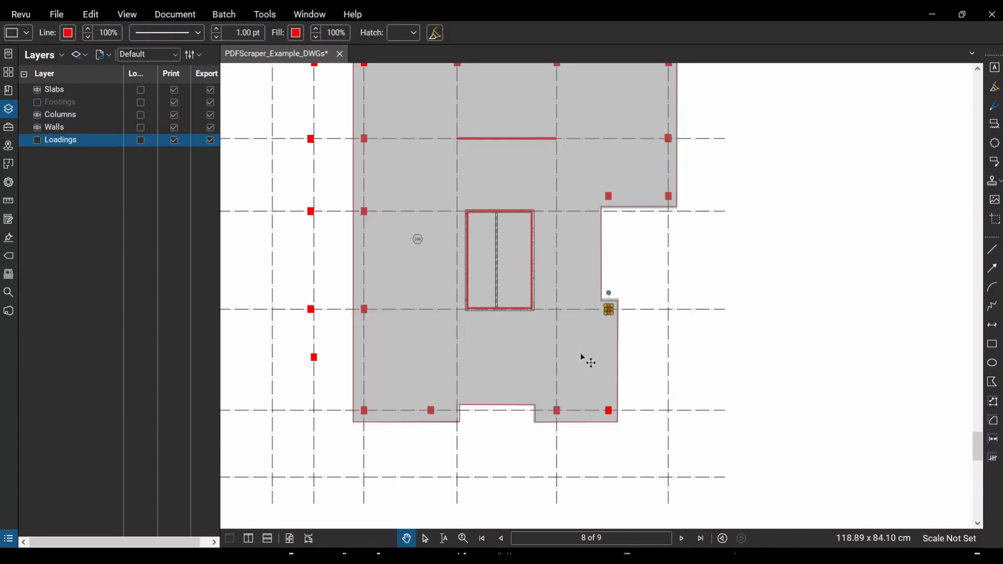
Delete the gridline B beam, the columns along gridline 3 outside the slab, and the gridline A column at gridline 5.
scroll(589, 361, down, 2)
drag(405, 86, 367, 363)
key(Delete)
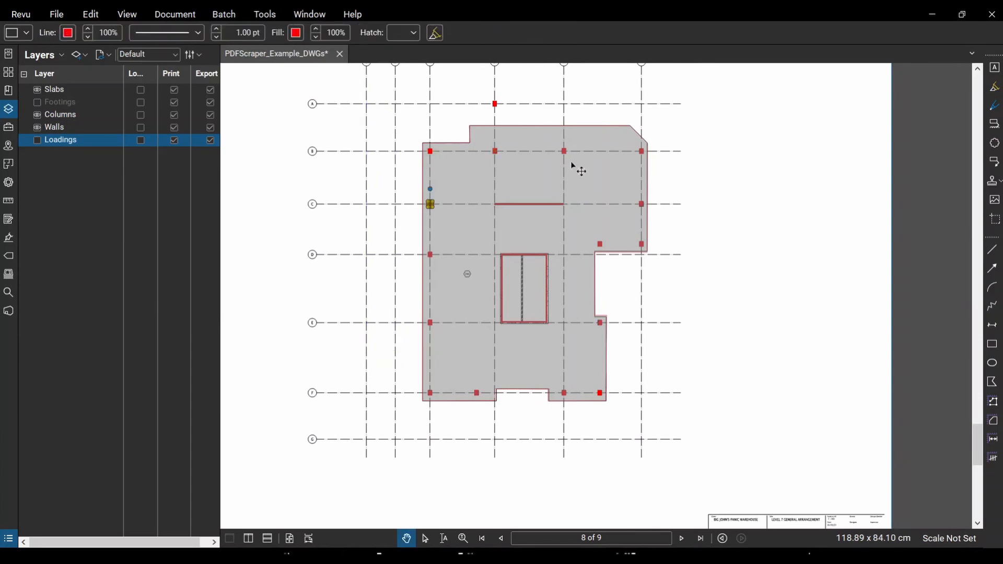
click(495, 104)
key(Delete)
scroll(477, 145, up, 2)
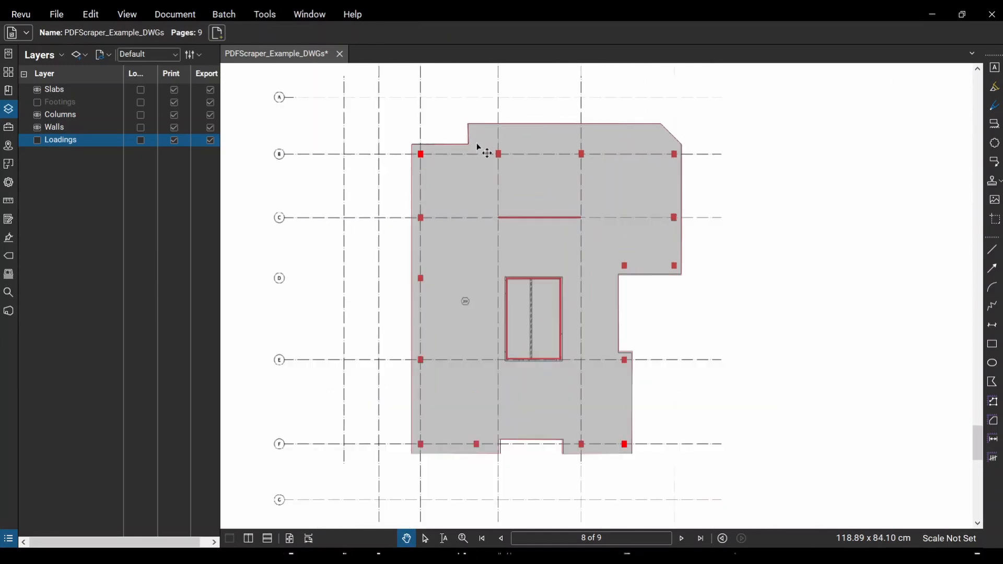
Show the Loadings layer and delete the two small loading areas near gridlines A and F.
click(37, 140)
click(463, 124)
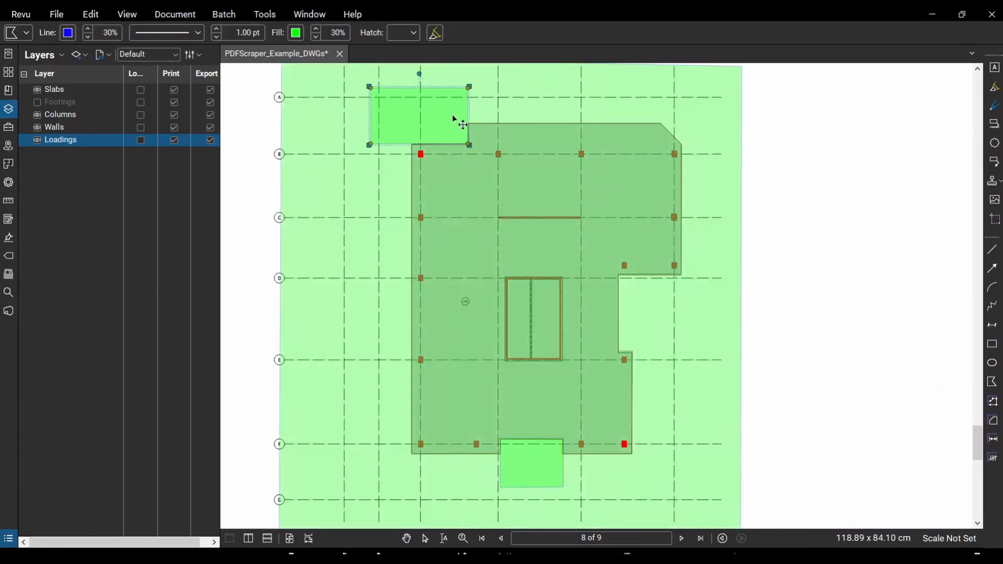
key(Delete)
click(528, 471)
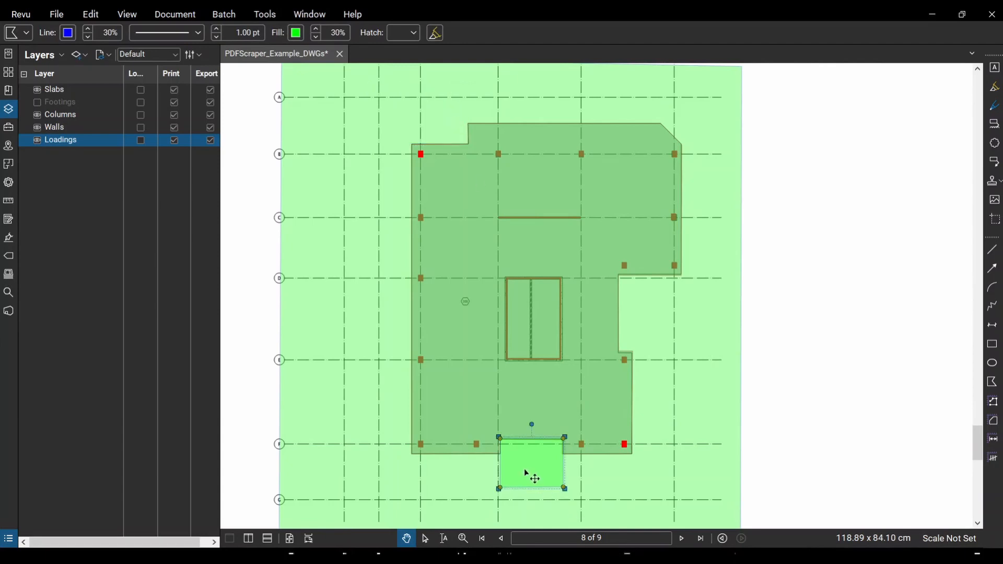
key(Delete)
click(870, 345)
scroll(870, 345, down, 3)
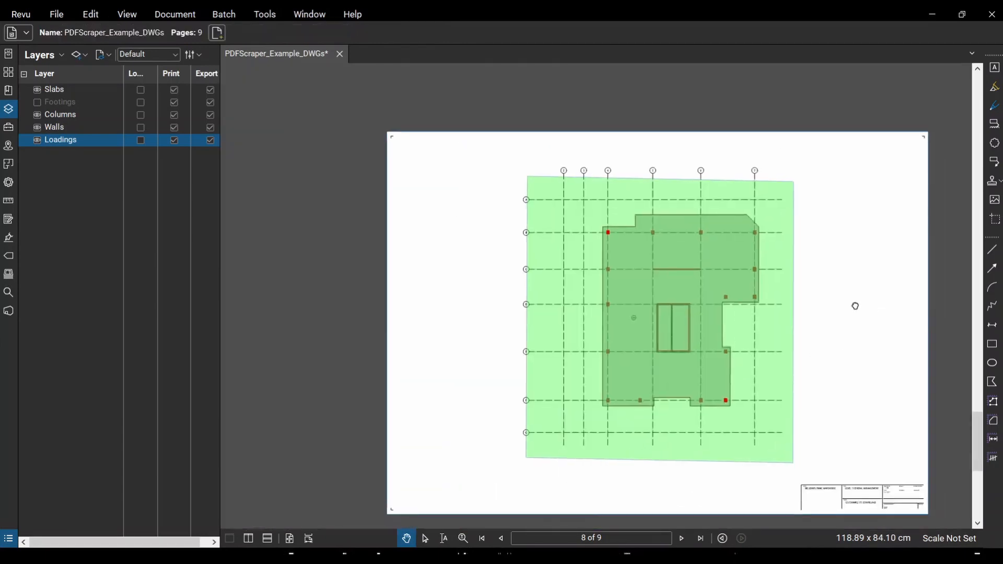
Copy all the markups from the page 8 plan and paste them in place on the page 9 plan.
drag(849, 292, 747, 254)
drag(747, 155, 417, 410)
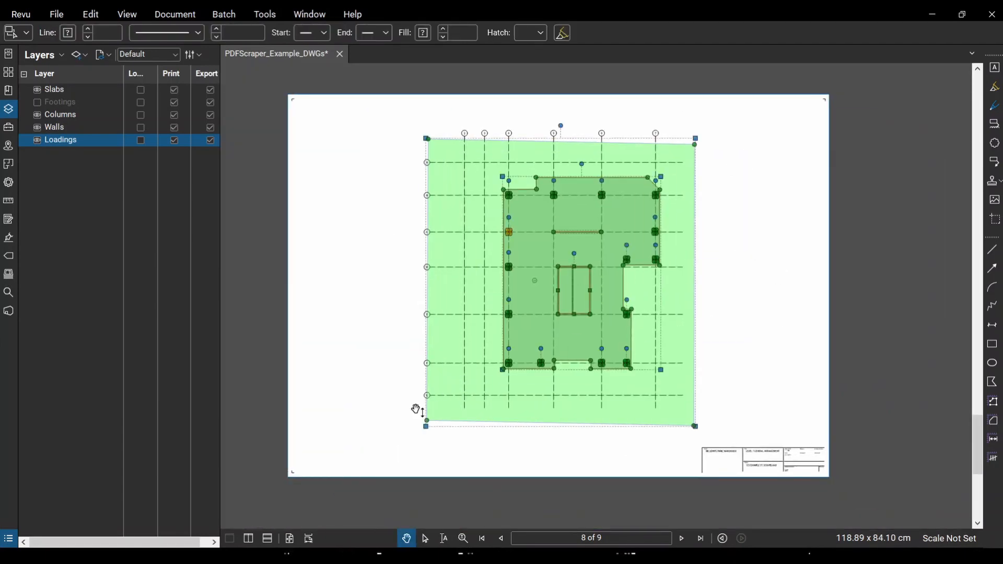
key(Page_Down)
key(ctrl+shift+v)
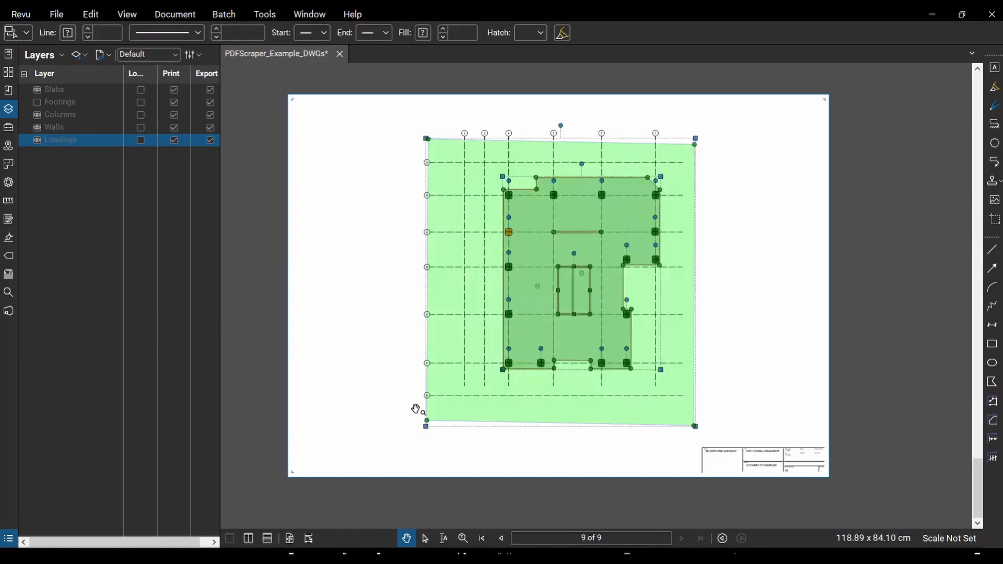
scroll(574, 313, up, 4)
scroll(538, 86, up, 2)
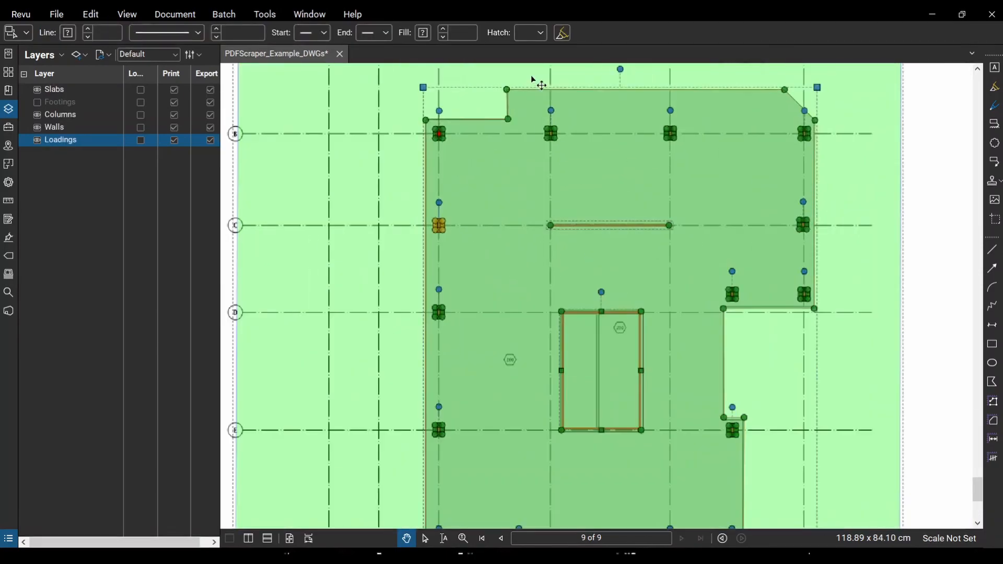
scroll(510, 152, down, 2)
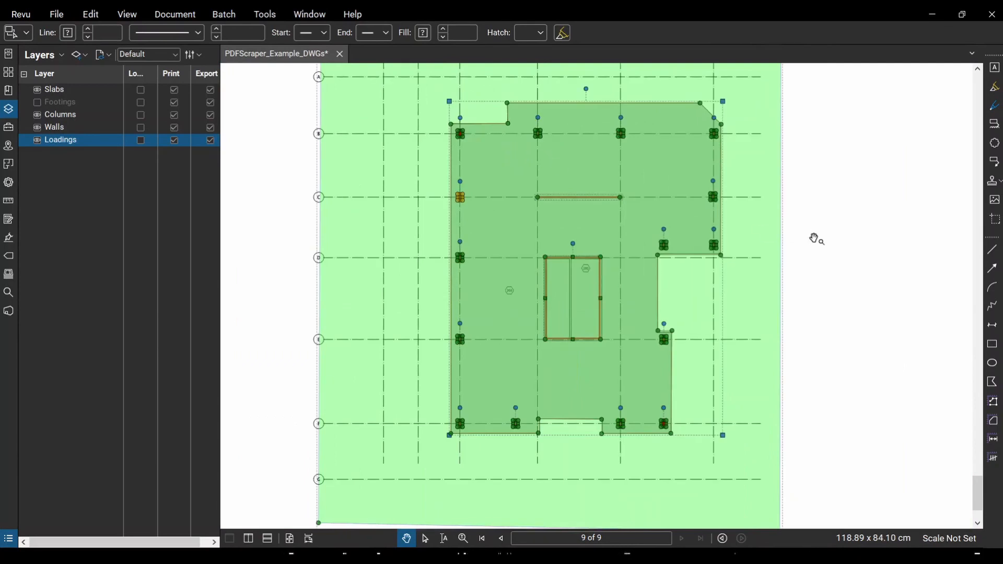
click(867, 244)
drag(898, 242, 873, 256)
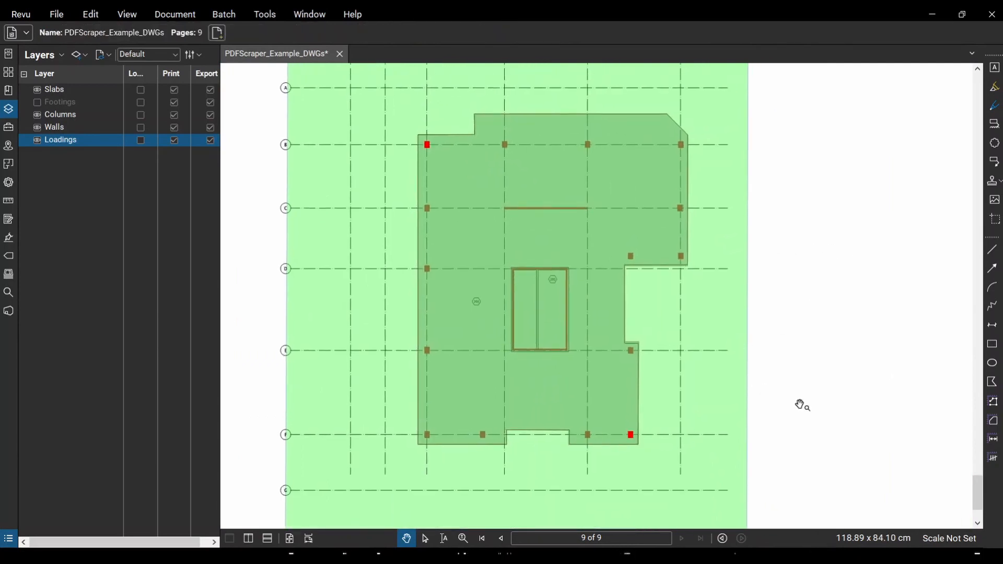
drag(832, 399, 829, 388)
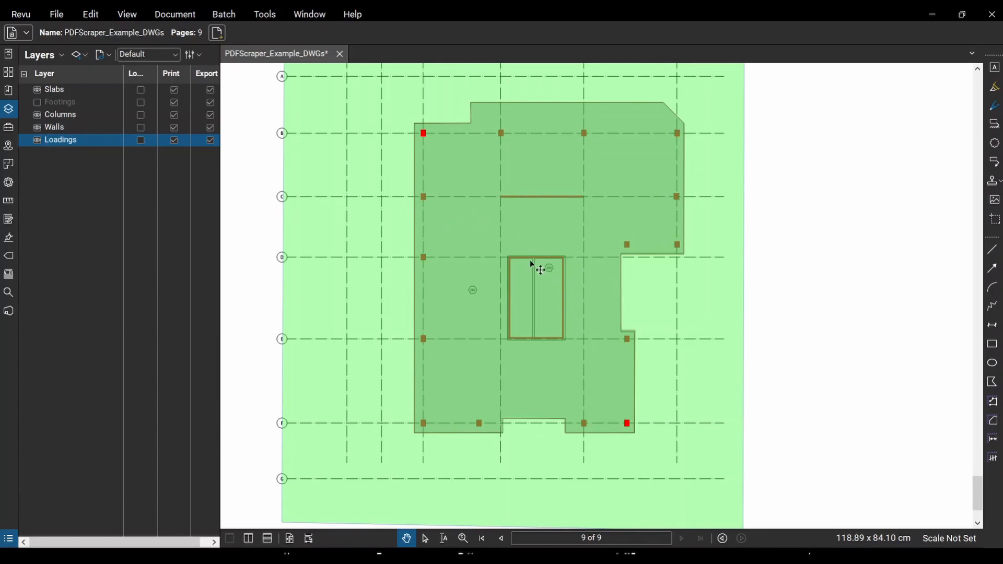
Hide the Loadings and Slabs layers and delete all the copied column and wall markups from the page 9 plan.
scroll(530, 261, down, 2)
scroll(529, 235, up, 2)
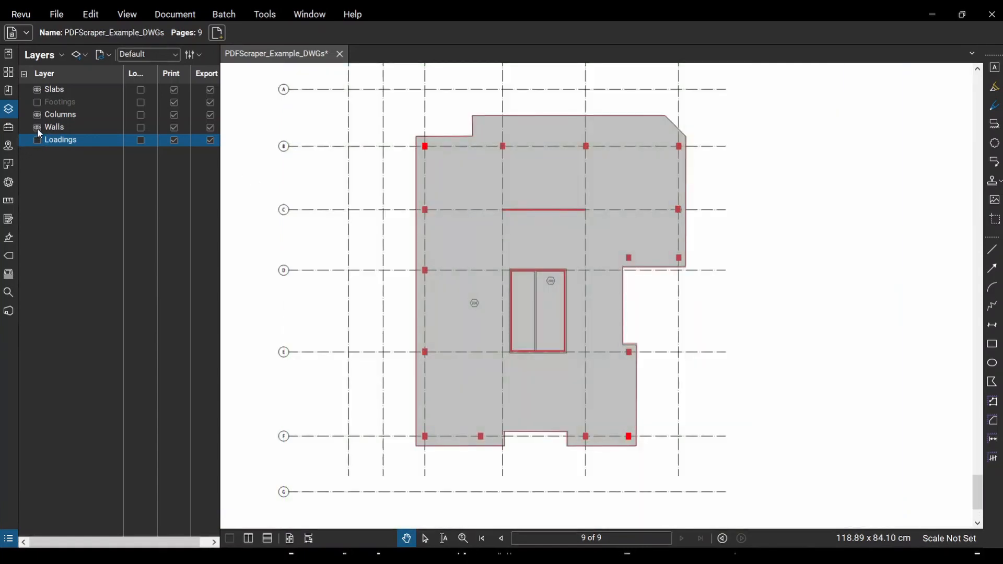
click(35, 90)
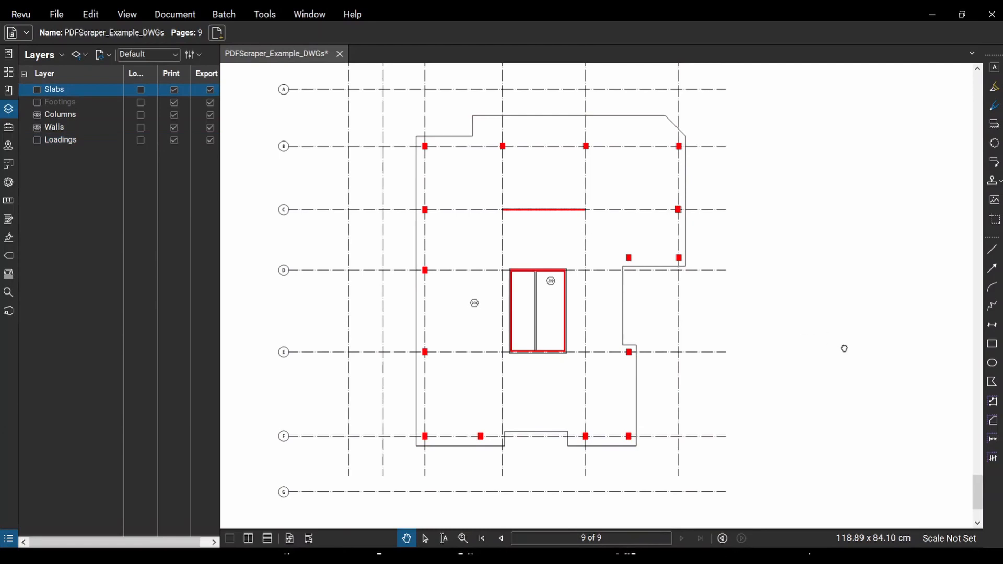
drag(739, 109, 375, 474)
key(Delete)
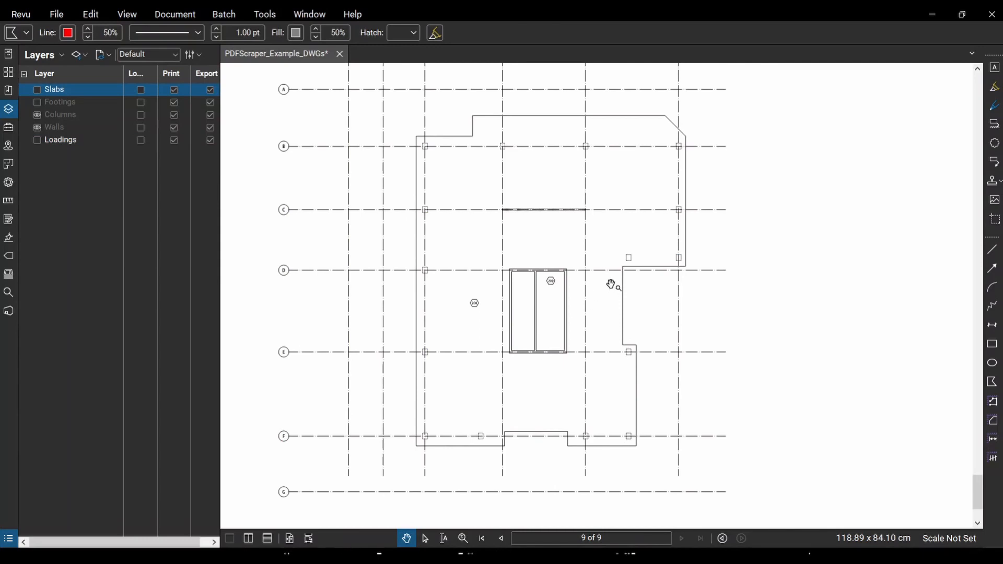
Show the Loadings layer and set the rll value of the large page 9 area load to 0.25.
scroll(566, 292, up, 3)
scroll(564, 297, down, 1)
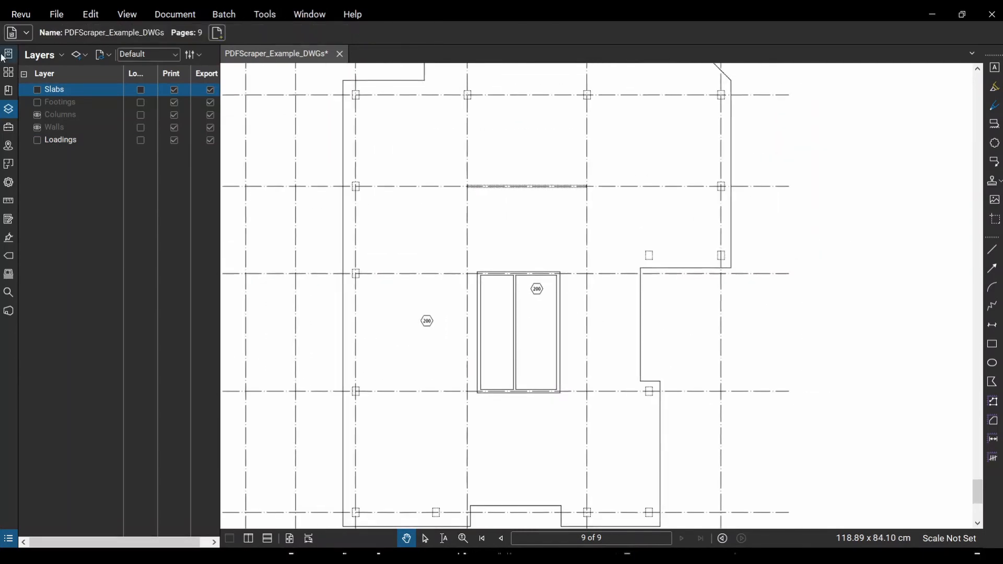
click(37, 140)
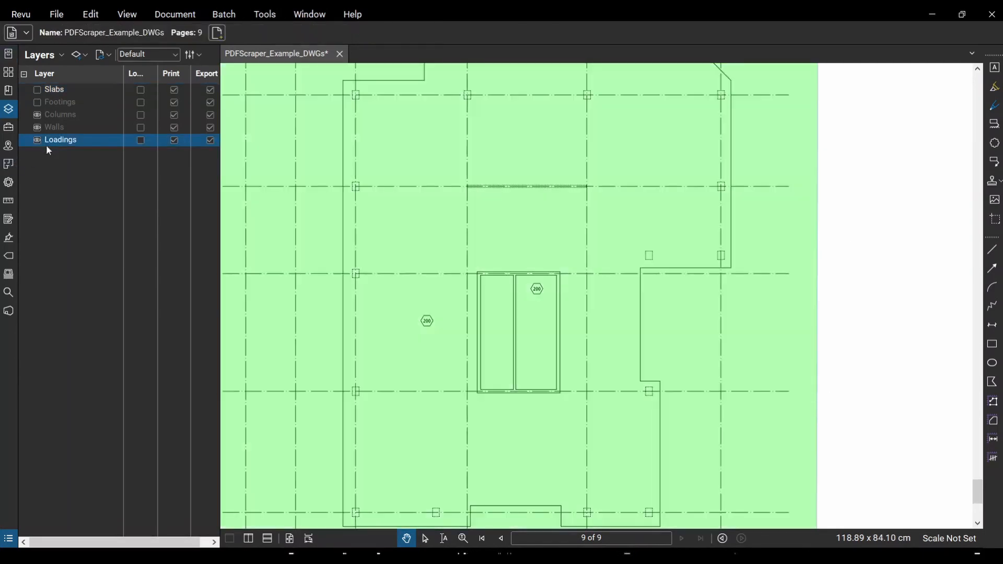
click(650, 260)
scroll(650, 259, down, 2)
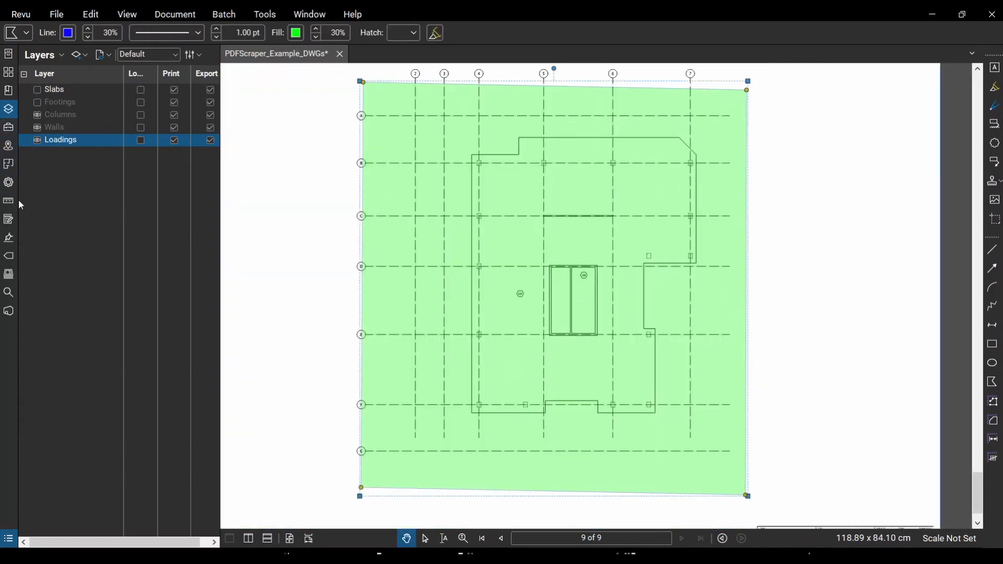
click(9, 183)
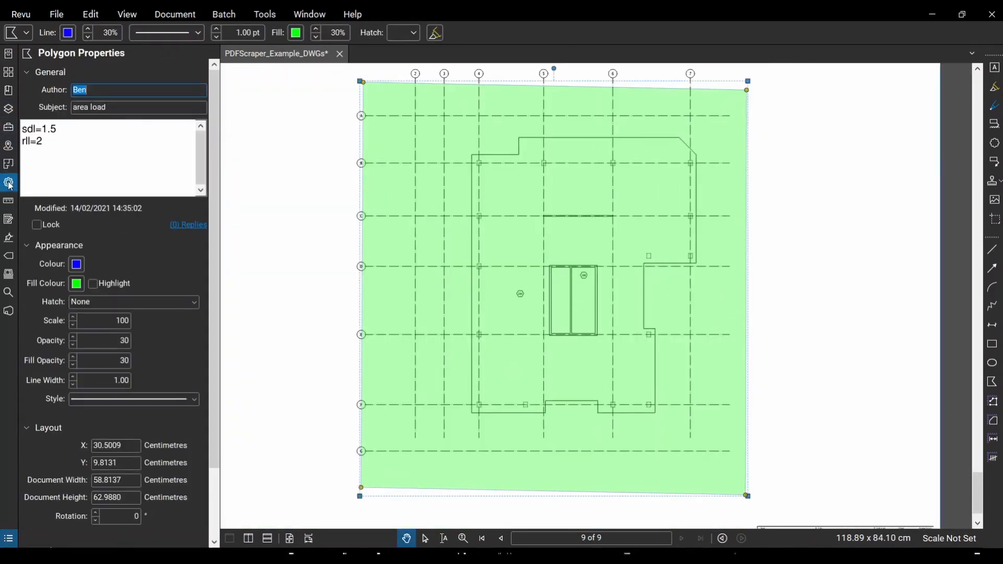
click(49, 146)
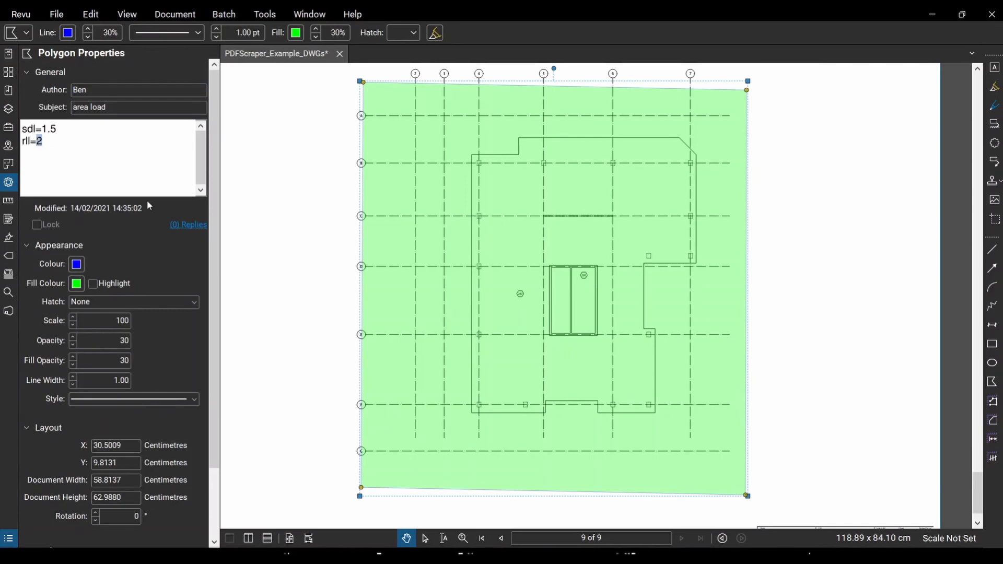
text(0.25)
click(290, 201)
scroll(298, 230, down, 1)
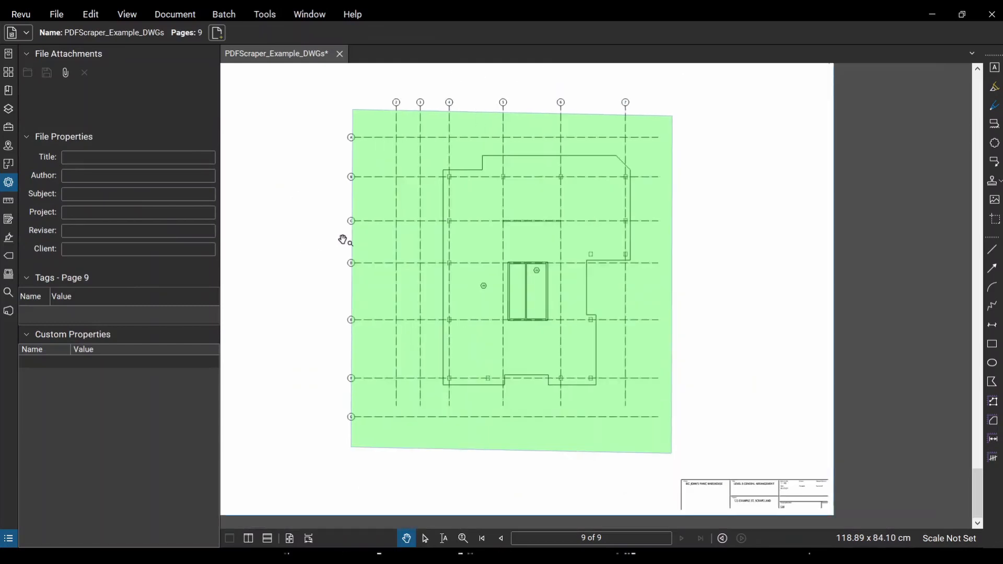
scroll(243, 185, up, 1)
scroll(293, 196, down, 1)
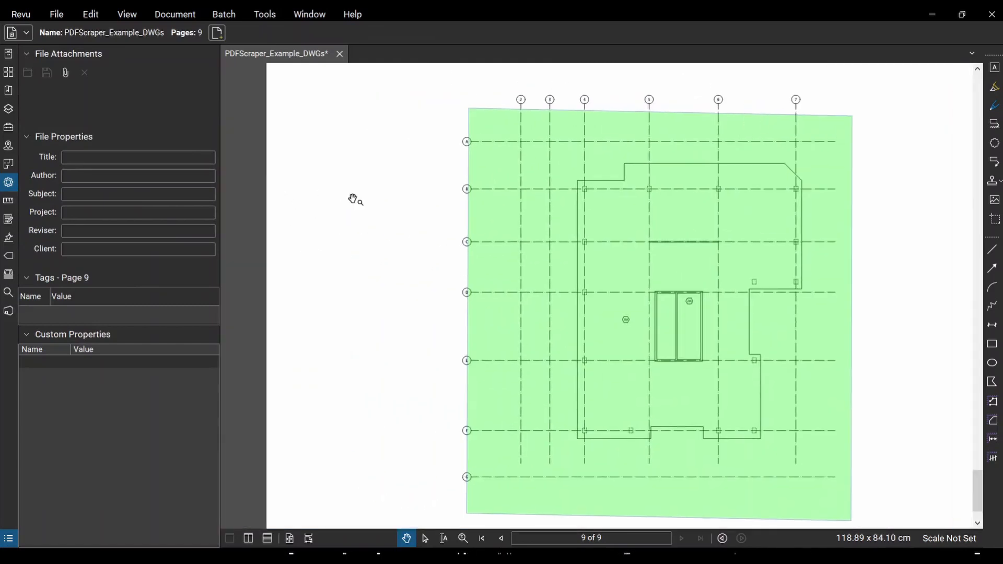
Review the marked-up plans on the earlier pages, ending at the Level 4 general arrangement on page 5.
scroll(363, 205, up, 4)
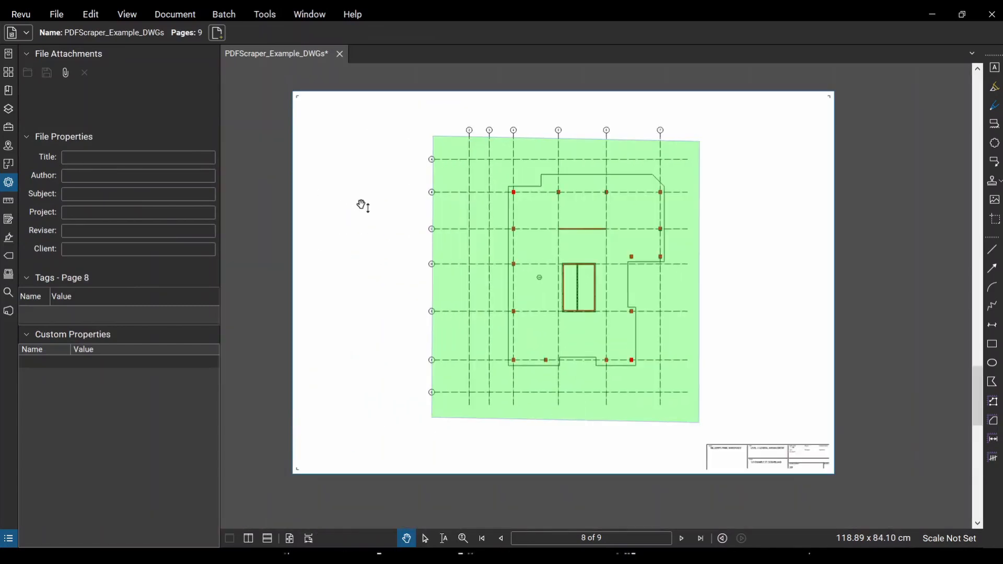
scroll(363, 206, up, 4)
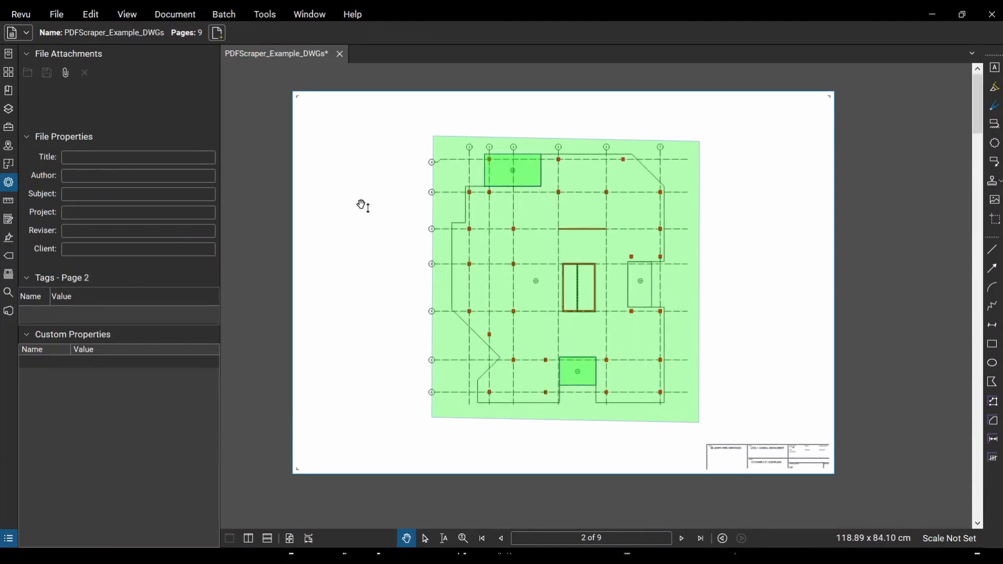
scroll(363, 206, down, 3)
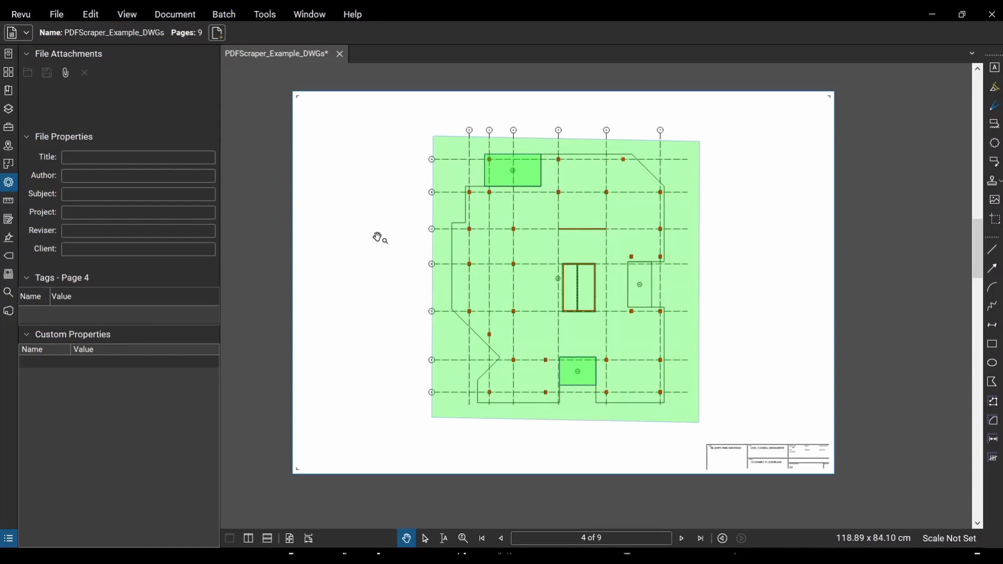
scroll(381, 237, up, 2)
drag(343, 195, 356, 213)
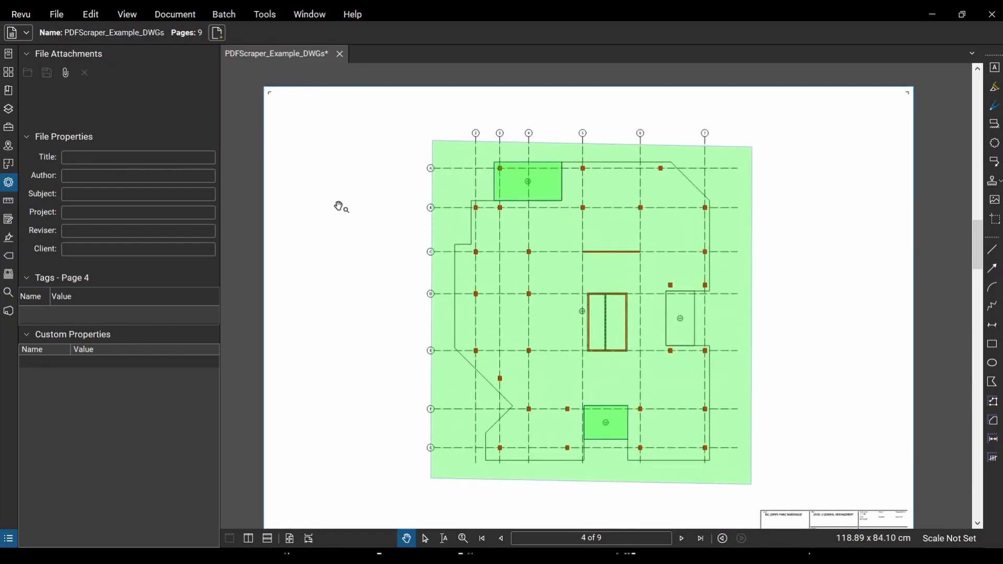
scroll(347, 212, down, 2)
scroll(351, 261, up, 1)
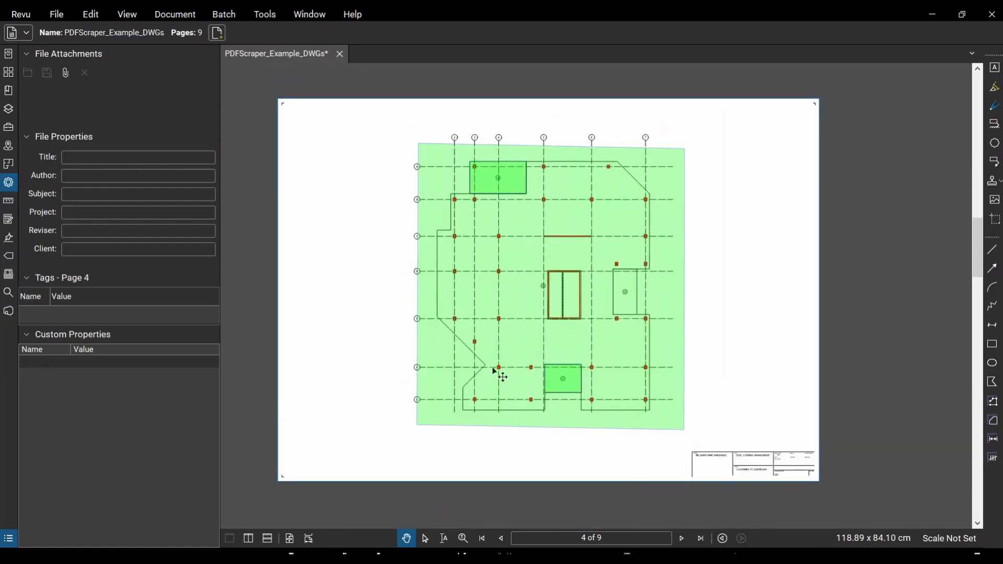
scroll(494, 371, up, 3)
scroll(517, 355, down, 1)
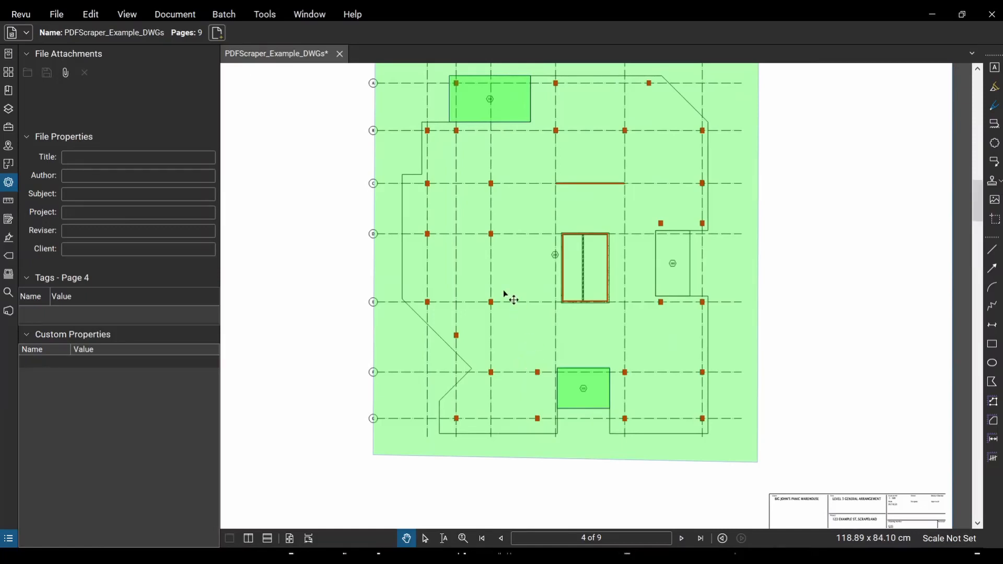
key(Page_Up)
key(Page_Up)
key(Page_Down)
key(Page_Down)
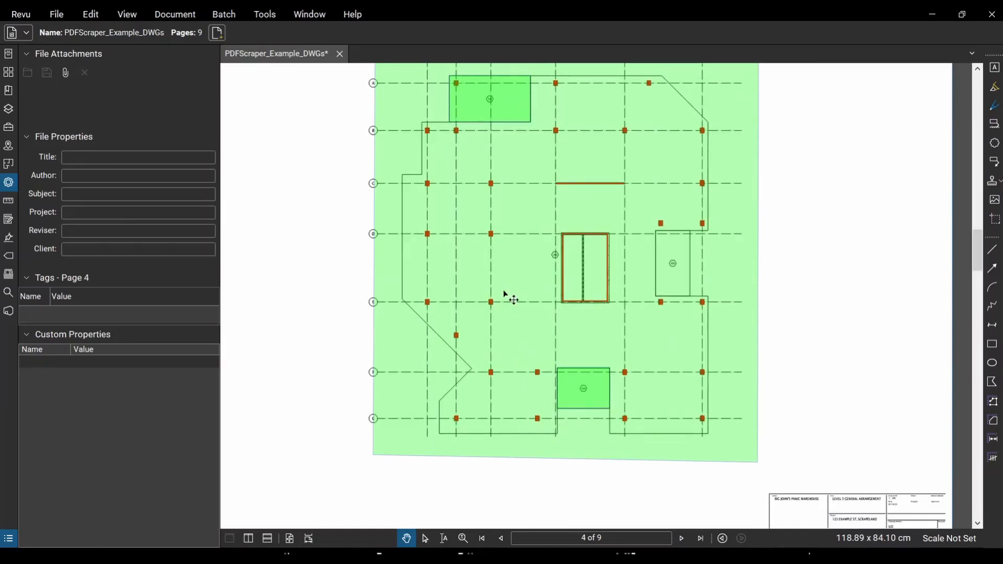
key(Page_Down)
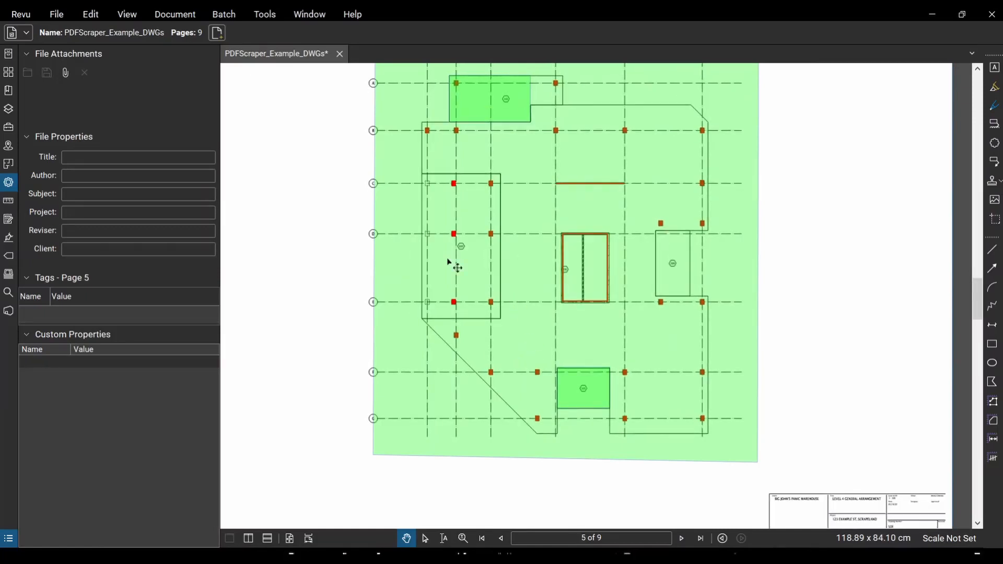
Show the Slabs layer and examine the rectangular slab with offset columns between gridlines C and E on page 5.
click(9, 108)
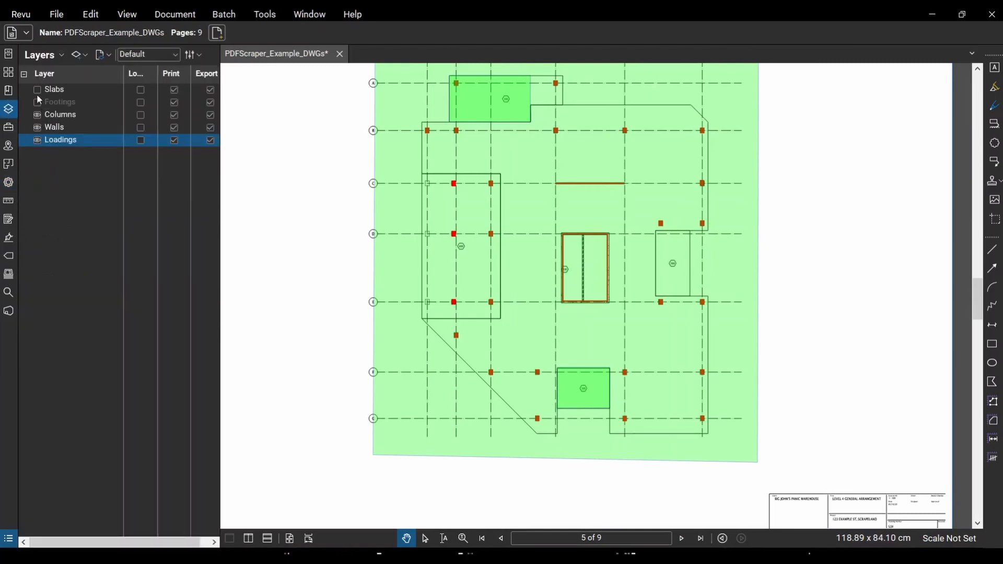
click(37, 91)
scroll(482, 215, up, 3)
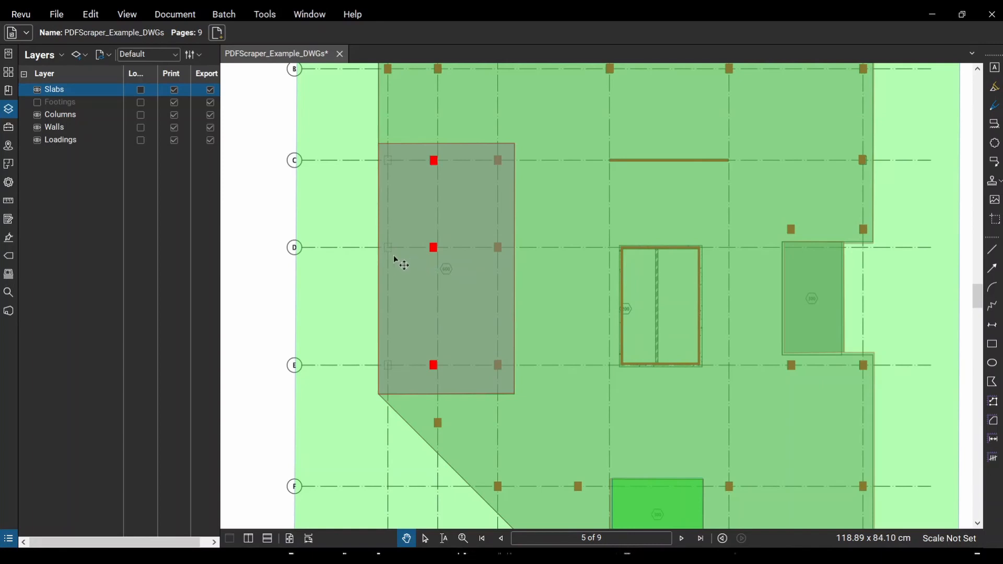
scroll(395, 259, down, 1)
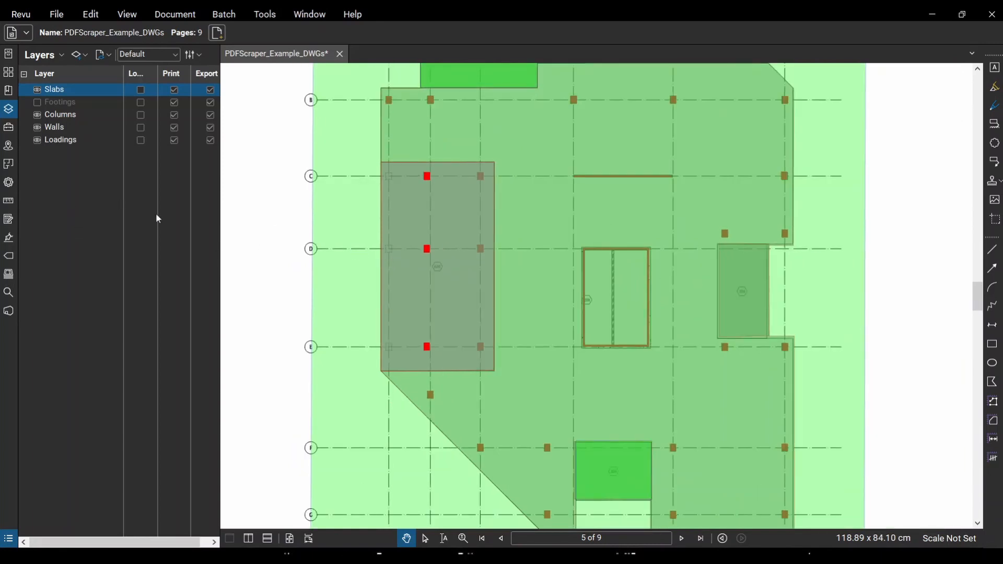
drag(242, 199, 280, 213)
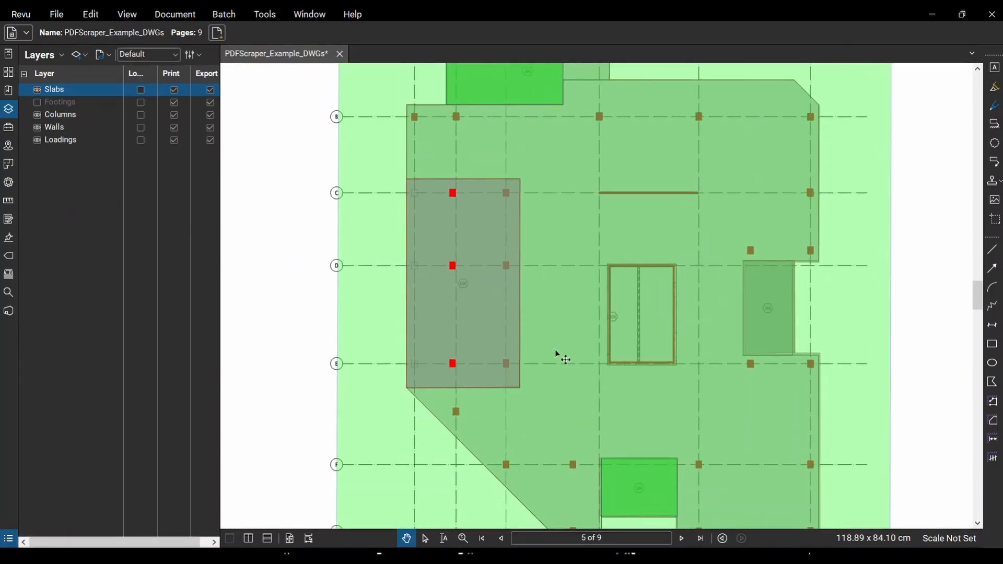
Draw a cyan transfer plate polygon from the PDF Scraper tool set over the rectangular slab around gridlines C to E.
click(16, 127)
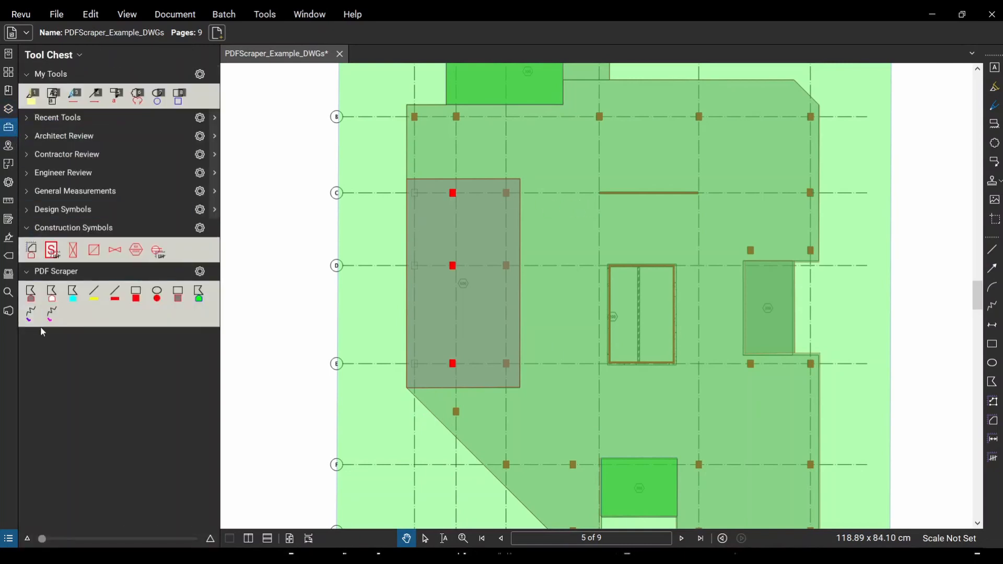
click(74, 295)
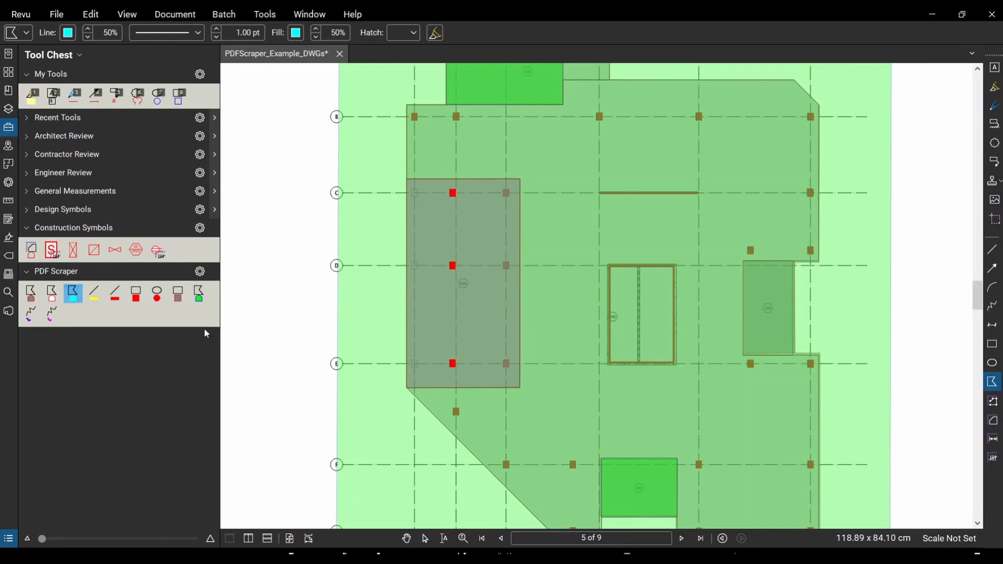
click(407, 179)
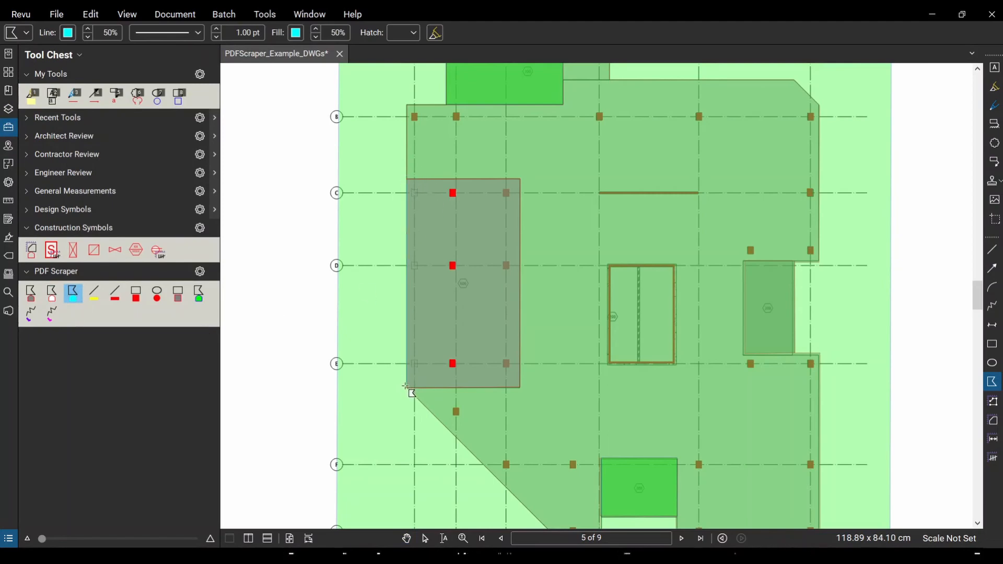
click(407, 388)
click(520, 388)
double_click(519, 179)
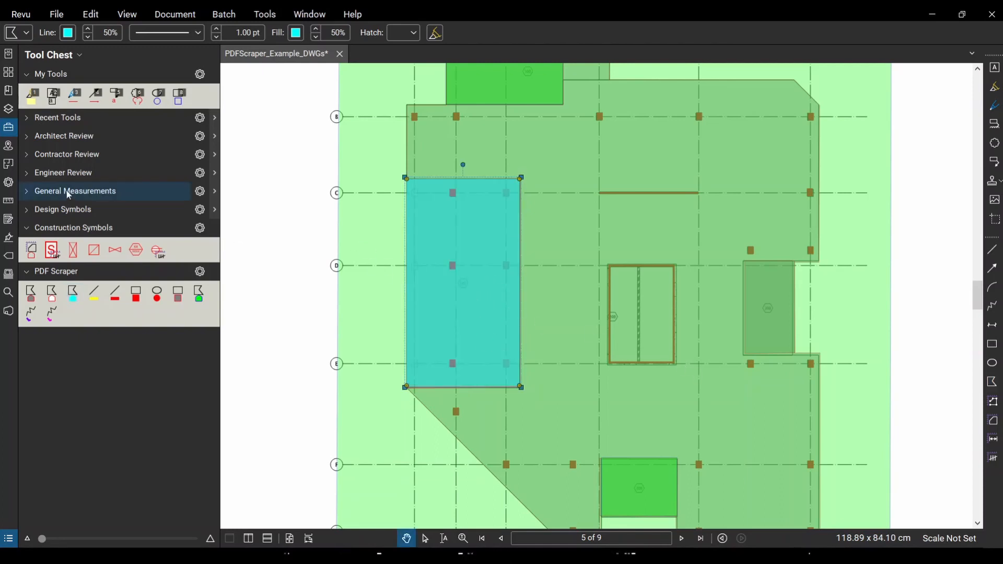
Check the new polygon's subject in its properties and select the Transfers layer.
click(8, 182)
key(Tab)
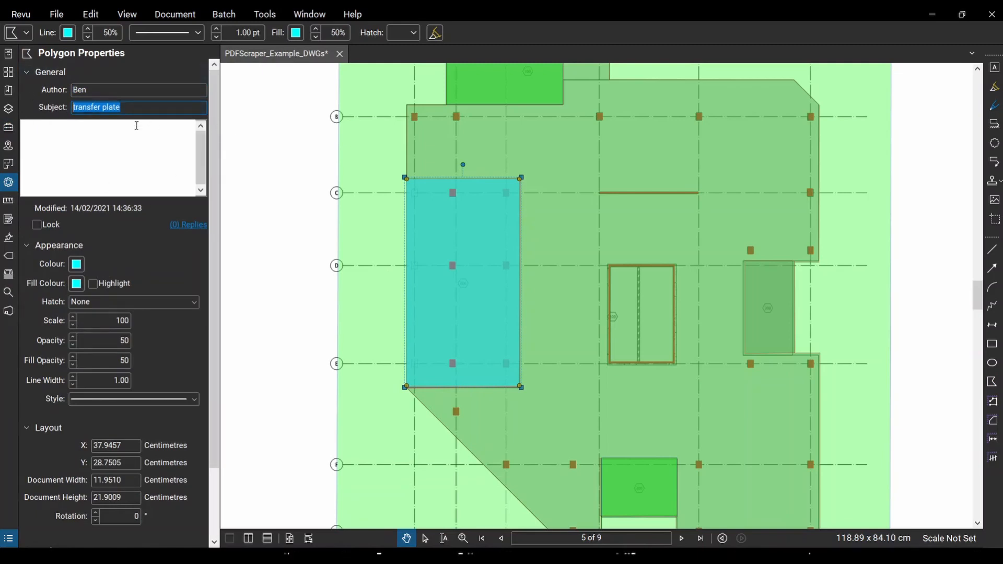
click(8, 109)
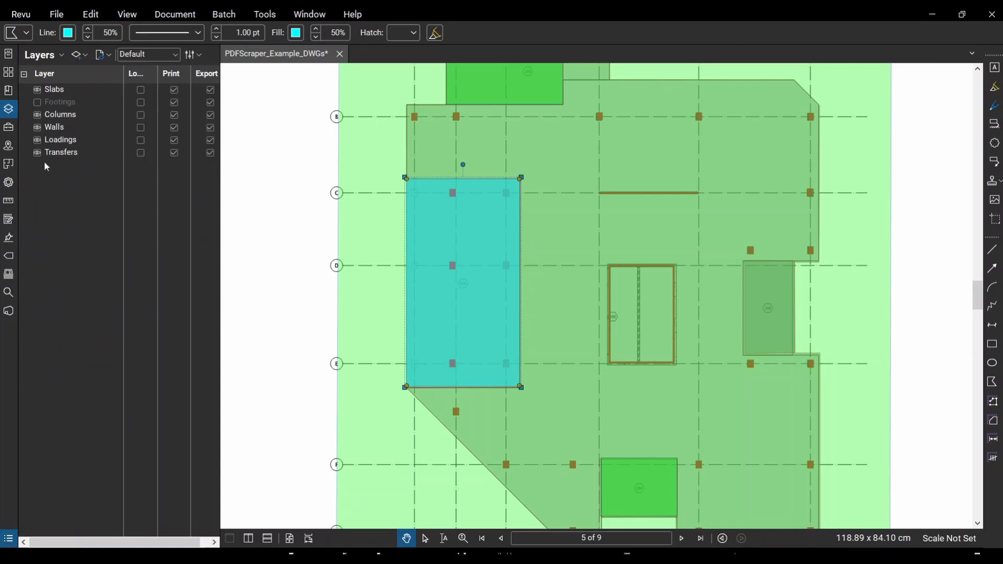
click(39, 153)
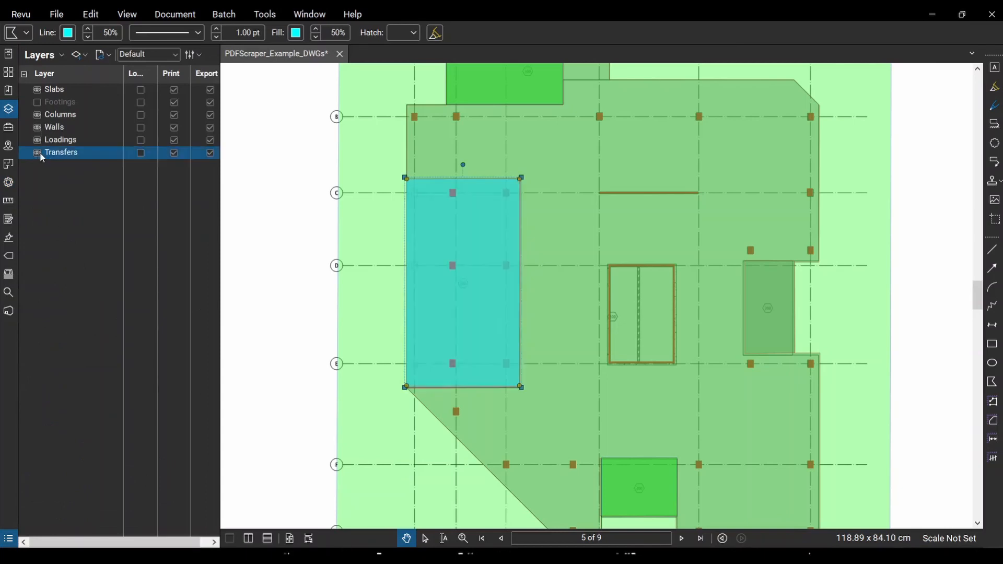
Go to the plan on page 7 and hide the Slabs and Loadings layers.
scroll(330, 197, down, 2)
click(798, 347)
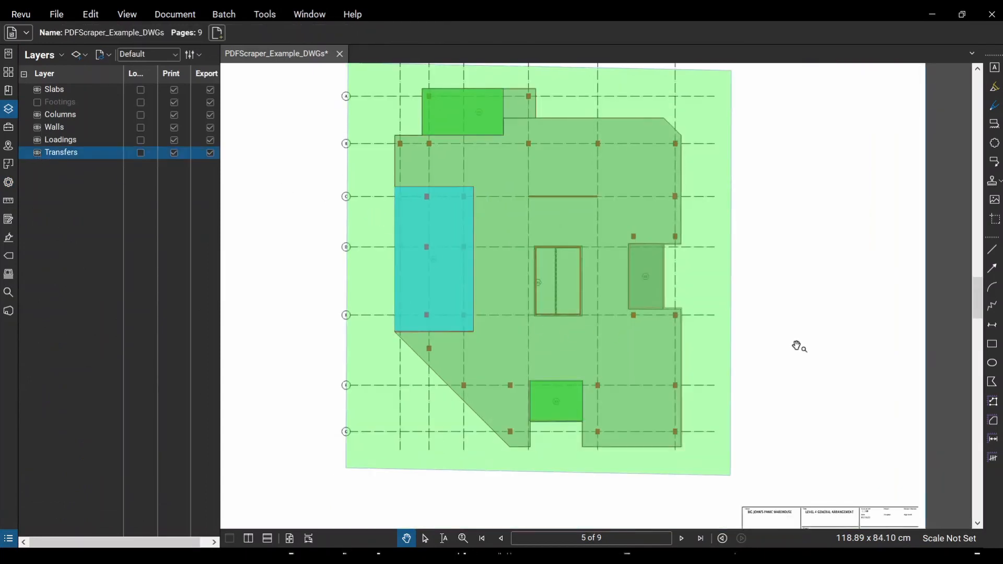
scroll(798, 346, down, 2)
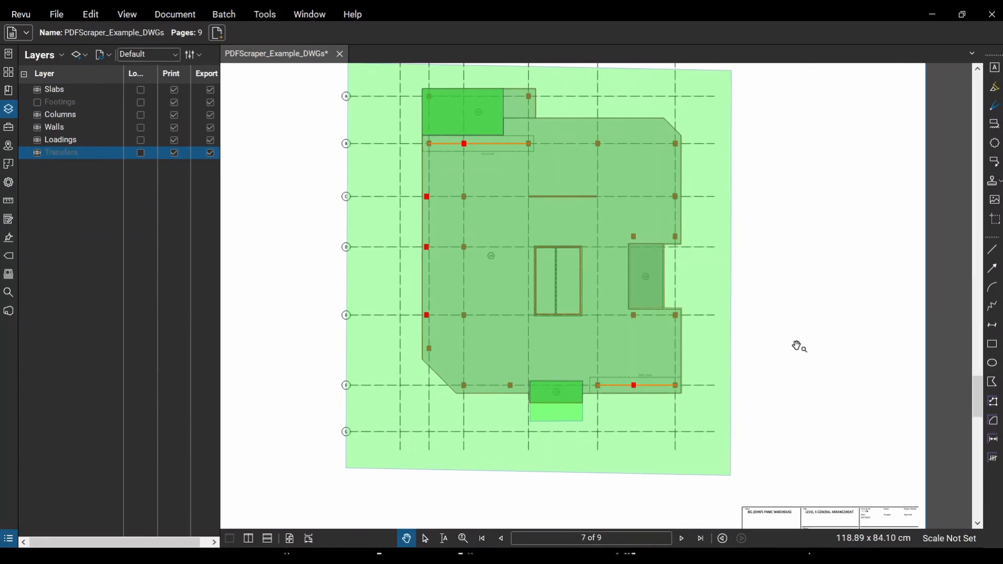
scroll(805, 340, up, 2)
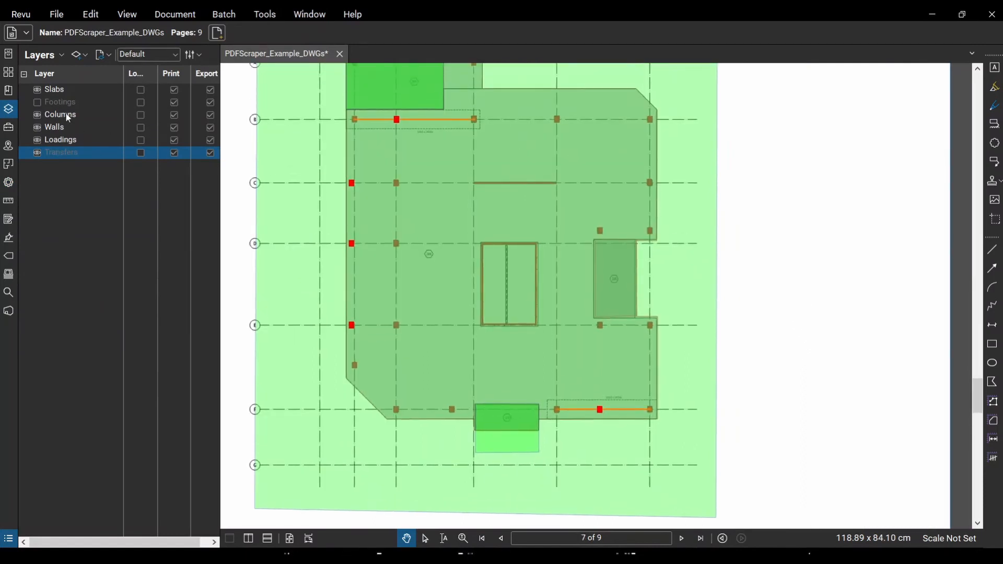
click(37, 90)
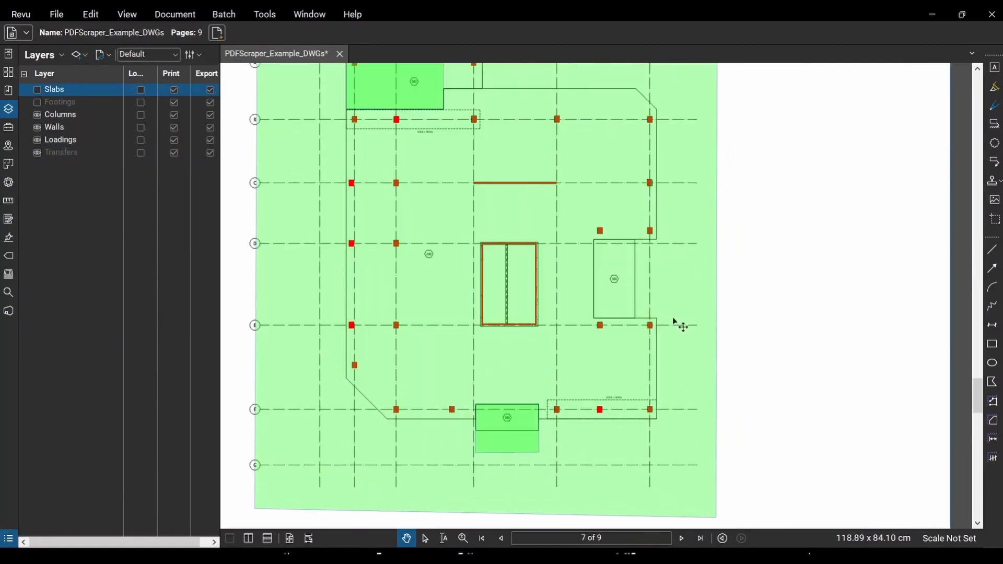
click(37, 140)
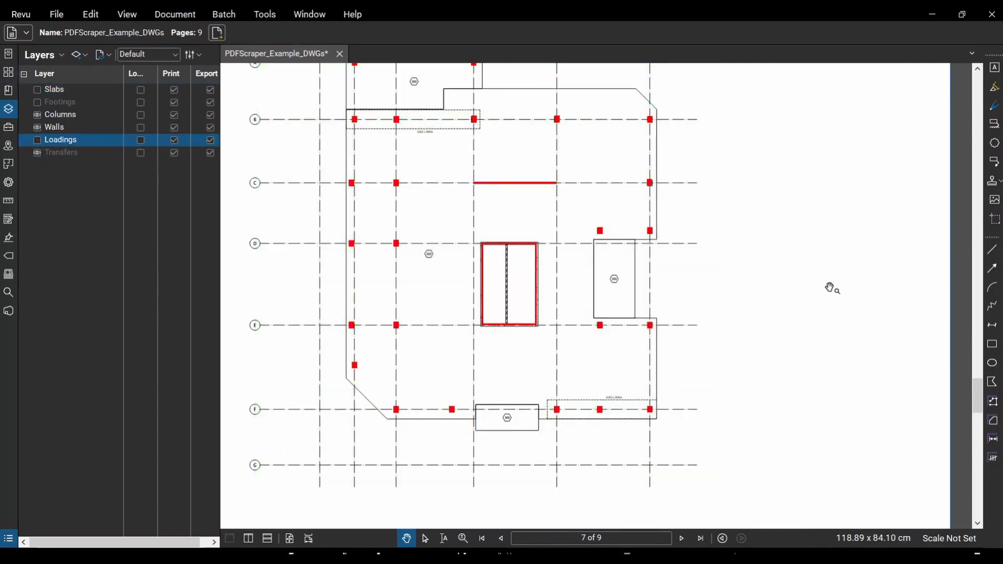
scroll(830, 286, up, 1)
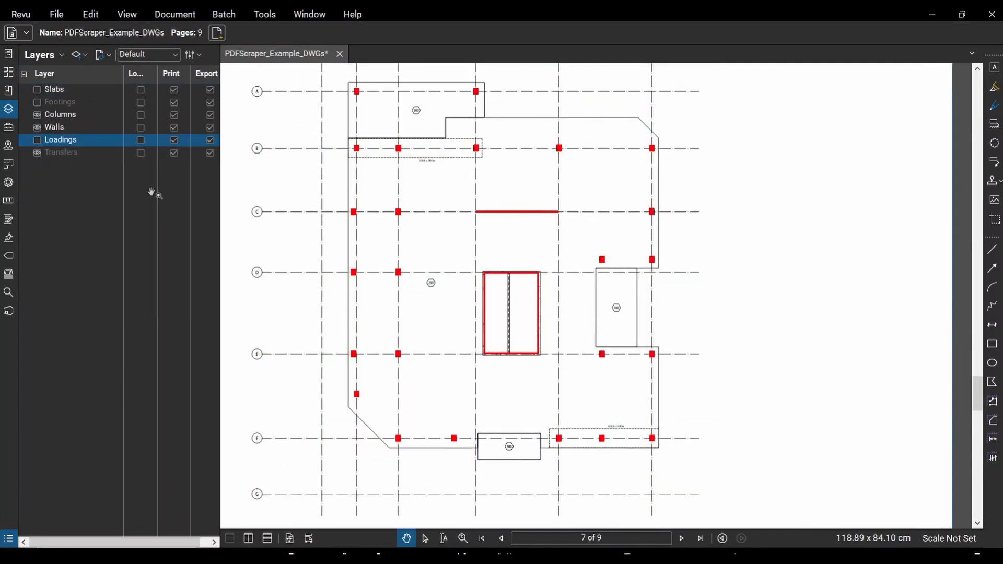
Draw yellow PDF Scraper lines through the columns inside the dashed 600d x 2400w beams on gridlines F and B.
click(8, 127)
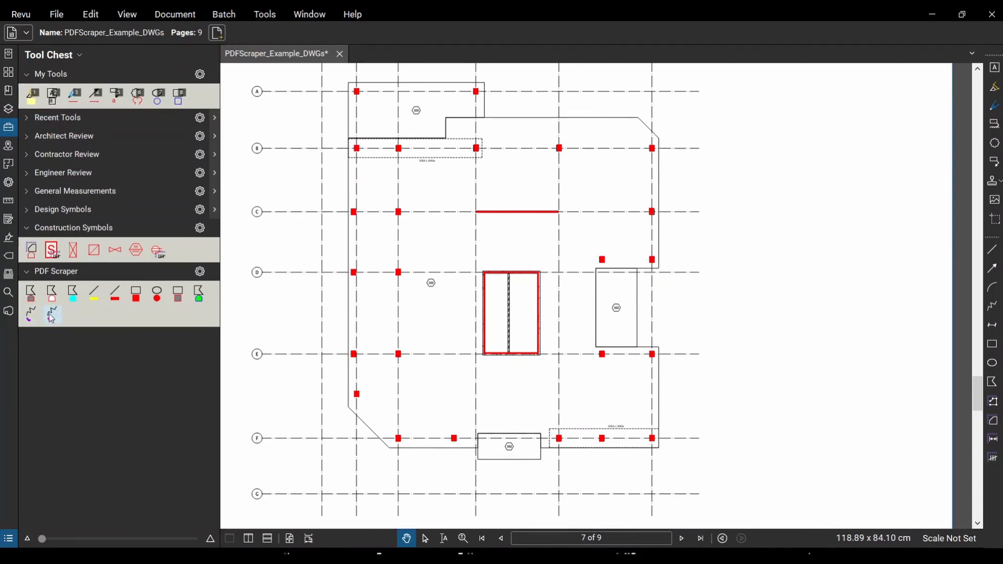
click(95, 296)
scroll(536, 445, up, 3)
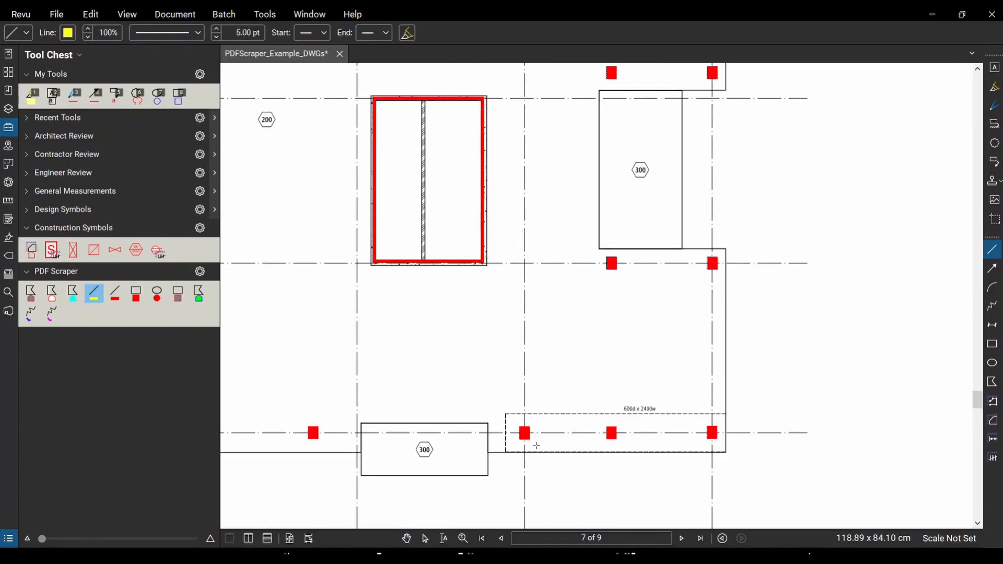
click(524, 434)
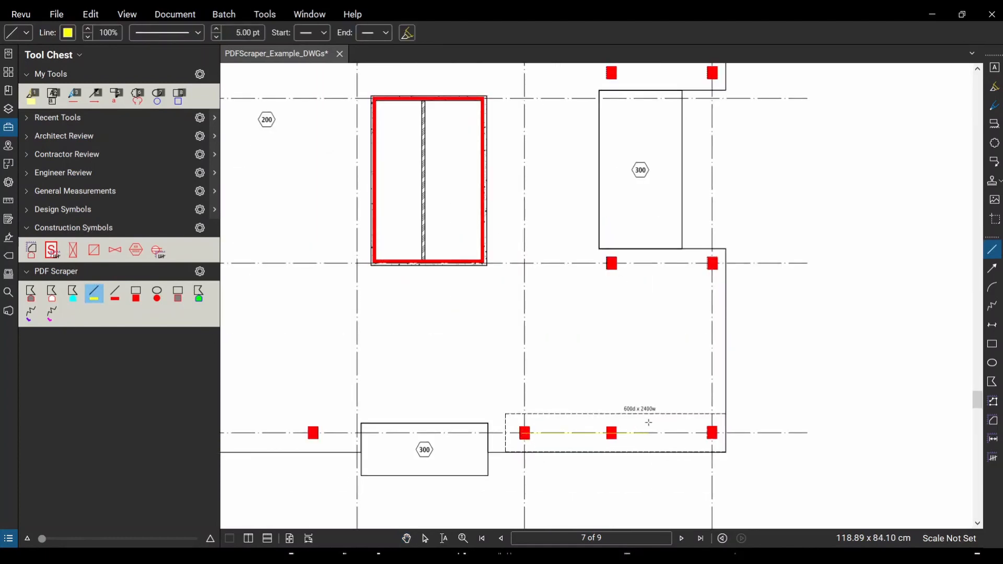
click(703, 442)
mouse_move(443, 193)
mouse_down()
mouse_move(258, 31)
mouse_move(527, 339)
mouse_move(416, 271)
mouse_move(538, 272)
mouse_up()
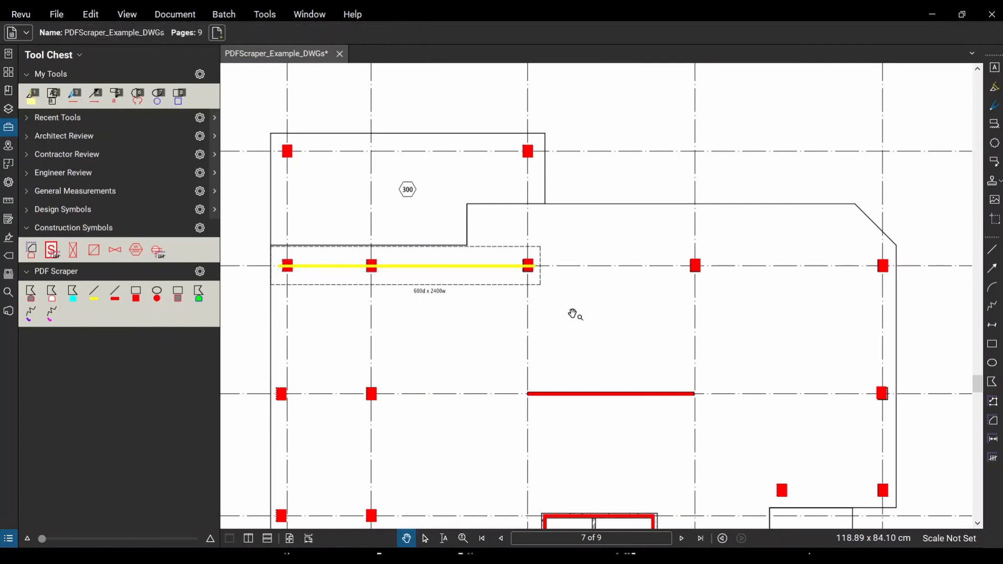
Add a text box reading "name=Footing" in the upper-left corner of the footing plan on page 1.
scroll(575, 316, down, 3)
scroll(574, 316, down, 3)
scroll(733, 282, down, 1)
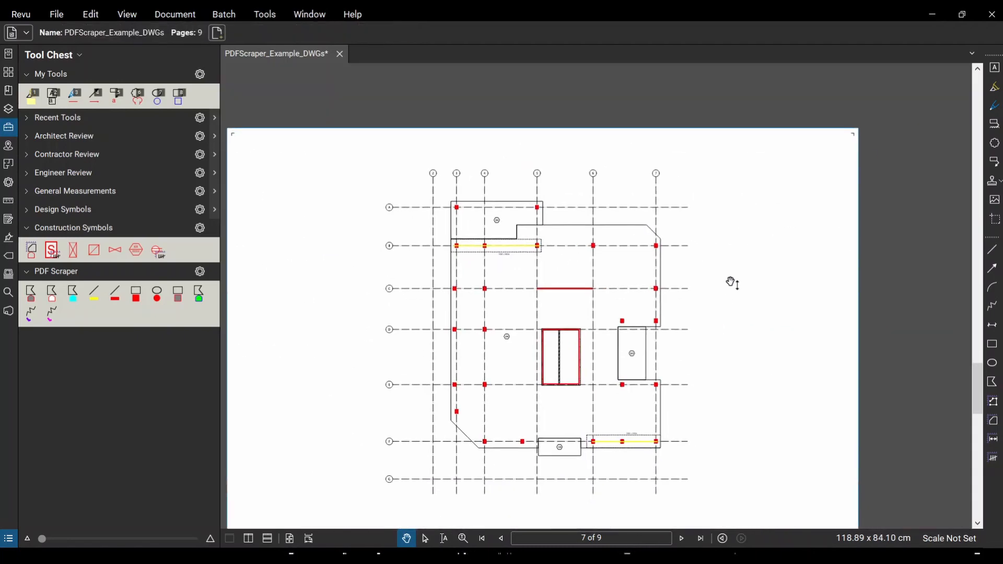
scroll(732, 282, down, 2)
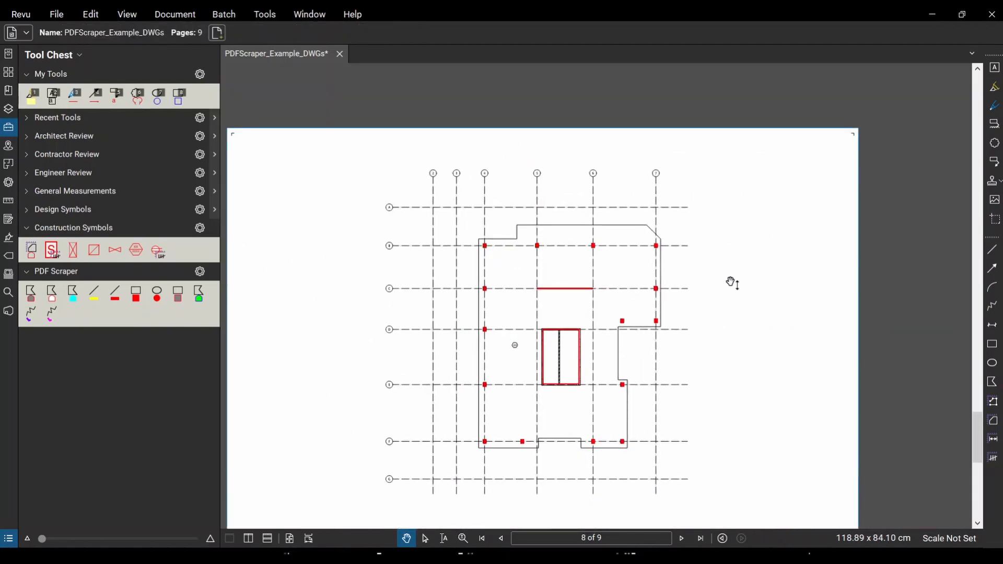
scroll(732, 282, up, 5)
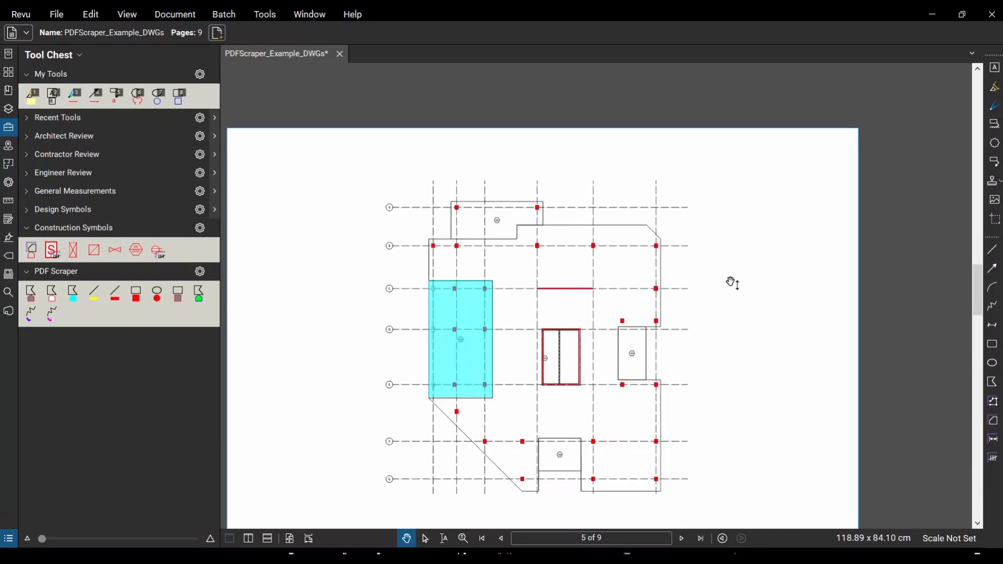
scroll(733, 283, up, 3)
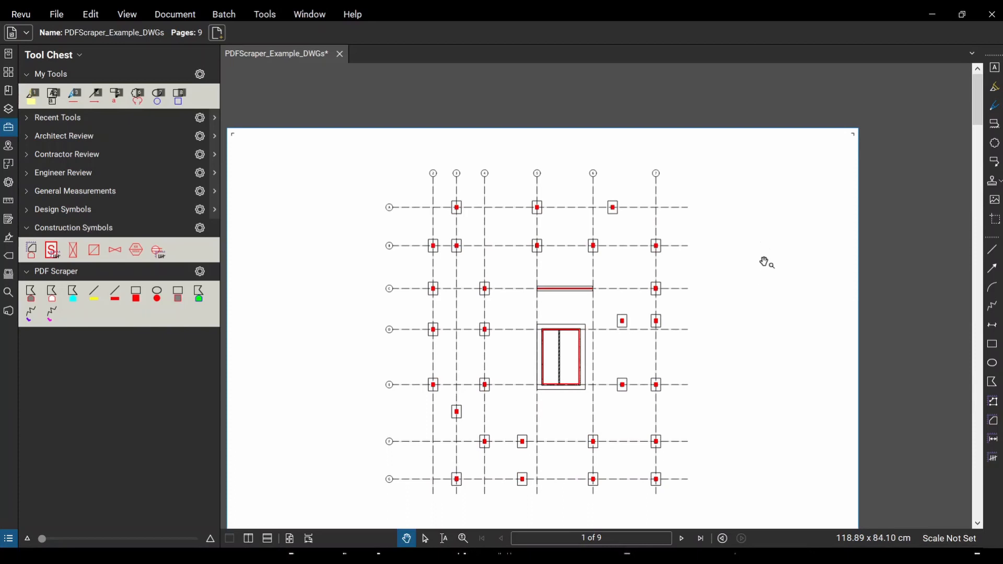
scroll(763, 261, down, 3)
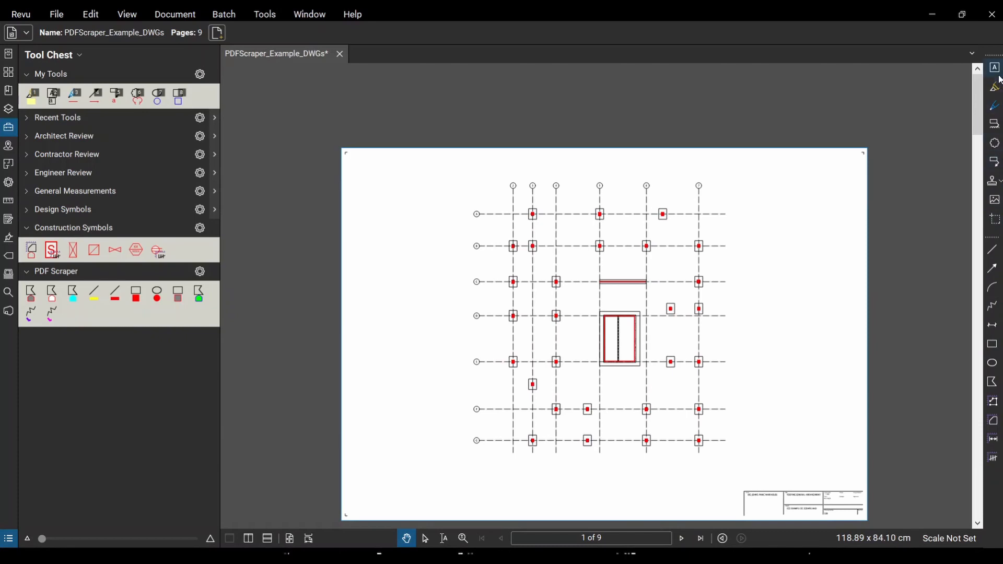
scroll(374, 178, up, 4)
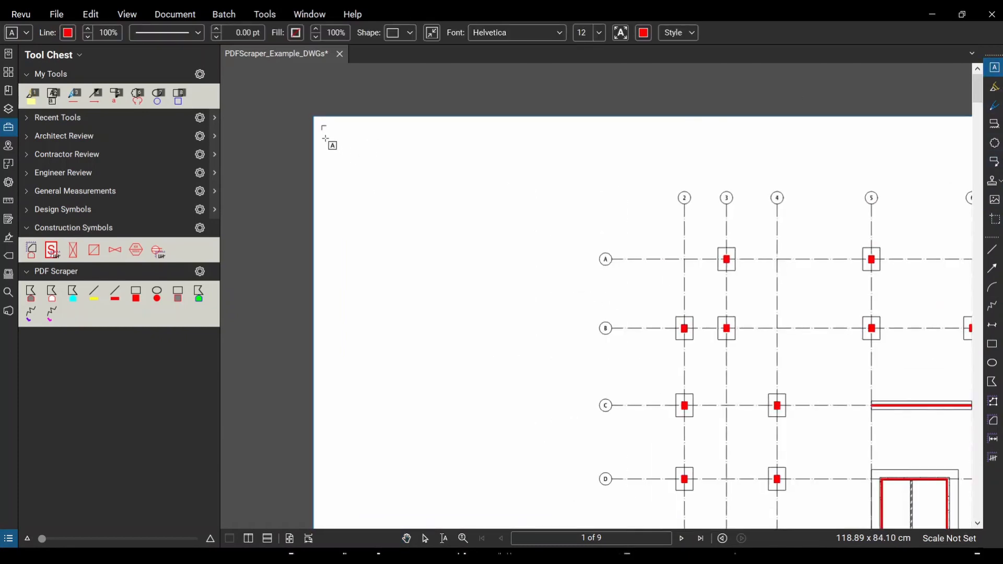
drag(326, 136, 442, 185)
scroll(348, 142, up, 3)
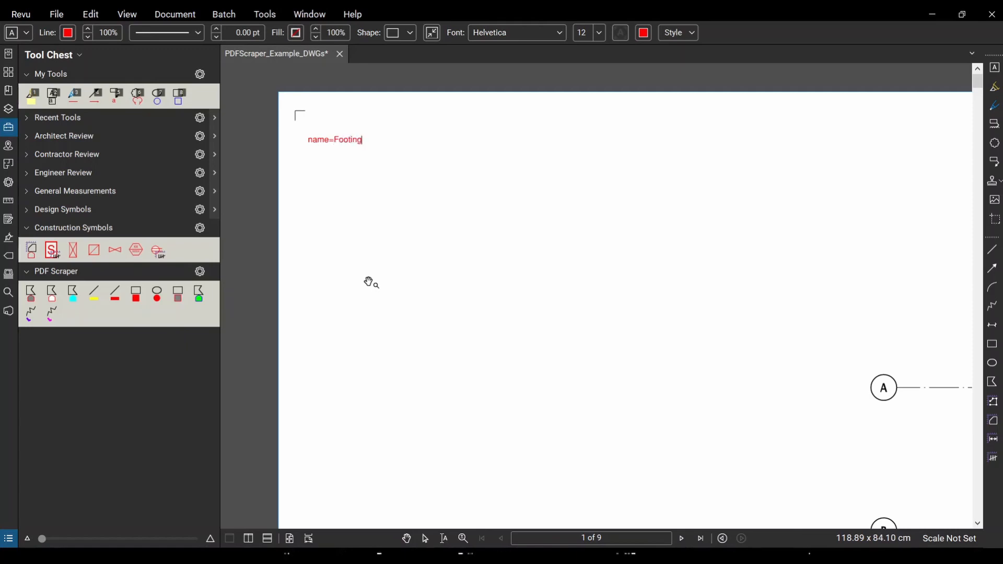
key(Escape)
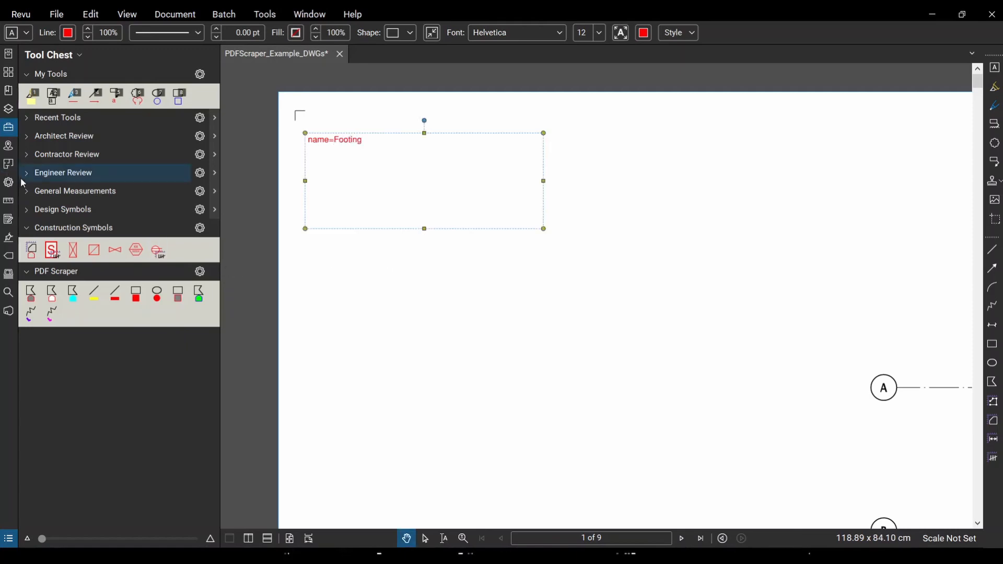
Set the footing text box's subject to "page info".
click(8, 182)
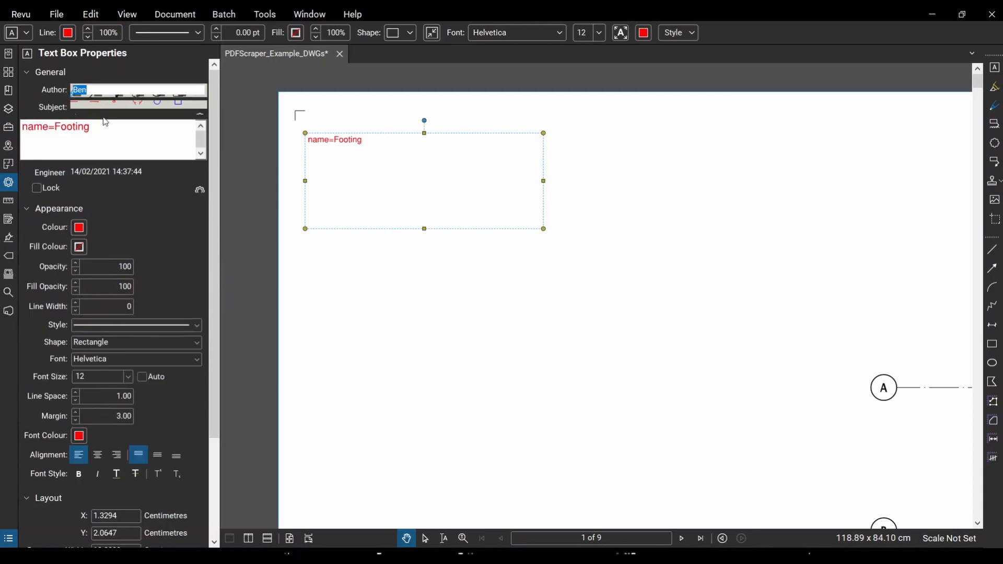
drag(107, 108, 2, 86)
text(pad)
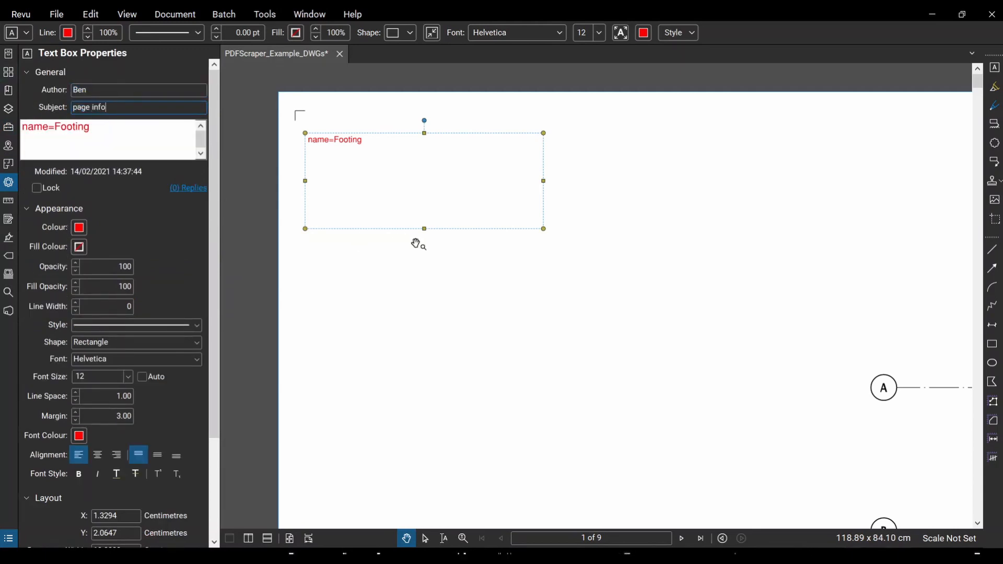
Add a second line reading "height=0" below "name=Footing" in the page 1 text box.
double_click(384, 148)
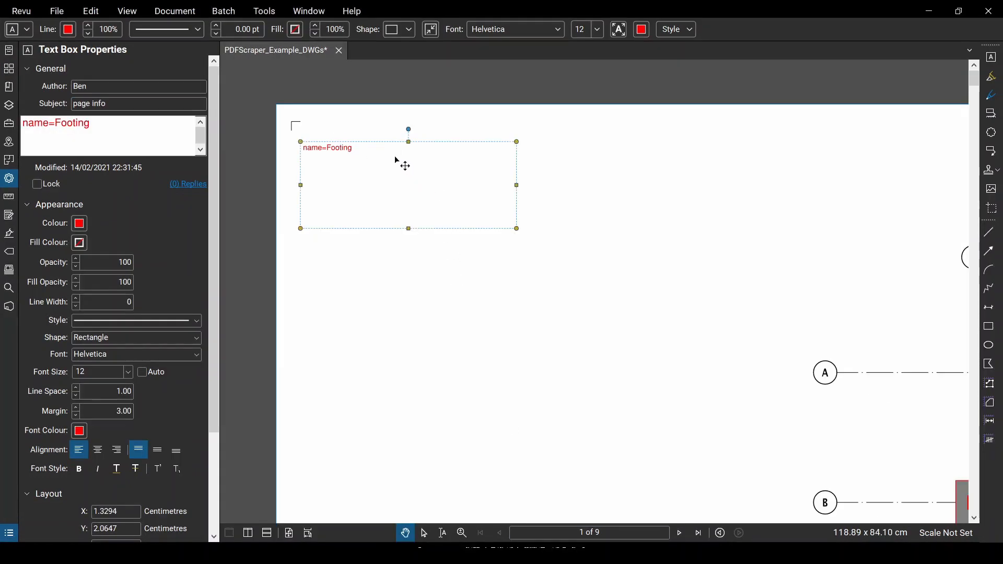
double_click(373, 152)
click(355, 139)
double_click(373, 150)
click(365, 150)
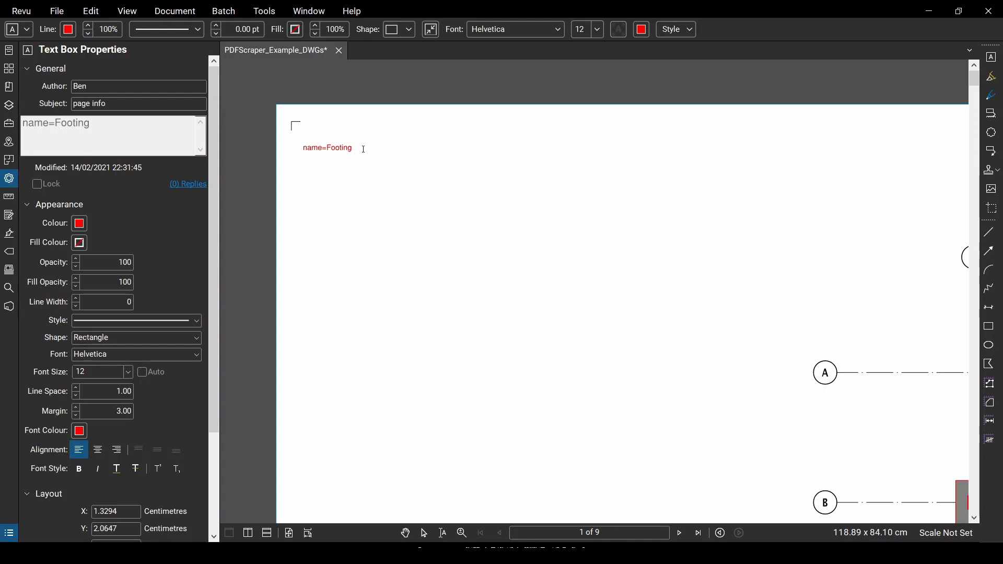
key(Return)
text(height=0)
key(Escape)
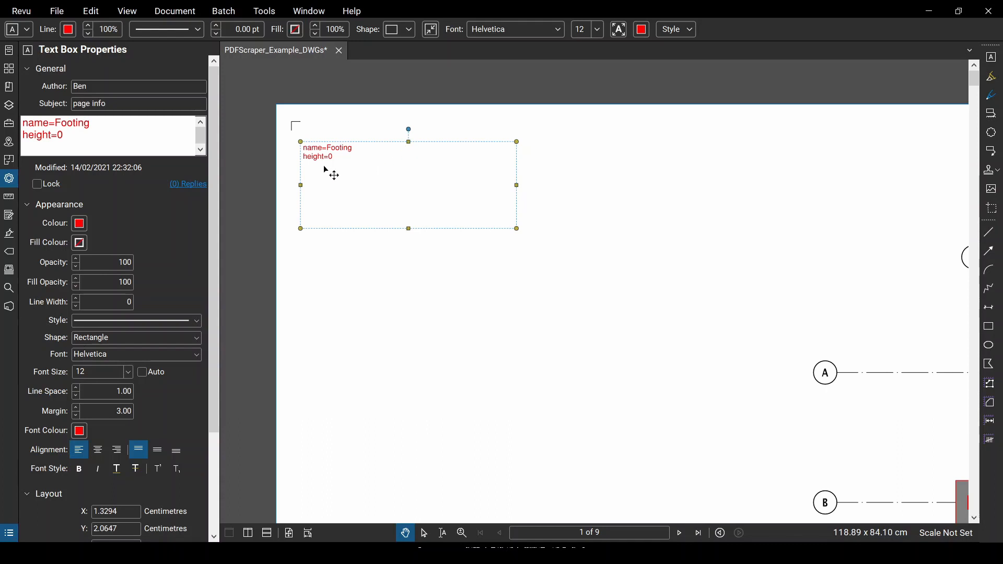
Copy the page info text box to the same place on page 2 and change it to "name=L1" and "height=3".
click(535, 161)
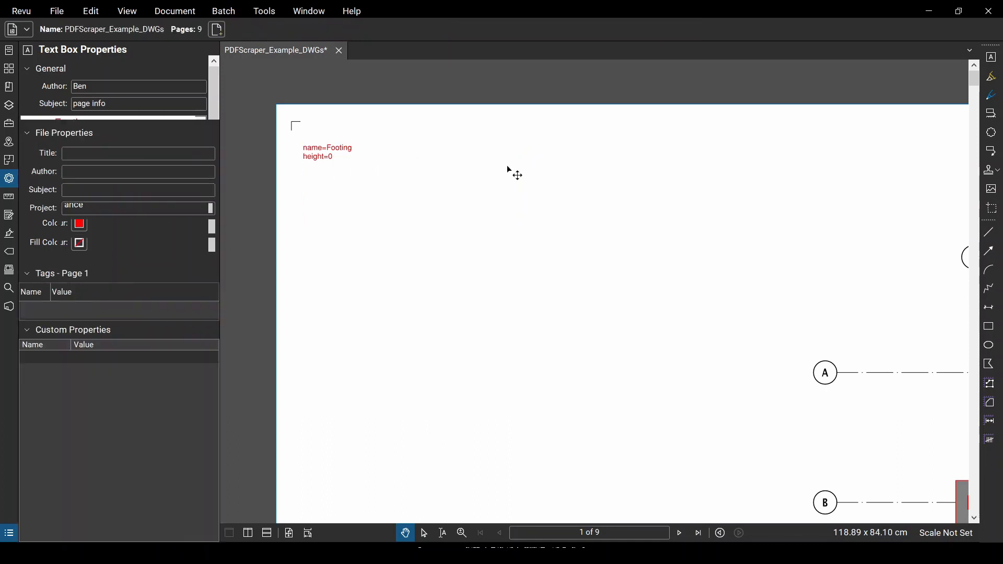
click(478, 176)
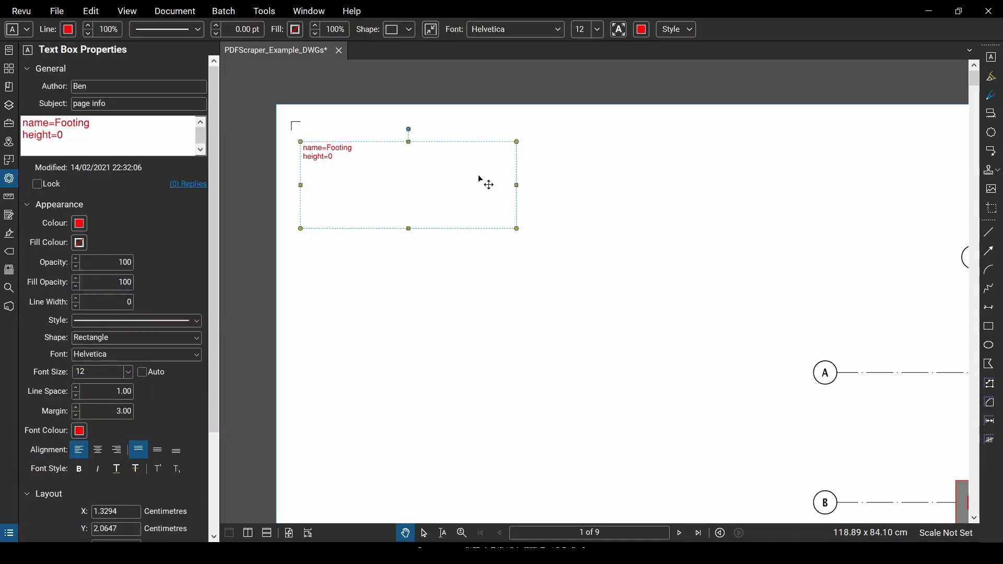
scroll(480, 177, down, 2)
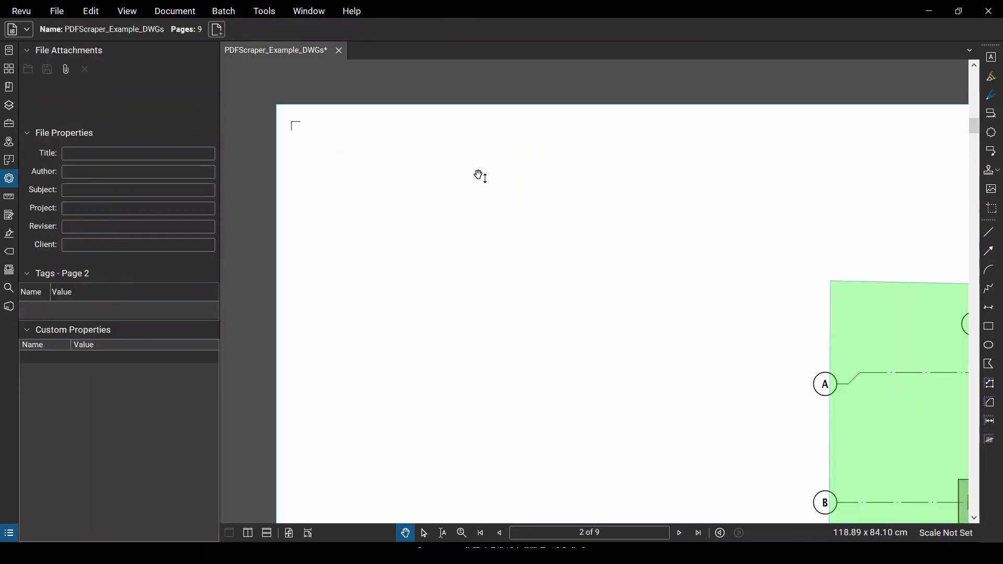
key(ctrl+shift+v)
double_click(346, 152)
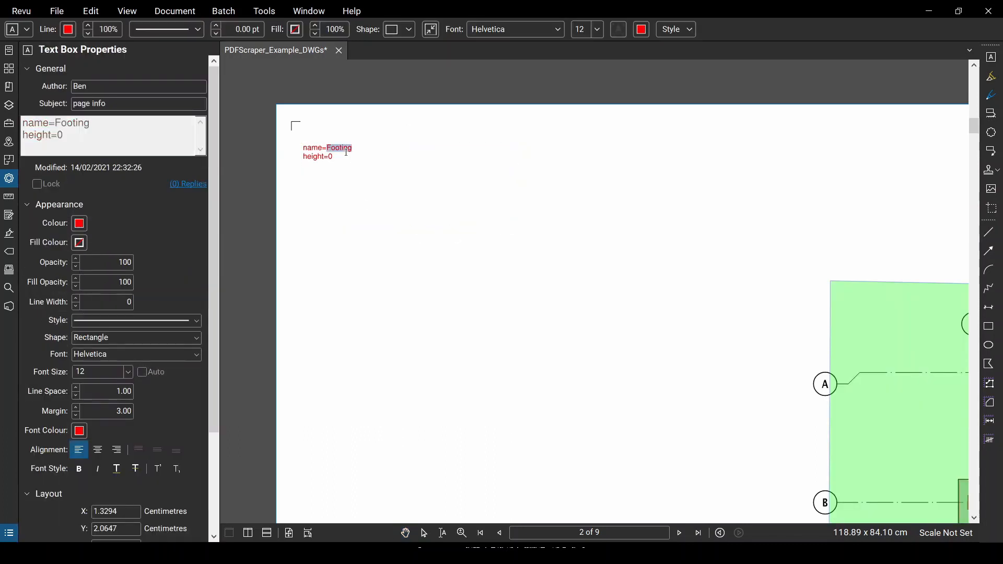
text(L1)
text(3)
key(Escape)
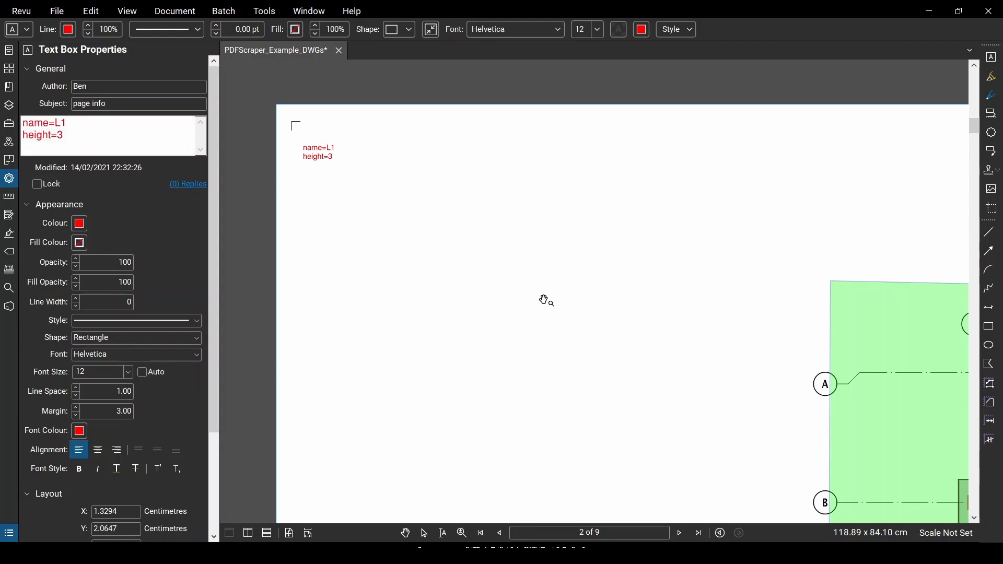
key(Escape)
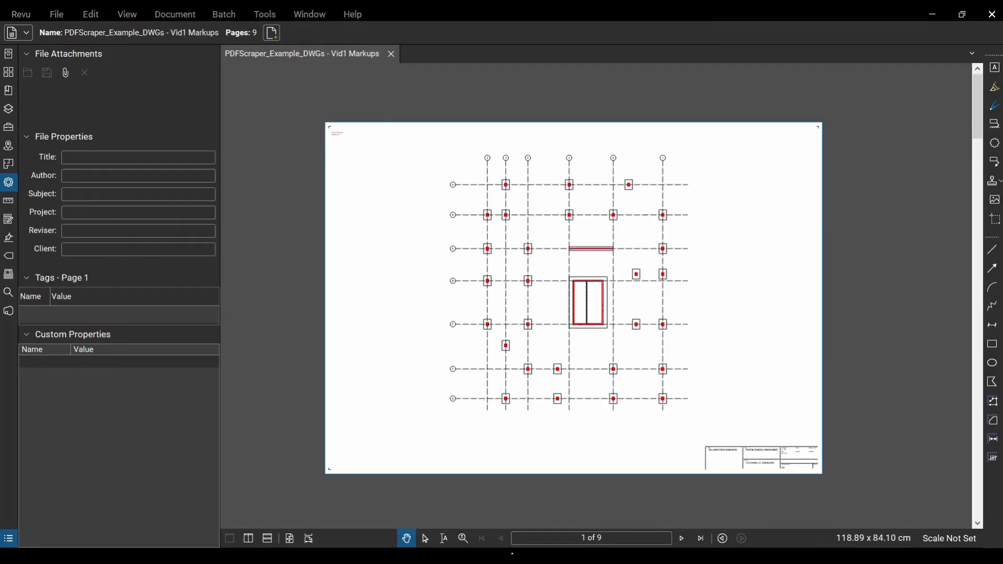
Check the name and height text boxes on the level plans of the PDFScraper_Example_DWGs - Vid1 Markups file.
scroll(385, 188, down, 2)
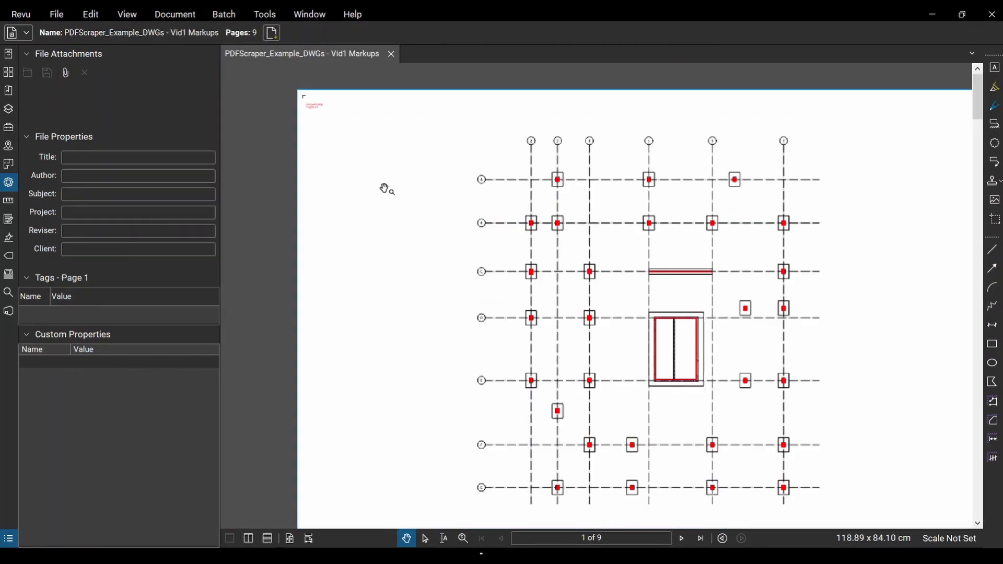
scroll(384, 219, down, 6)
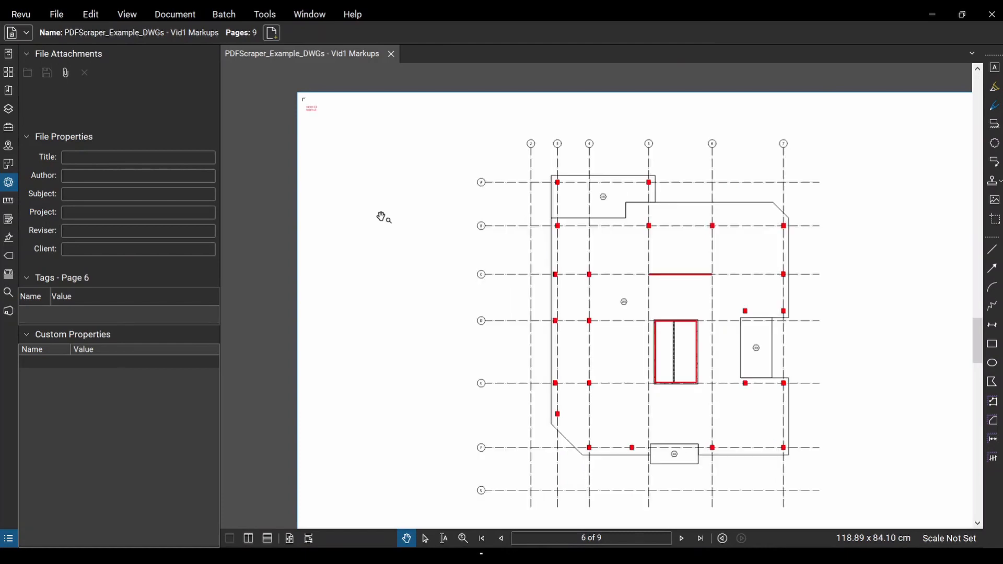
ctrl+scroll(408, 177, up, 3)
scroll(476, 275, up, 5)
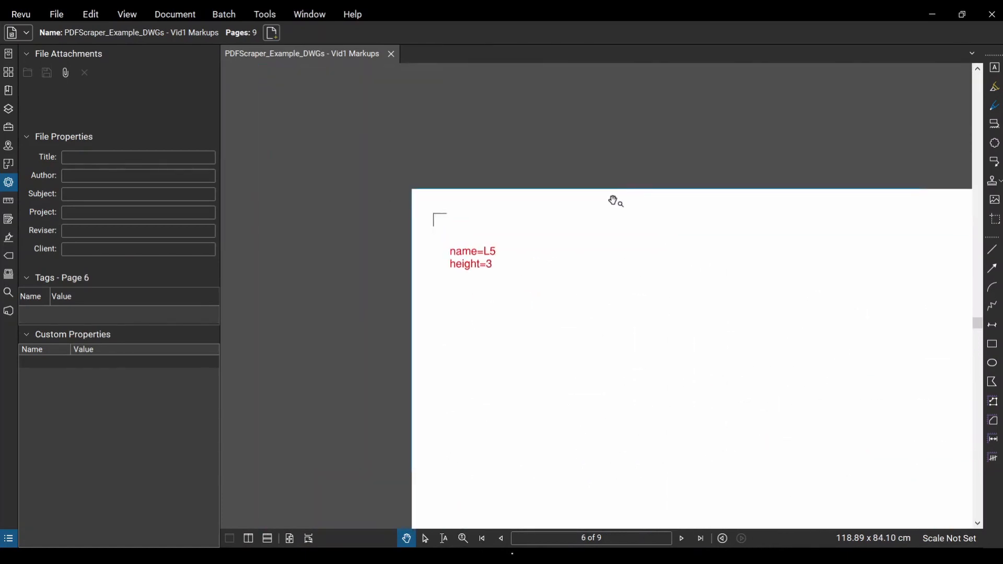
click(461, 269)
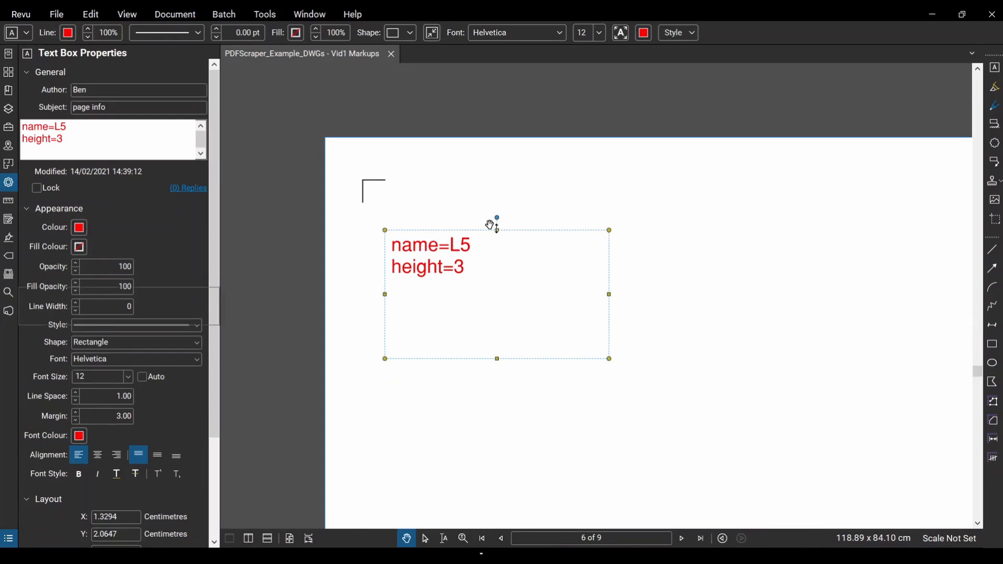
key(ctrl+Right)
key(ctrl+Right)
key(ctrl+Right)
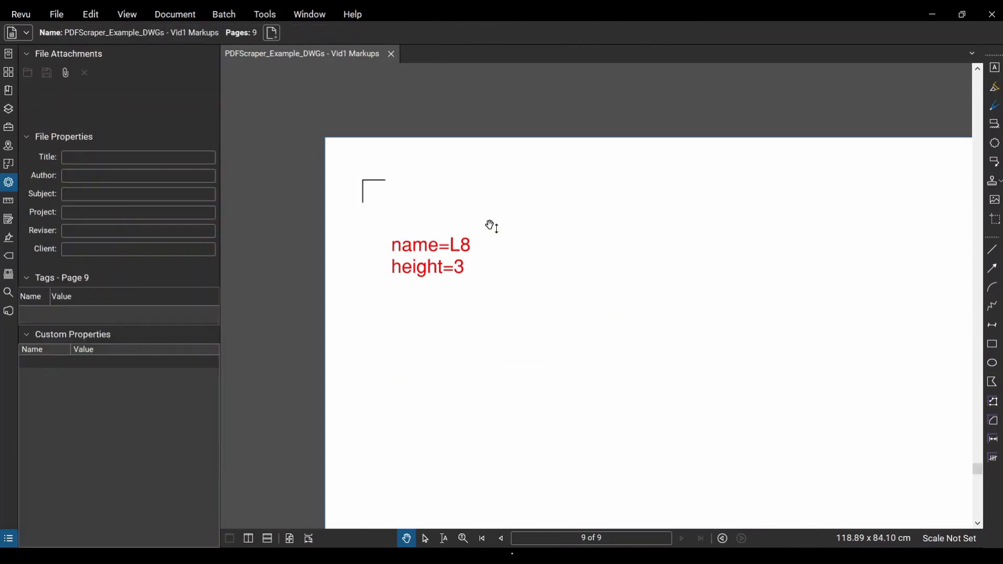
scroll(492, 226, up, 5)
scroll(492, 226, down, 3)
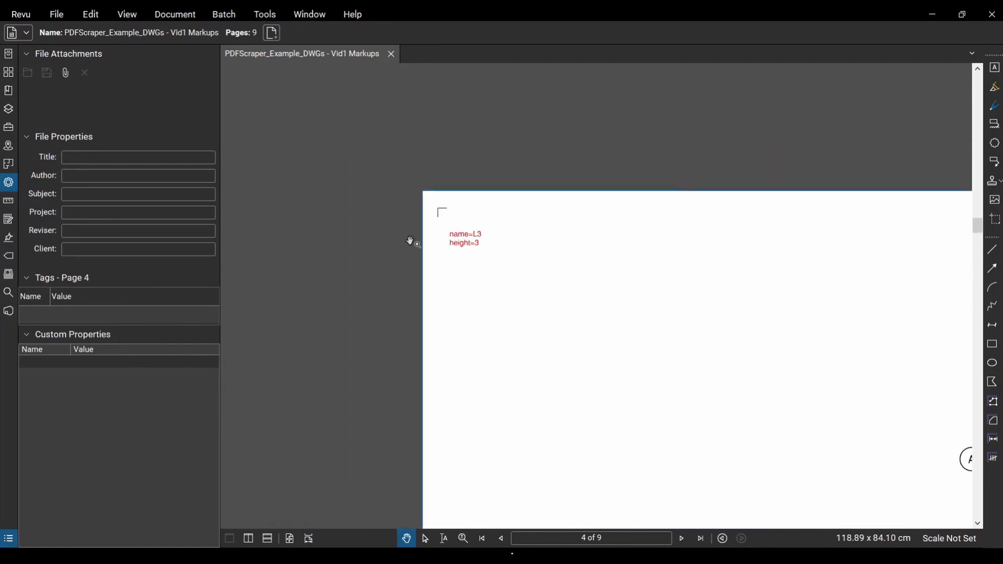
Compare the column and wall layout of the page 4 plan with the footing plan on page 1, including its page info text.
scroll(631, 226, down, 3)
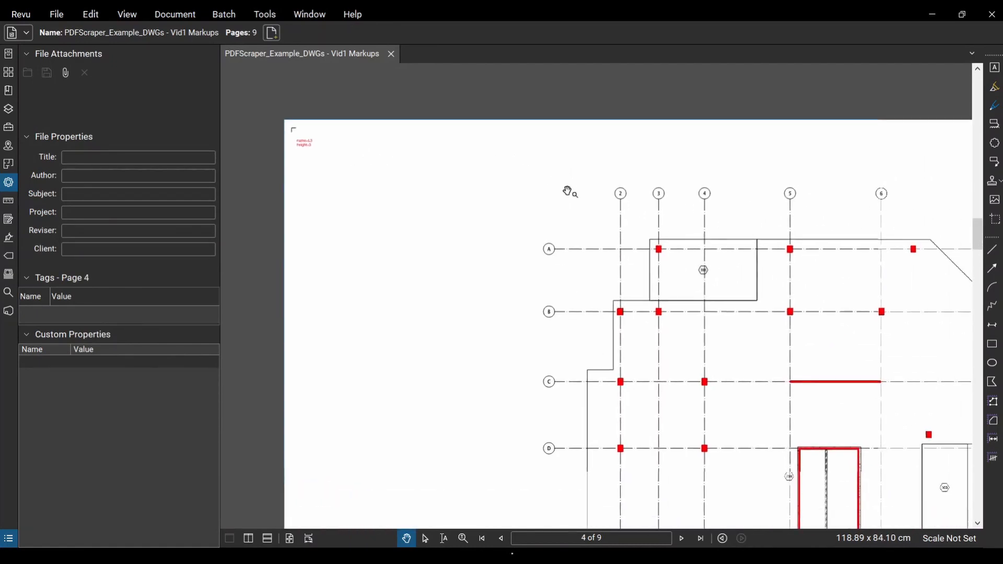
drag(478, 334, 451, 255)
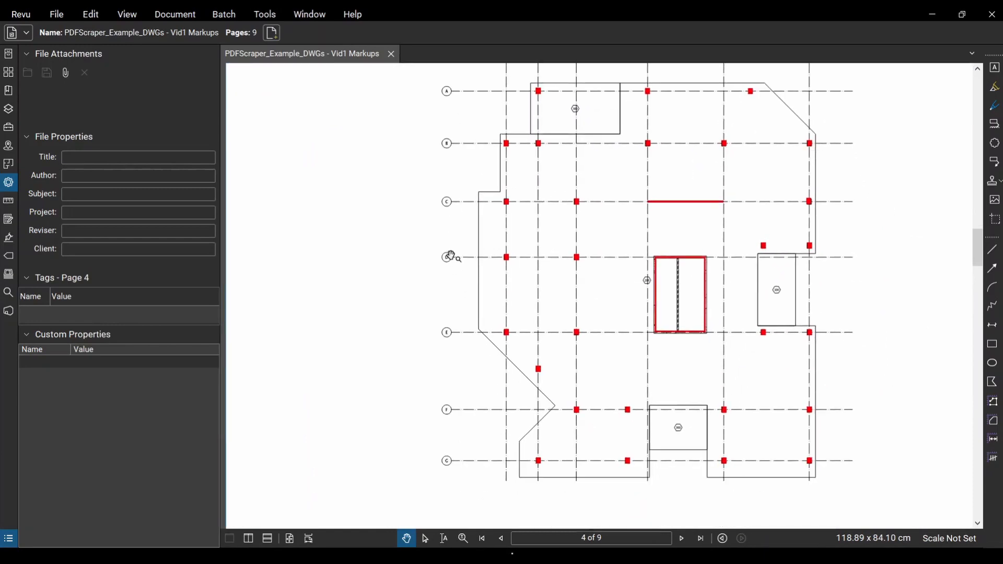
scroll(523, 366, up, 3)
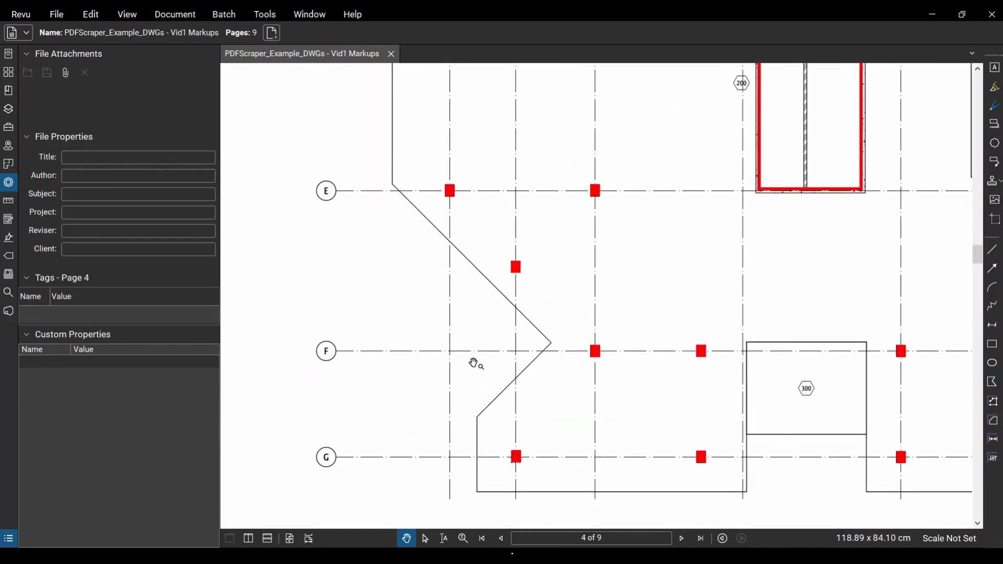
scroll(475, 362, down, 4)
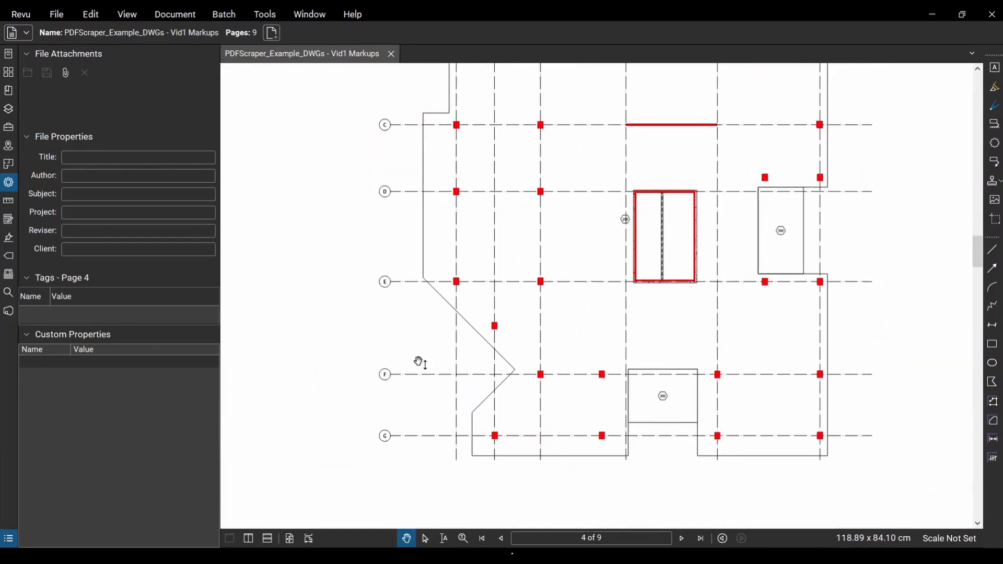
key(Page_Up)
key(Page_Up)
key(Page_Up)
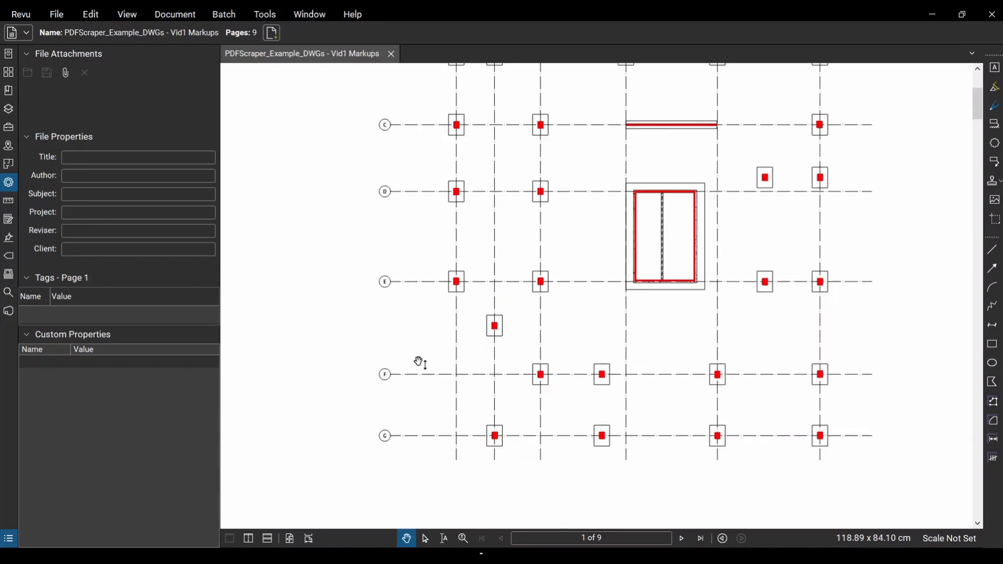
scroll(291, 287, down, 3)
scroll(475, 340, up, 2)
scroll(410, 280, up, 3)
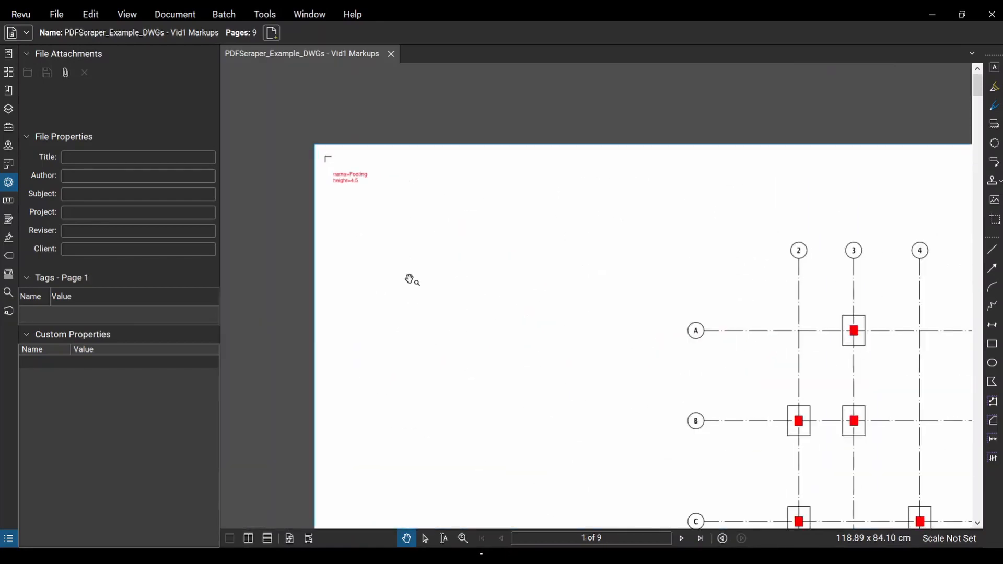
drag(410, 280, 492, 325)
key(Page_Down)
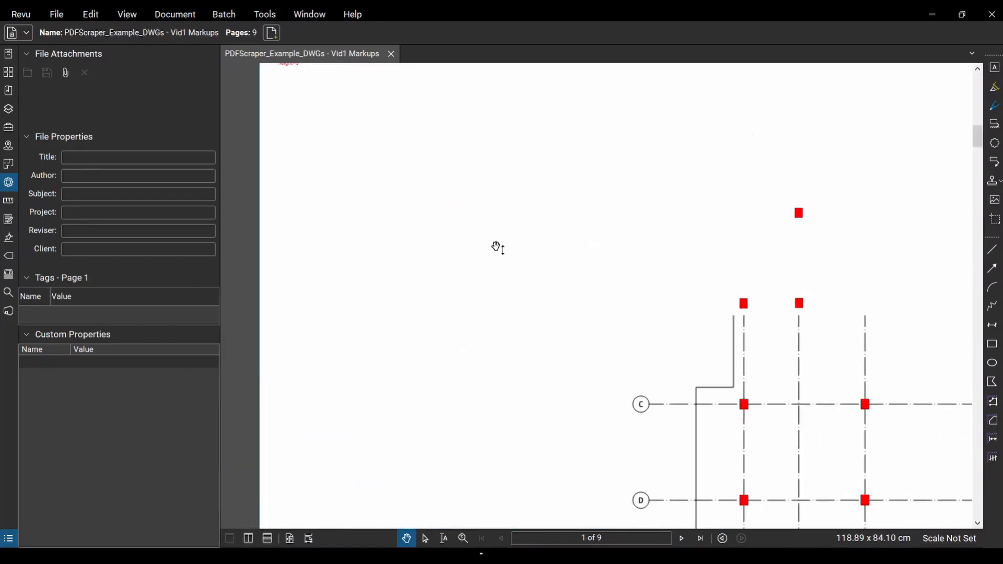
Read the drawing title in the title block of the page 2 plan.
scroll(498, 248, down, 3)
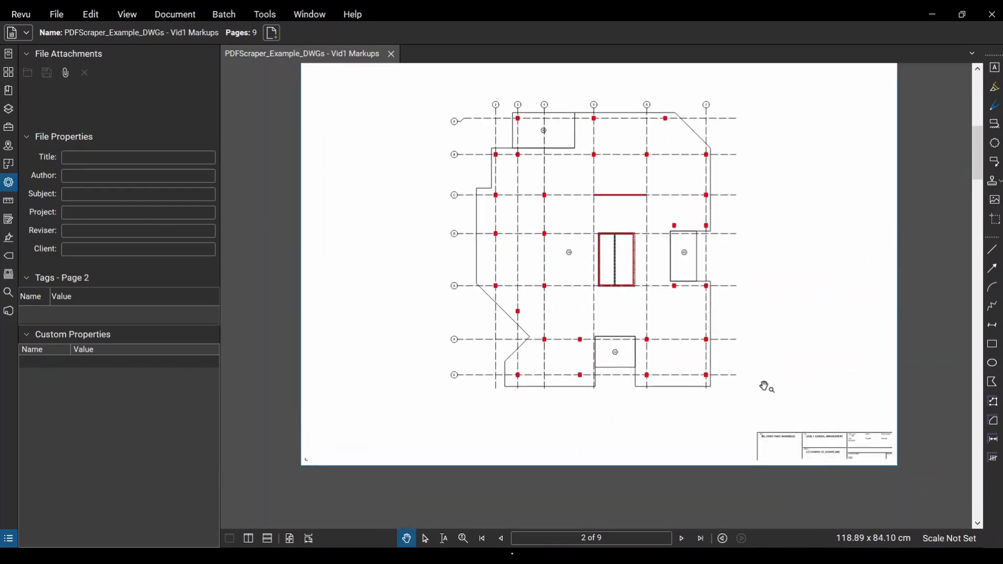
scroll(818, 430, up, 4)
drag(828, 445, 790, 430)
scroll(802, 426, down, 1)
scroll(758, 418, up, 3)
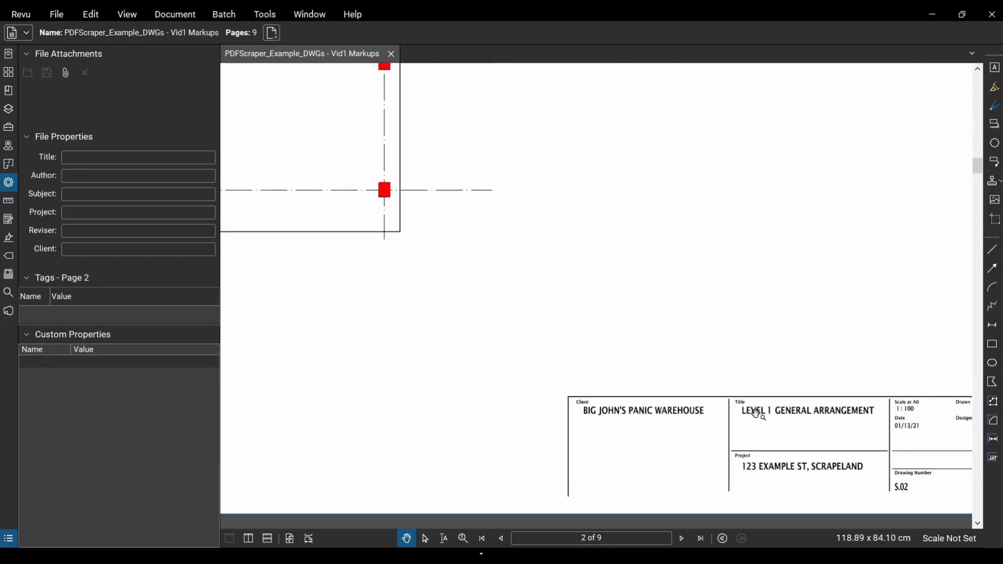
scroll(754, 411, down, 6)
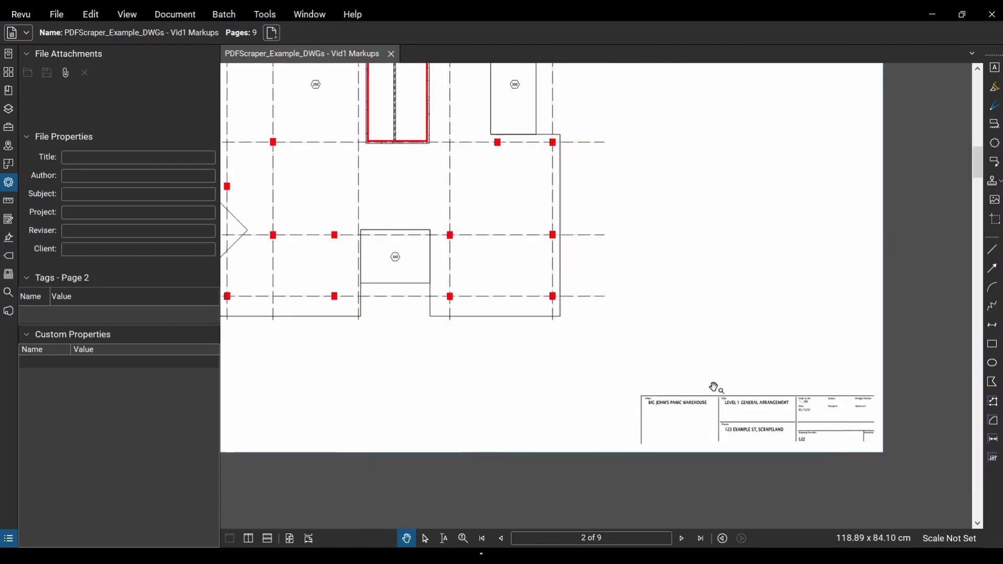
scroll(491, 236, up, 2)
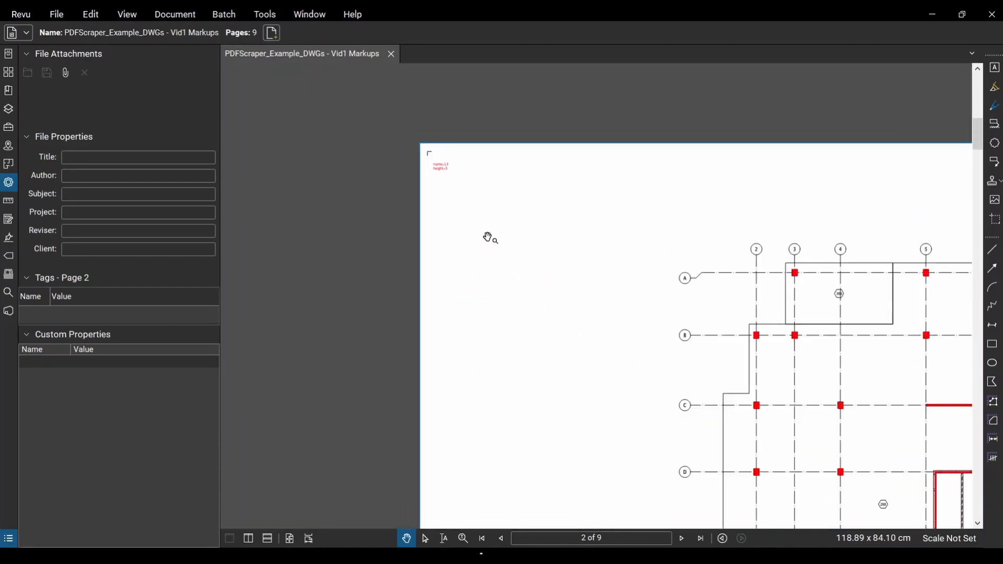
Add a third line reading "repeat=3" below "height=3" in the page 2 page info text box.
scroll(501, 246, up, 3)
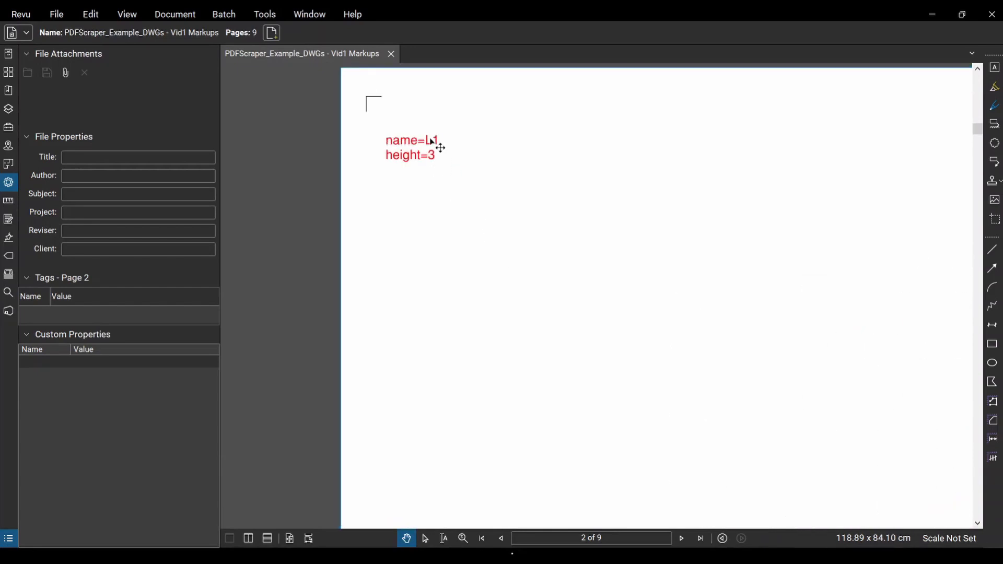
click(432, 141)
scroll(451, 161, up, 3)
double_click(424, 128)
click(435, 162)
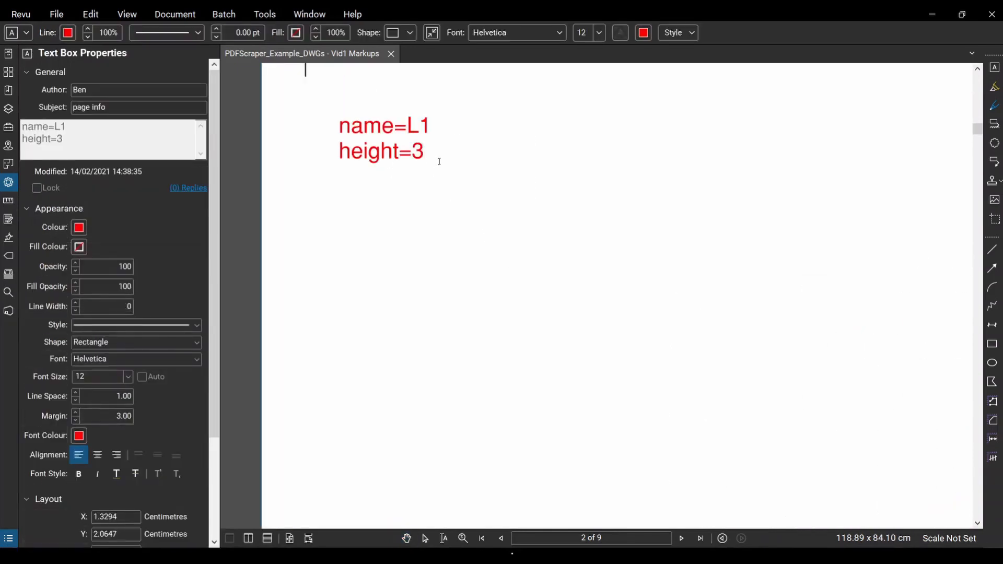
key(Return)
text(repeat=3)
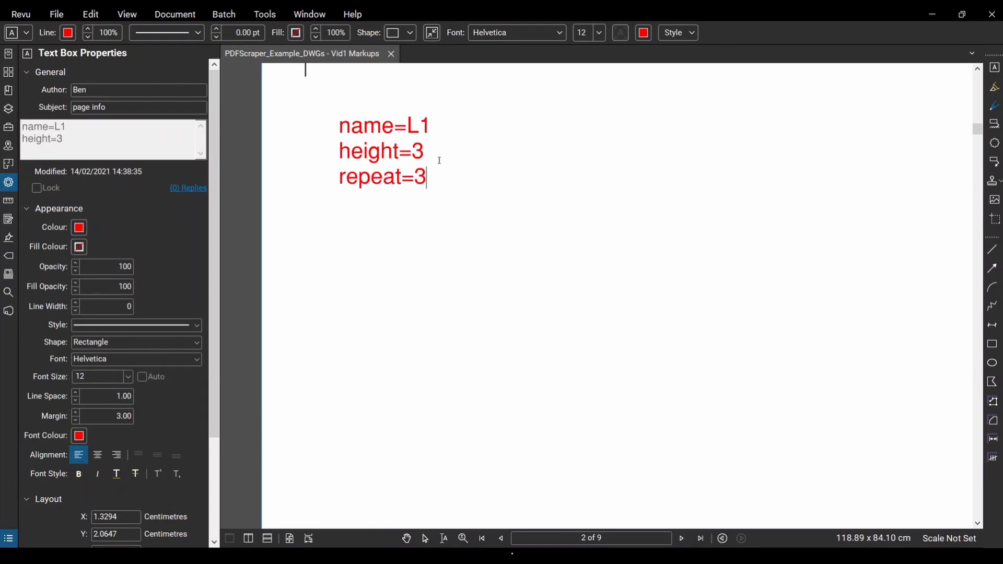
Delete the "repeat=3" line from the page 2 page info text box and finish editing it.
double_click(424, 124)
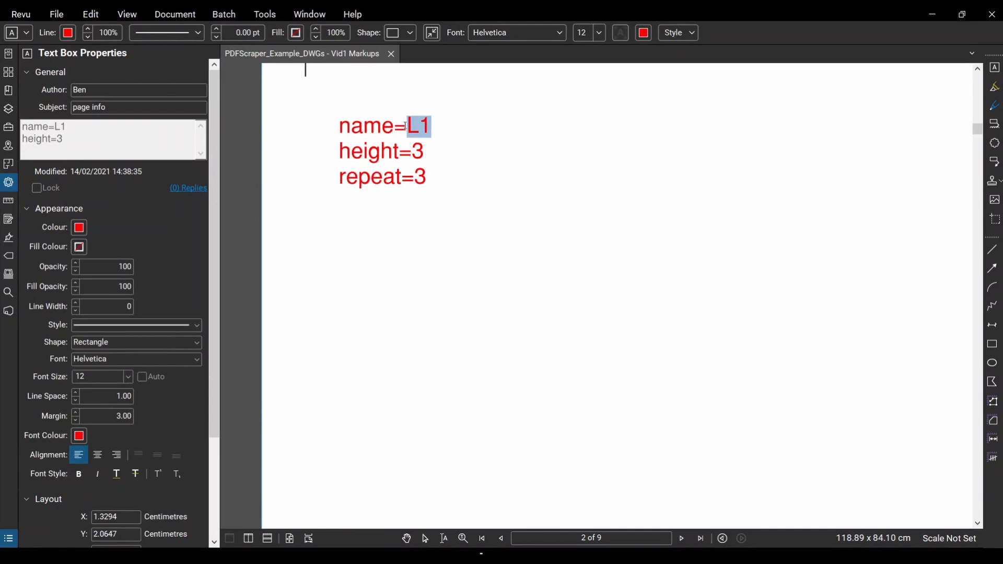
click(432, 188)
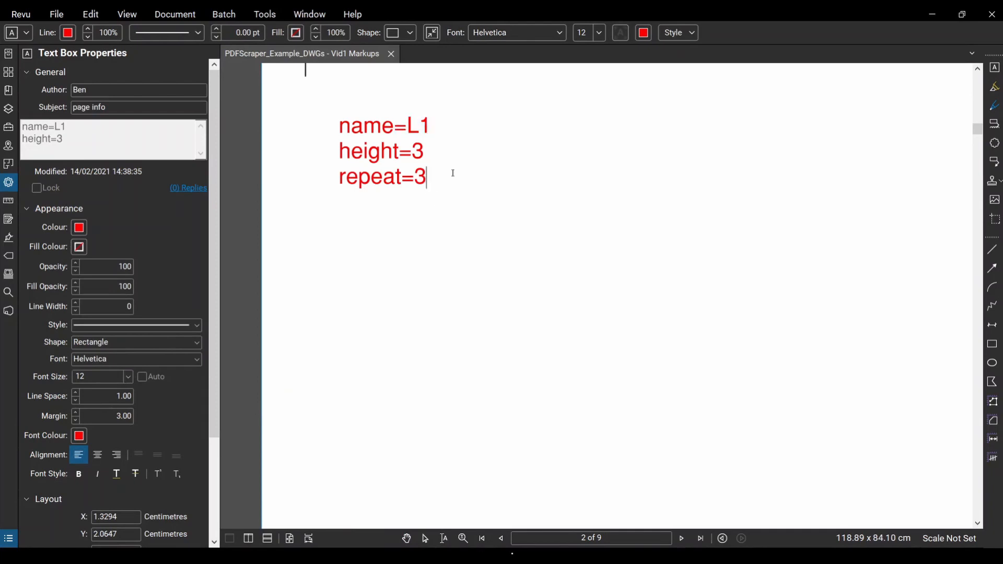
drag(453, 173, 285, 184)
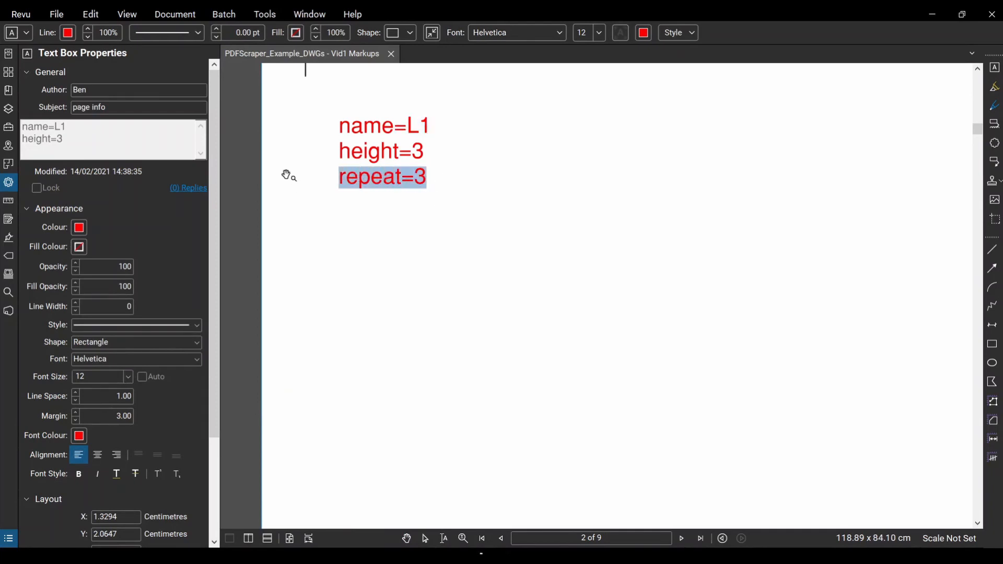
key(BackSpace)
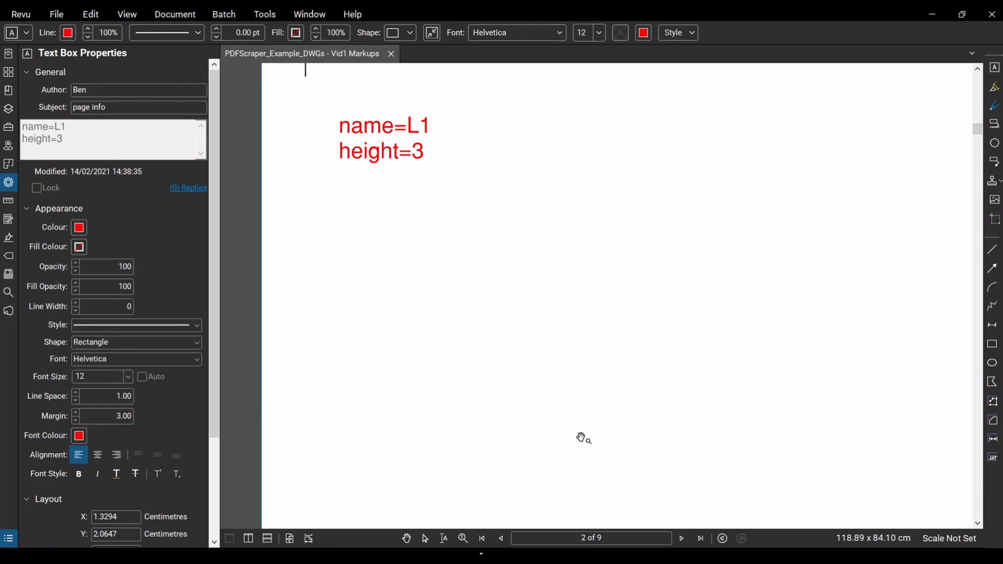
click(582, 437)
scroll(582, 437, down, 2)
click(642, 400)
Compare the gridlines and column positions on the plans of pages 1 to 3 for a common alignment location.
scroll(650, 400, down, 1)
drag(745, 421, 533, 173)
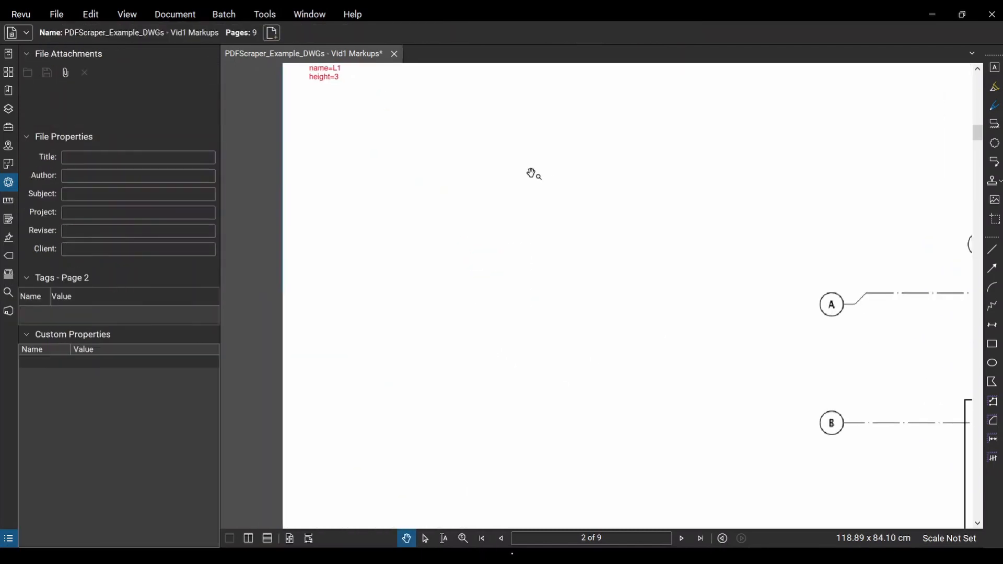
scroll(541, 209, down, 2)
drag(665, 322, 477, 242)
scroll(513, 256, up, 1)
drag(639, 309, 537, 268)
key(Left)
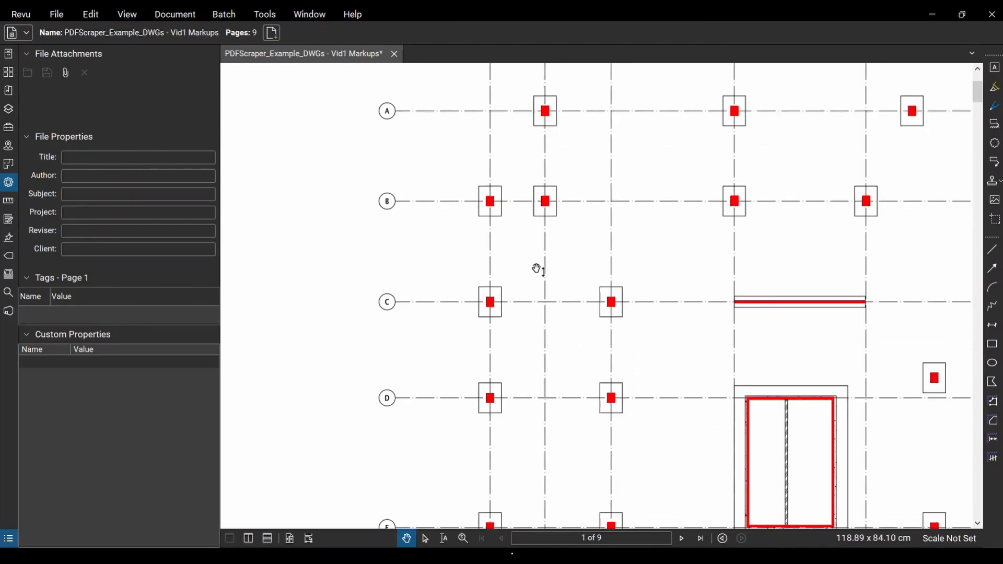
scroll(538, 268, down, 1)
scroll(564, 291, up, 3)
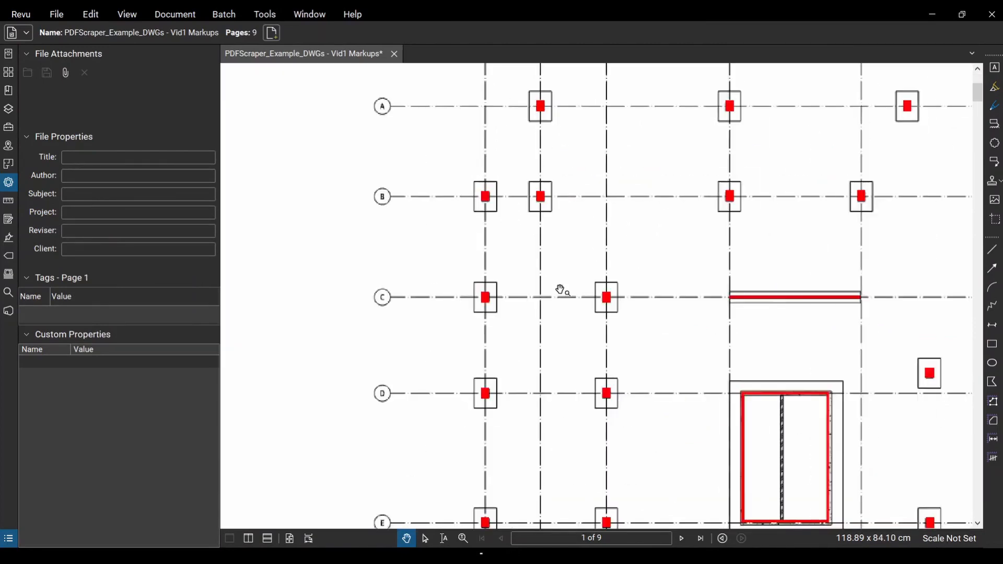
scroll(445, 272, down, 3)
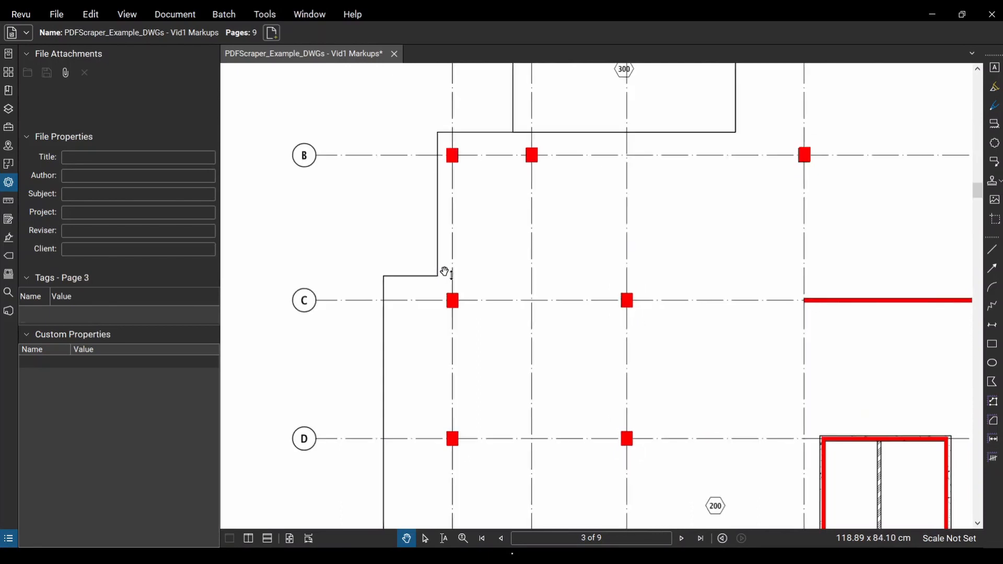
scroll(445, 272, up, 6)
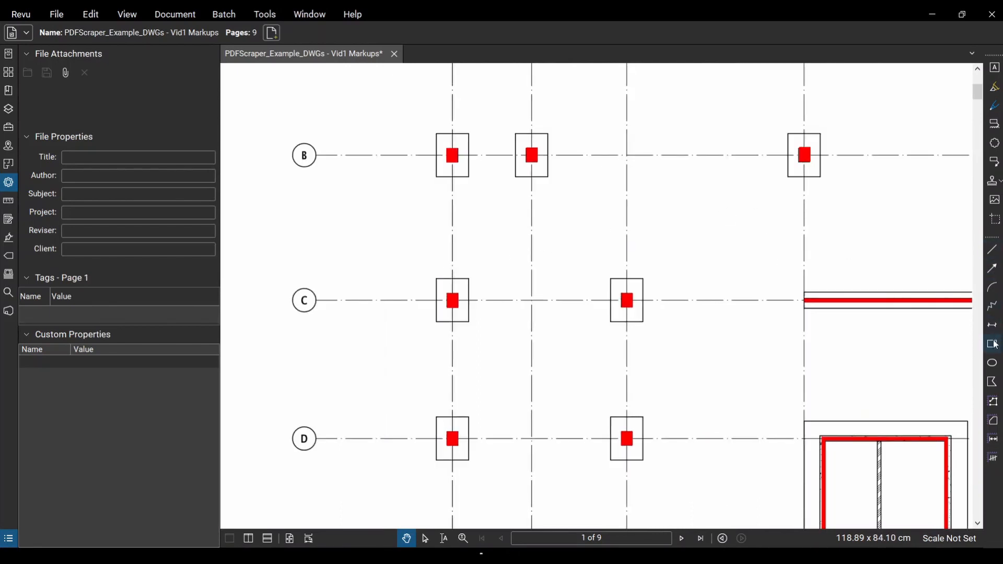
Draw a rectangle about 4.43 by 7.10 cm on page 1, from the grid 2/F intersection to the grid 3/G intersection.
click(994, 344)
scroll(609, 361, down, 5)
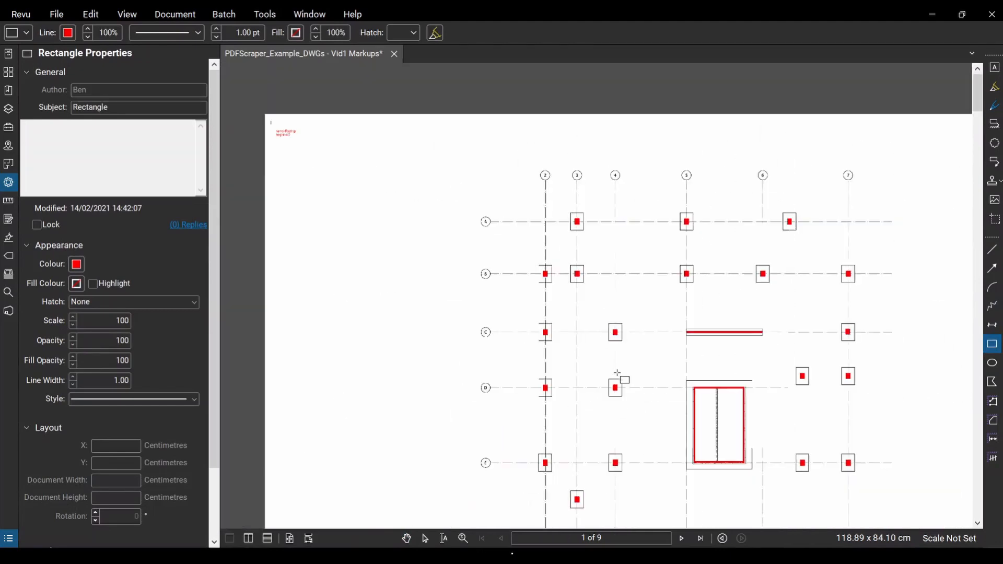
scroll(569, 280, down, 3)
scroll(621, 408, up, 1)
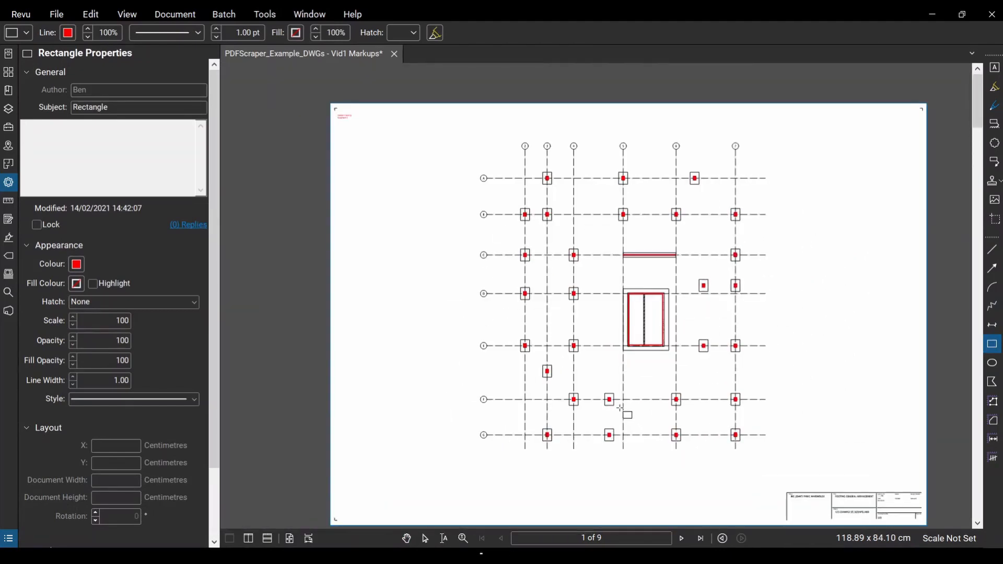
scroll(574, 446, up, 1)
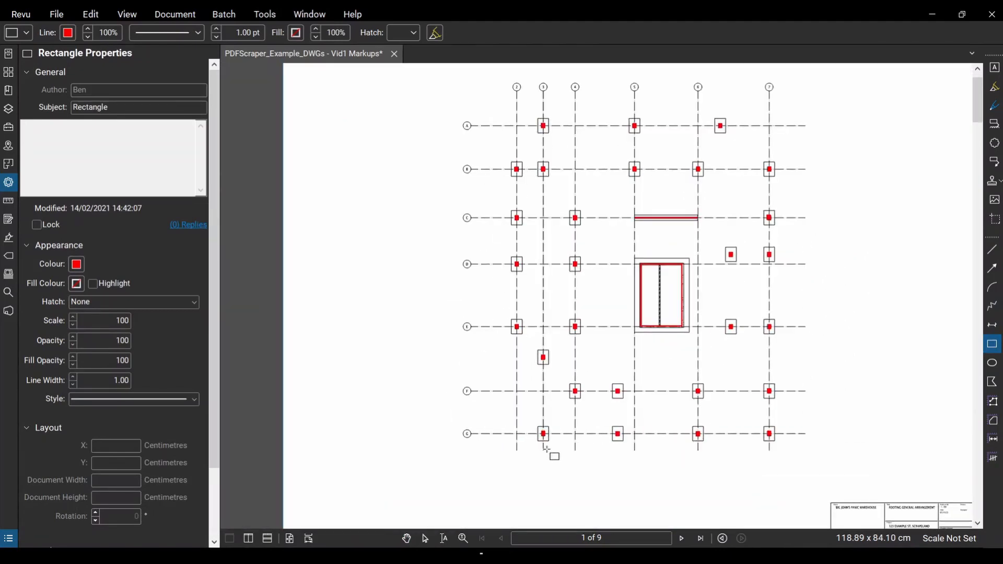
scroll(535, 460, up, 7)
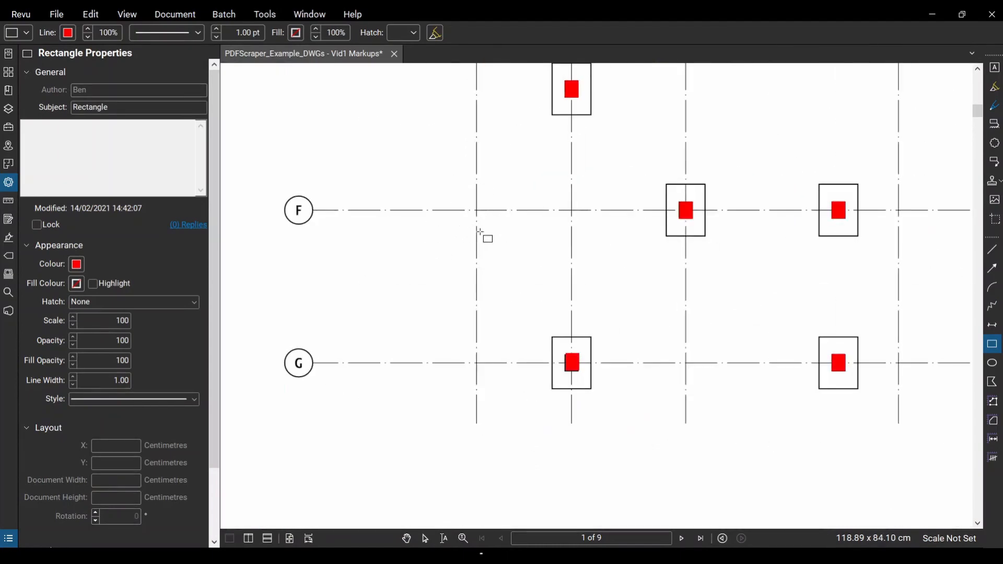
scroll(488, 277, down, 6)
scroll(491, 164, down, 4)
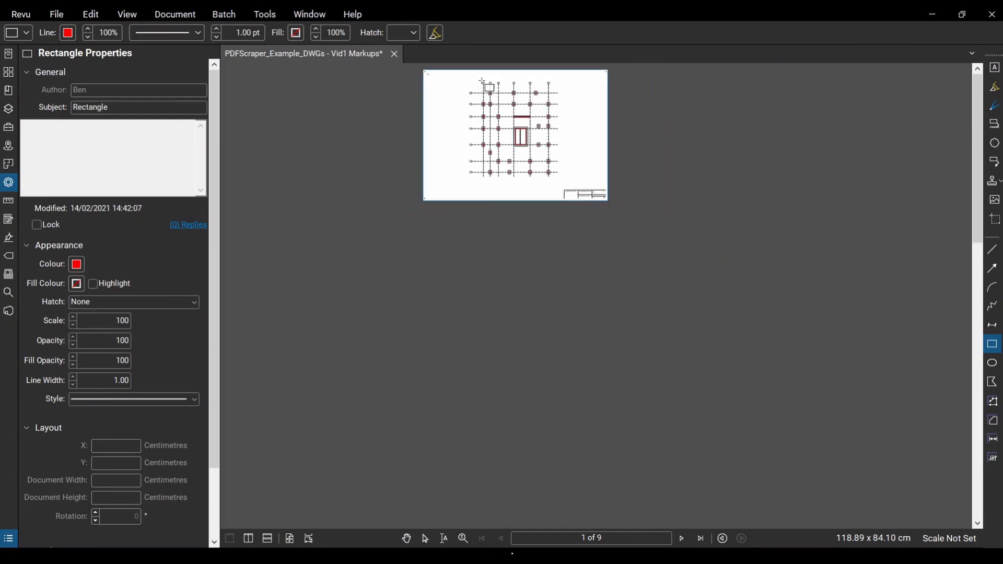
scroll(508, 153, up, 10)
scroll(508, 153, up, 3)
scroll(506, 139, down, 6)
scroll(496, 235, up, 8)
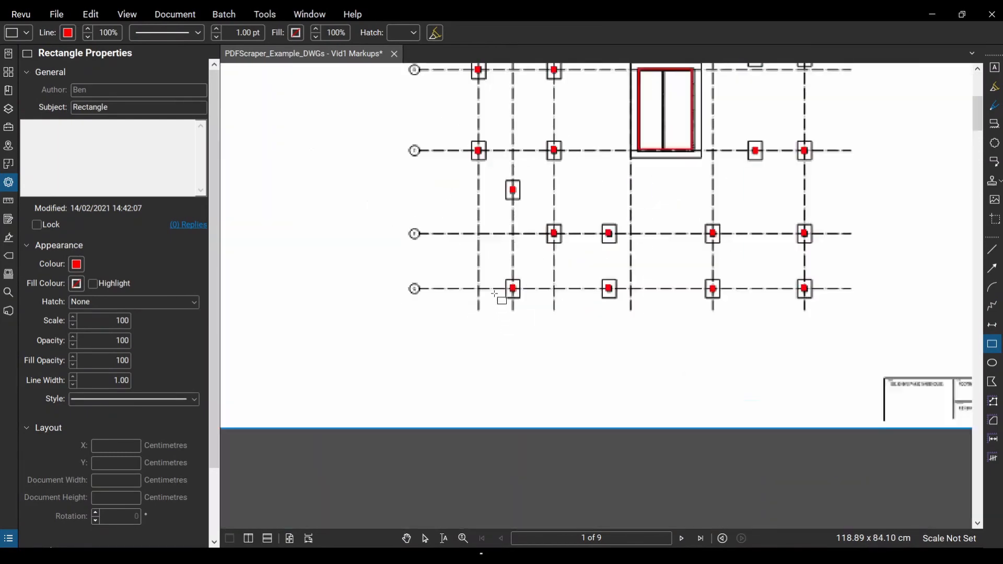
scroll(488, 236, up, 2)
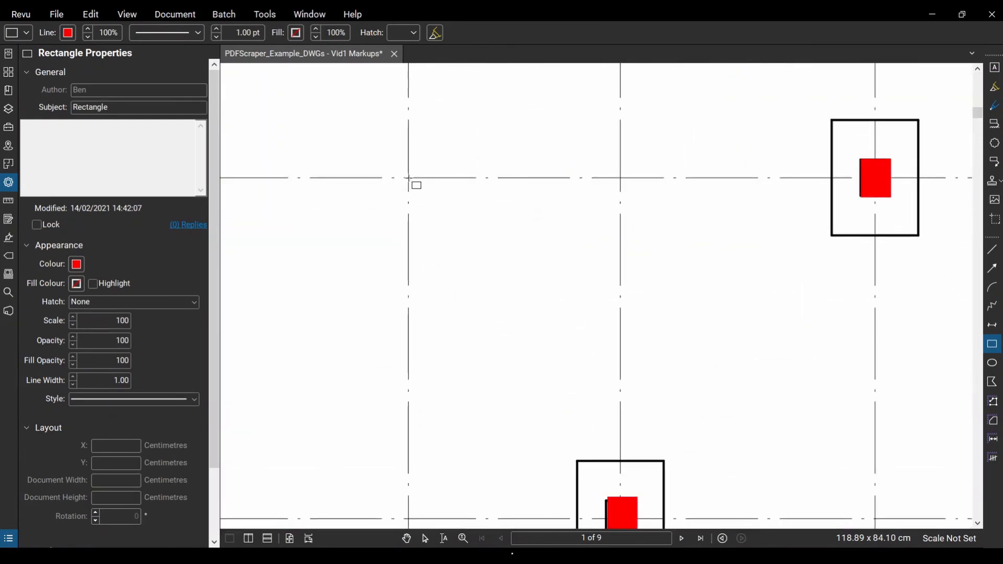
mouse_move(409, 178)
mouse_down()
mouse_move(510, 530)
mouse_move(605, 431)
mouse_move(620, 378)
mouse_up()
scroll(580, 389, down, 2)
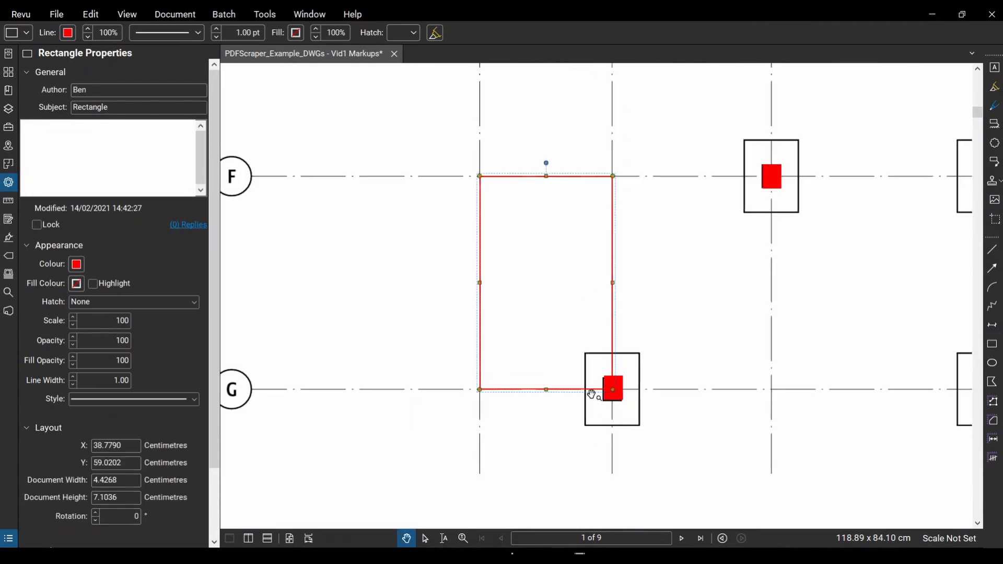
Set the subject of the rectangle between grids 2–3 and F–G to "alignment marker".
double_click(126, 105)
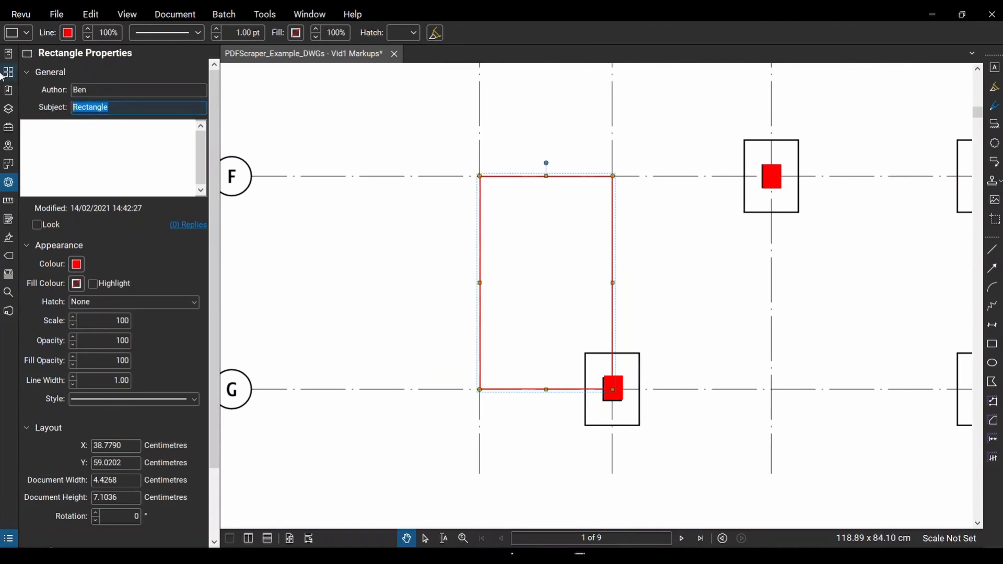
text(alignmnet marker)
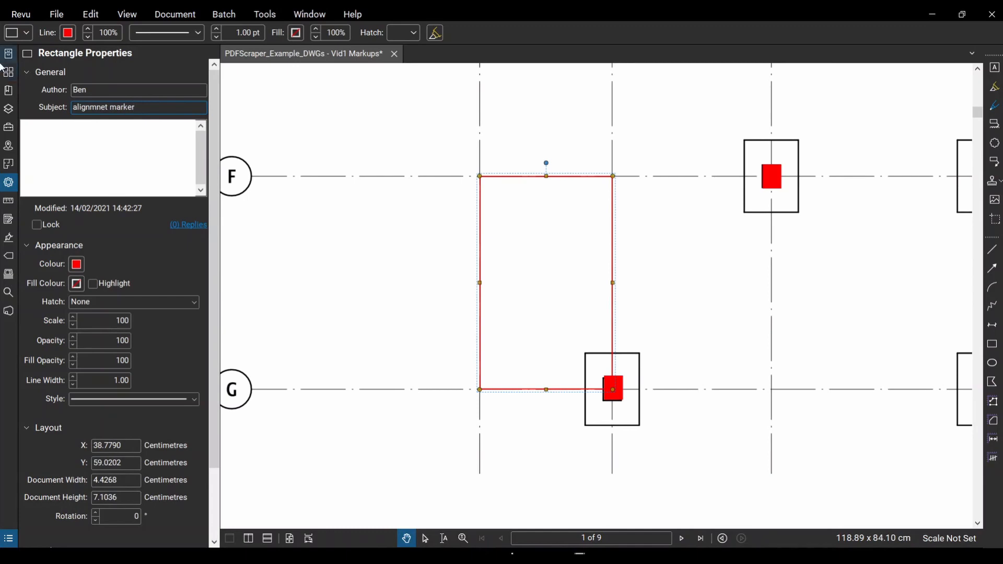
click(101, 106)
key(Delete)
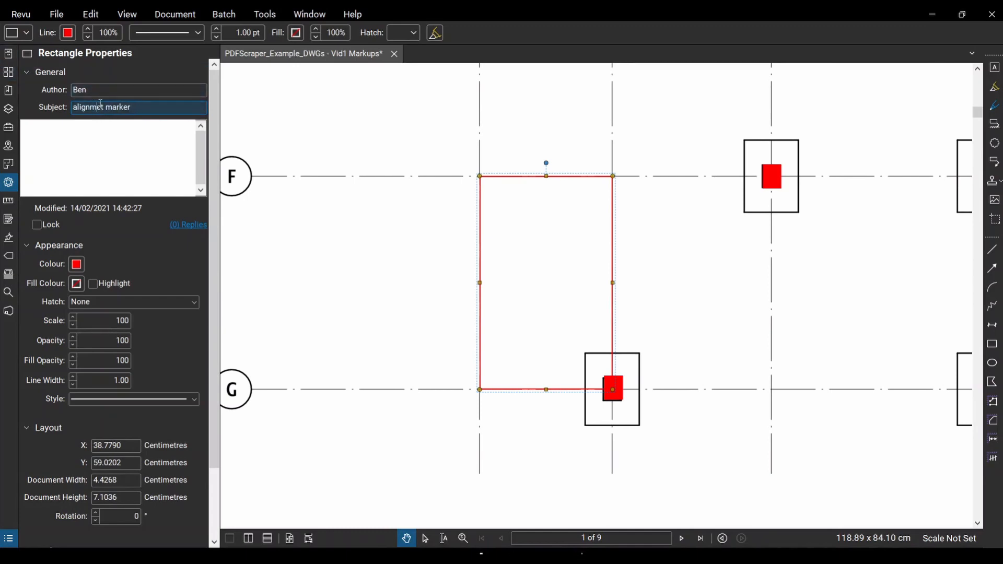
text(n)
key(Return)
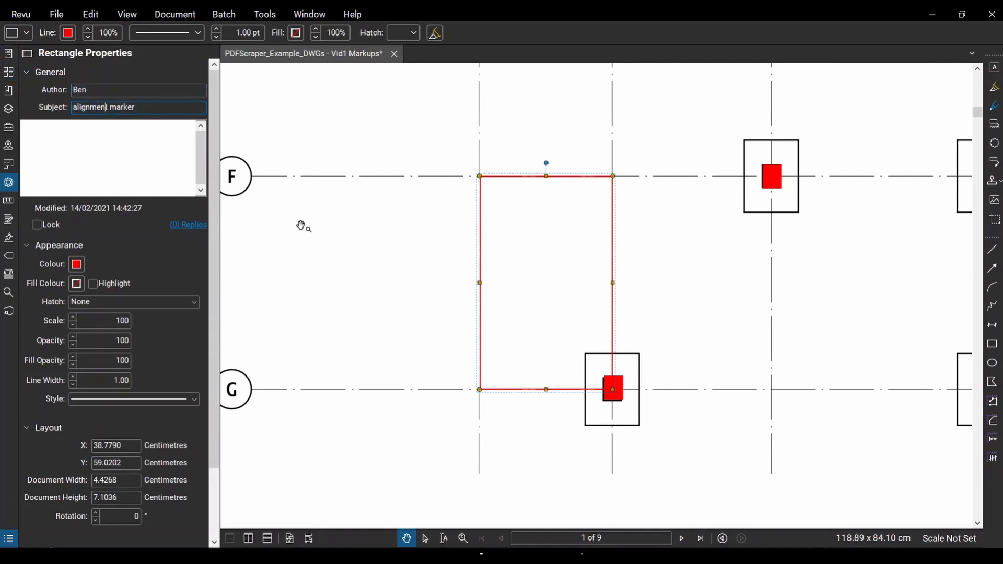
Copy page 1's alignment marker rectangle and paste it in place on pages 2 and 3.
click(520, 209)
click(577, 177)
scroll(565, 243, down, 3)
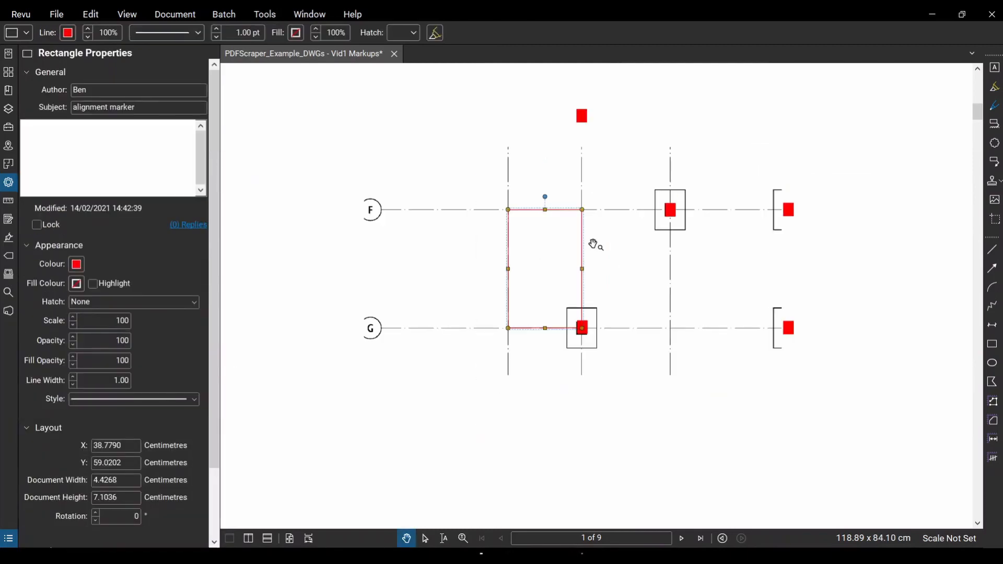
drag(642, 322, 575, 365)
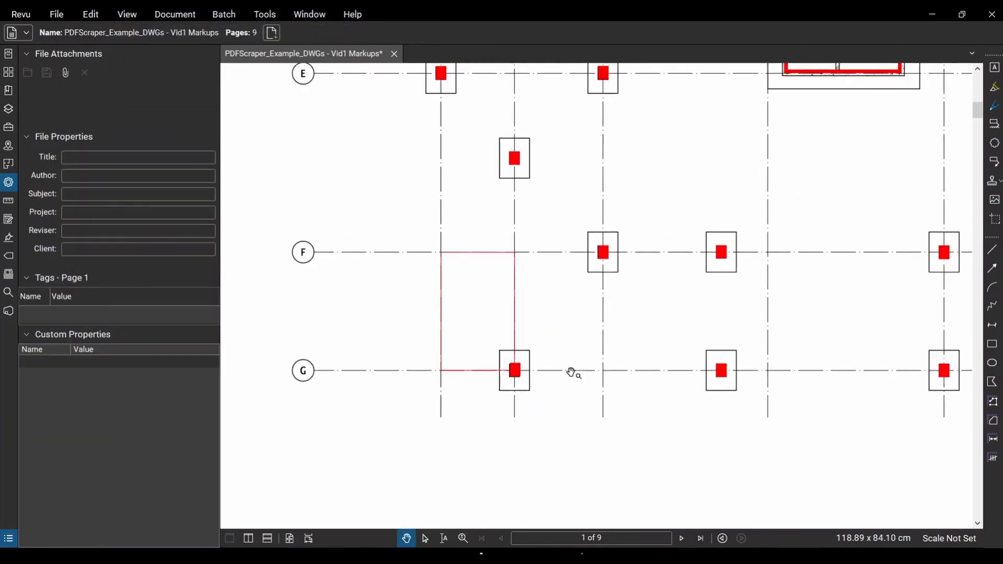
click(516, 296)
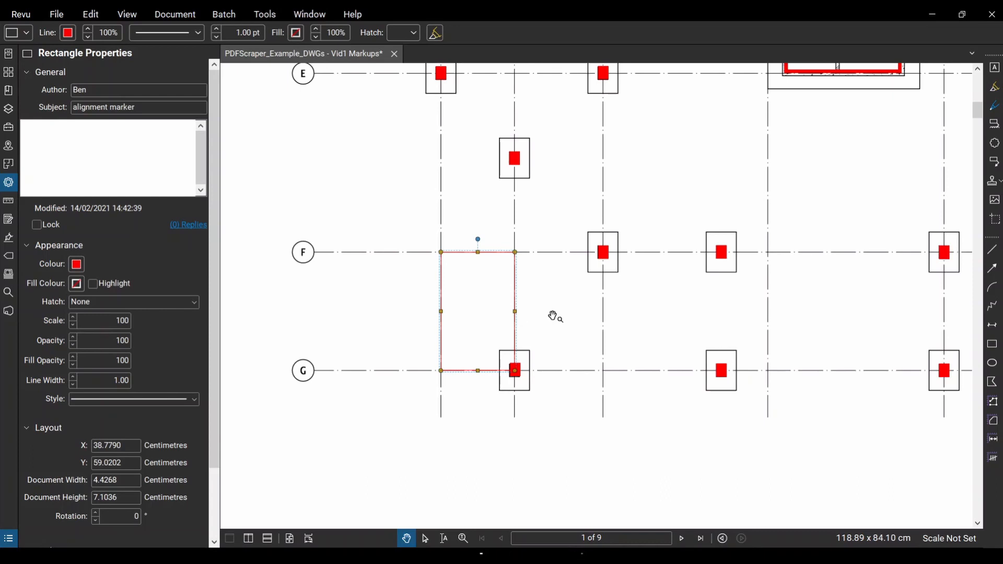
scroll(550, 314, down, 2)
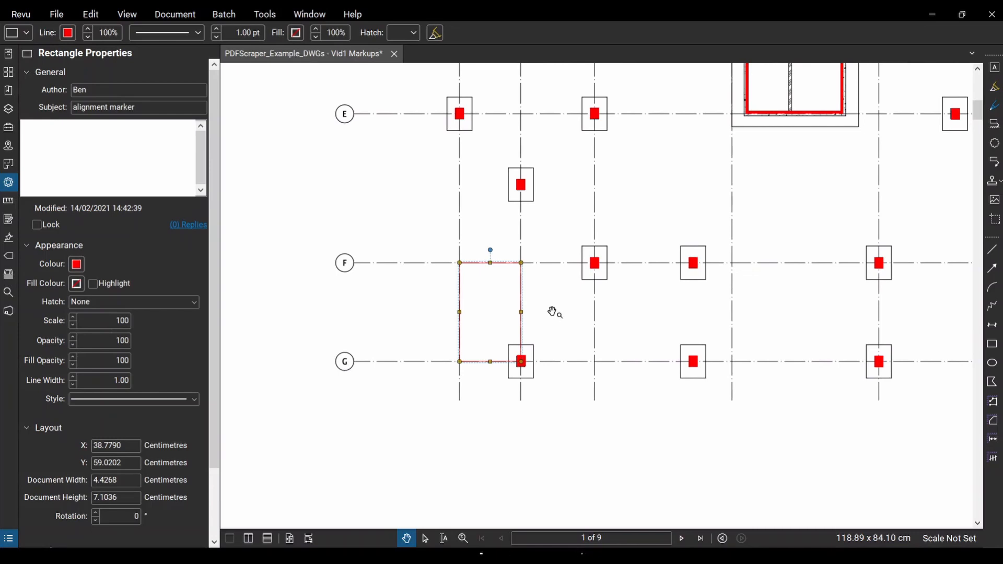
key(ctrl+Right)
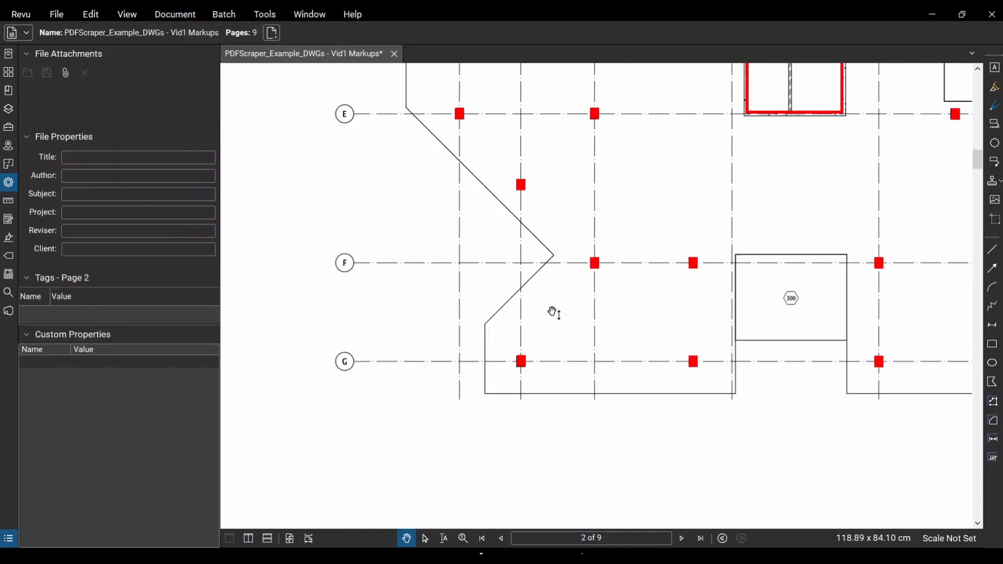
key(ctrl+shift+v)
key(ctrl+Right)
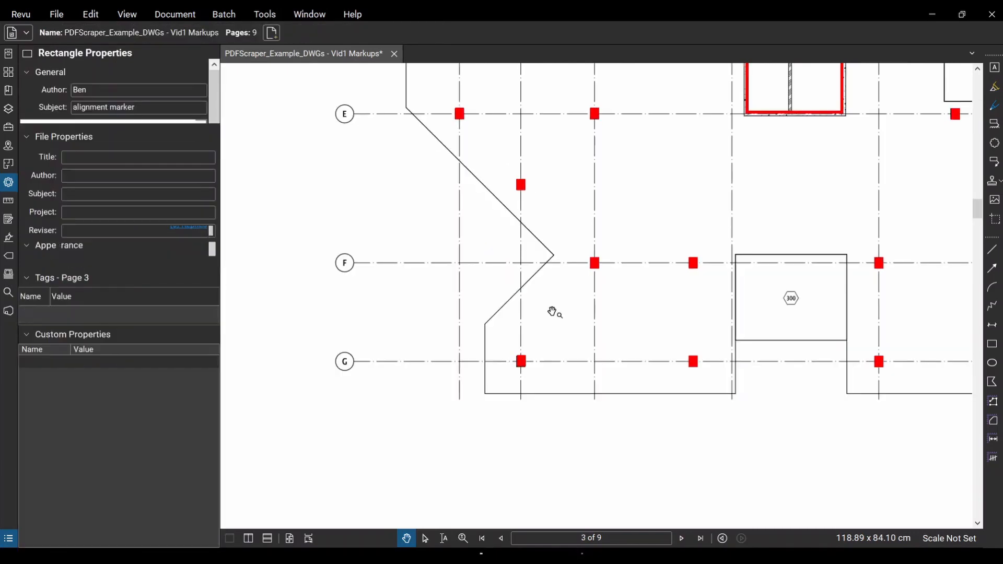
key(ctrl+shift+v)
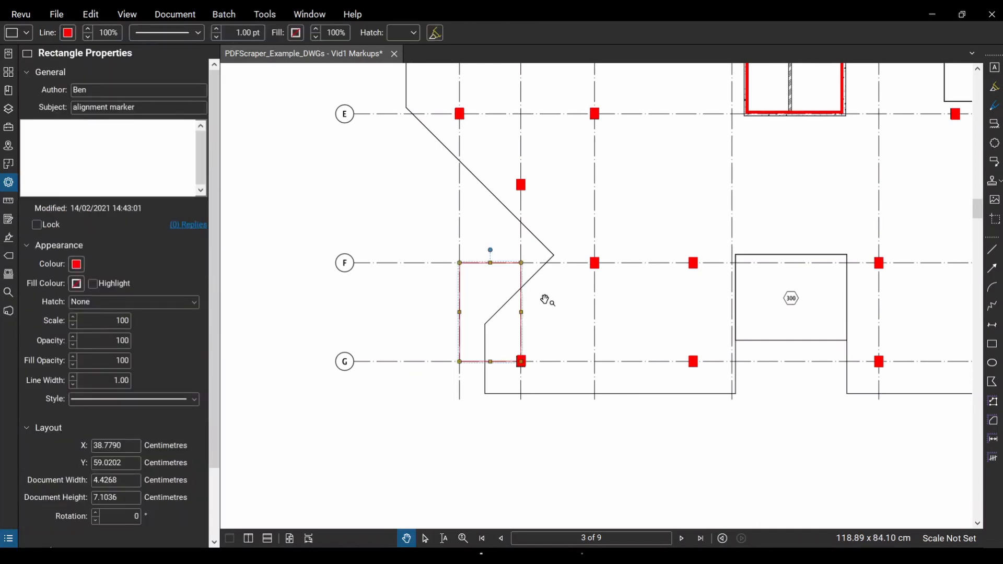
scroll(481, 311, up, 3)
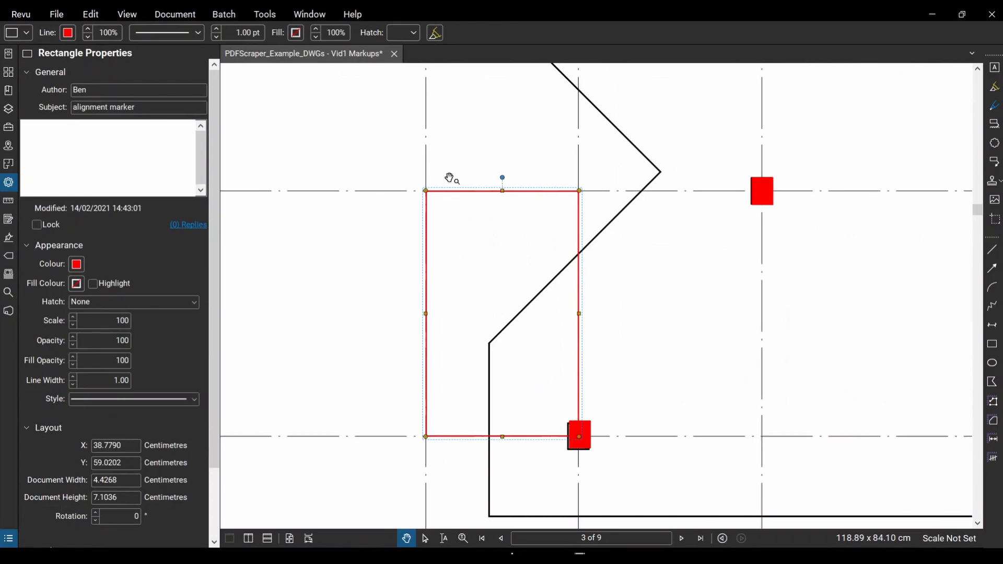
scroll(448, 175, down, 4)
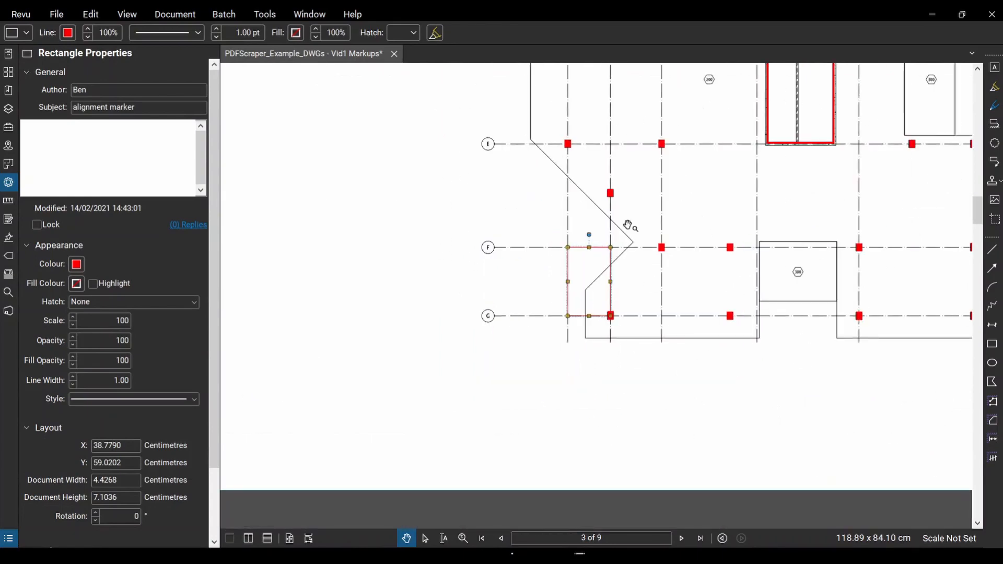
Move the alignment marker rectangle on page 3 off the gridlines to about X 37.68 cm, Y 59.69 cm.
scroll(629, 226, up, 3)
mouse_move(623, 336)
mouse_down()
mouse_move(541, 315)
mouse_move(523, 325)
mouse_up()
click(550, 310)
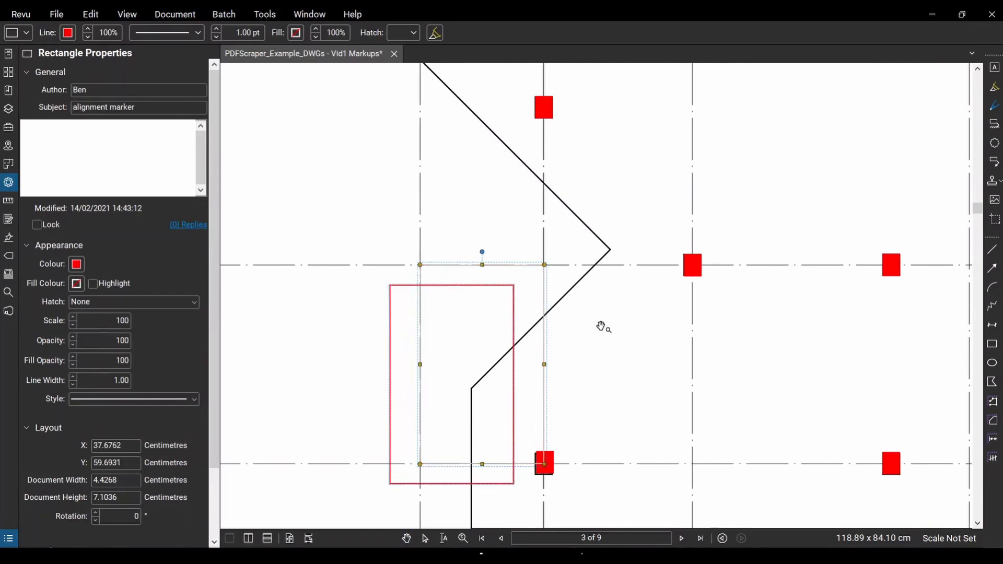
click(600, 327)
scroll(601, 327, down, 2)
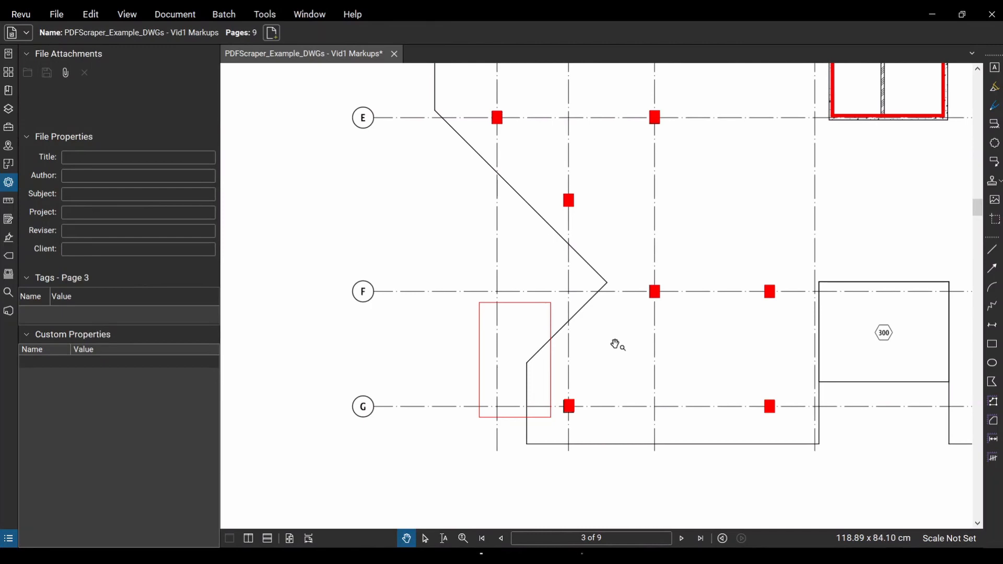
Delete the alignment marker rectangles between grids 2–3 and F–G on pages 3, 2 and 1.
scroll(601, 350, down, 2)
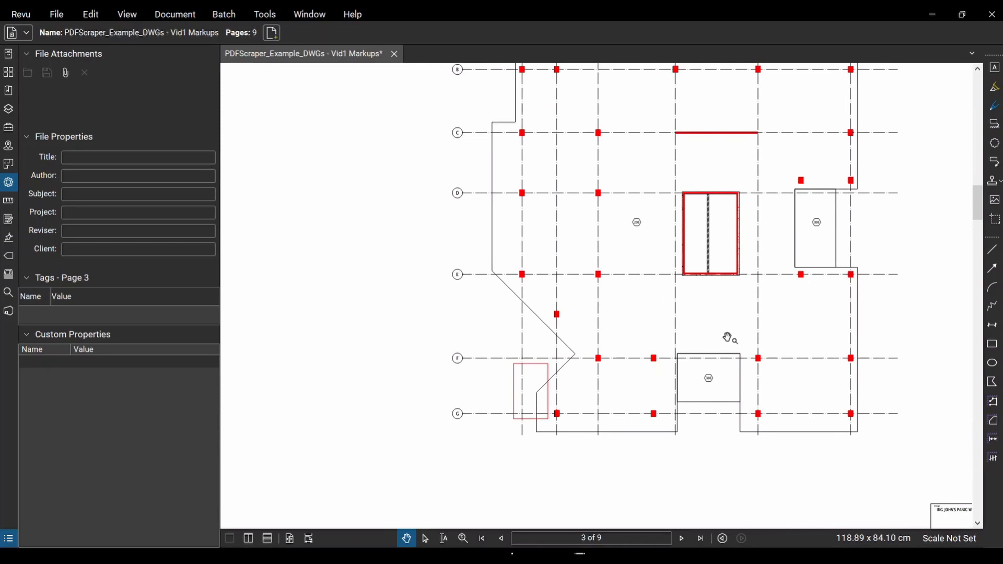
drag(728, 338, 654, 349)
click(481, 390)
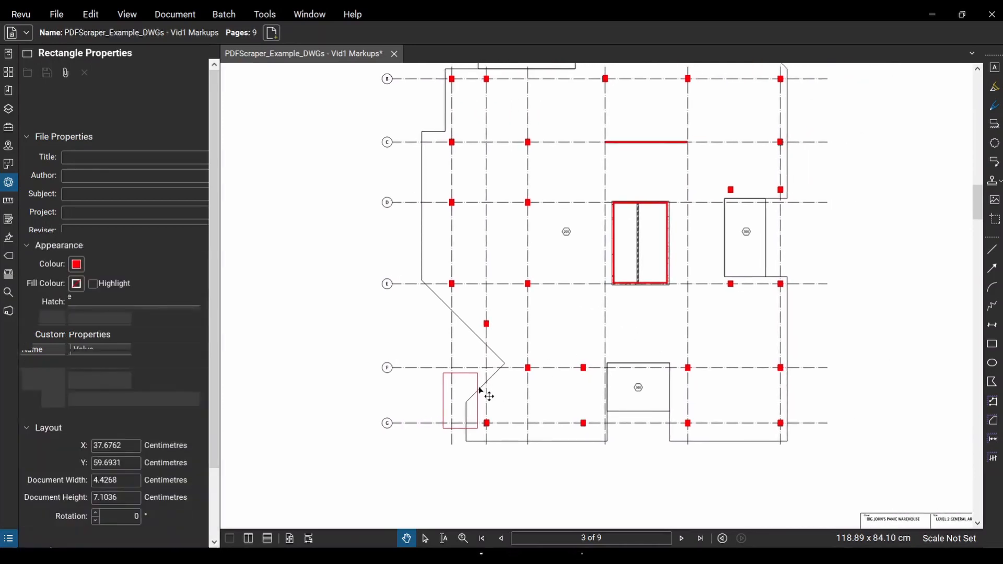
scroll(481, 391, up, 1)
key(Delete)
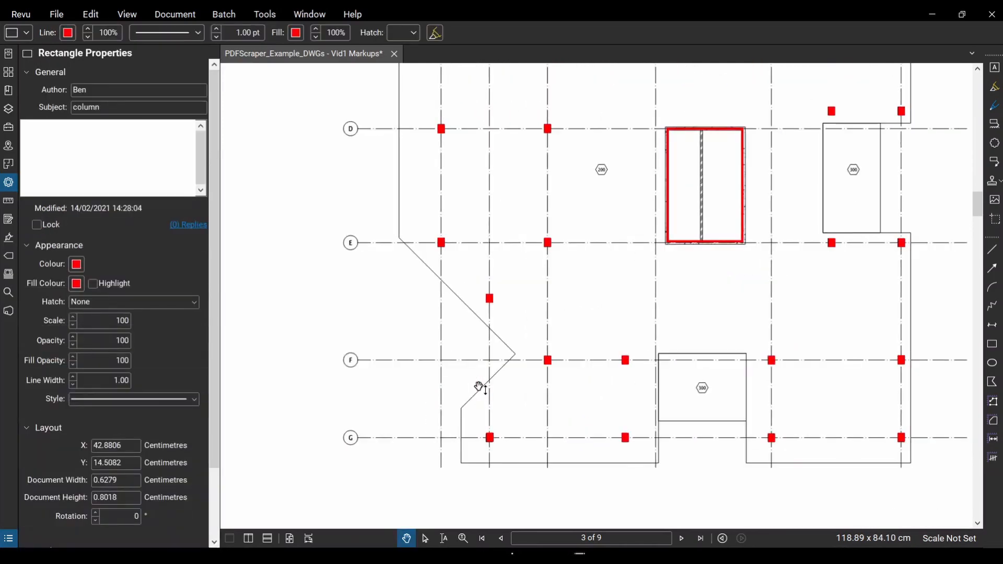
key(Left)
click(490, 386)
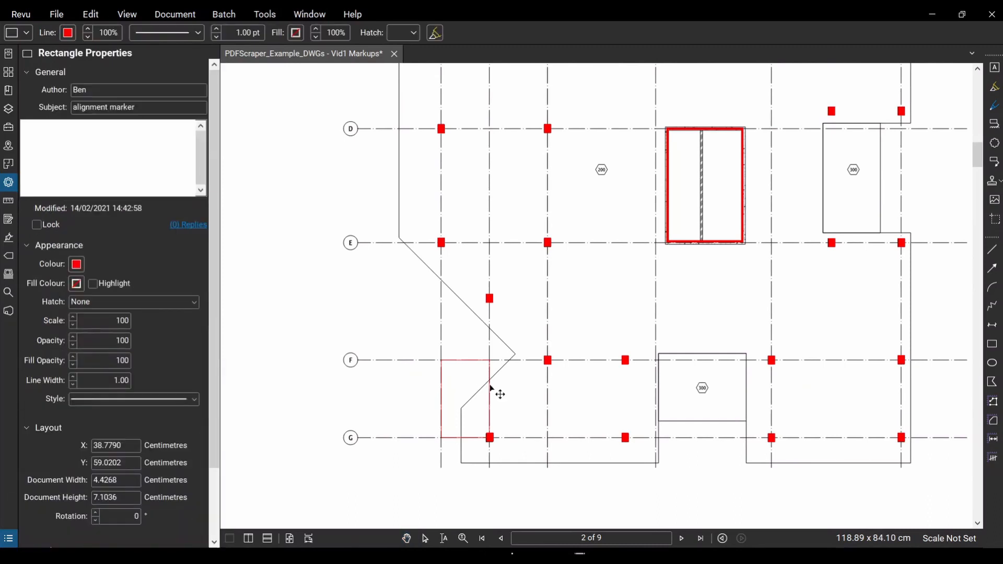
key(Delete)
key(Left)
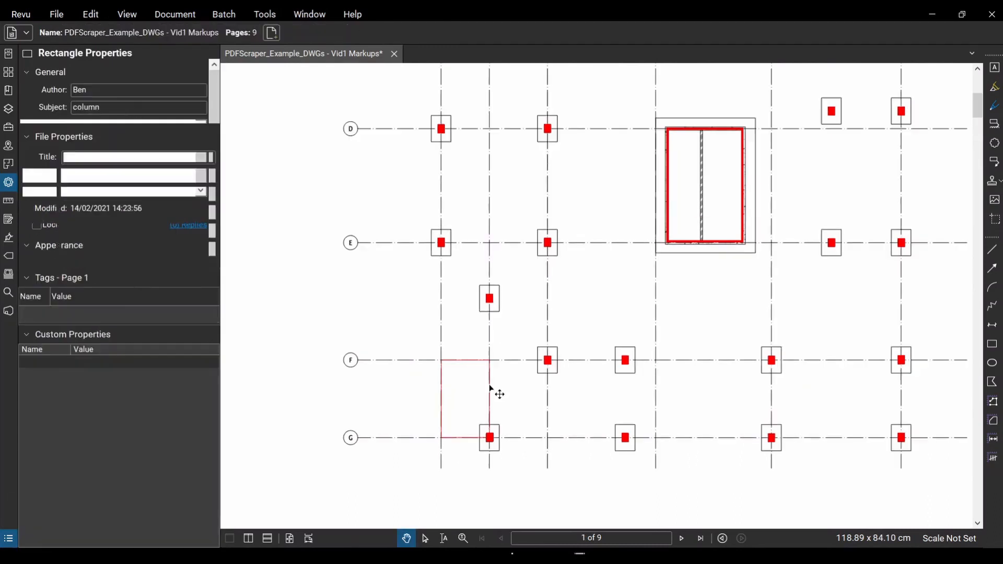
click(490, 386)
key(Delete)
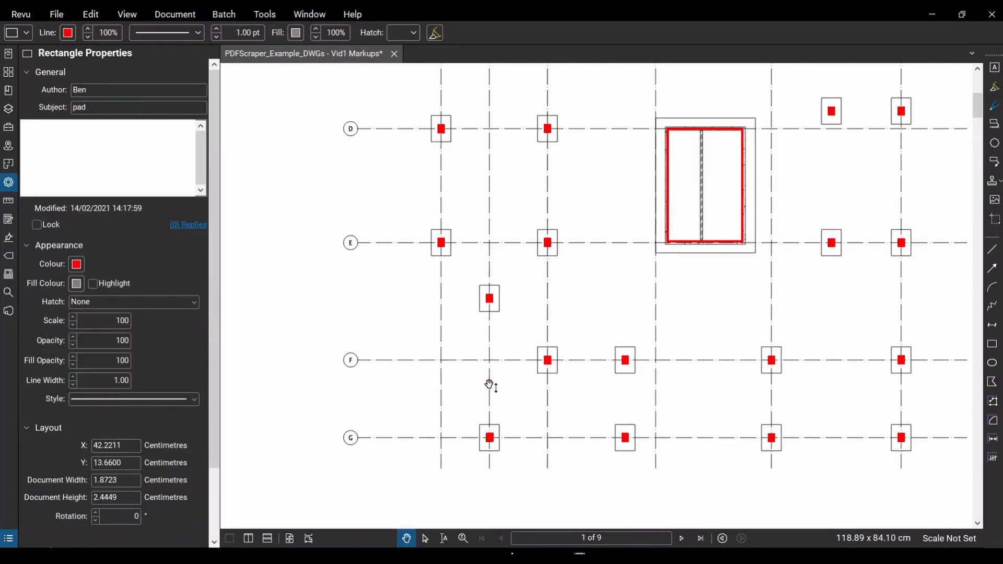
Compare the full sheets of pages 1 and 2 for the placement of their grids and columns.
scroll(616, 322, down, 4)
drag(693, 305, 638, 351)
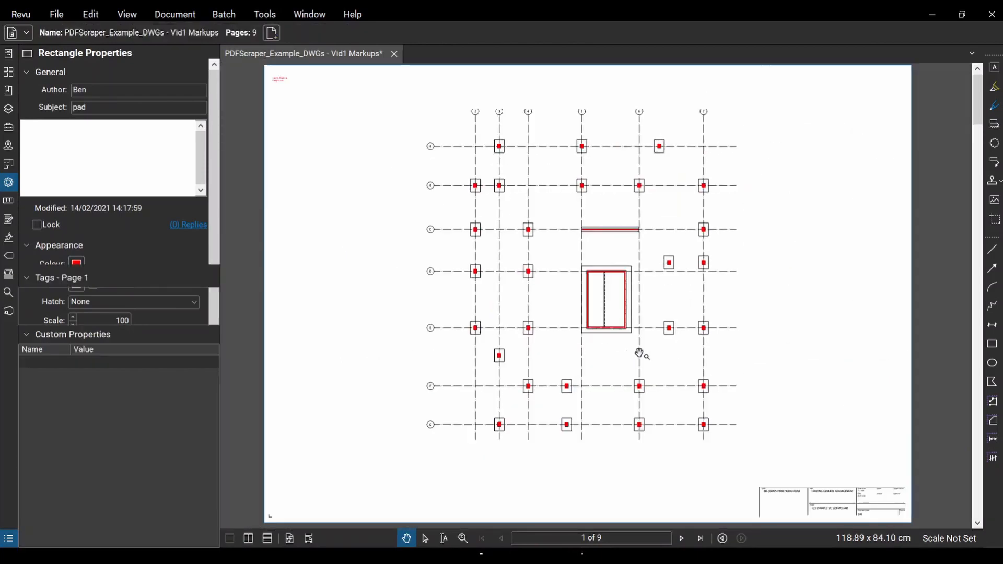
scroll(699, 321, up, 3)
scroll(805, 274, down, 5)
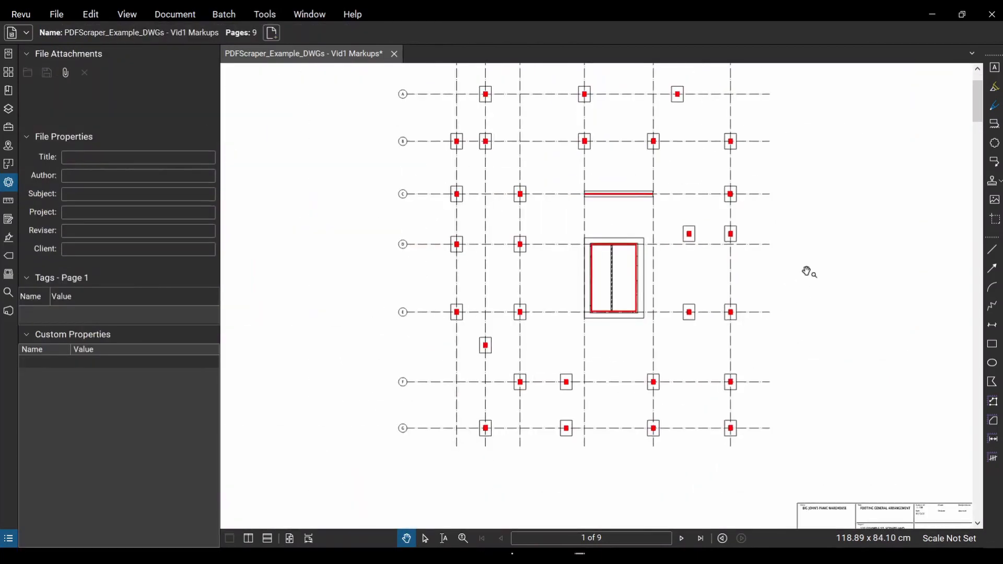
scroll(797, 320, up, 2)
scroll(813, 320, down, 2)
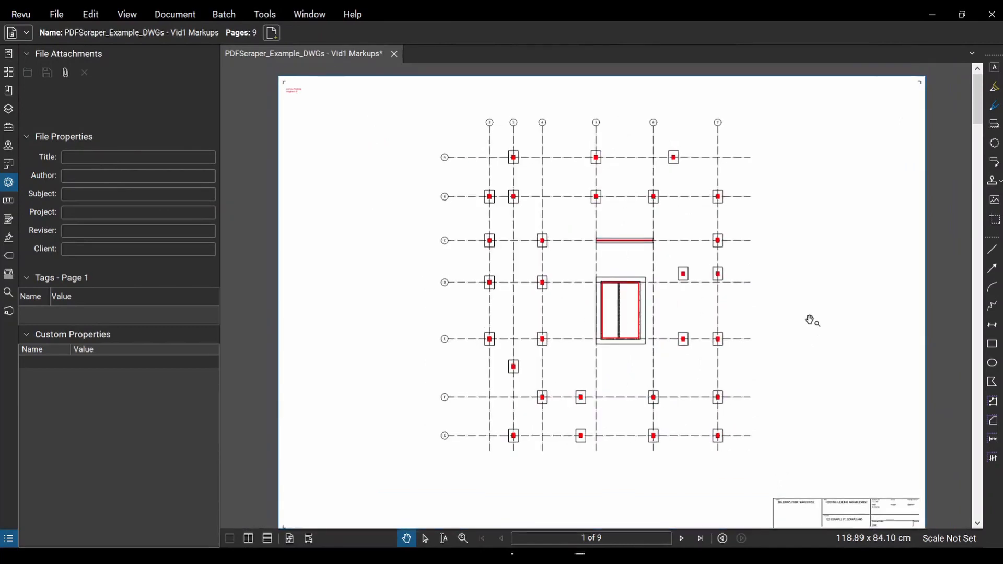
scroll(794, 334, up, 1)
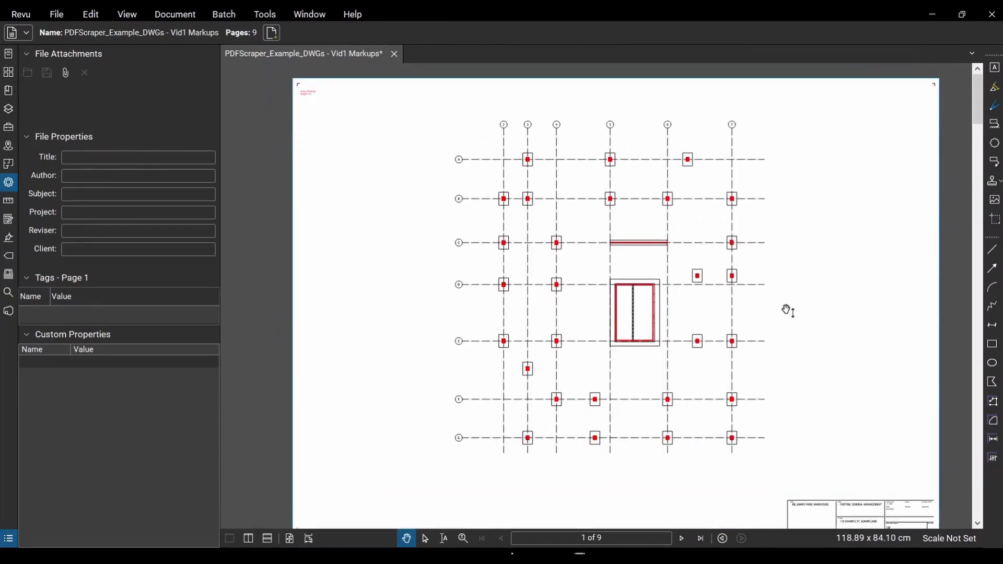
key(Page_Down)
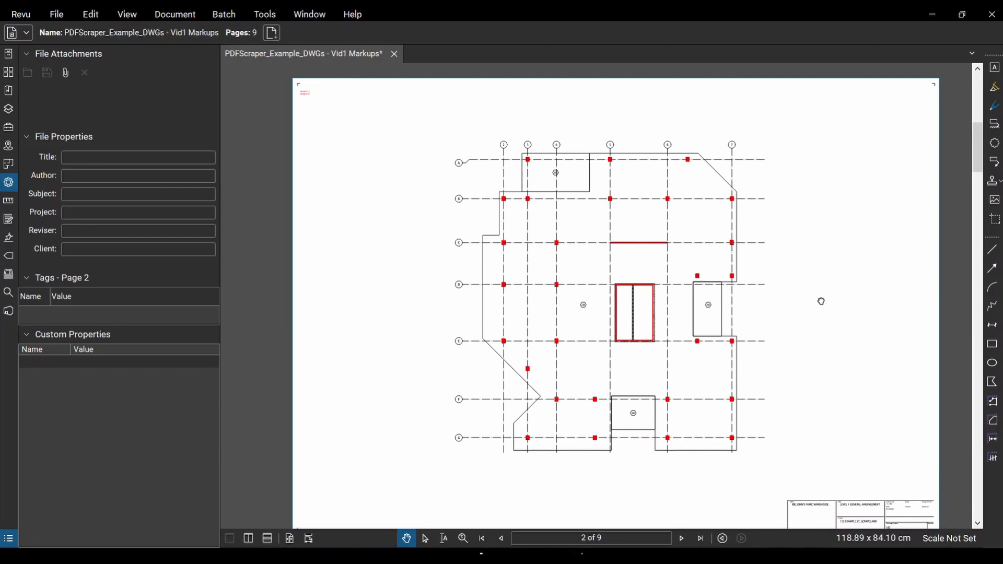
drag(821, 301, 807, 305)
drag(343, 197, 343, 180)
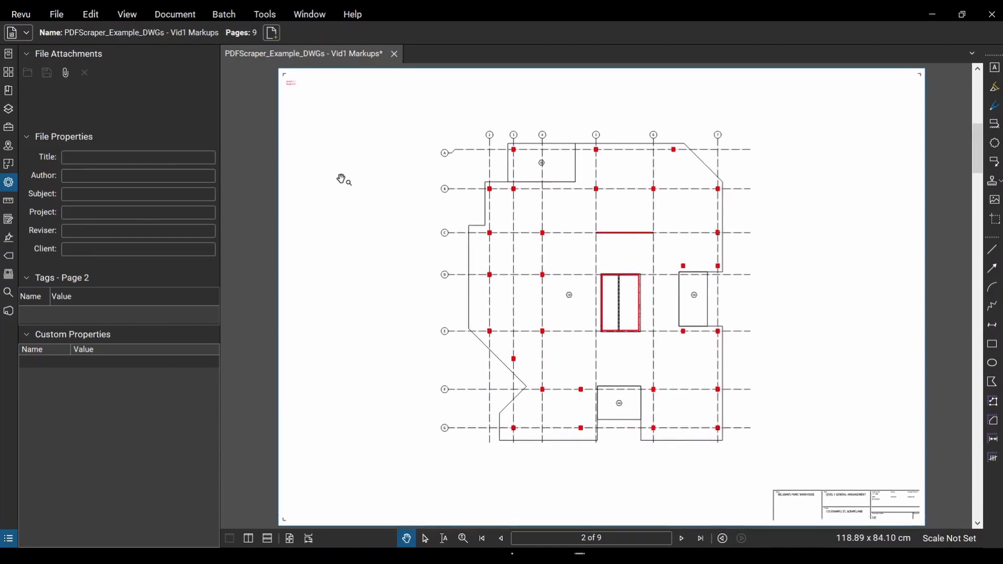
scroll(340, 177, down, 1)
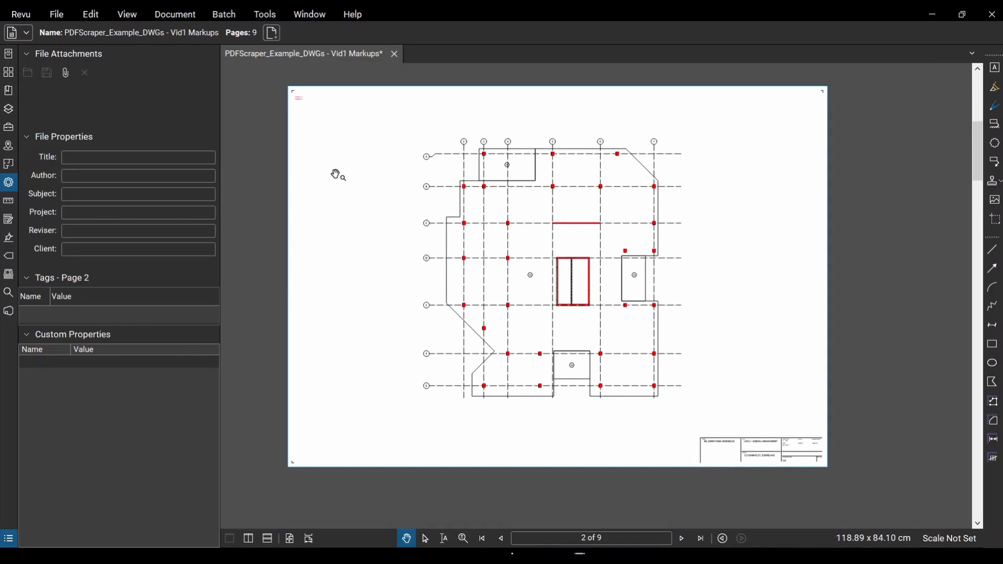